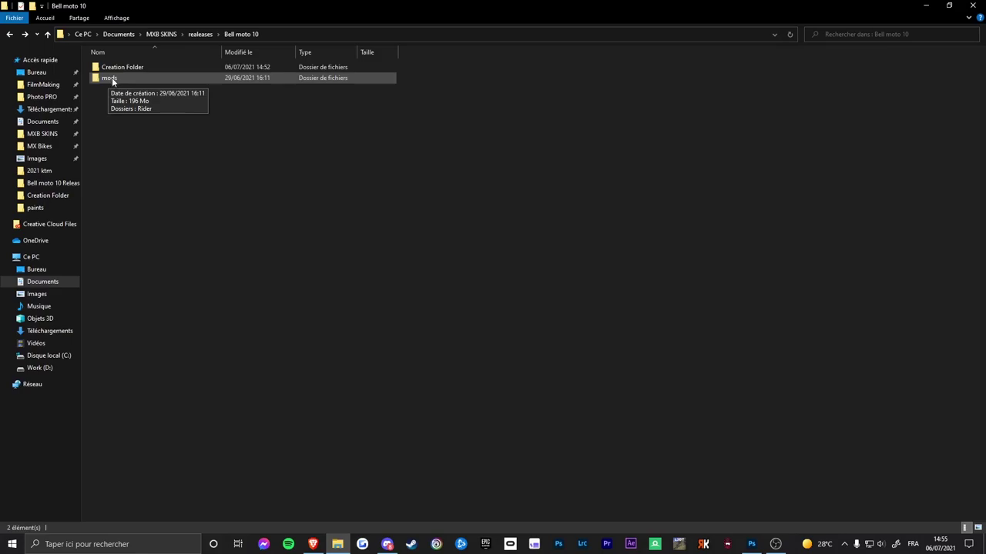
Check the mods folder inside MX Bikes, and return to the Bell moto 10 release folder.
left_click(39, 147)
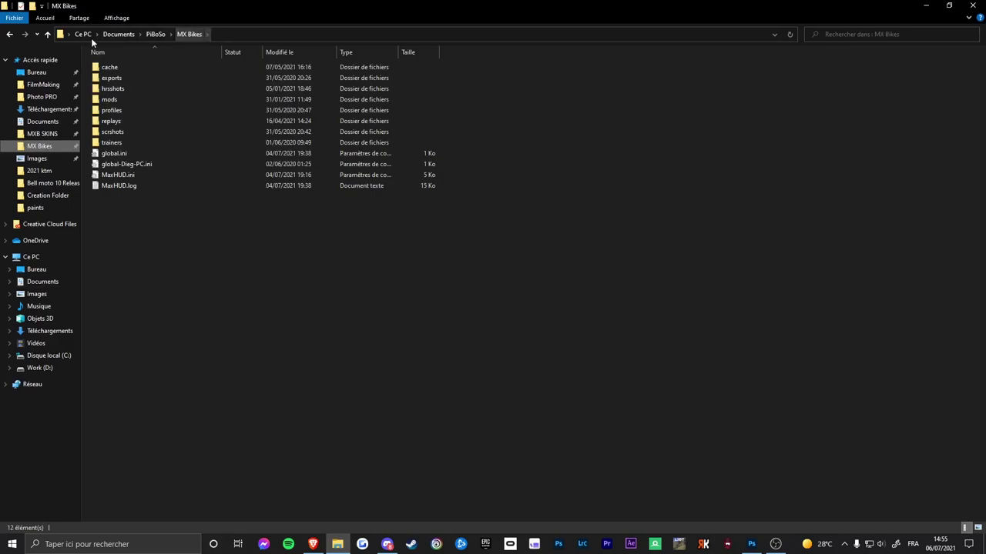
double_click(133, 98)
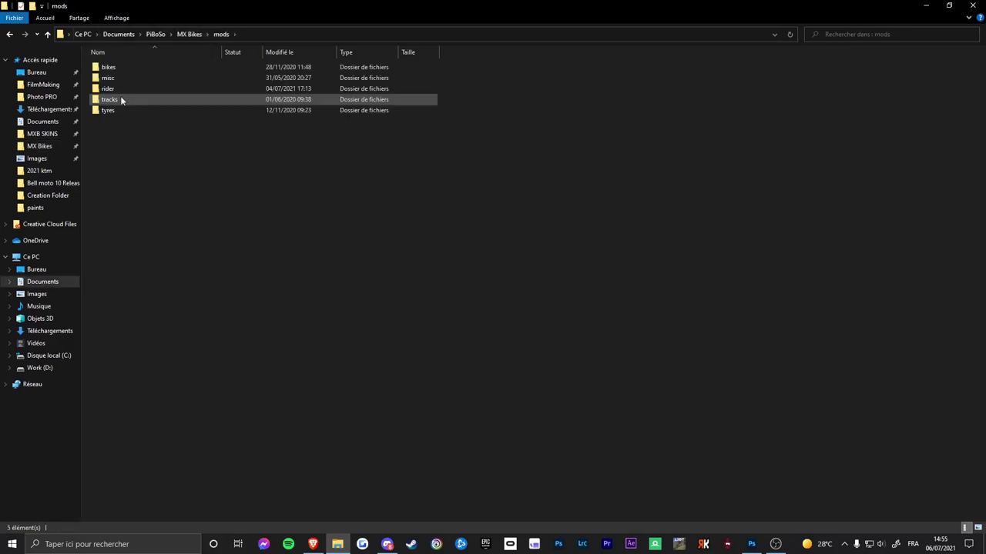
left_click(10, 34)
left_click(10, 34)
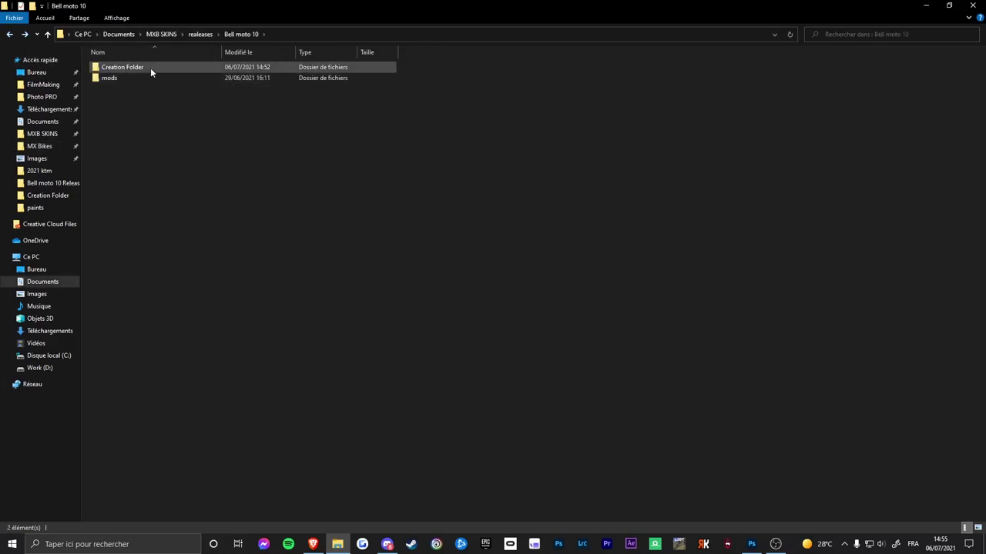
Open Bell Moto 10.psd from the Creation Folder in Photoshop.
double_click(152, 73)
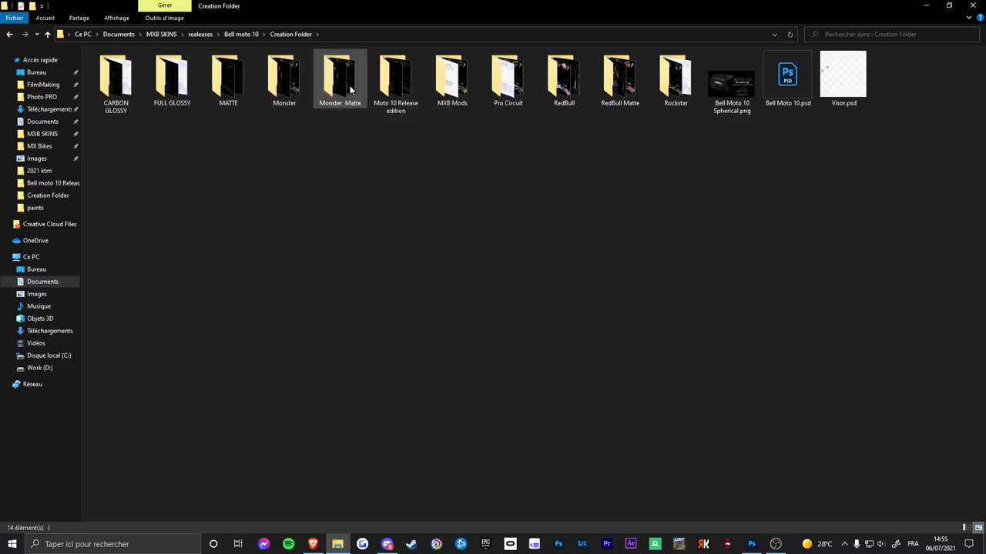
left_click(731, 89)
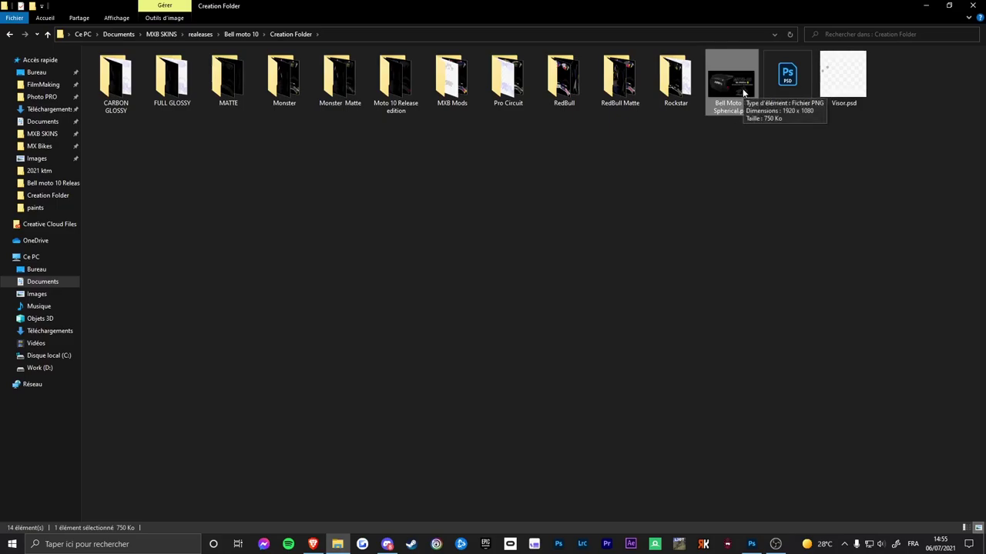
left_click(786, 127)
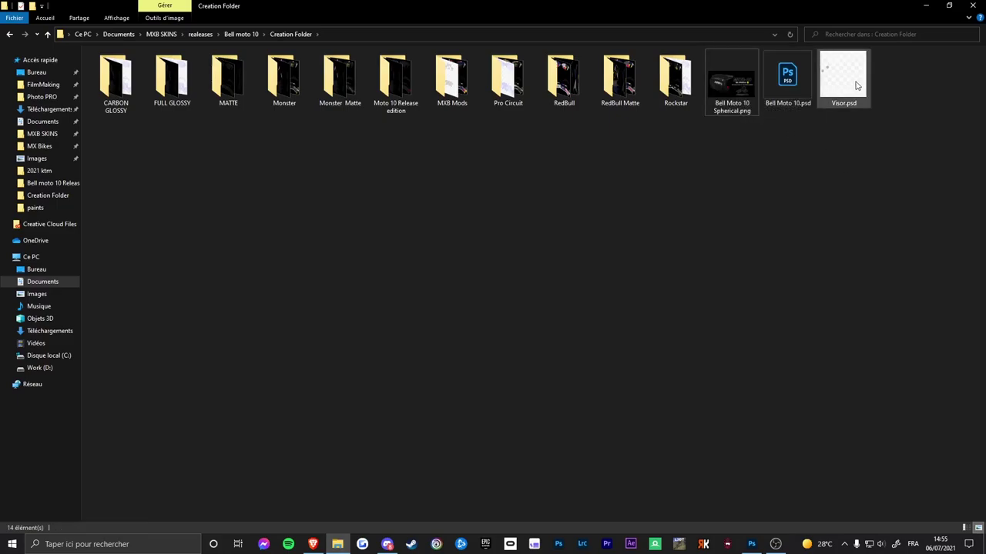
mouse_move(796, 98)
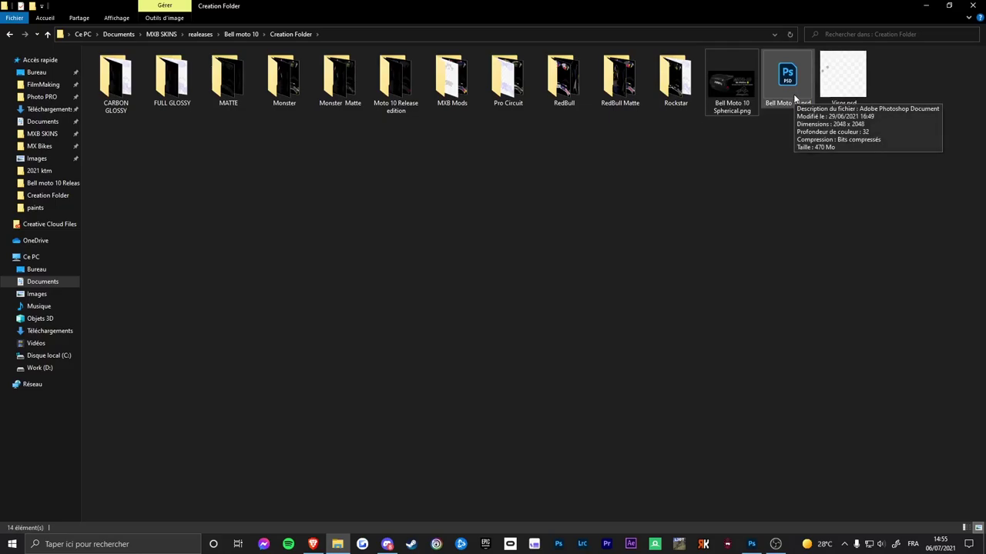
left_click(795, 97)
double_click(796, 98)
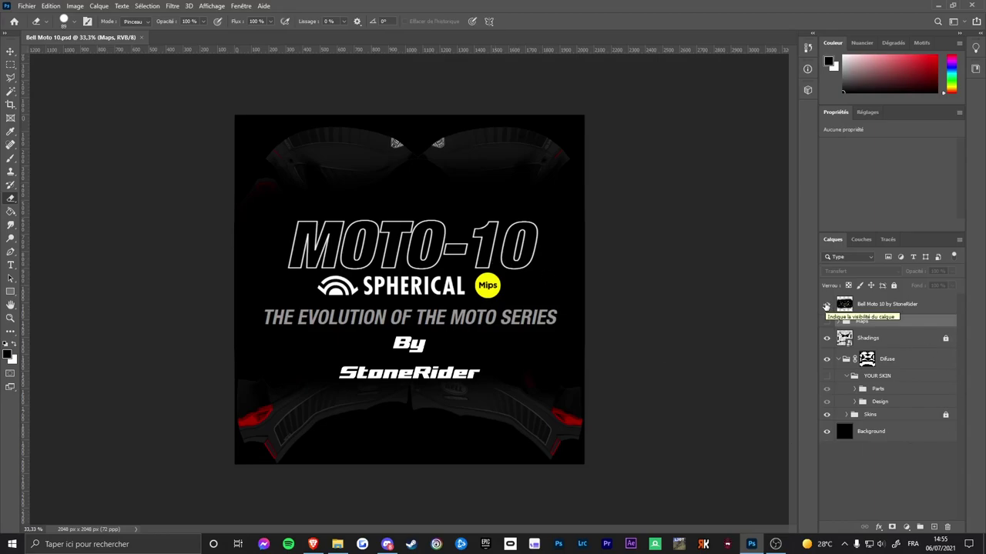
Hide the Moto-10 title layer, and show and expand the Maps group.
left_click(826, 304)
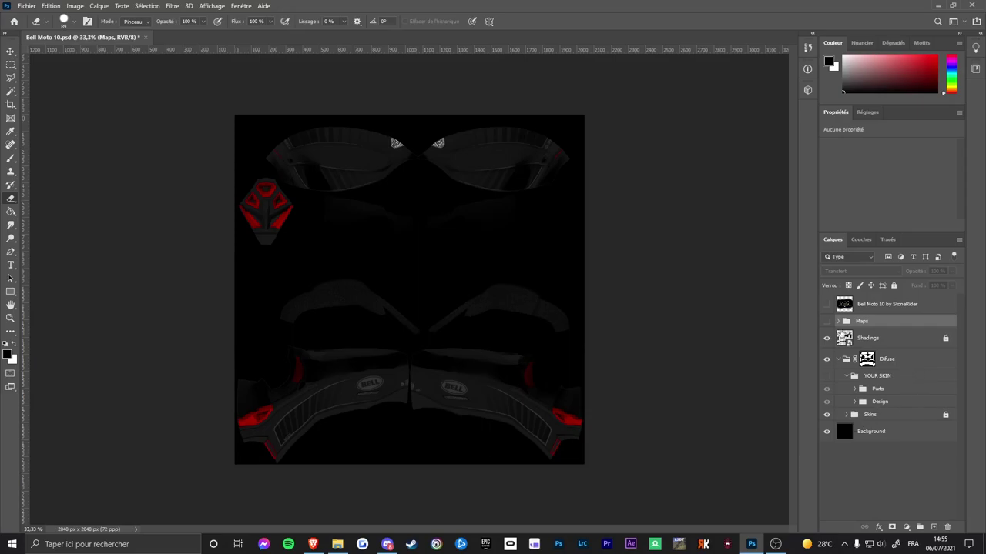
left_click(826, 322)
left_click(838, 322)
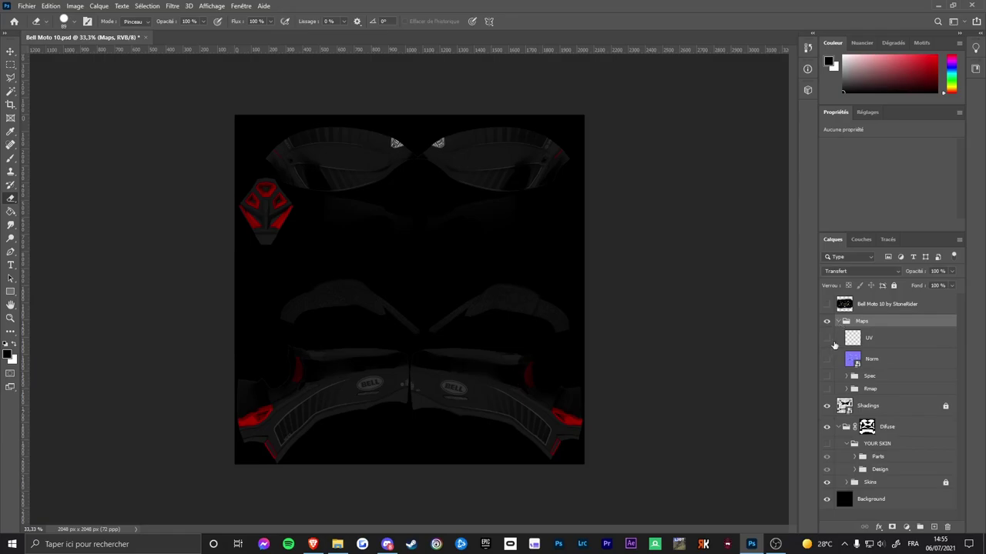
Preview the UV and Norm layers of the Maps group one at a time, hiding each again.
left_click(828, 341)
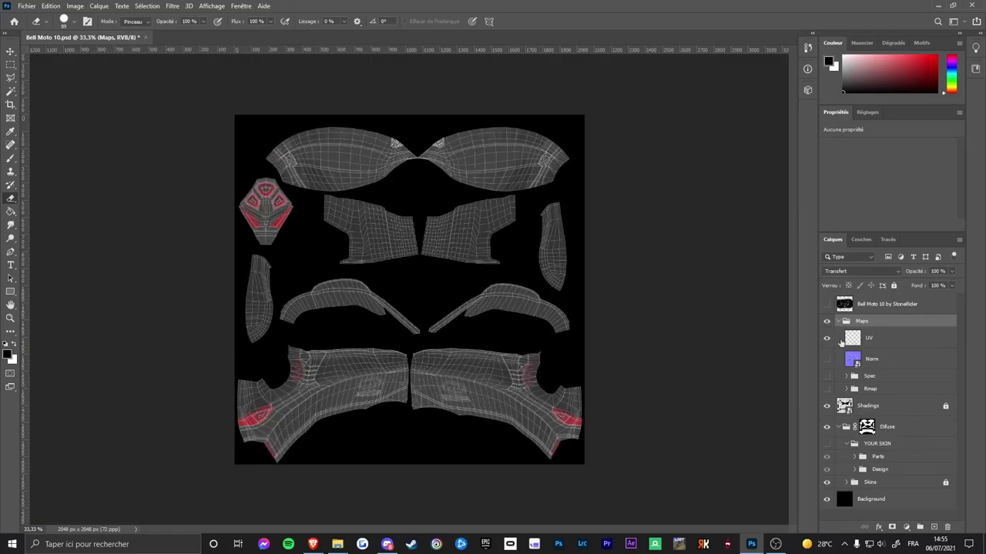
left_click(828, 342)
left_click(826, 360)
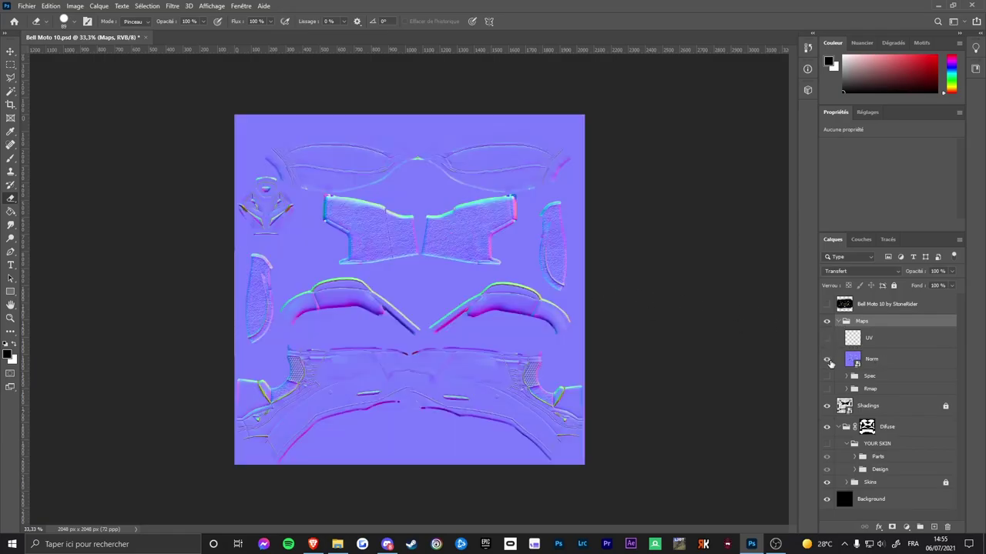
left_click(827, 360)
Show the Spec group and preview its Specular and specular Carbon maps in turn, examining the carbon pattern up close.
left_click(826, 377)
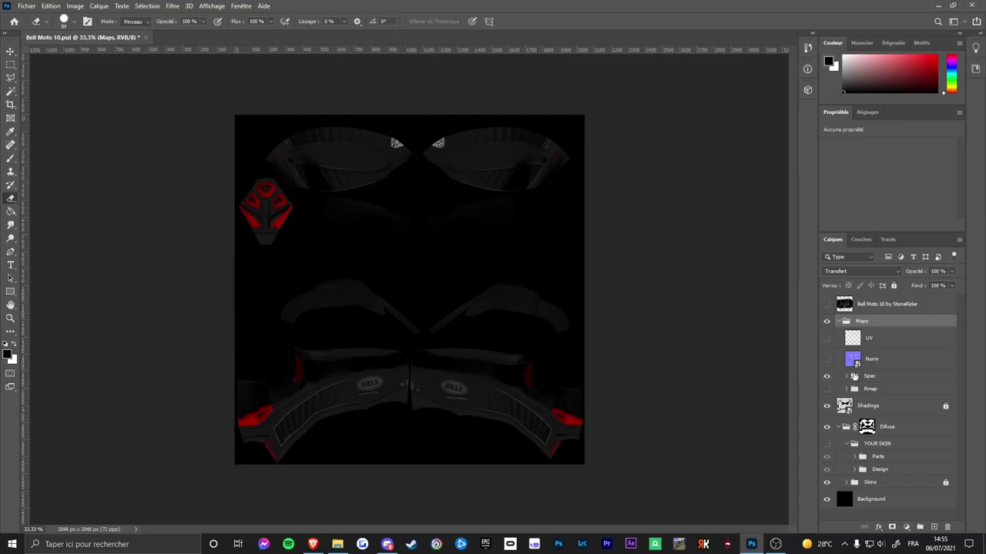
left_click(847, 376)
left_click(826, 394)
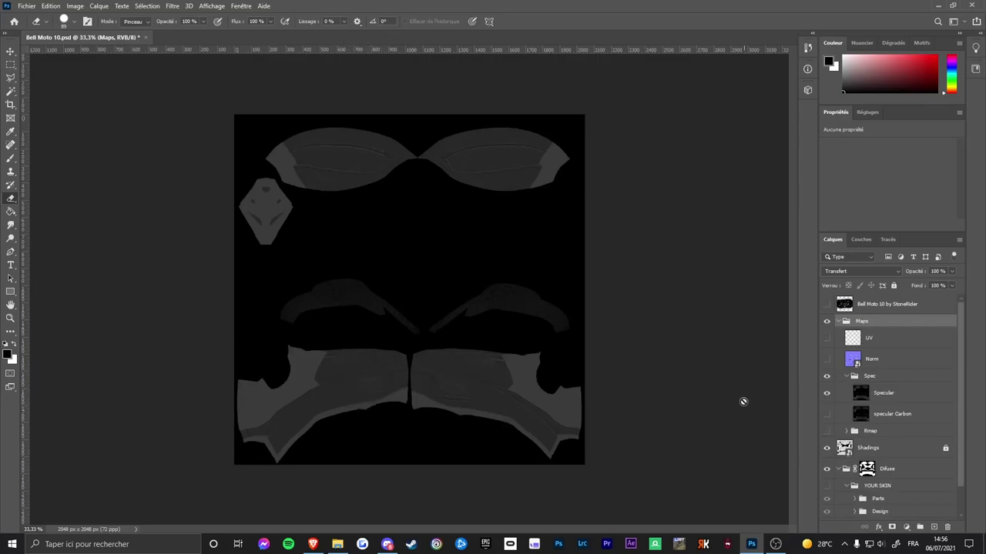
left_click(827, 393)
left_click(826, 414)
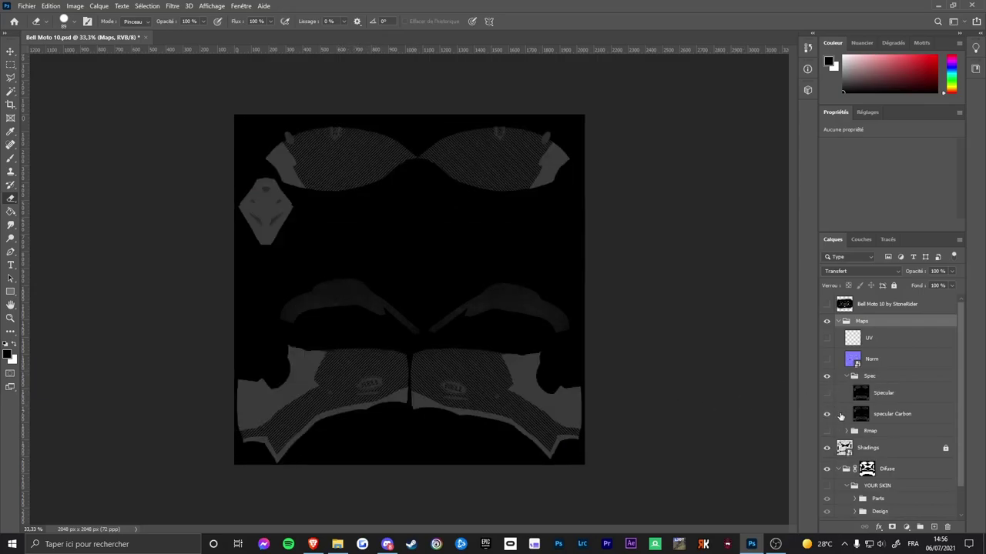
left_click(893, 414)
key("z")
scroll(440, 372, "up", 5)
scroll(469, 378, "down", 4)
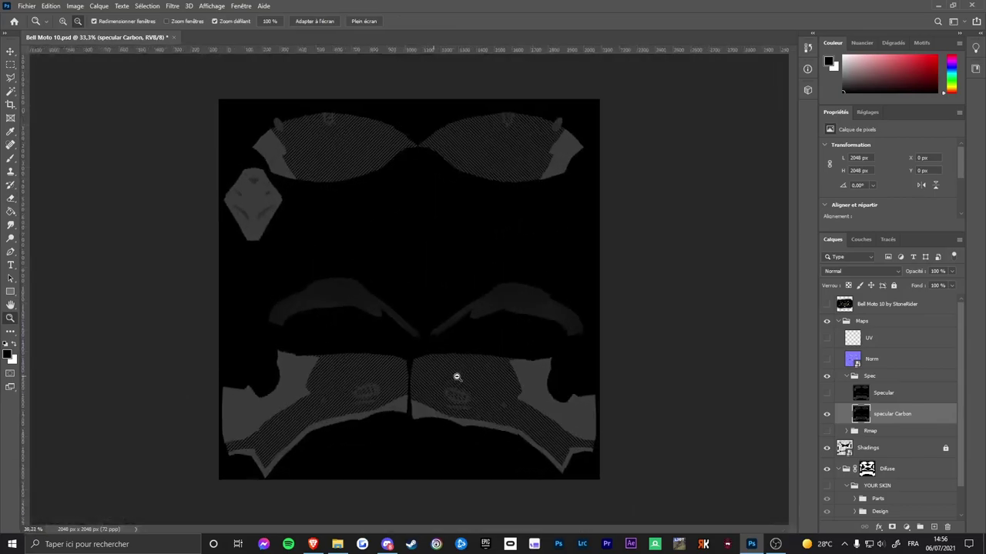
key("e")
Hide the specular Carbon layer, and collapse and hide the Spec group.
left_click(826, 415)
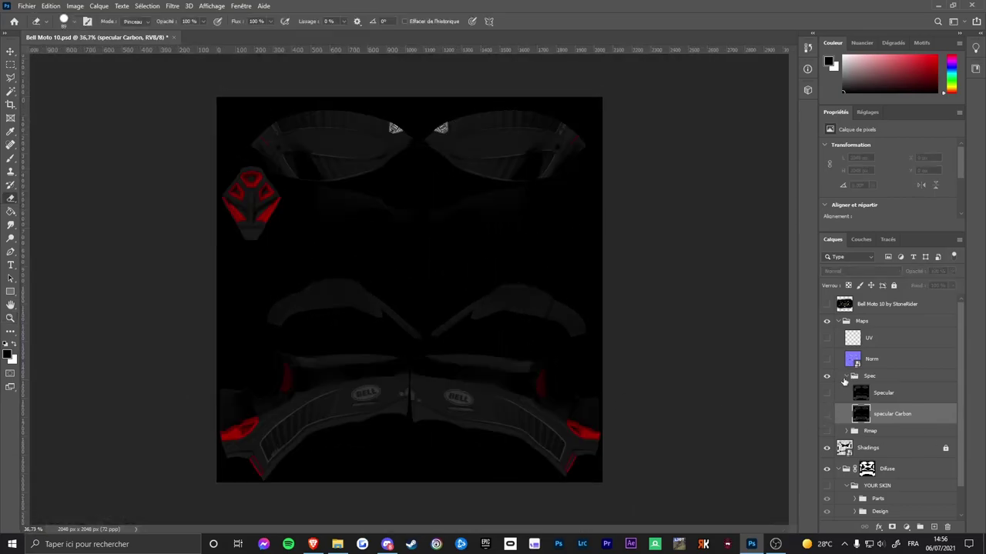
left_click(844, 377)
double_click(834, 376)
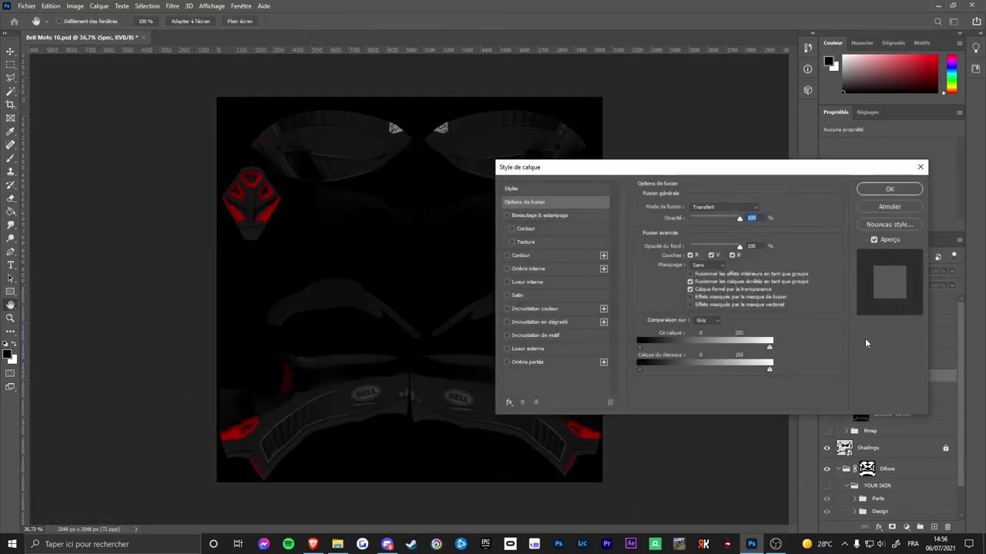
left_click(889, 214)
left_click(845, 376)
left_click(826, 376)
Preview the Rmap group with its Rmap Glossy layer toggled on and off, and hide the group again.
left_click(826, 389)
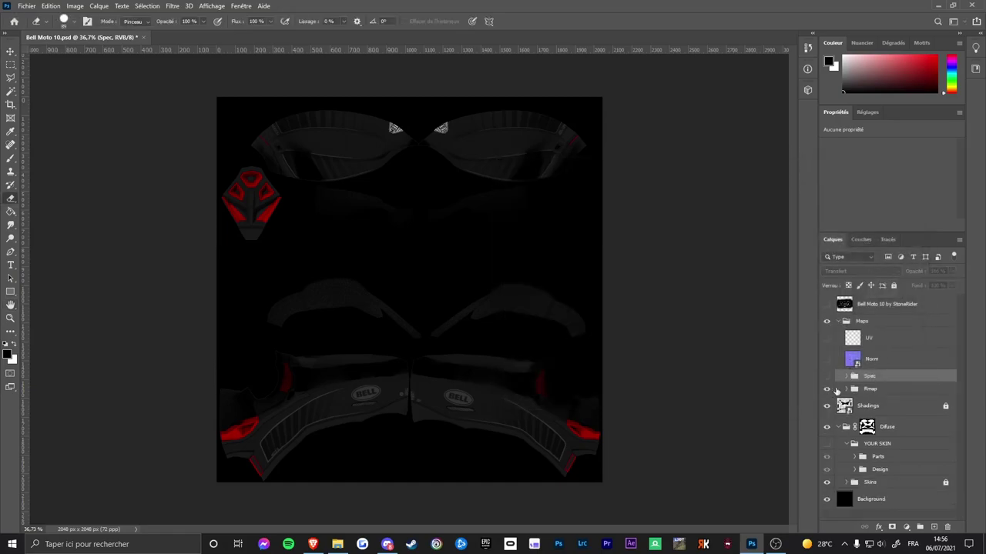
left_click(847, 389)
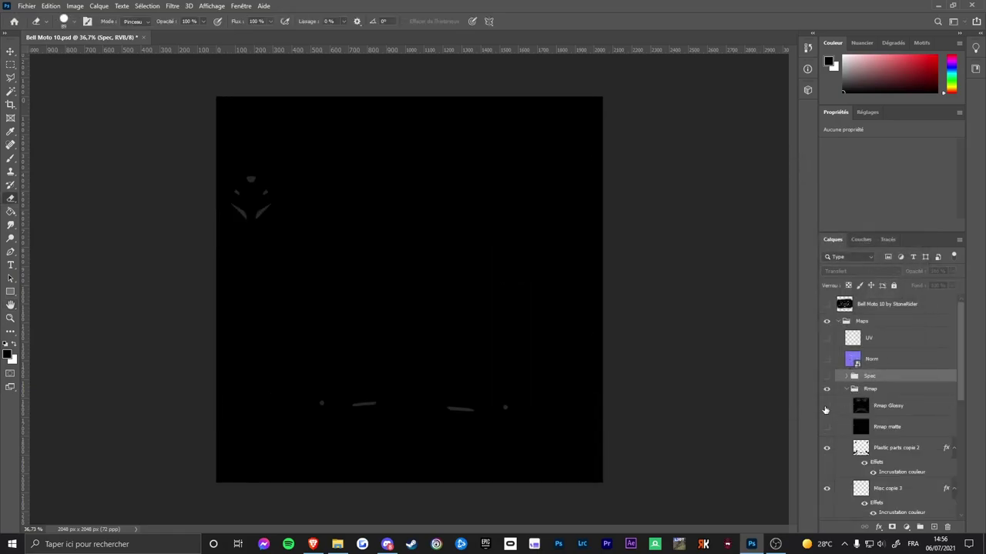
left_click(826, 406)
left_click(826, 408)
left_click(847, 388)
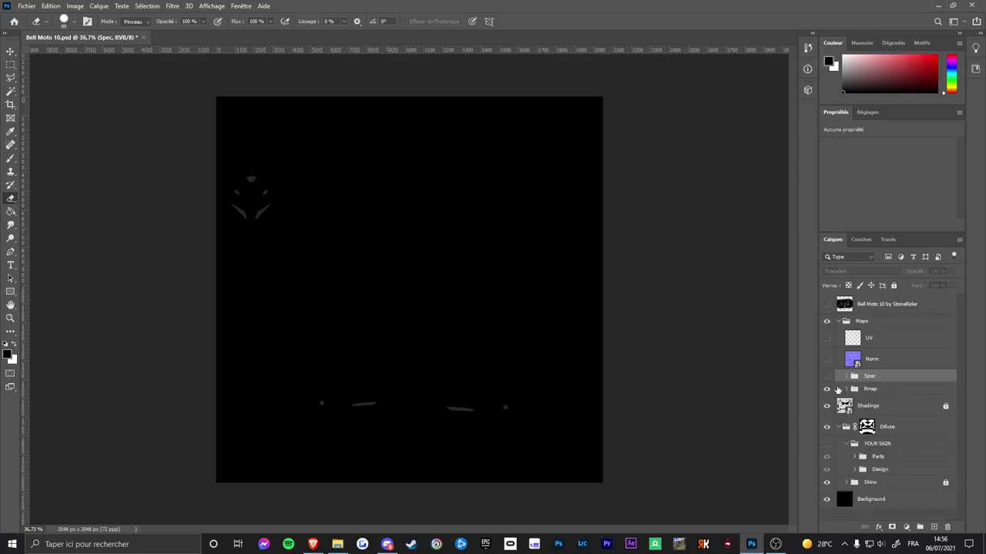
left_click(827, 389)
Collapse and hide the Maps group, and toggle the Shadings layer off and on to compare the helmet texture.
left_click(838, 322)
left_click(826, 321)
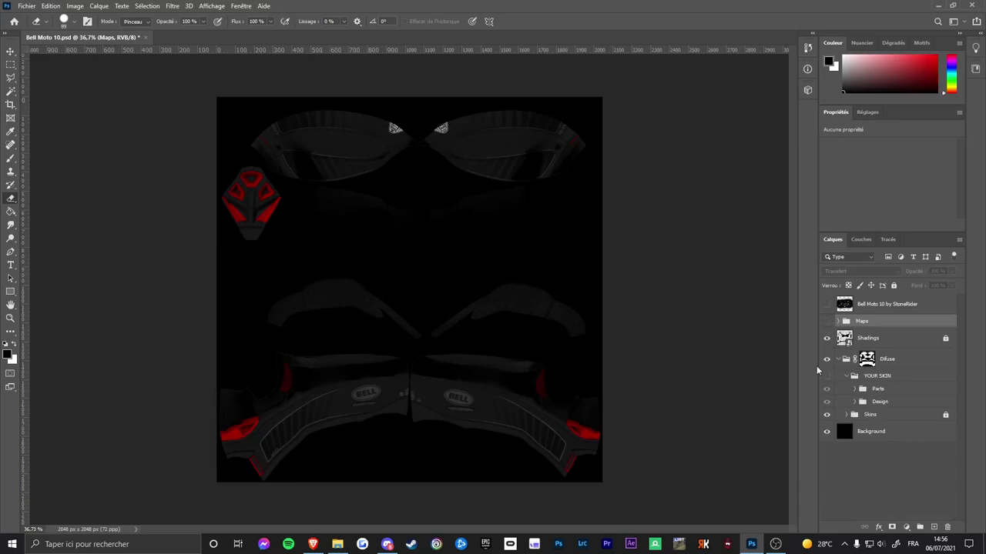
left_click(829, 342)
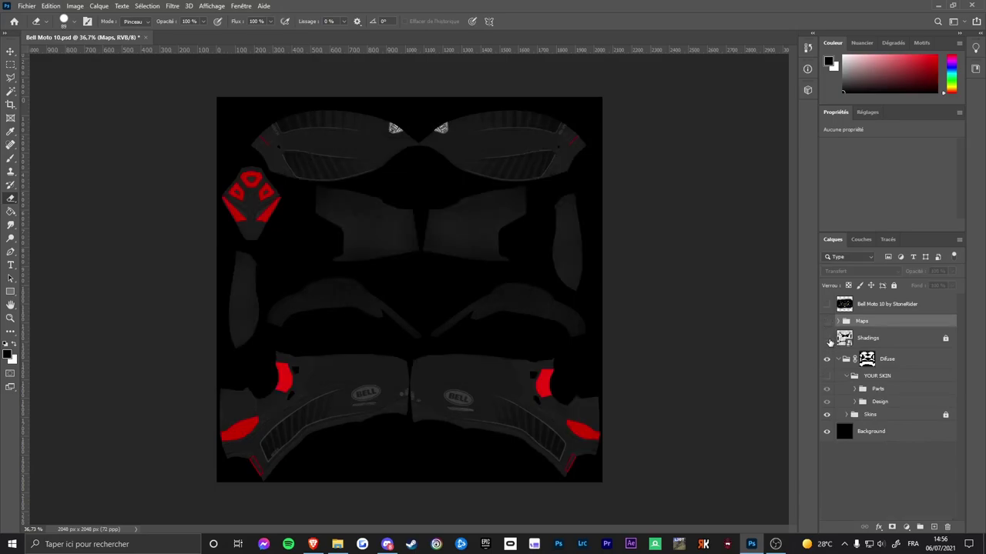
left_click(830, 342)
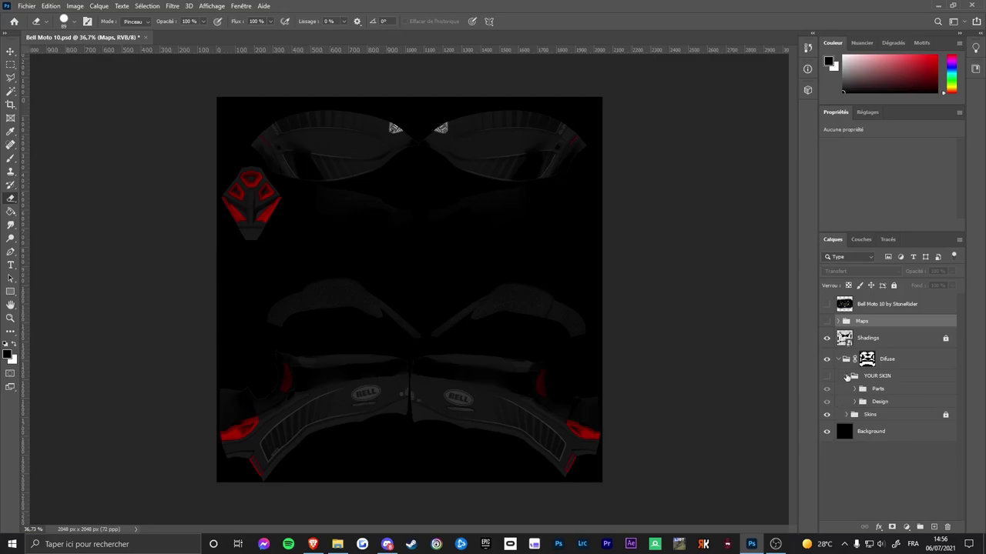
Preview the skins in the Skins group by showing each layer from RedBull up to Rockstar in turn.
left_click(850, 416)
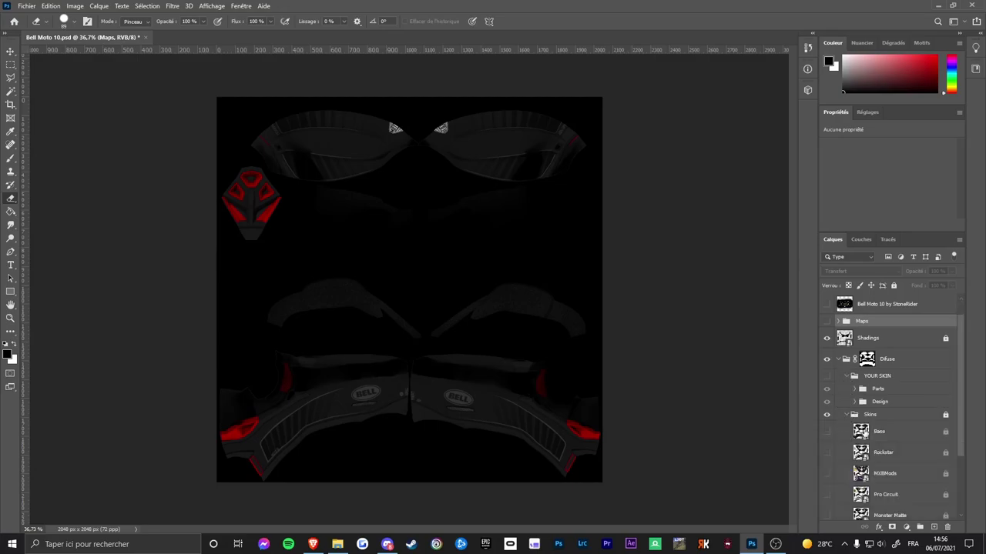
scroll(826, 491, "down", 3)
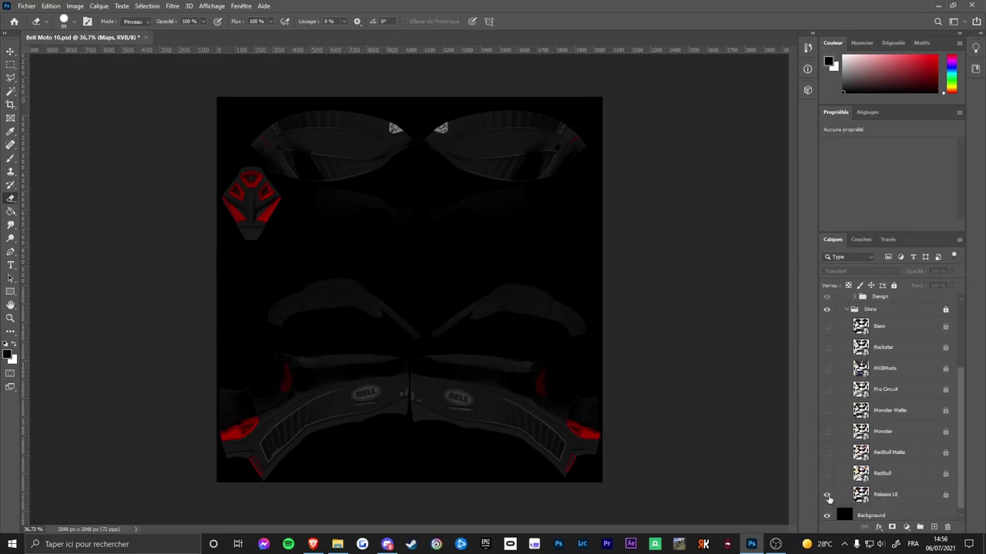
left_click(827, 473)
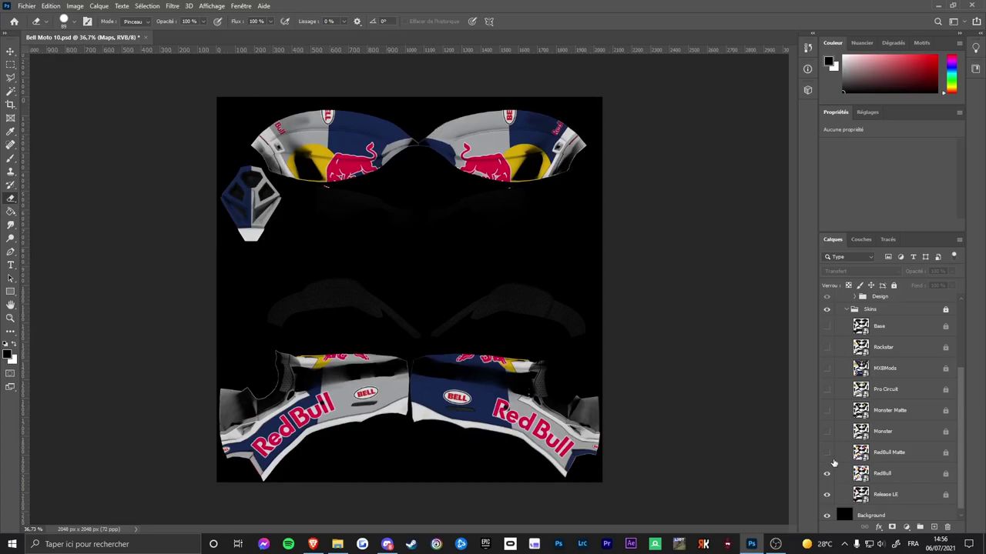
left_click(827, 453)
left_click(827, 431)
left_click(826, 411)
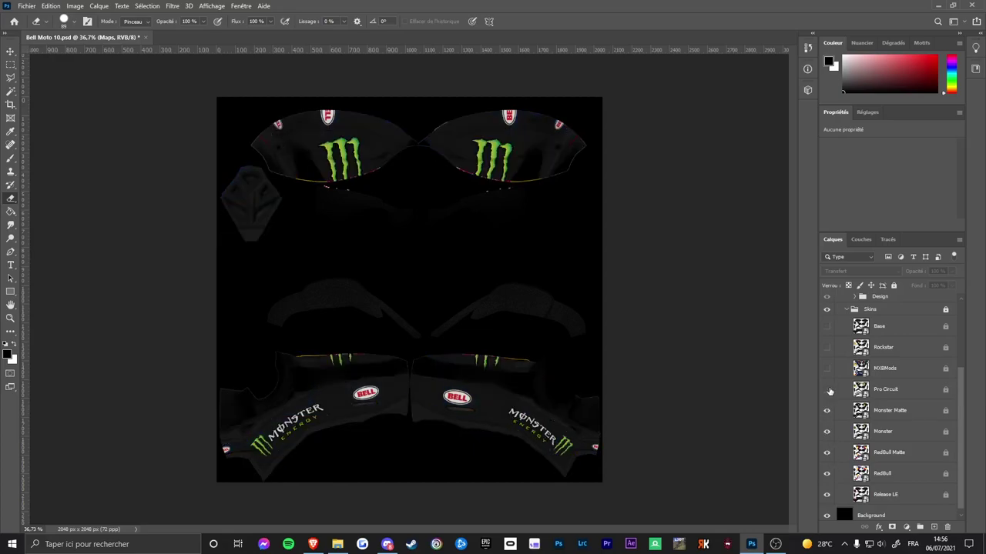
left_click(827, 390)
left_click(827, 369)
left_click(827, 347)
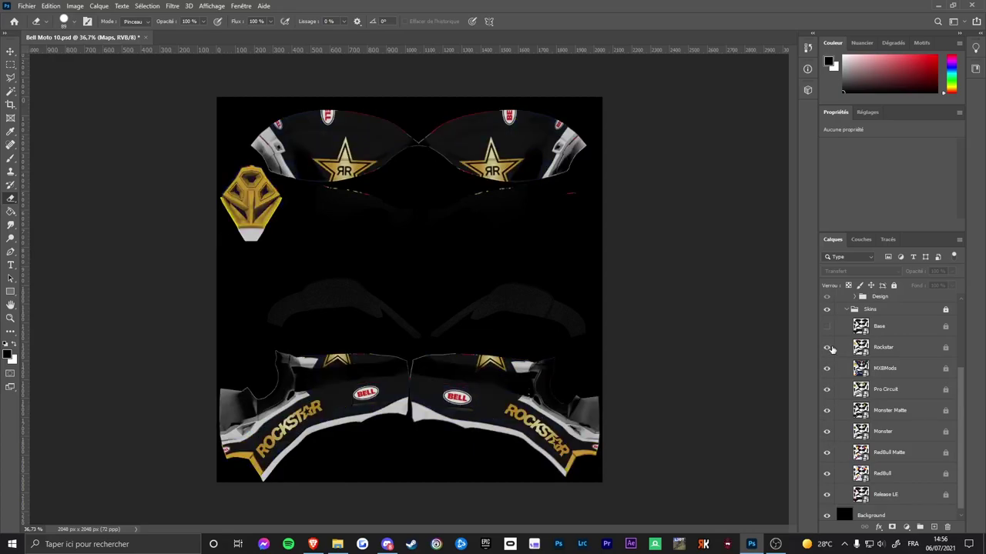
Hide the Skins group, show the YOUR SKIN group and expand its Parts group.
left_click(827, 414)
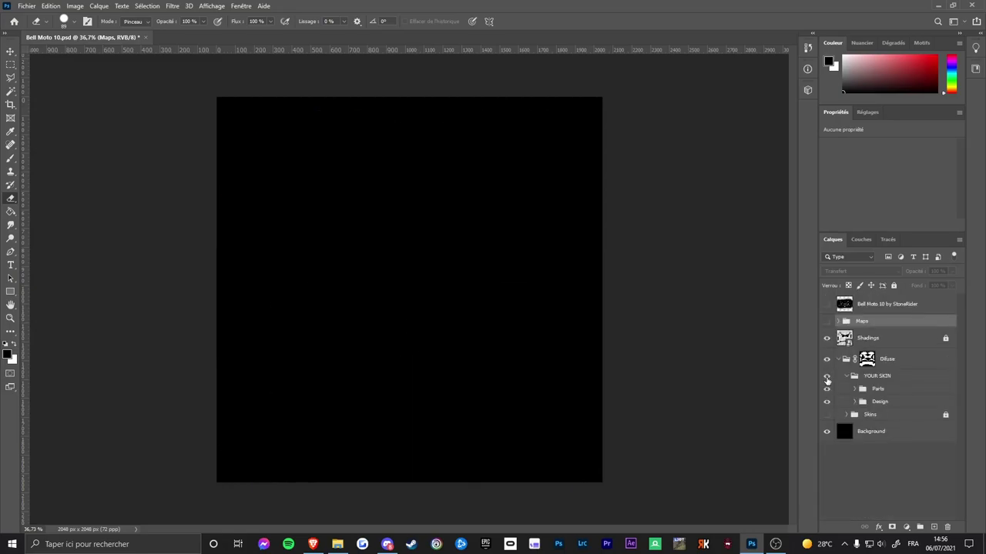
left_click(827, 377)
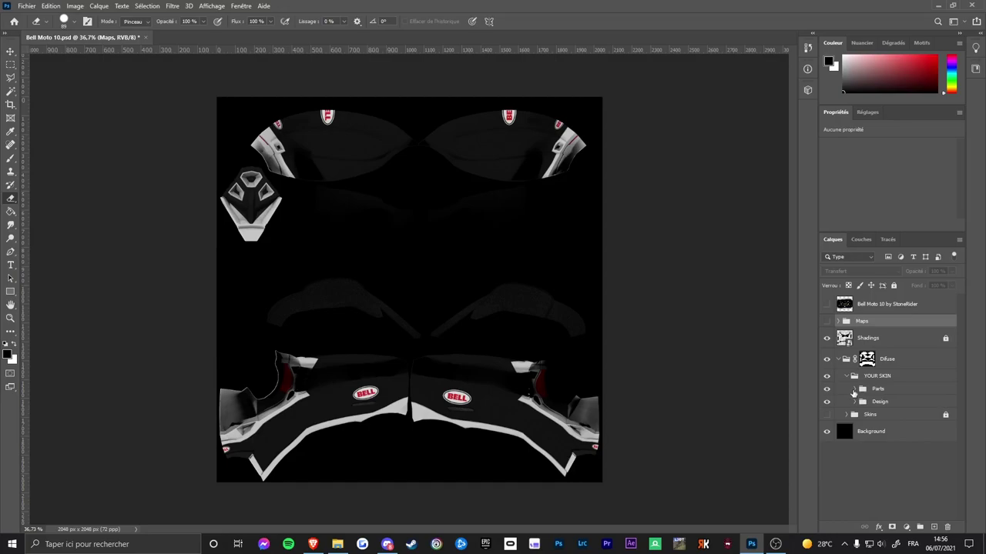
left_click(853, 389)
scroll(851, 394, "down", 1)
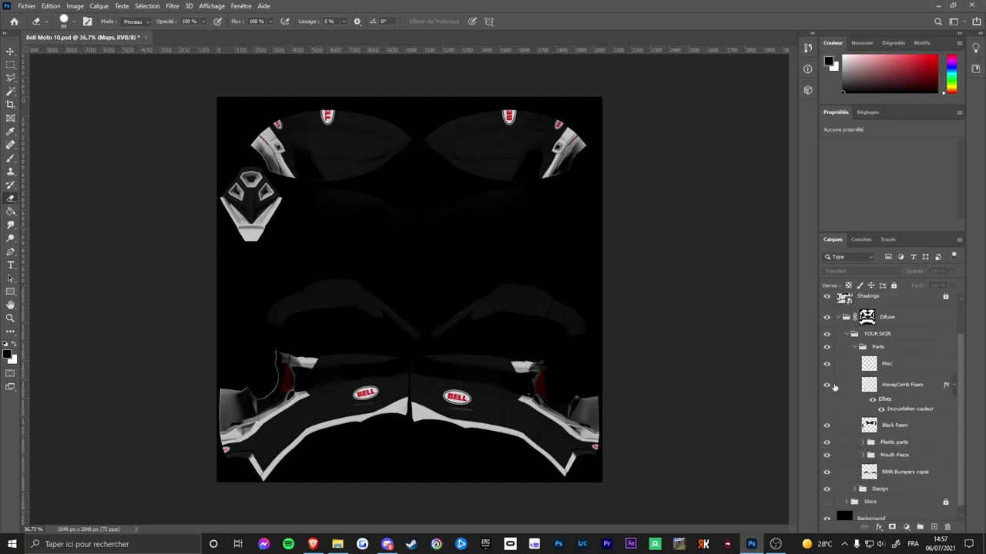
Toggle the Misc layer in Parts off and on, inspecting the vent below the Bell logo up close.
left_click(827, 366)
left_click_drag(367, 408, 458, 395)
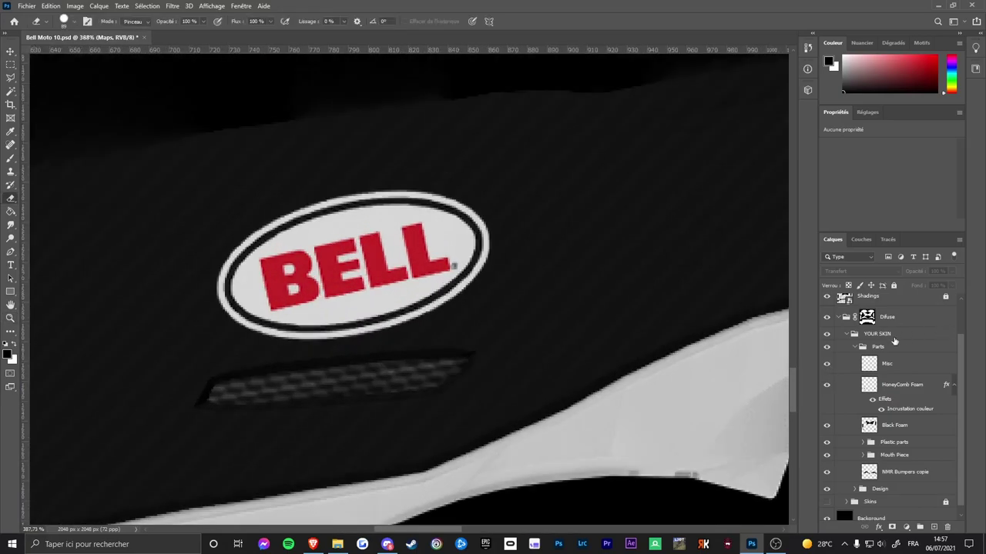
left_click(826, 367)
left_click(827, 367)
key("ctrl+0")
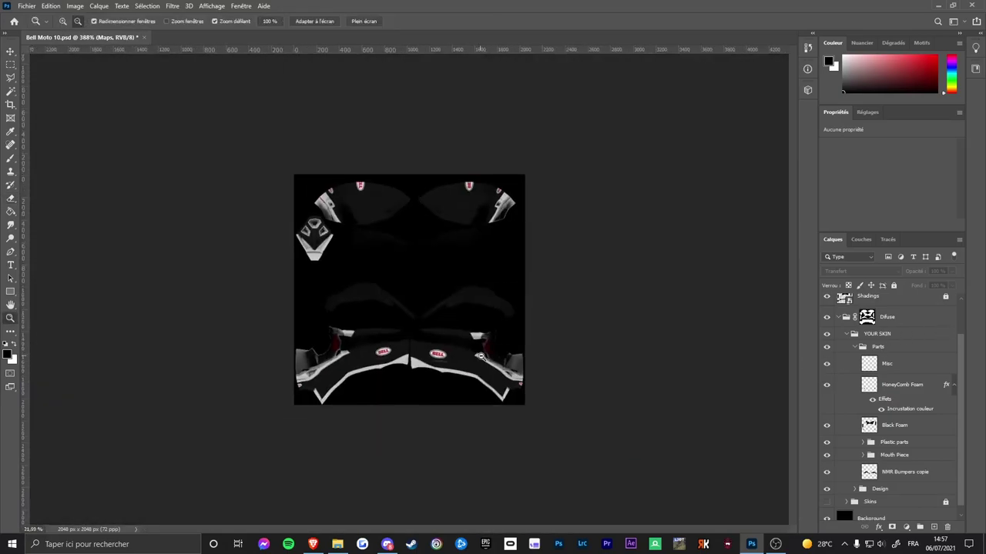
Toggle the HoneyComb Foam layer off and on with the lower shell panels in close view.
left_click_drag(335, 350, 408, 352)
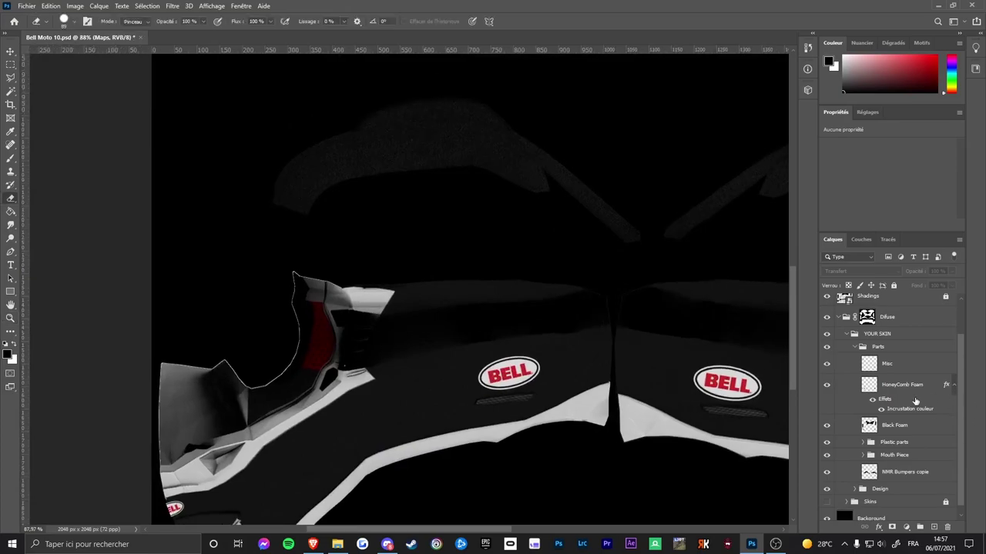
left_click(827, 386)
left_click(827, 387)
scroll(890, 418, "down", 1)
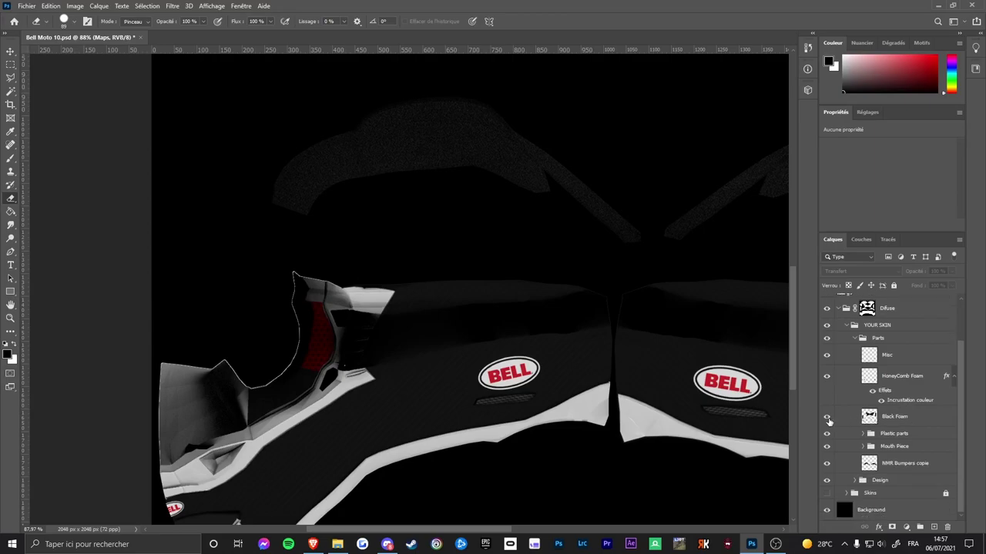
Toggle the Black Foam layer off and on while viewing the whole helmet template.
key("z")
left_click(678, 379, "alt")
left_click(679, 379)
key("e")
left_click(826, 417)
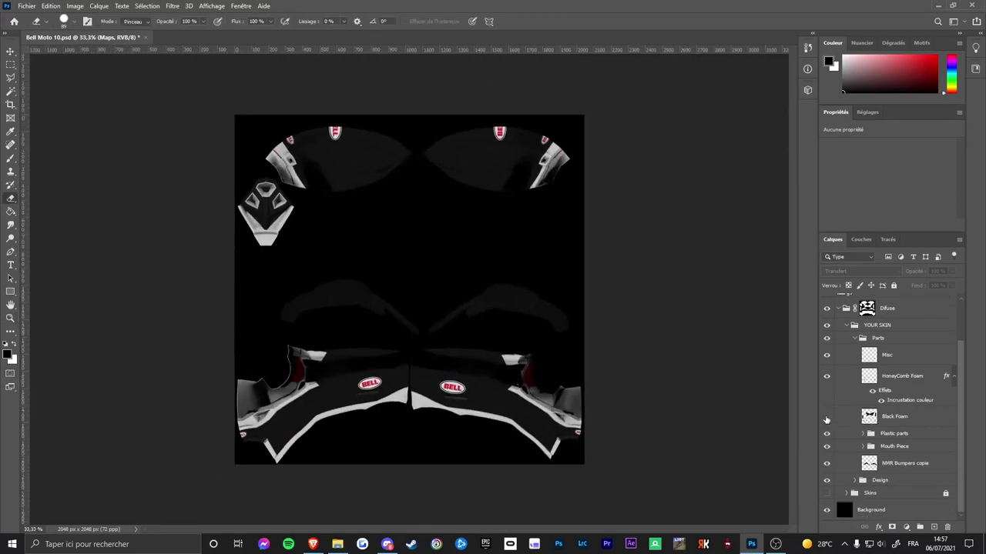
left_click(826, 418)
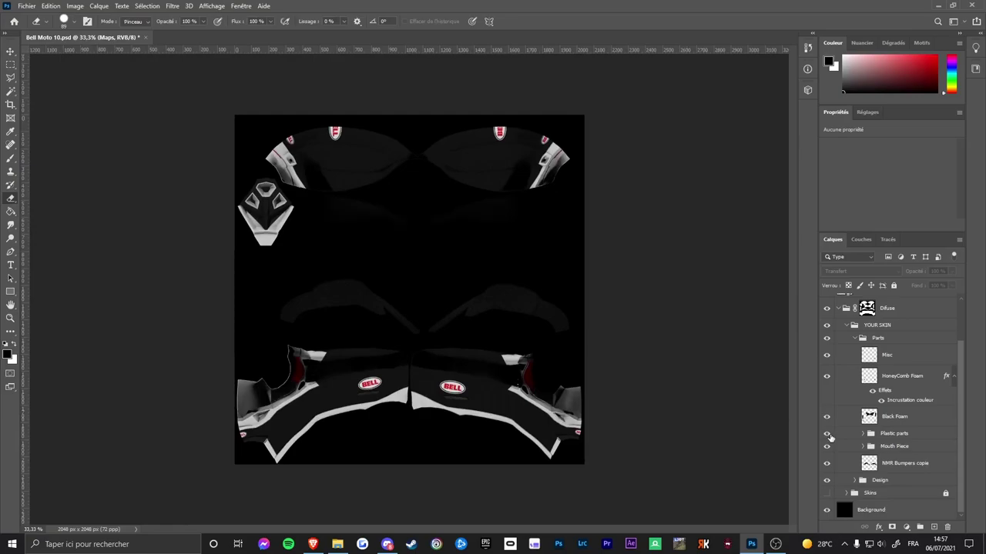
Toggle the Plastic parts group, the Mouth Piece group and the NMR Bumpers copie layer off and on in turn.
left_click(827, 434)
left_click(828, 434)
left_click(828, 436)
left_click(828, 436)
left_click(827, 446)
left_click(827, 446)
left_click(827, 463)
left_click(827, 463)
Collapse the Parts group and expand the Design group to select its Carbon Shell copie layer.
left_click(856, 341)
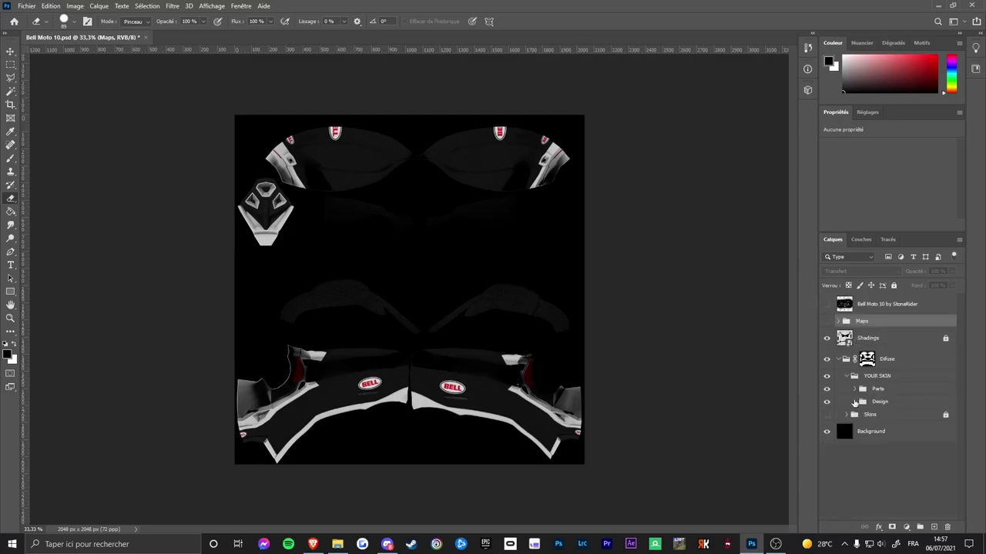
left_click(856, 402)
scroll(885, 385, "down", 2)
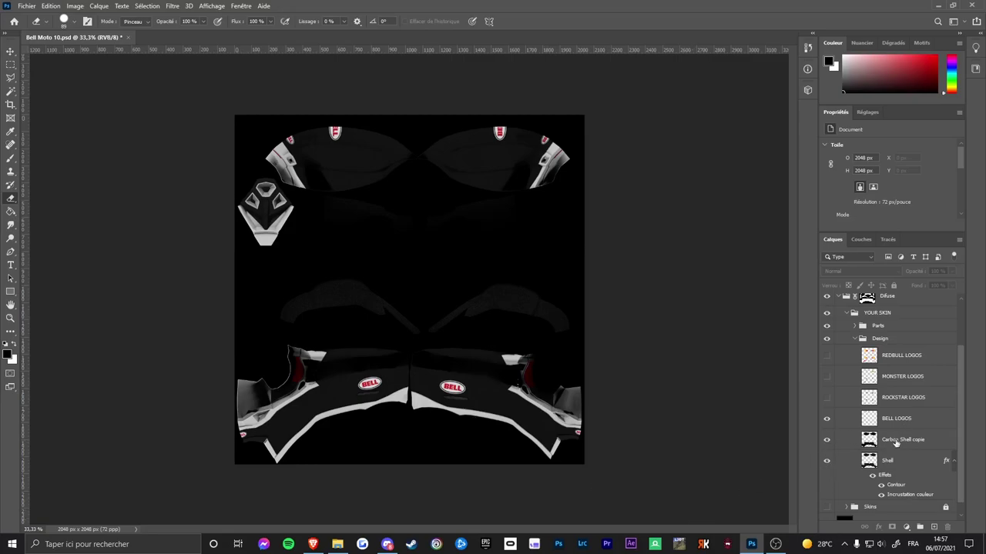
left_click(899, 442)
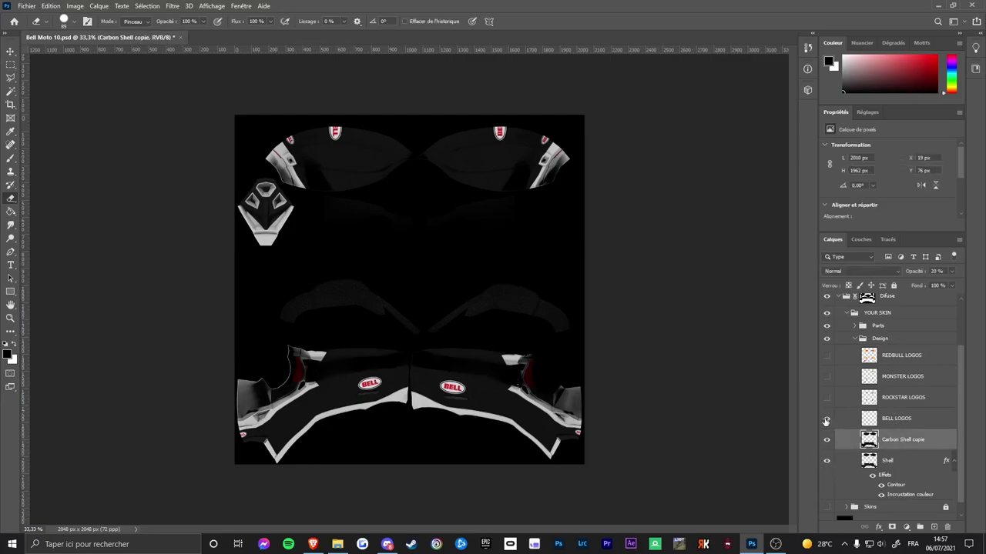
Preview the Design group's logo layers by toggling BELL, ROCKSTAR, MONSTER and REDBULL LOGOS in turn.
key("z")
mouse_move(439, 383)
left_mouse_down()
mouse_move(460, 390)
mouse_move(439, 389)
left_mouse_up()
key("e")
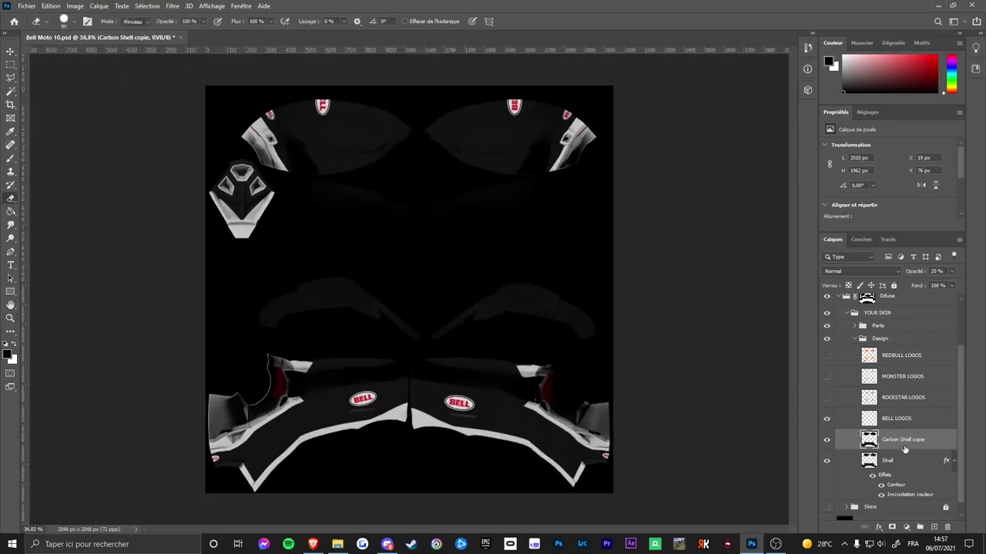
left_click(826, 419)
left_click(826, 419)
left_click(827, 397)
left_click(826, 397)
left_click(826, 377)
left_click(826, 377)
left_click(826, 355)
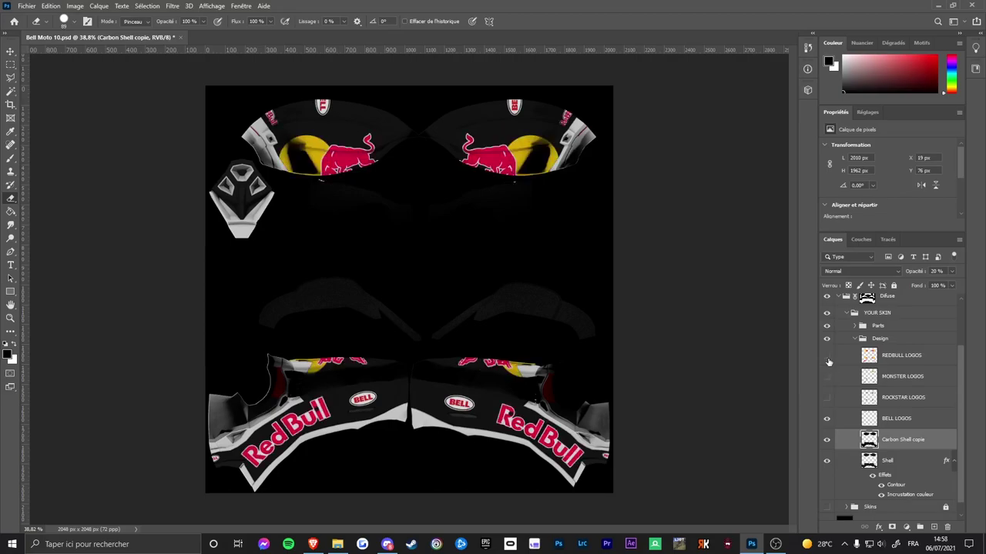
Hide and restore the Carbon Shell copie layer, comparing the shell's carbon texture up close near the BELL logo.
scroll(462, 392, "up", 10)
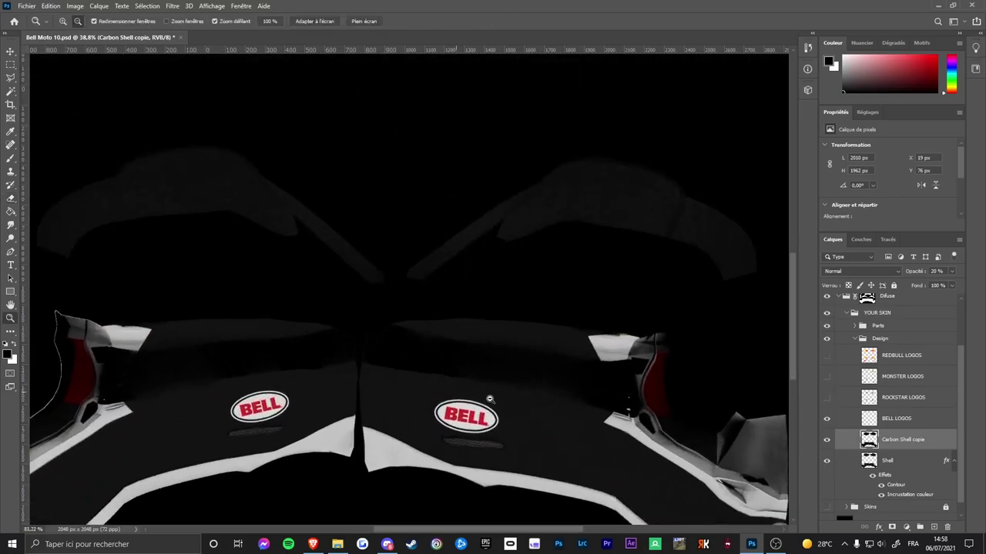
scroll(847, 424, "down", 1)
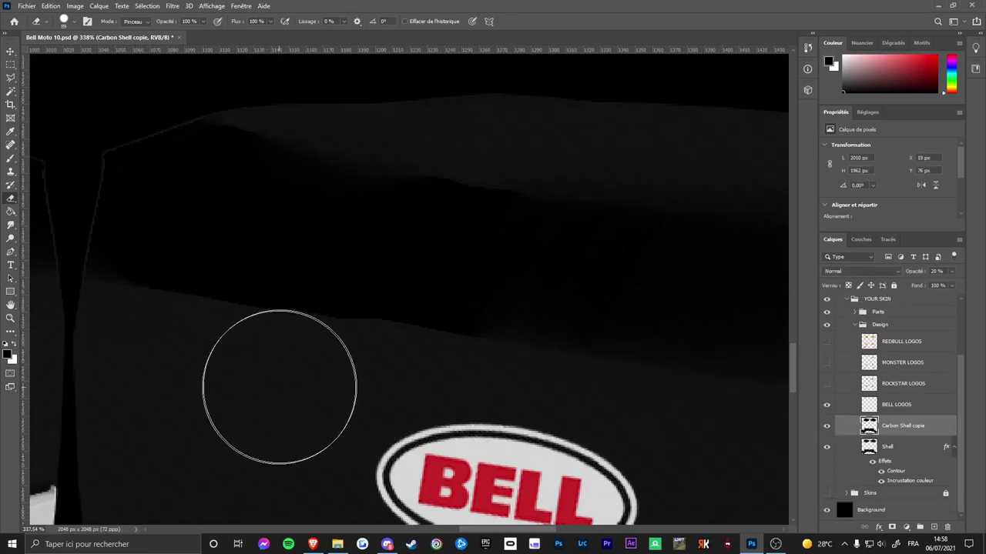
left_click(826, 426)
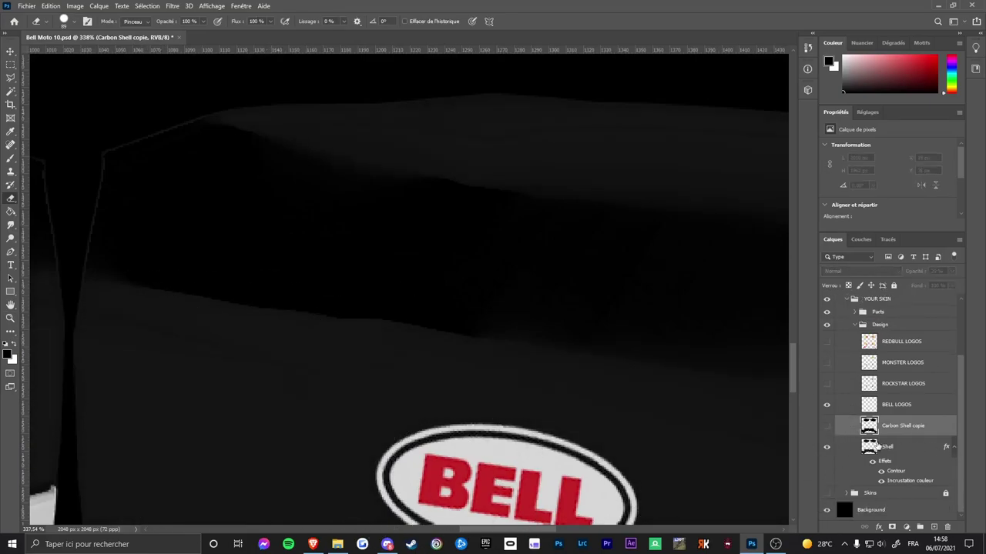
key("z")
left_click_drag(411, 375, 339, 375)
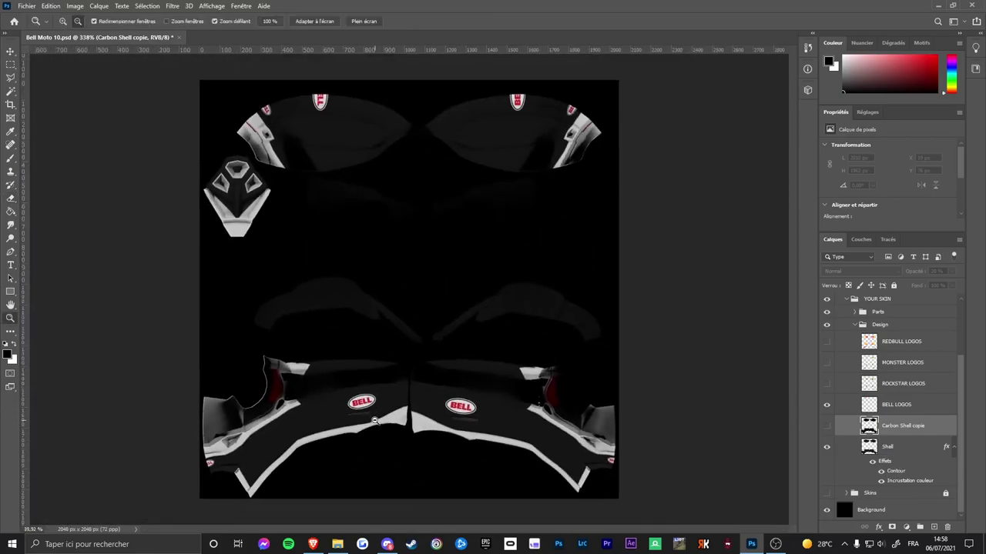
key("b")
left_click(826, 425)
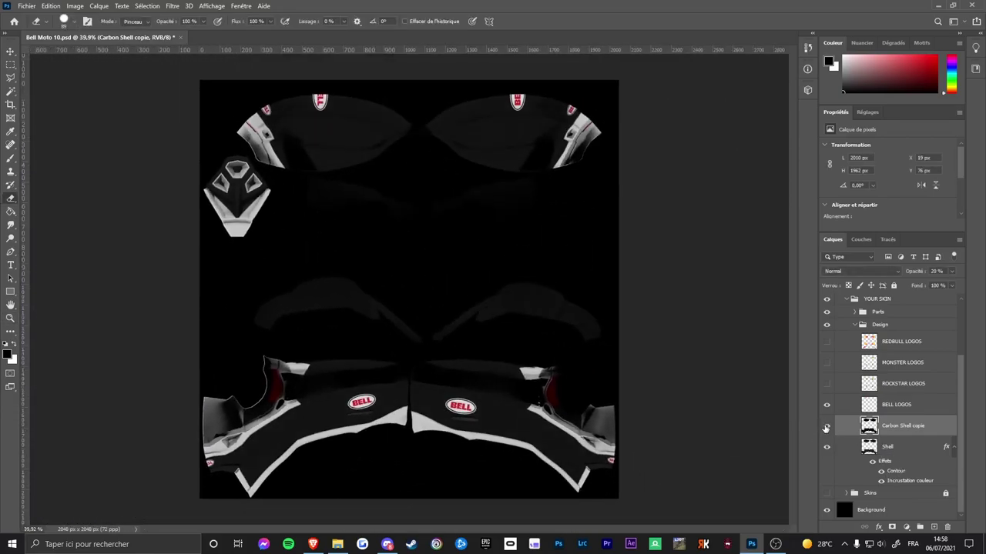
Select the BELL LOGOS layer and fit the whole helmet template in view.
left_click(908, 410)
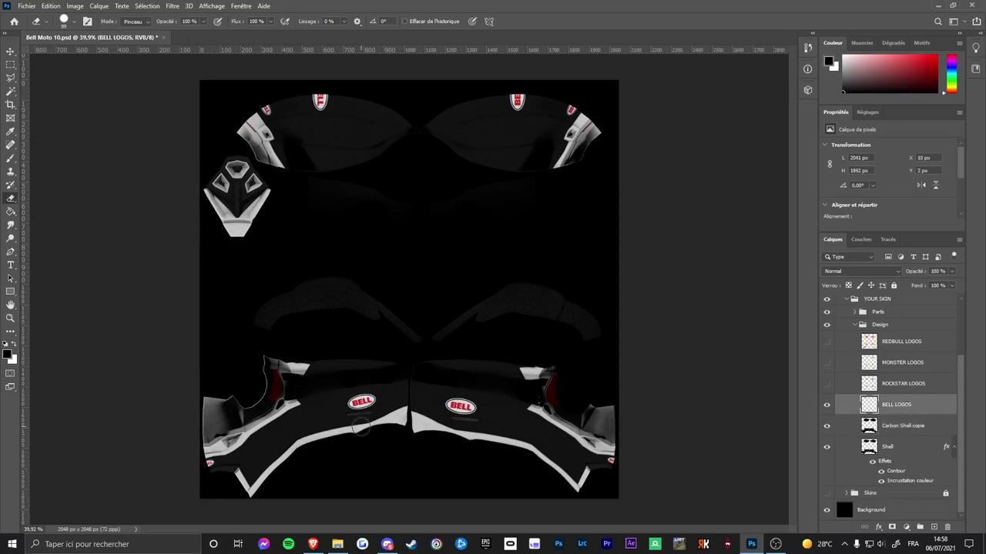
key("z")
left_click_drag(228, 486, 279, 475)
key("ctrl+0")
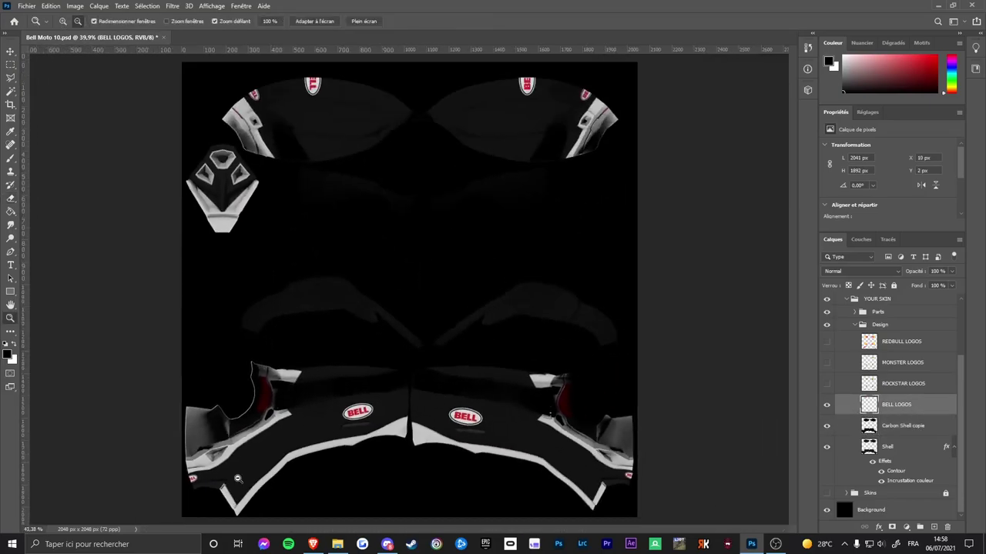
key("b")
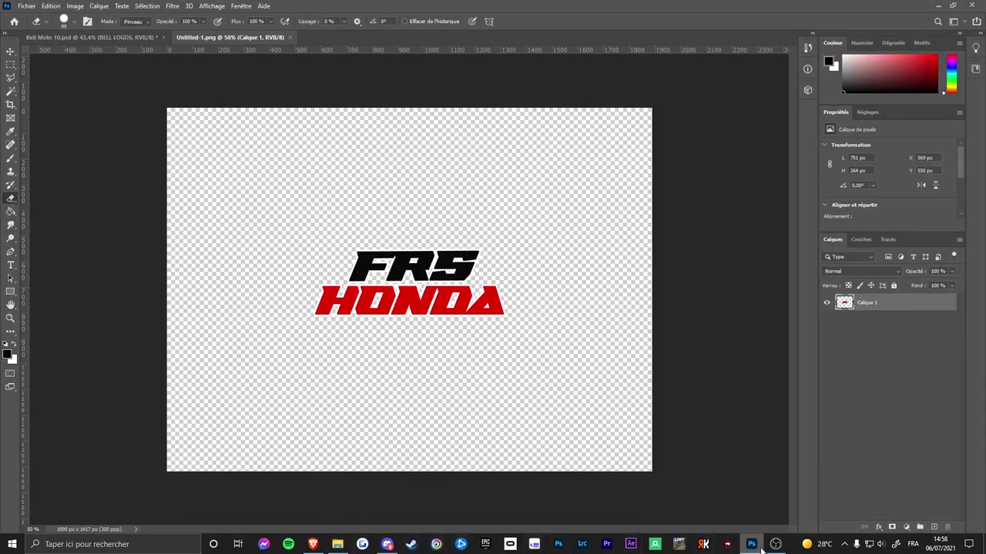
left_click(337, 544)
left_click(9, 34)
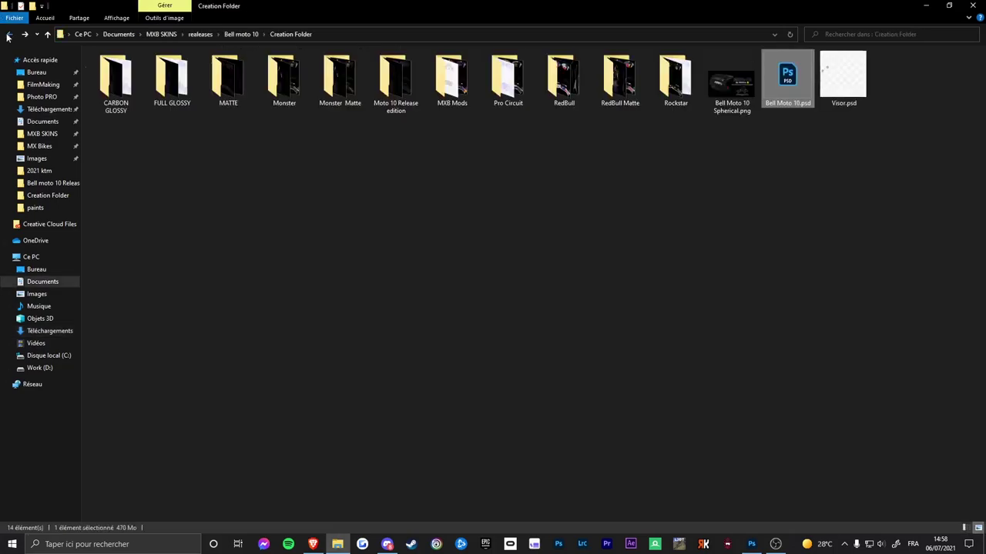
left_click(742, 543)
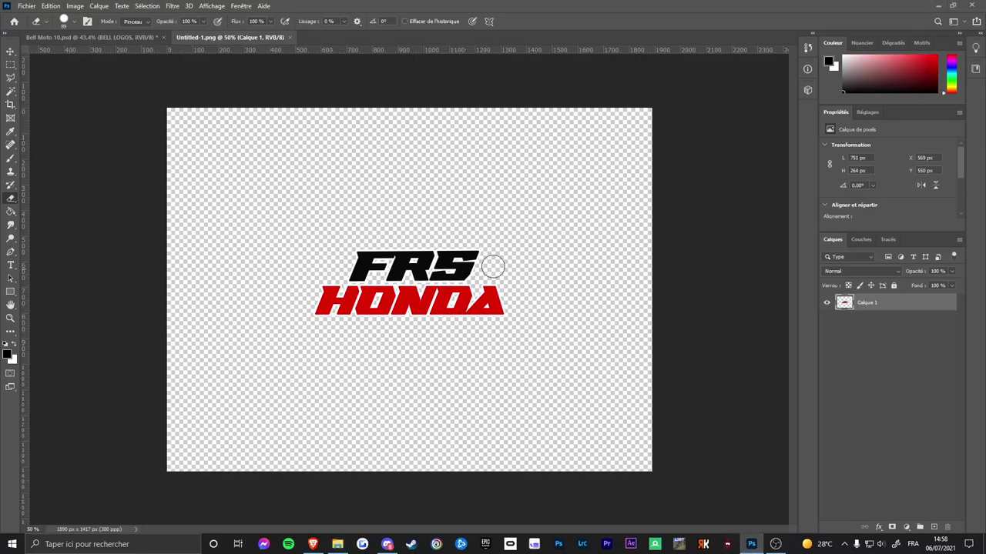
right_click(904, 307)
left_click(116, 40)
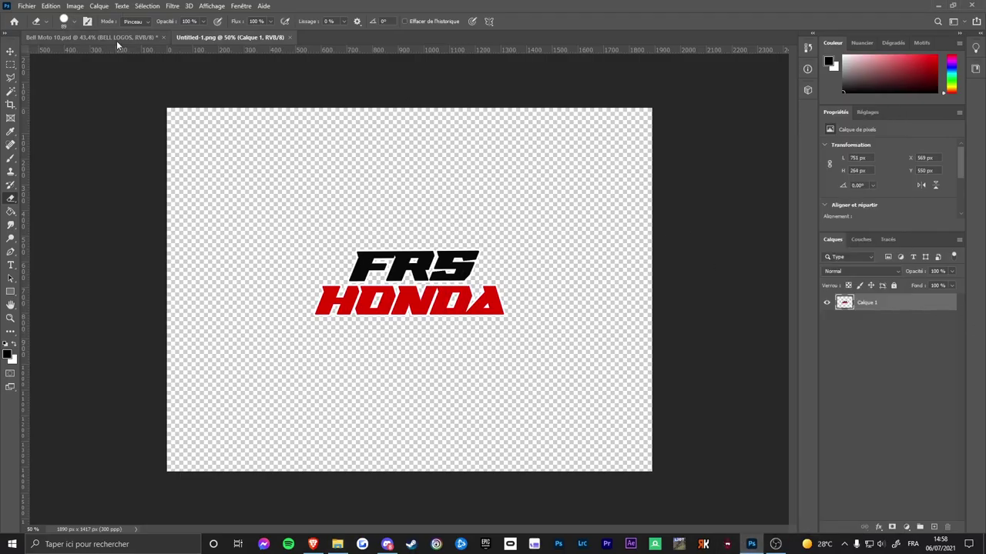
left_click(116, 36)
scroll(909, 438, "down", 3)
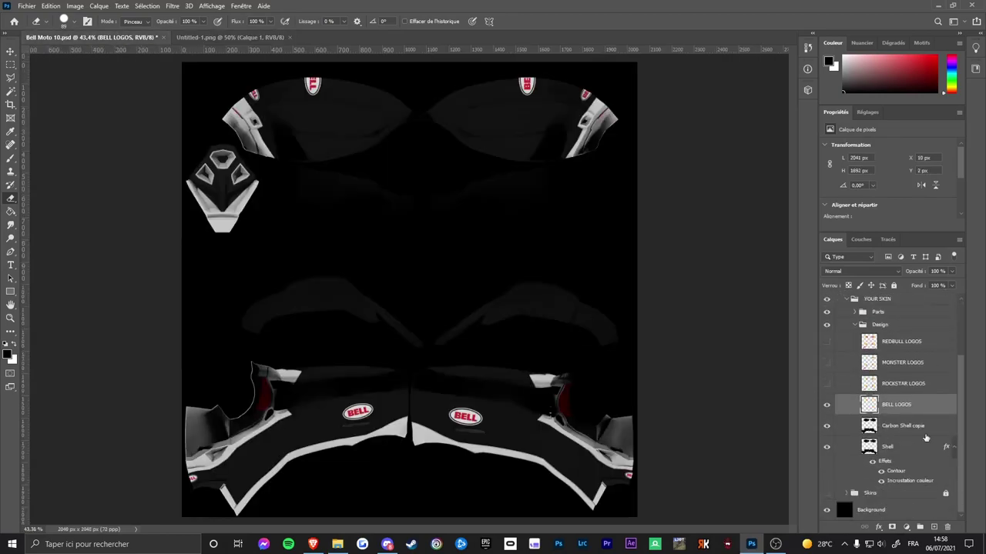
left_click(240, 37)
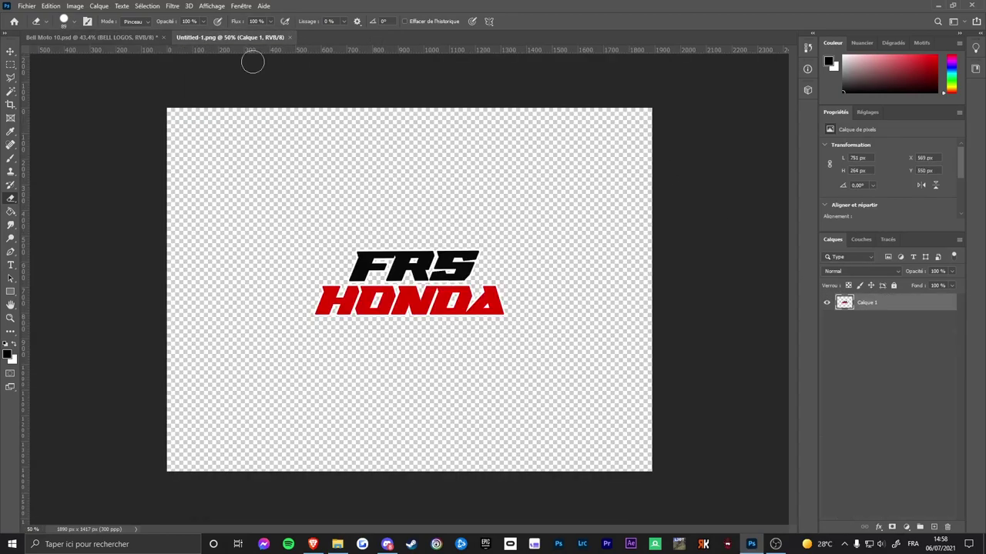
Duplicate the FRS HONDA logo layer from Untitled-1.png into Bell Moto 10.psd and move it across the centre of the lower shell panels.
right_click(884, 301)
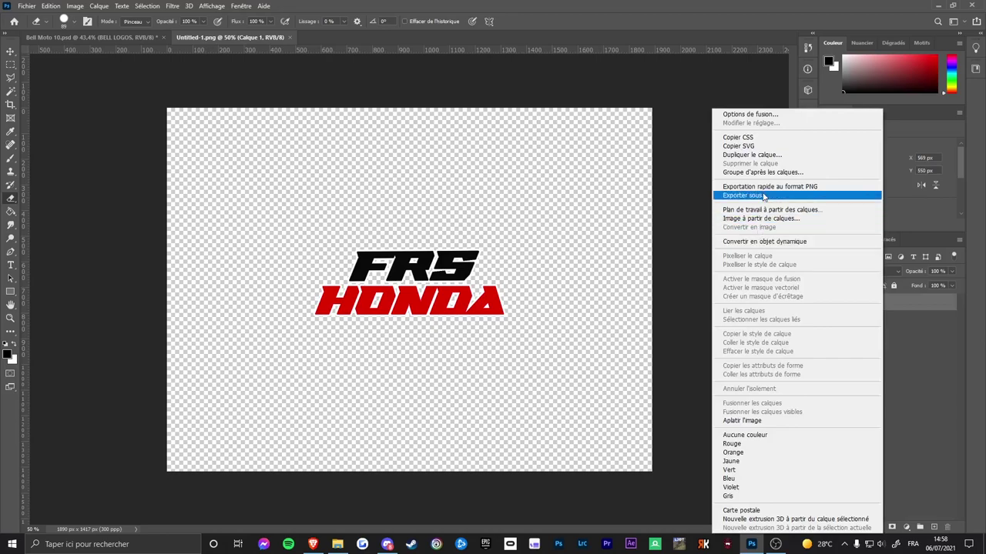
left_click(772, 156)
left_click(493, 188)
left_click(449, 199)
left_click(585, 151)
left_click(285, 37)
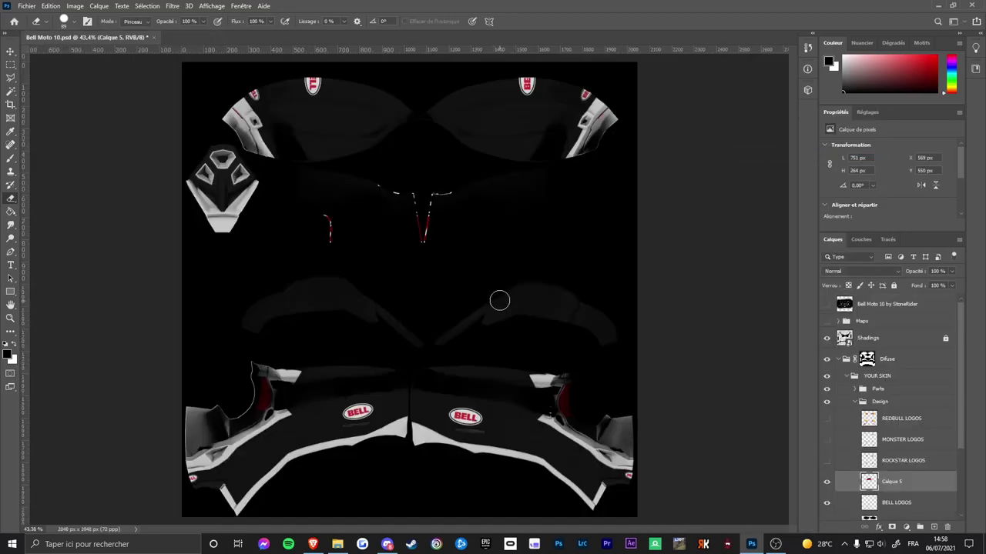
key("v")
mouse_move(396, 214)
left_mouse_down()
mouse_move(409, 308)
mouse_move(402, 374)
mouse_move(416, 393)
left_mouse_up()
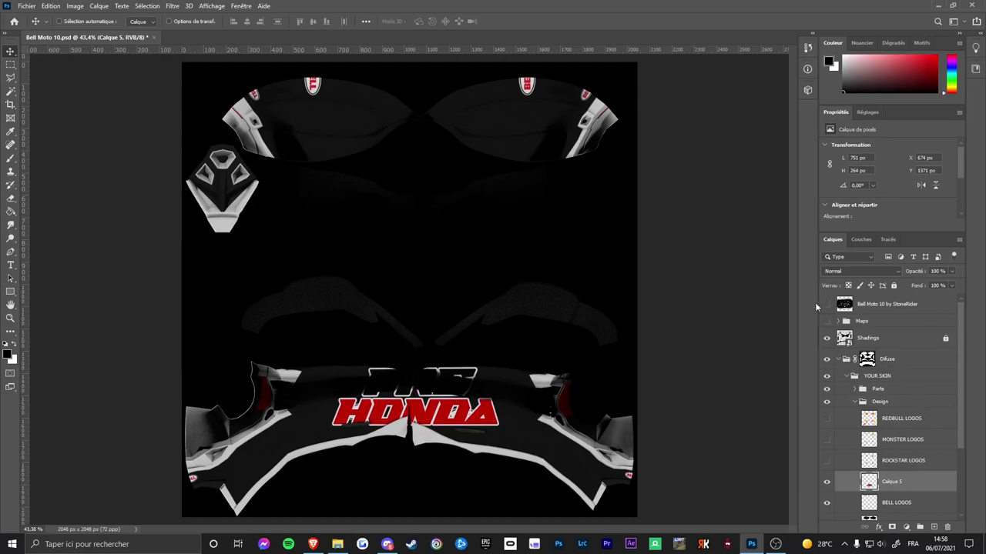
Expand the Maps group and show its UV layer to examine the logo against the lower shell wireframe.
left_click(837, 321)
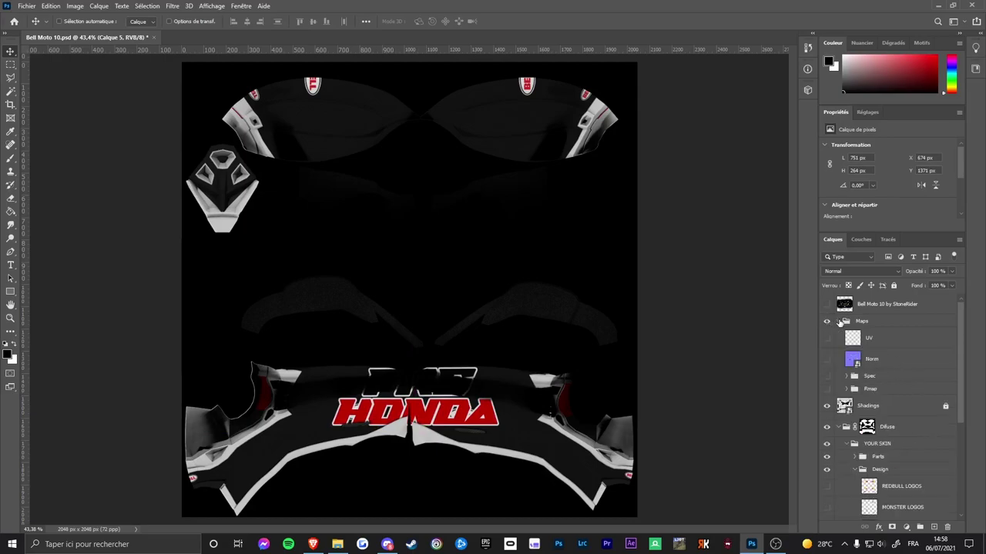
left_click(827, 340)
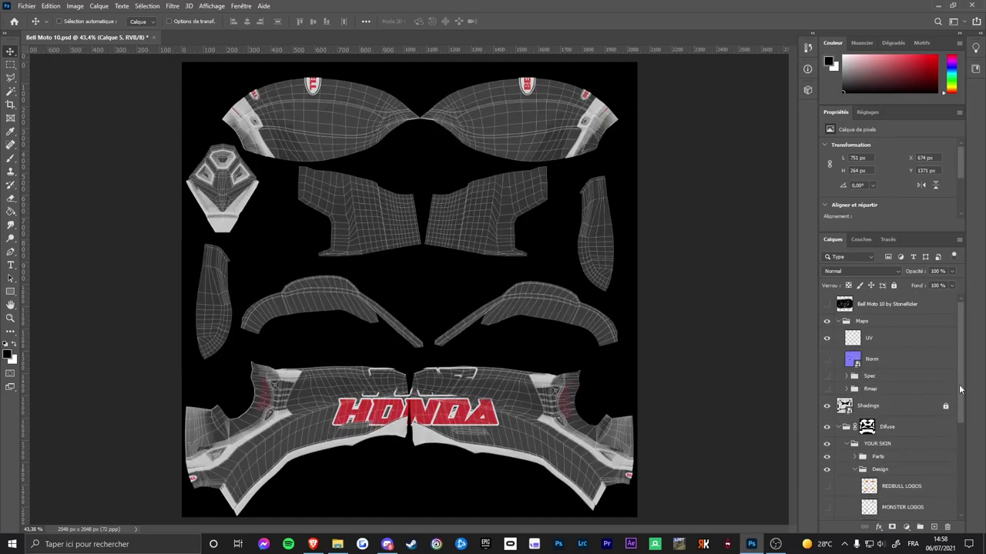
scroll(963, 389, "down", 3)
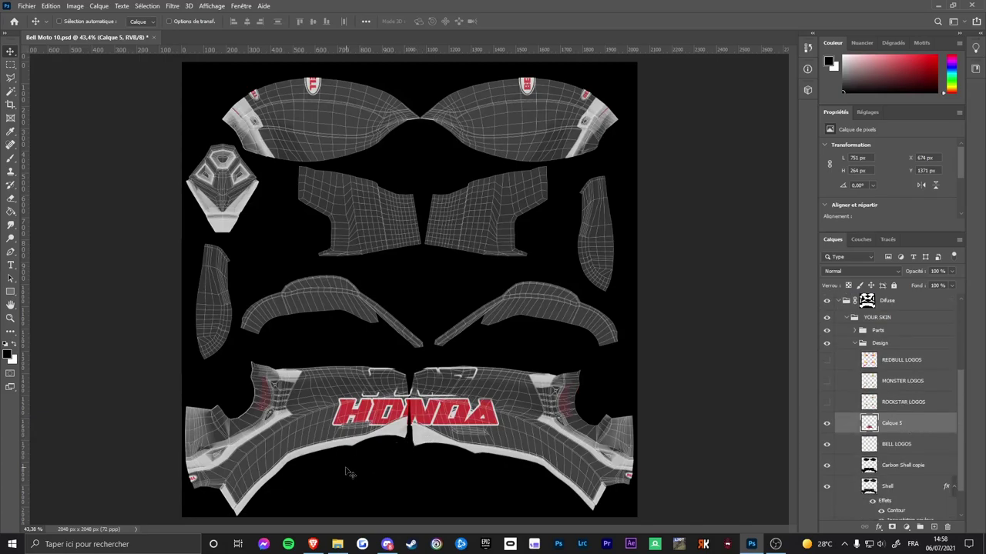
key("z")
key("v")
key("z")
left_click_drag(359, 500, 381, 496)
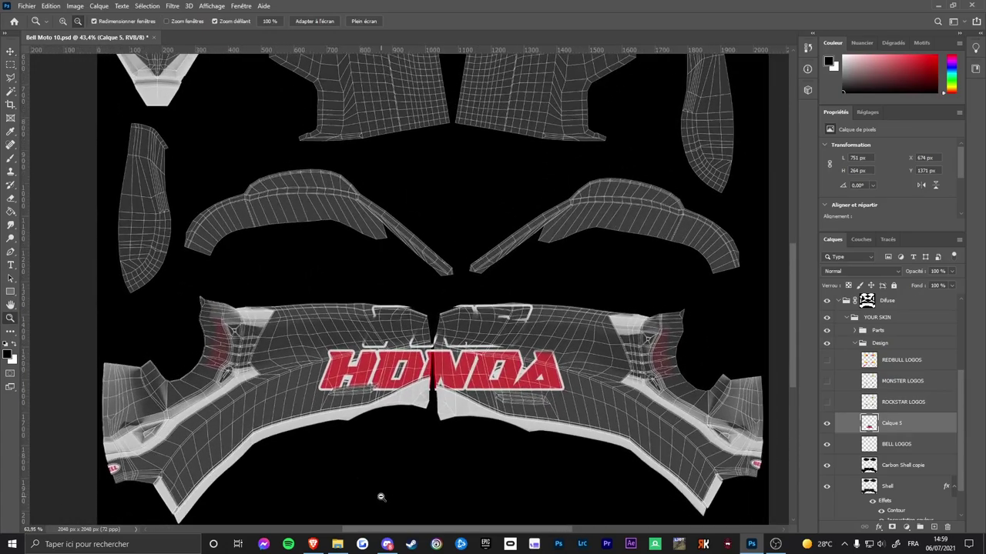
key("v")
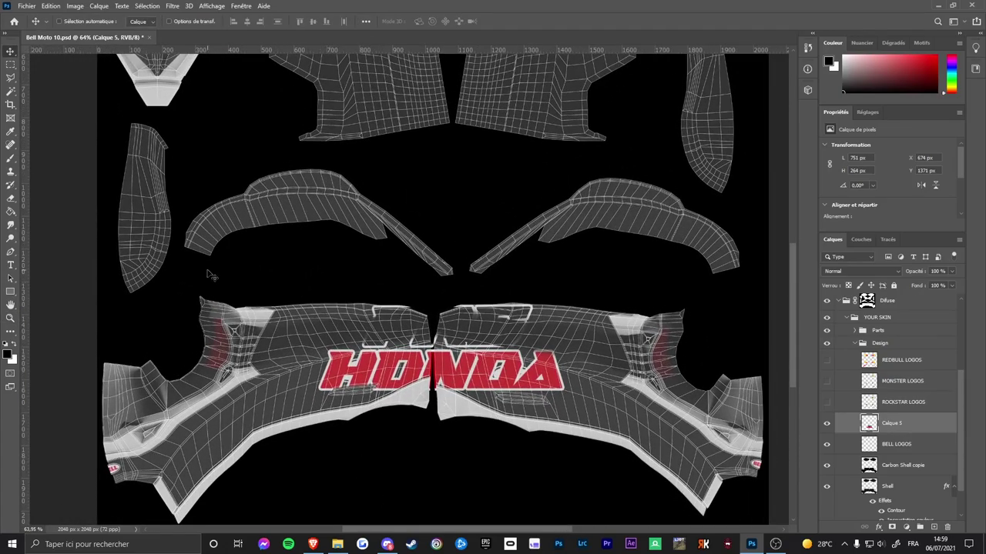
Outline the left and right halves of the lower shell wireframe in turn with the Rectangular Marquee, clearing each selection.
key("m")
left_click_drag(96, 262, 431, 514)
left_click(433, 264)
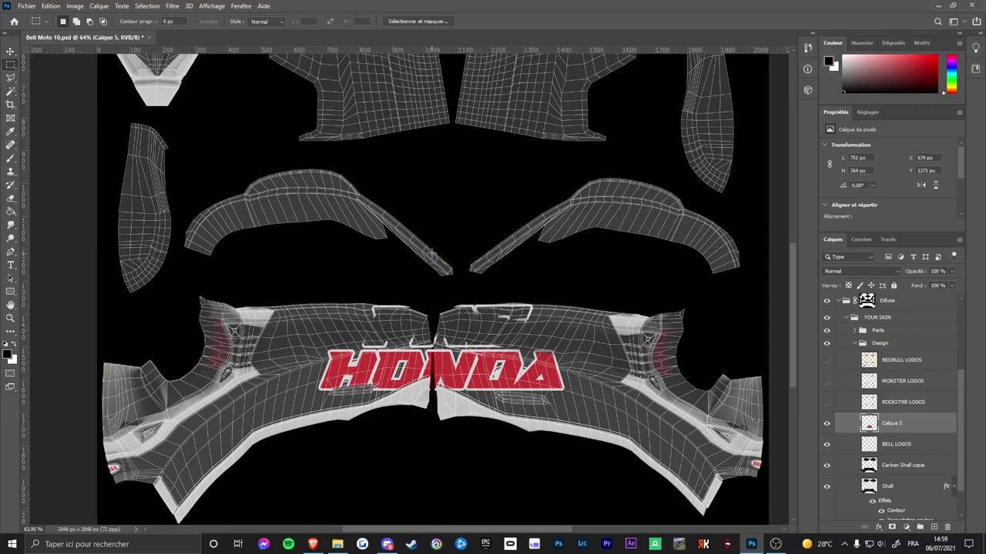
left_click_drag(434, 253, 780, 506)
left_click(636, 377)
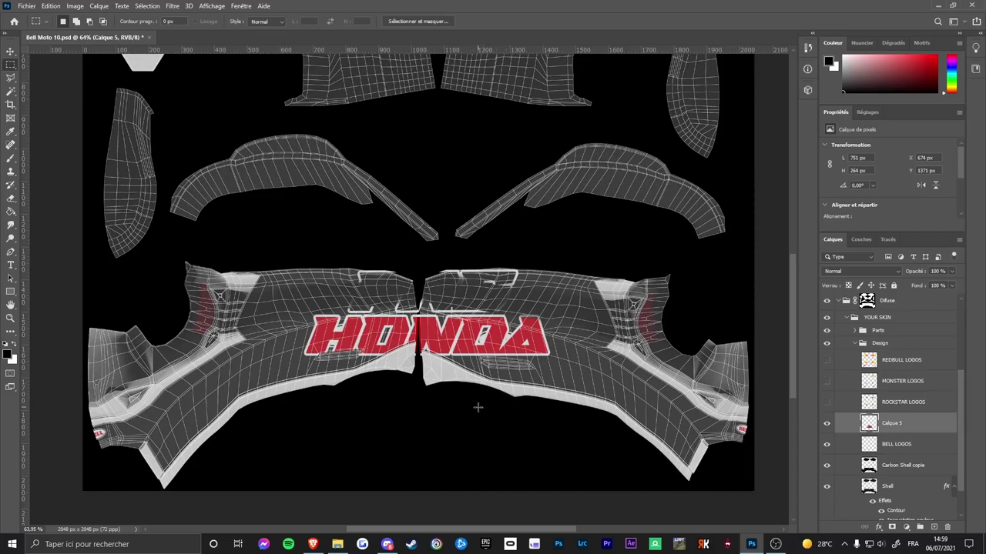
key("ctrl+t")
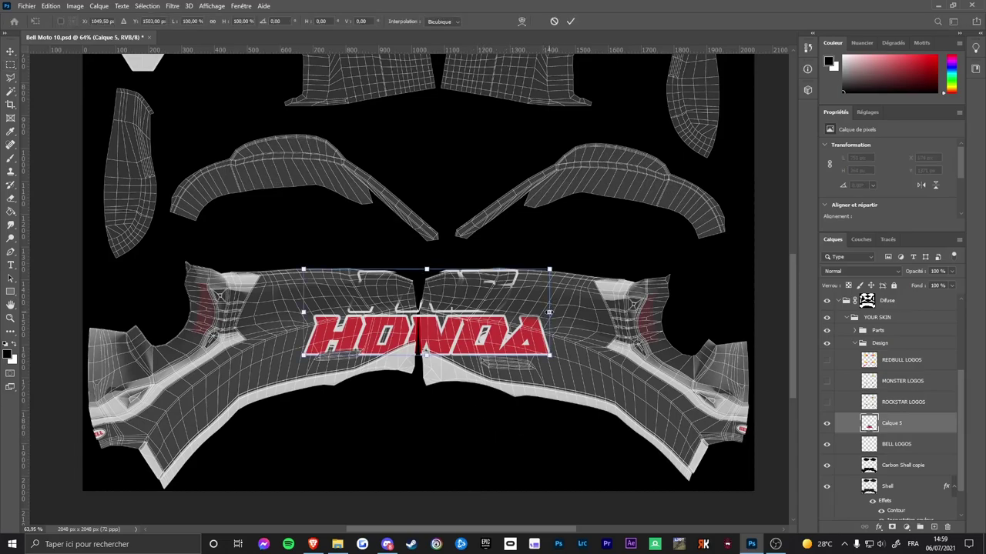
left_click_drag(549, 311, 417, 313)
key("Escape")
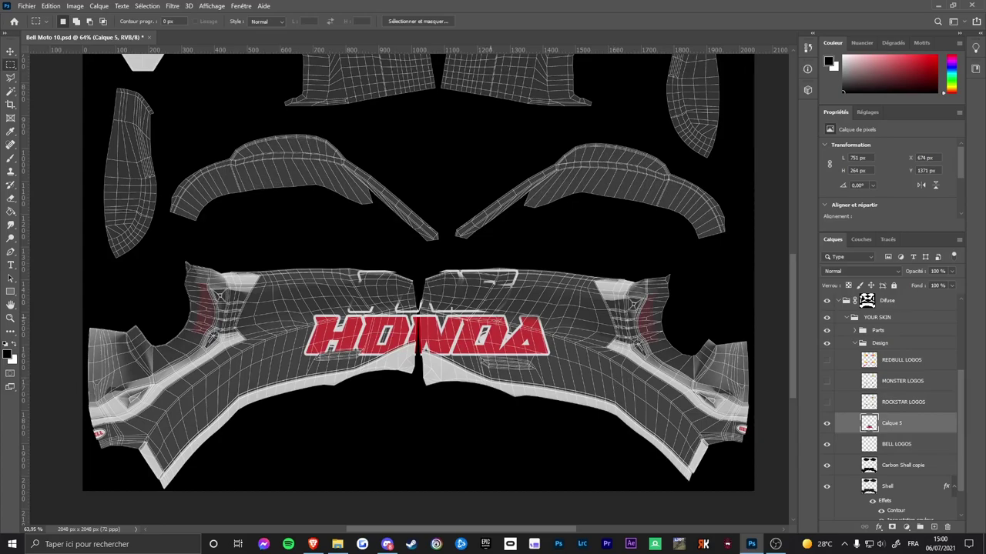
Convert the HONDA logo layer to a smart object, scale it to about 38% and rotate it about -39° onto the left lower shell.
right_click(882, 428)
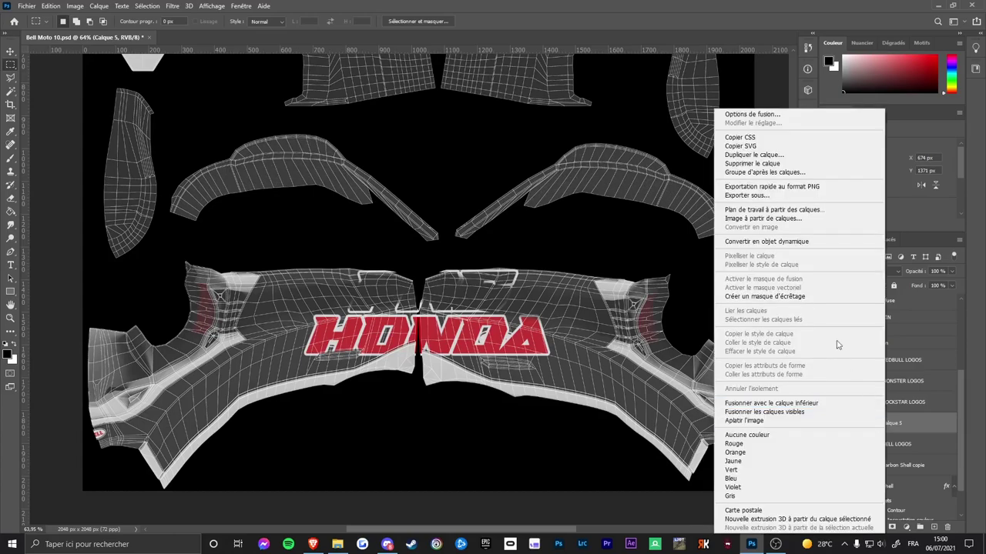
left_click(793, 244)
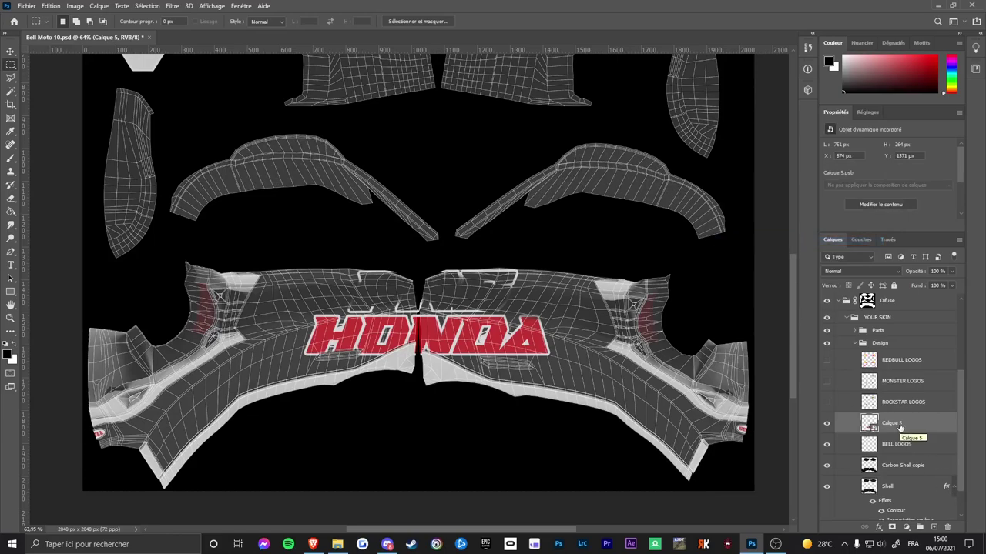
key("ctrl+t")
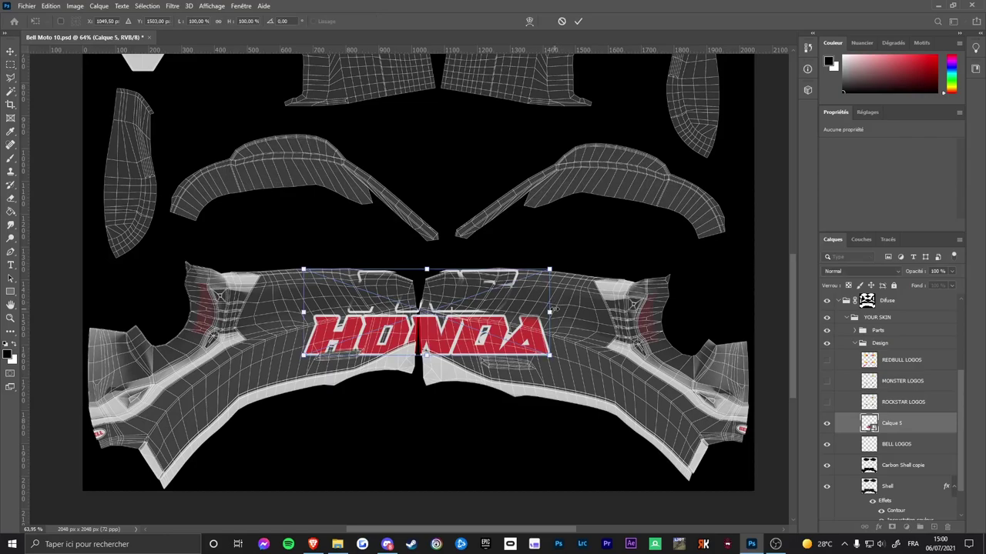
left_click_drag(549, 312, 192, 415)
left_click_drag(254, 433, 317, 390)
left_click_drag(272, 367, 232, 371)
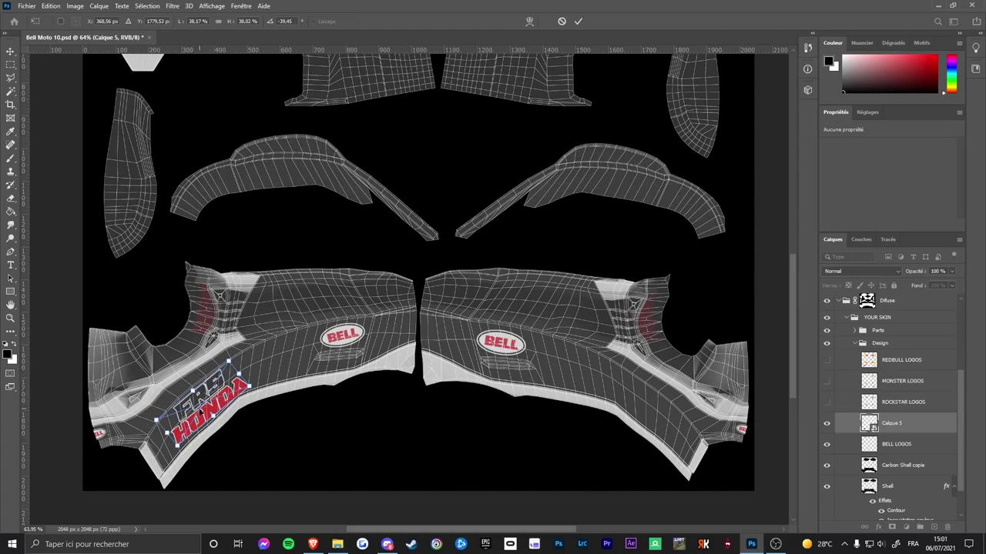
Warp the left shell's FRS HONDA logo with the Arc style at a bend of about 12% to follow the panel's curve.
left_click(531, 25)
left_click(318, 22)
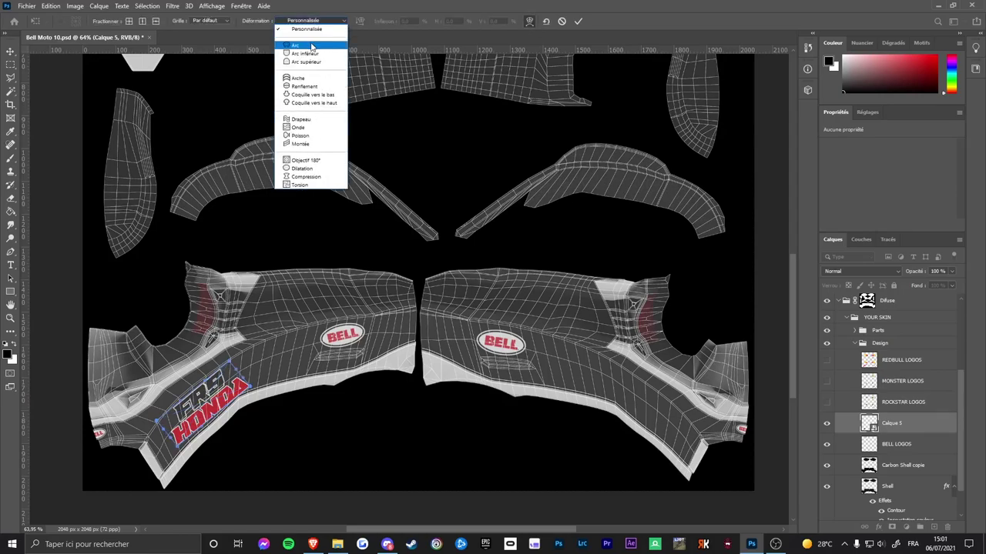
left_click(312, 47)
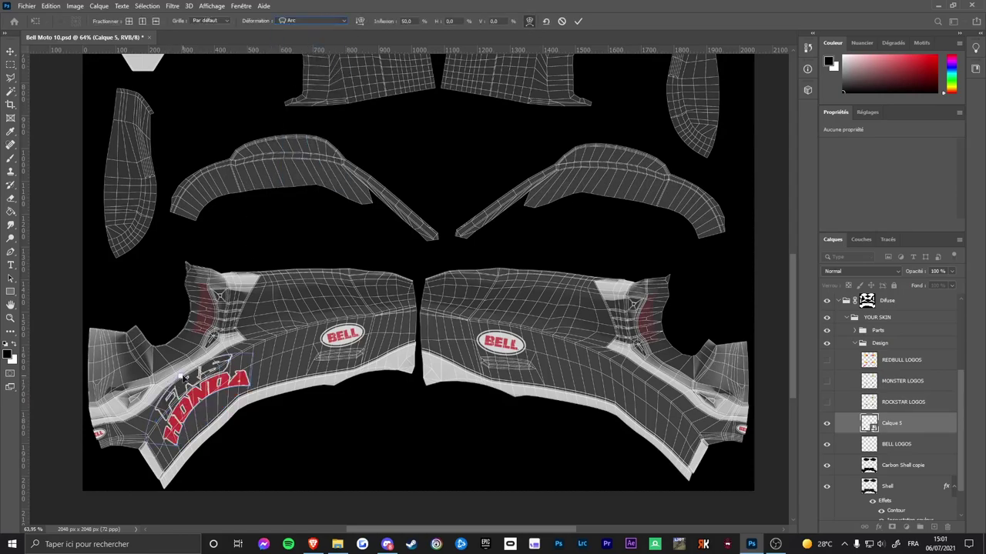
left_click_drag(183, 378, 190, 387)
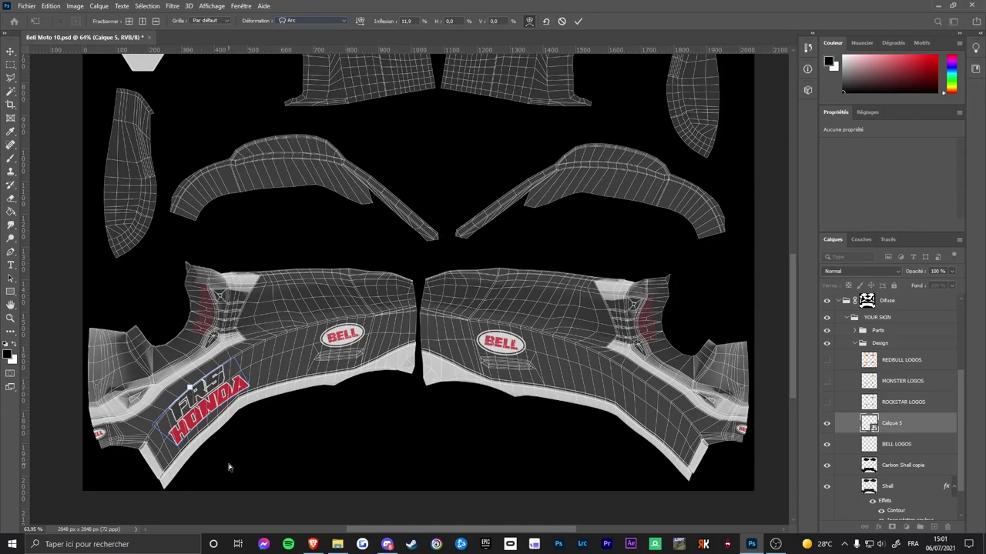
key("Return")
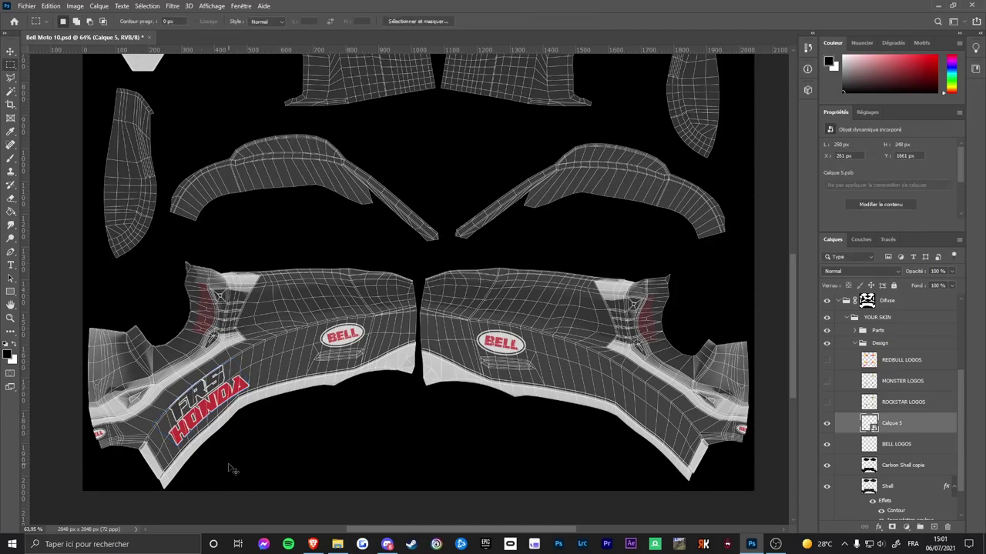
Rotate the left logo very slightly and nudge it 4 px right and 2 px down.
key("v")
key("ctrl+t")
left_click_drag(227, 463, 229, 462)
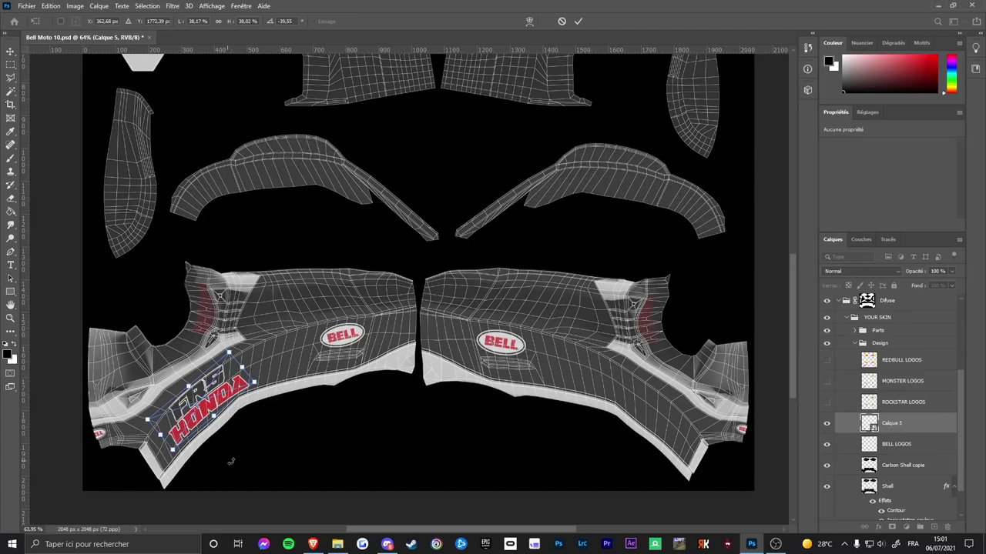
key("Return")
key("Right")
key("Right")
key("Right")
key("Right")
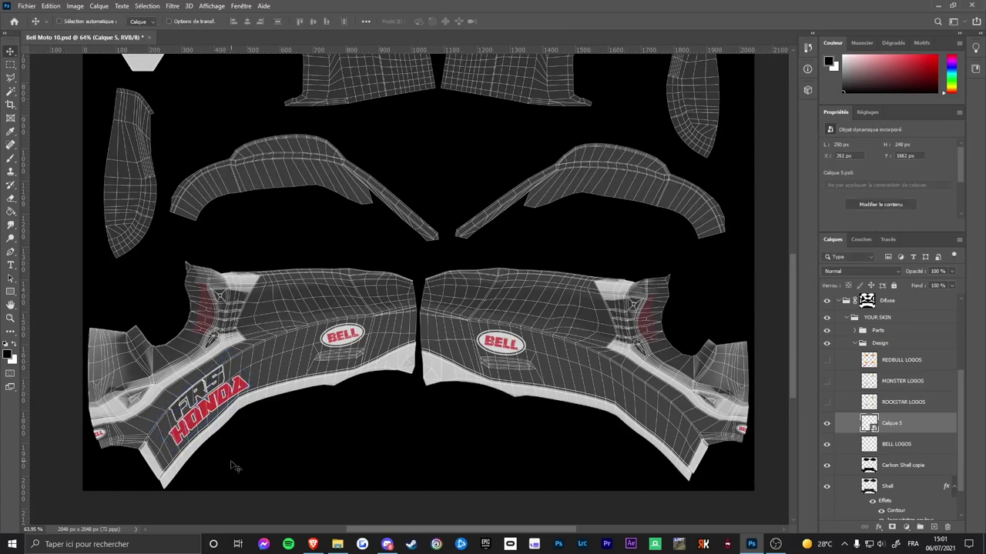
key("Down")
key("Down")
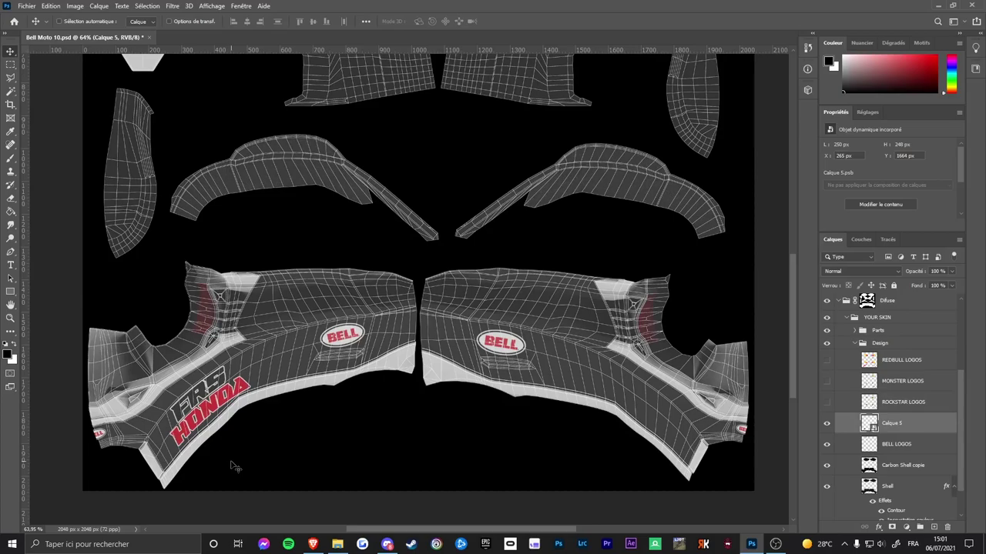
Duplicate the FRS HONDA logo layer and move the copy straight across onto the right lower shell panel.
key("ctrl")
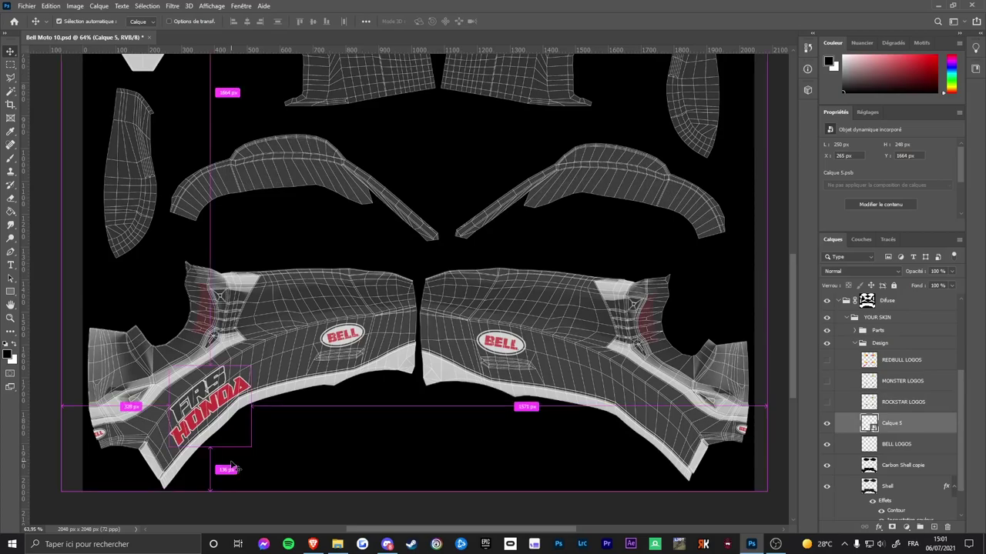
key("ctrl+j")
key("shift+Right")
key("shift+Right")
key("shift+Right")
key("shift+Right")
key("shift+Right")
key("shift+Right")
key("shift+Right")
key("shift+Right")
key("shift+Right")
key("shift+Right")
key("shift+Right")
key("shift+Right")
key("shift+Right")
key("shift+Right")
key("shift+Right")
key("shift+Right")
key("shift+Right")
key("shift+Right")
key("shift+Right")
key("shift+Right")
key("shift+Right")
key("shift+Right")
key("shift+Right")
key("shift+Right")
key("shift+Right")
key("shift+Right")
key("shift+Right")
key("shift+Right")
key("shift+Right")
key("shift+Right")
key("shift+Right")
key("shift+Right")
key("shift+Right")
key("shift+Right")
key("shift+Right")
key("shift+Right")
key("shift+Right")
key("shift+Right")
key("shift+Right")
key("shift+Right")
key("shift+Right")
key("shift+Right")
key("shift+Right")
key("shift+Right")
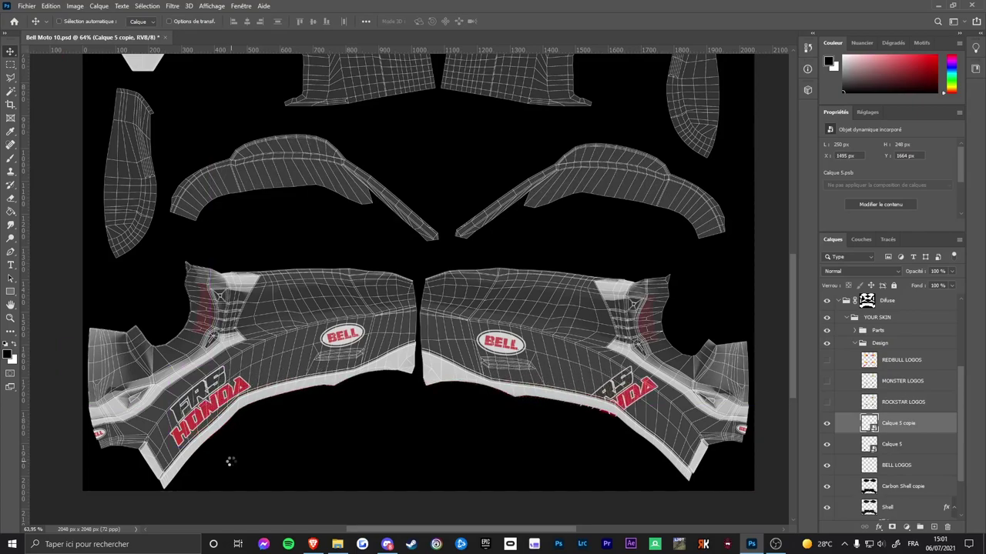
Rotate the logo copy to about 38° so it follows the right shell panel's lower edge.
key("ctrl+t")
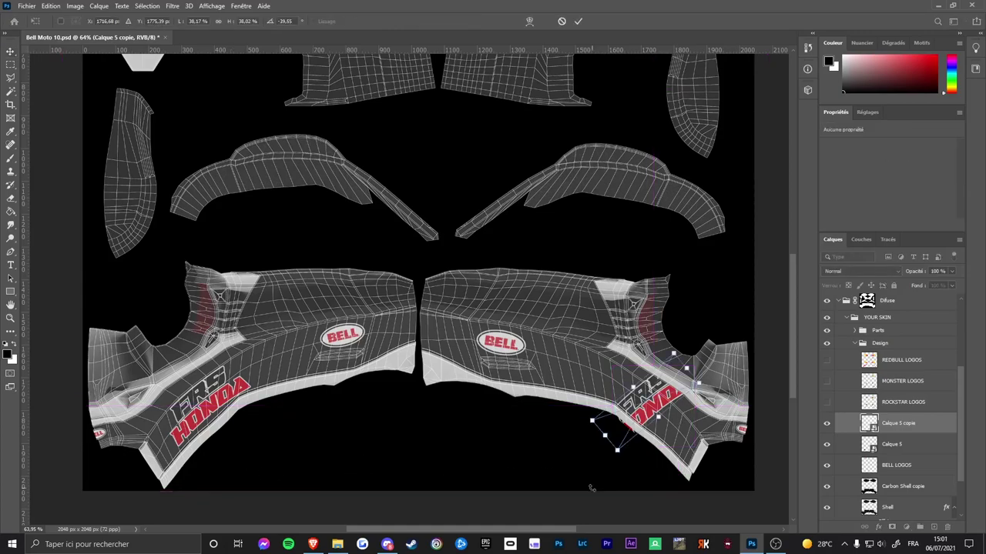
left_click_drag(615, 475, 573, 390)
key("Return")
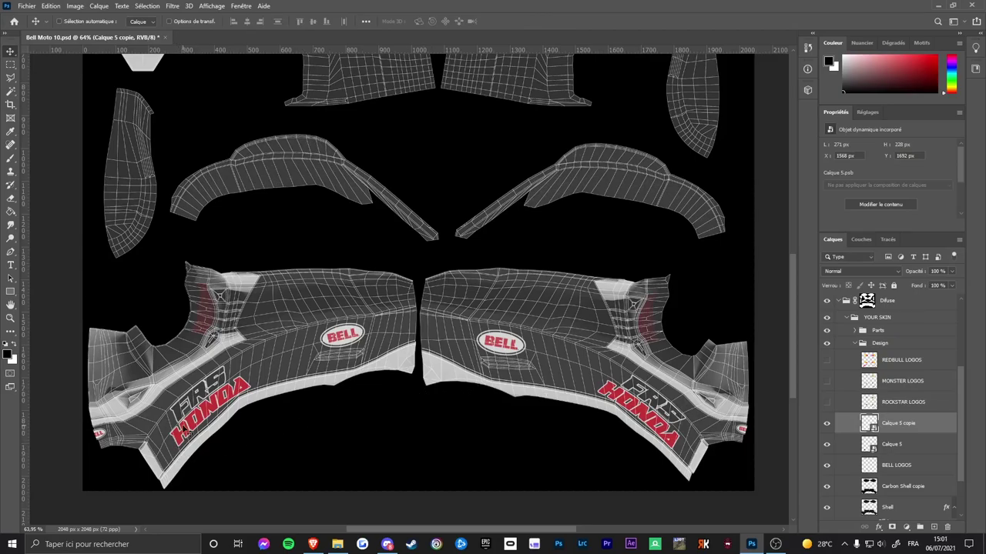
Compare both logos against the wireframe and shift the right copy about 2 px right and 1 px down.
key("z")
left_click_drag(172, 456, 211, 401)
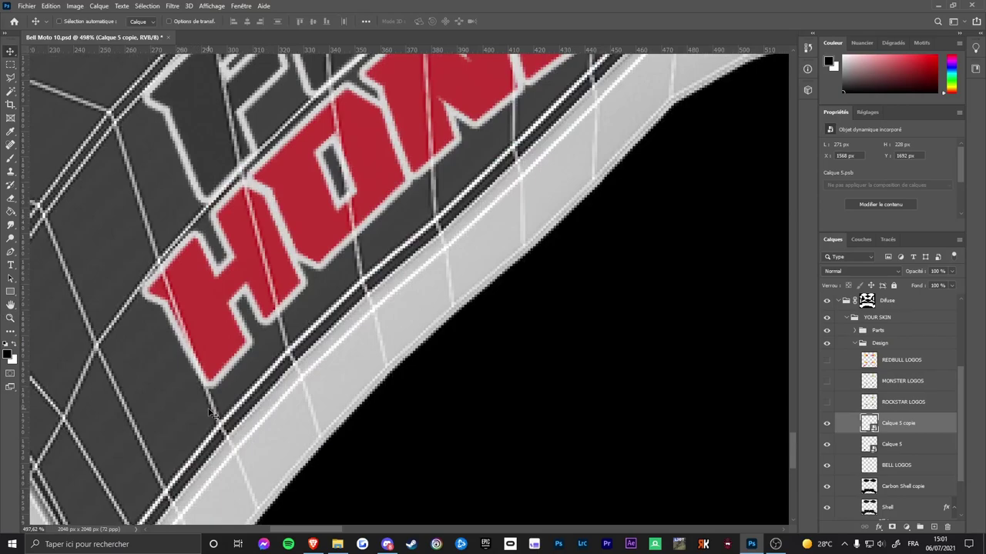
key("z")
left_click_drag(248, 375, 231, 385)
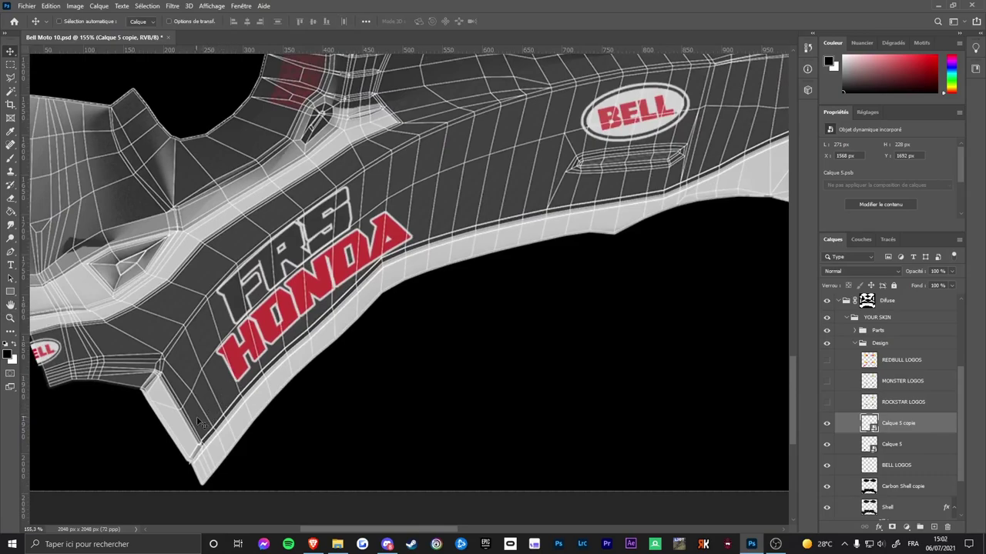
left_click_drag(584, 391, 539, 393)
key("z")
left_click_drag(585, 431, 654, 477)
key("v")
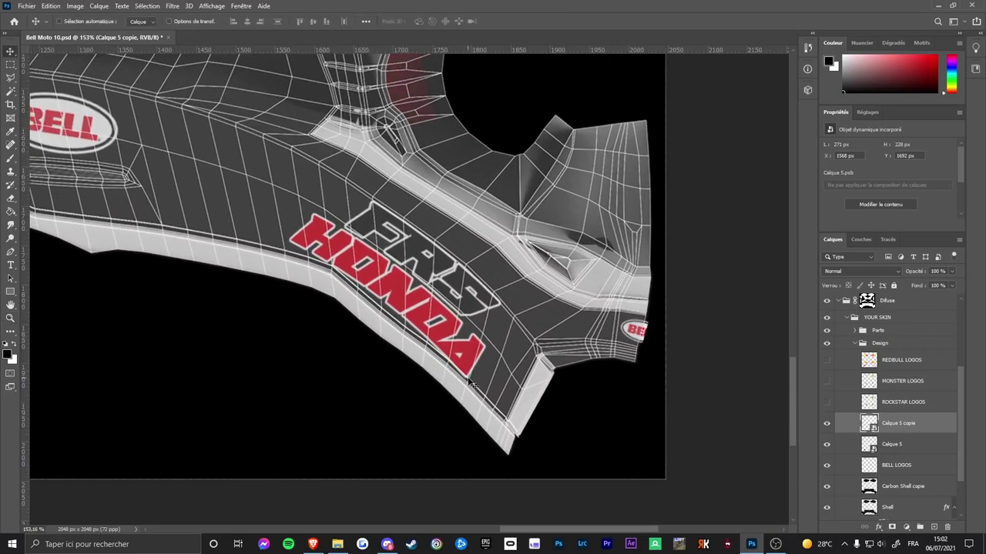
left_click_drag(516, 403, 520, 405)
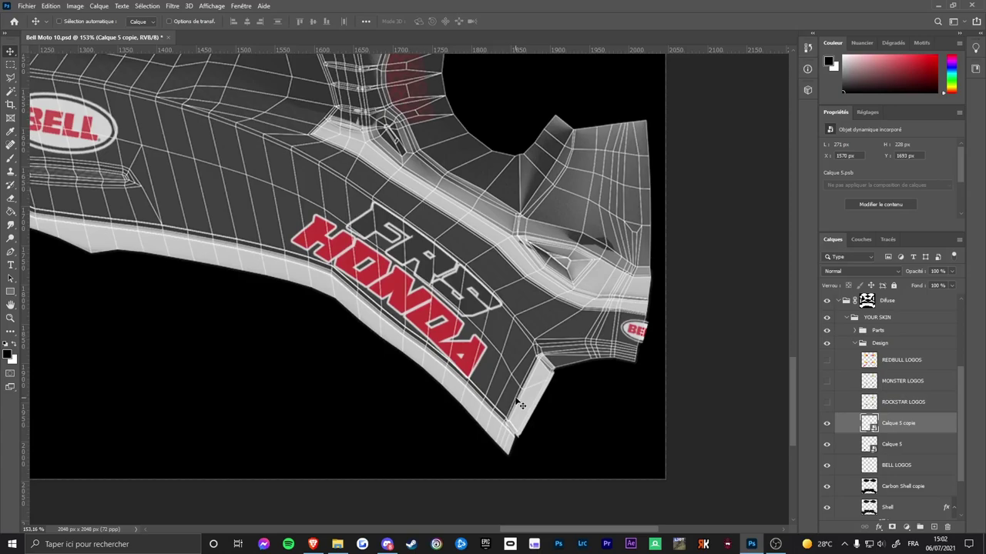
Examine the left and right FRS HONDA logos against the wireframe to compare their size and distance from the lower edge.
scroll(521, 405, "down", 5)
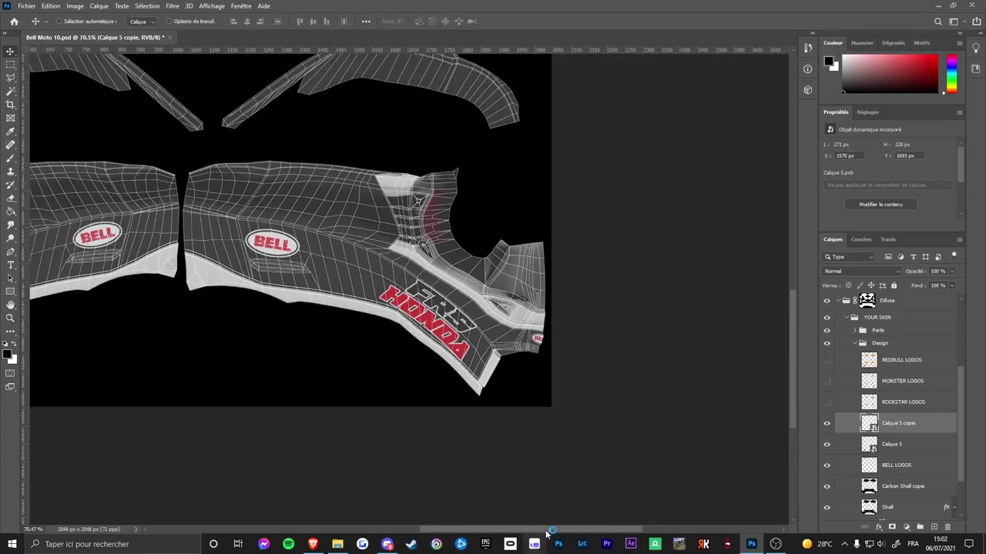
left_click_drag(545, 532, 488, 531)
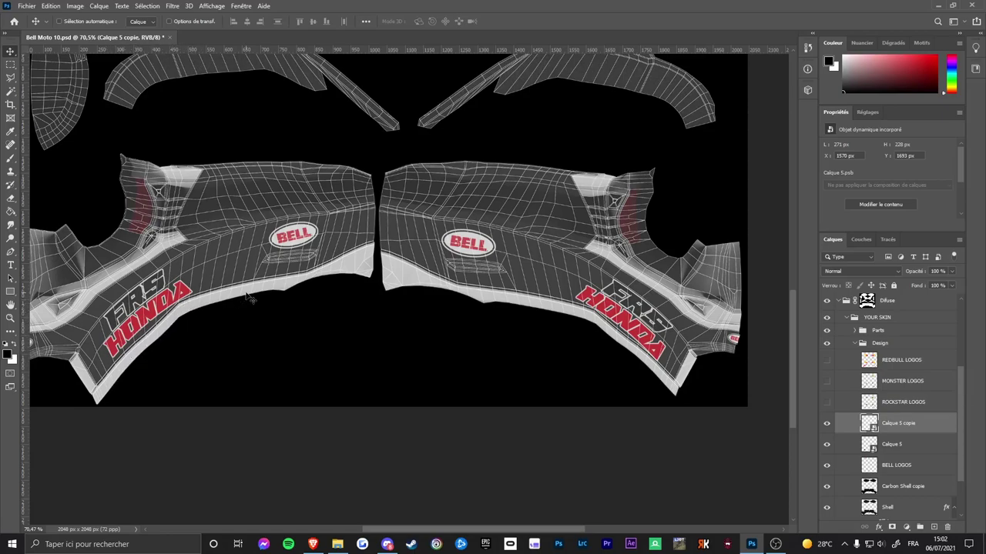
key("z")
left_click(184, 308)
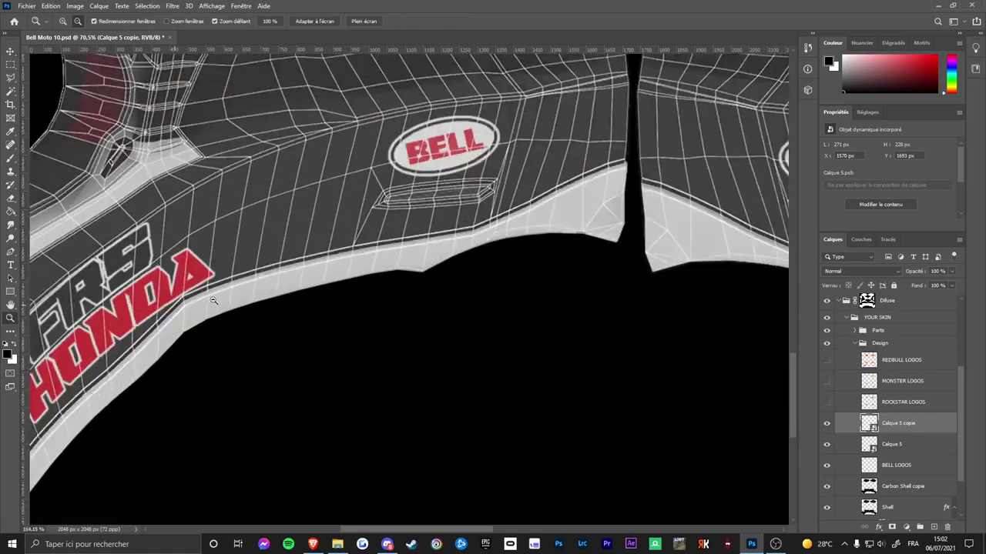
left_click(196, 295, "alt")
key("v")
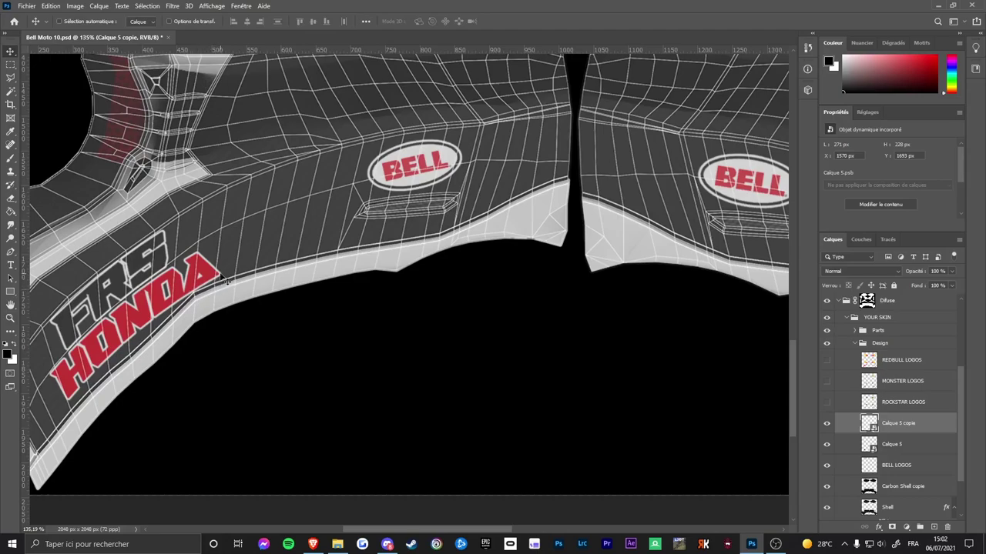
key("z")
left_click_drag(536, 380, 519, 380)
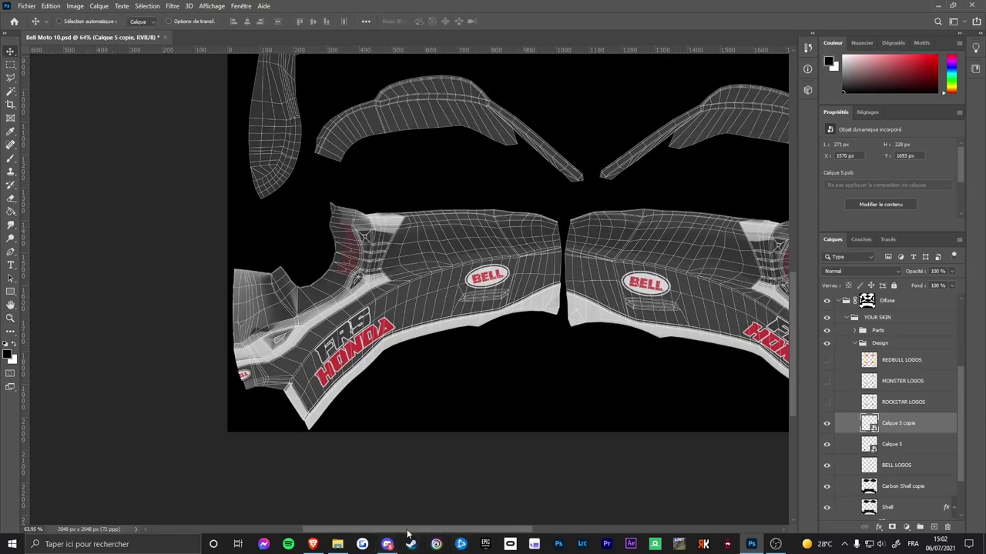
left_click_drag(398, 530, 453, 531)
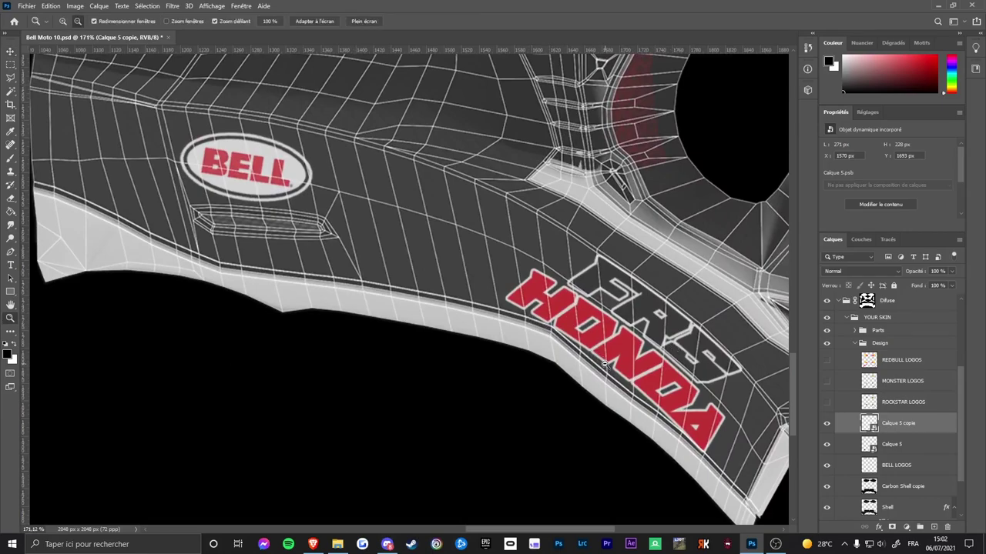
left_click_drag(542, 424, 515, 452)
left_click_drag(524, 530, 485, 534)
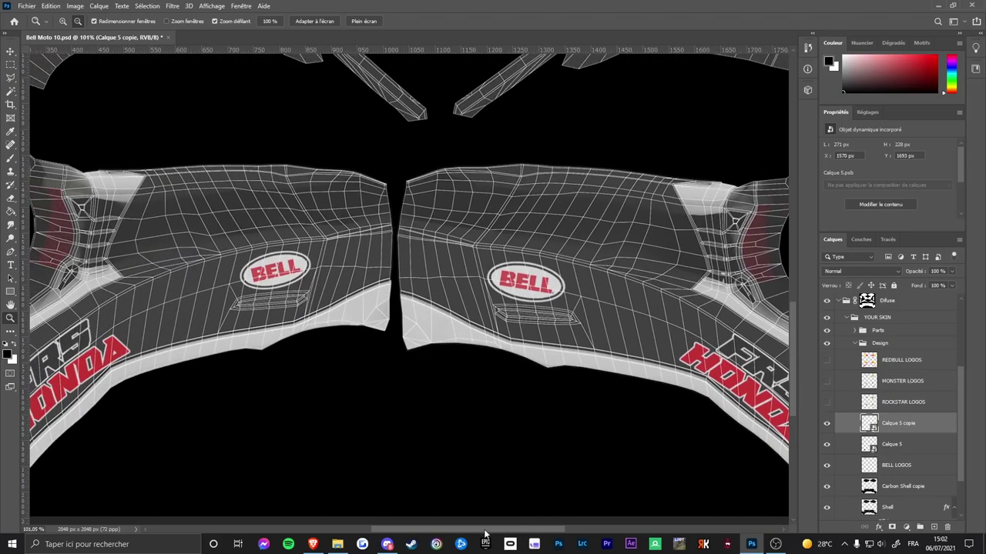
scroll(585, 435, "down", 3)
scroll(585, 438, "left", 2)
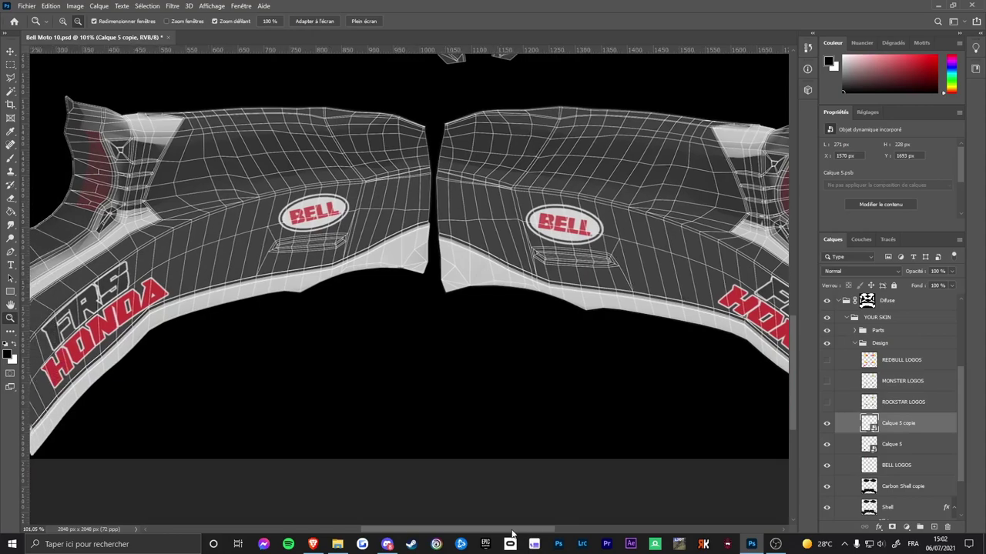
left_click_drag(585, 441, 568, 457)
left_click_drag(499, 532, 518, 535)
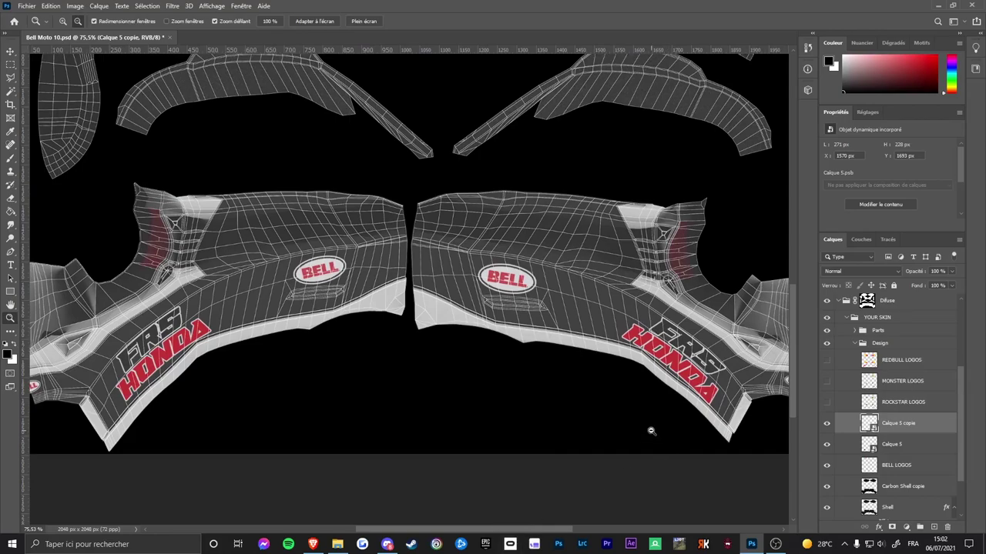
Scale the right FRS HONDA copy down to about 262 × 220 px within its shell panel.
key("ctrl+t")
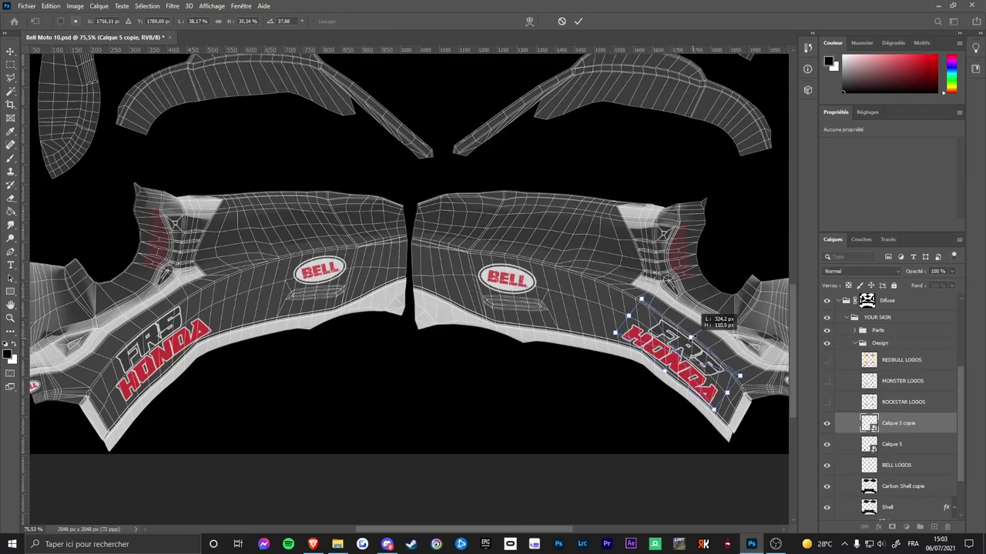
left_click_drag(691, 337, 703, 337)
key("Return")
key("z")
key("v")
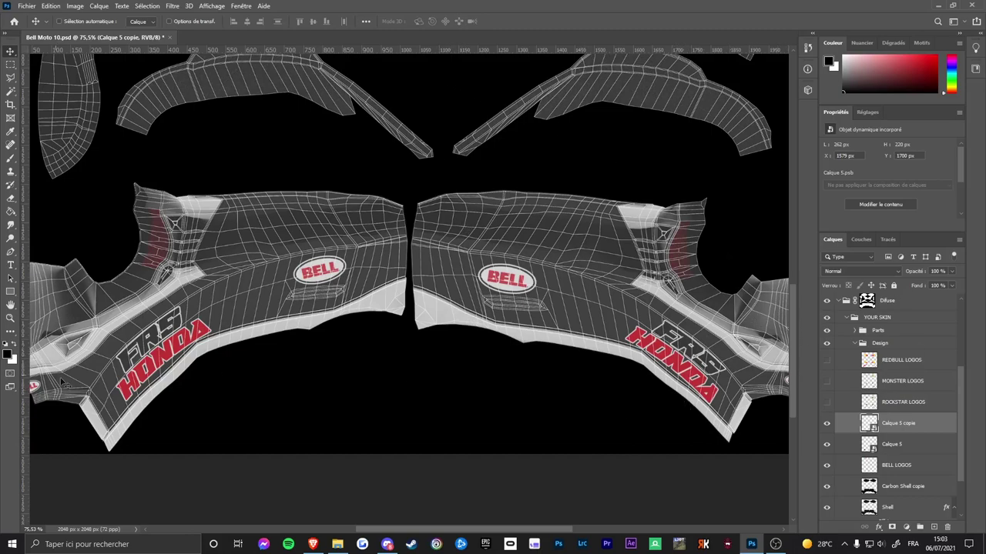
Fit the whole helmet template in view to check the placement of both FRS HONDA logos.
key("z")
left_click(553, 377, "alt")
left_click(524, 369, "alt")
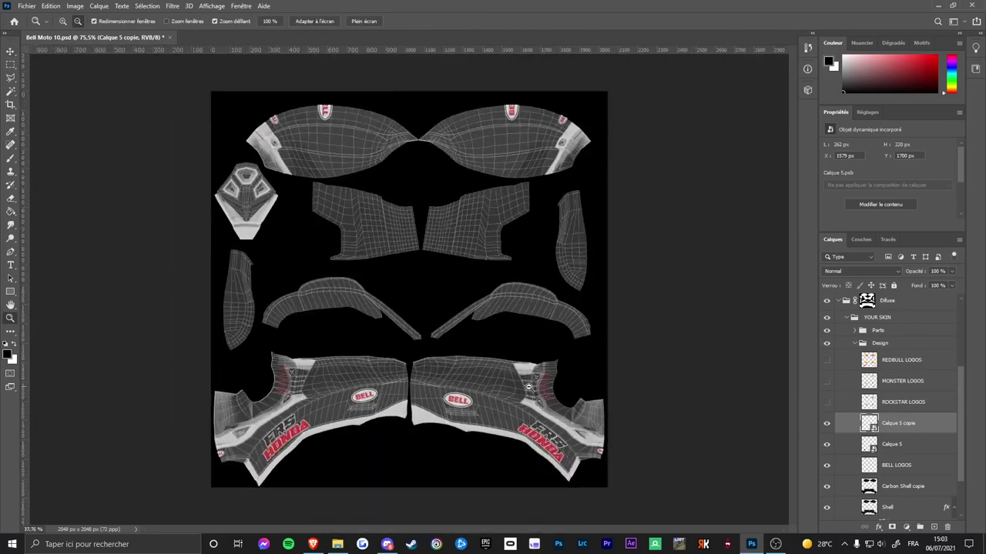
left_click(391, 348)
key("ctrl+0")
key("v")
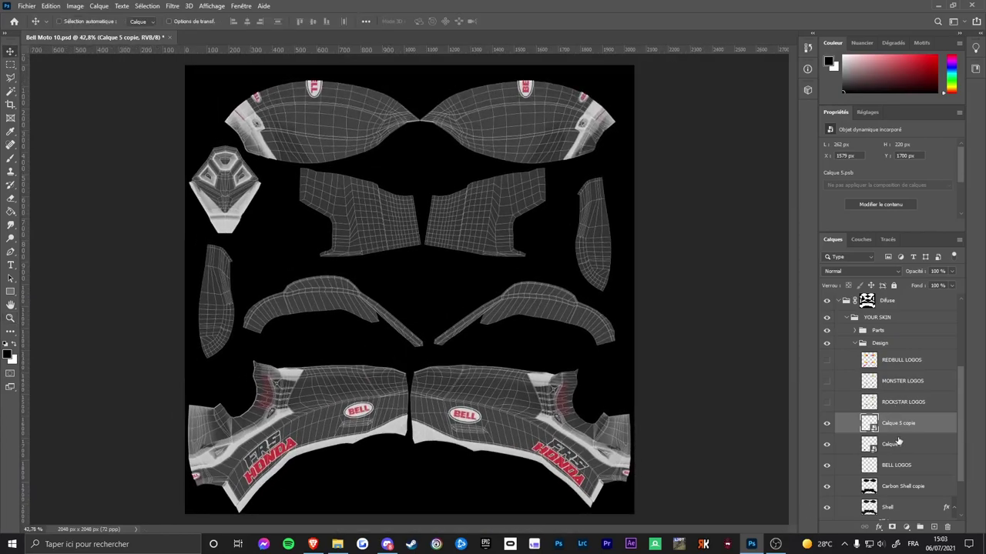
Add a text layer reading BLUE beside the left panel's BELL logo and select that layer.
key("z")
left_click_drag(408, 423, 430, 431)
scroll(443, 393, "down", 1)
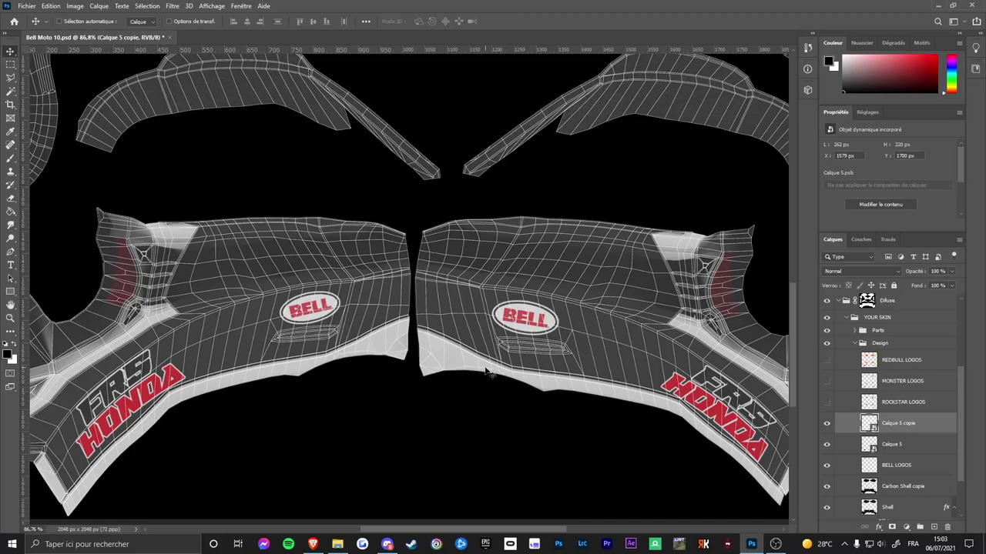
key("t")
left_click(372, 303)
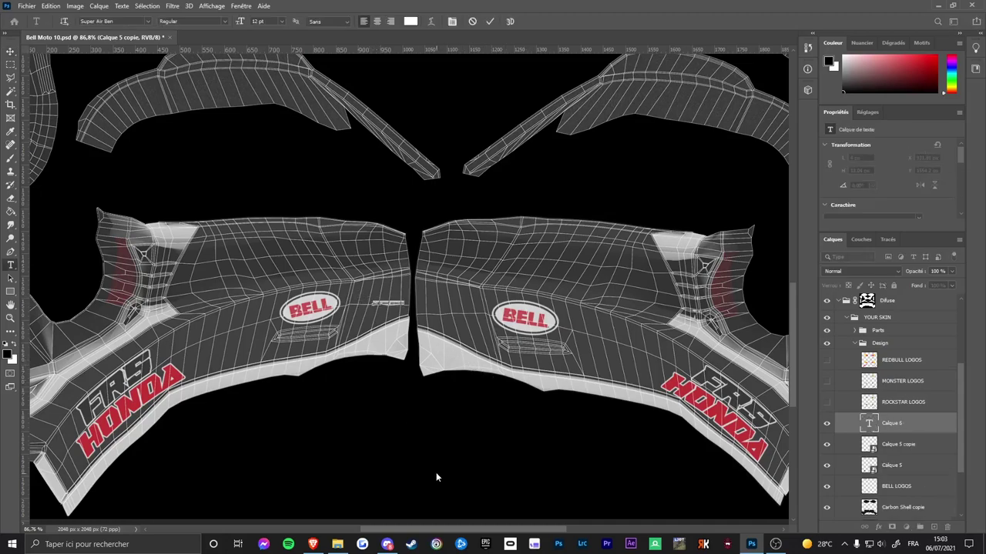
key("ctrl+v")
left_click(902, 443)
left_click(899, 425)
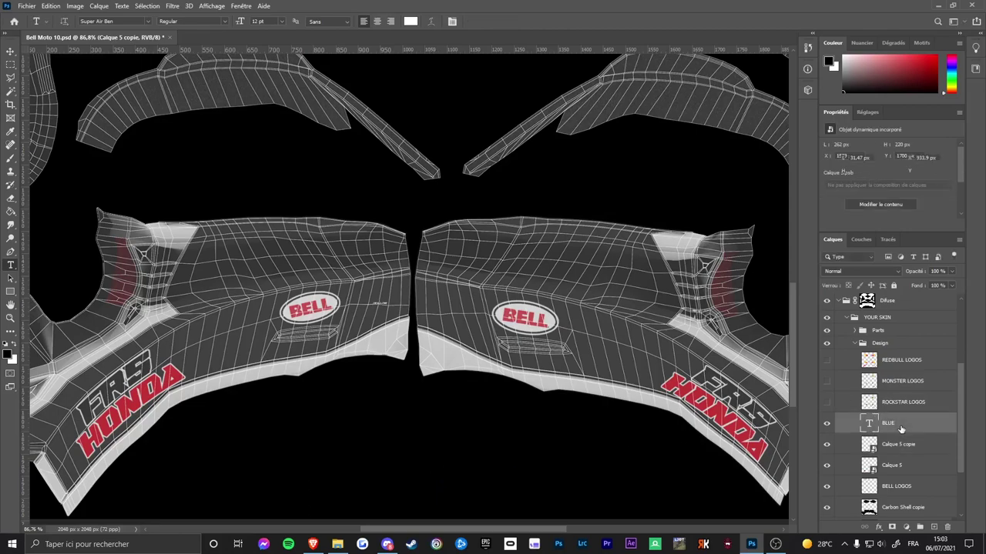
Cancel the transform of the BLUE text beside the left panel's BELL logo and delete its layer.
key("ctrl+t")
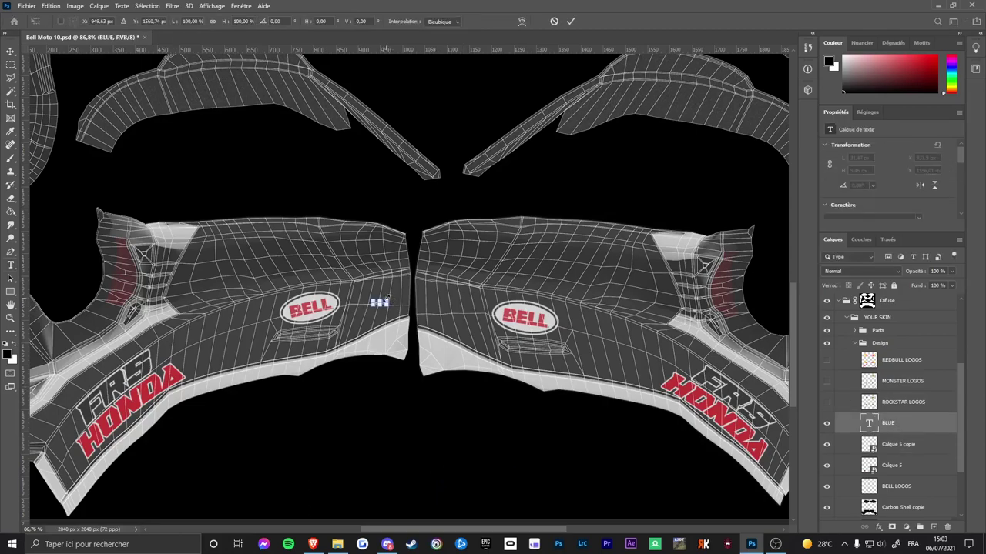
key("Escape")
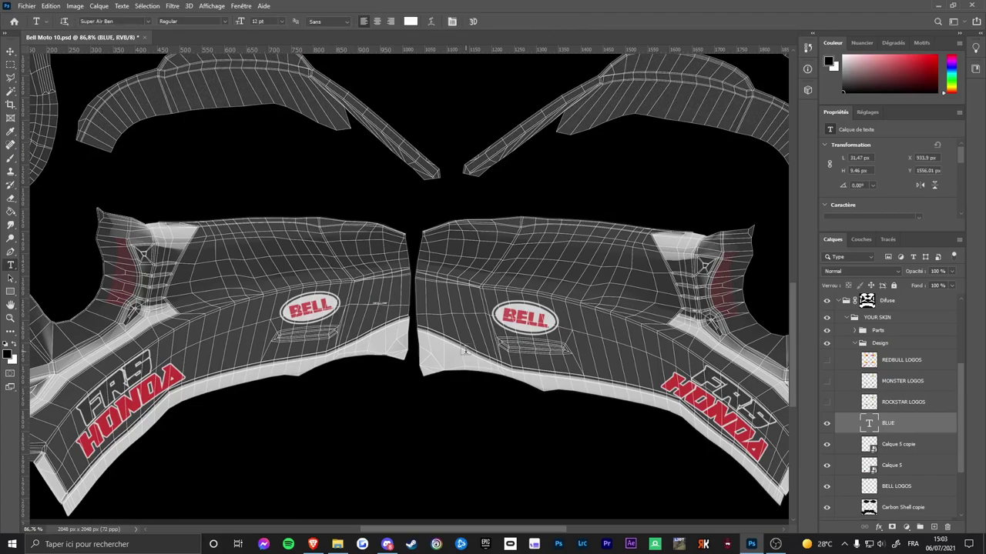
key("Delete")
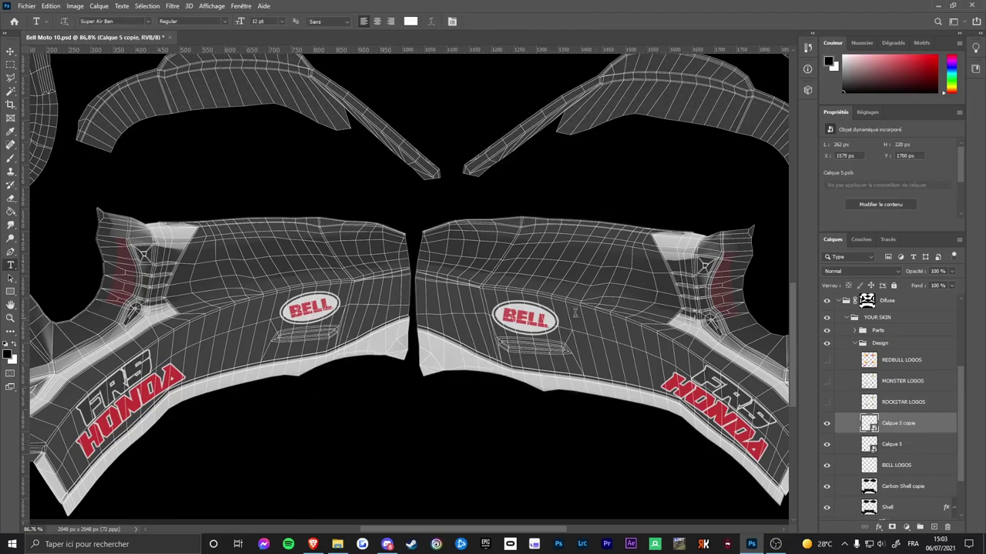
Add a new 12 pt Super Air Ben text layer reading BLUE between the left BELL logo and the centre gap.
key("z")
left_click(591, 314, "alt")
scroll(591, 315, "down", 5, "alt")
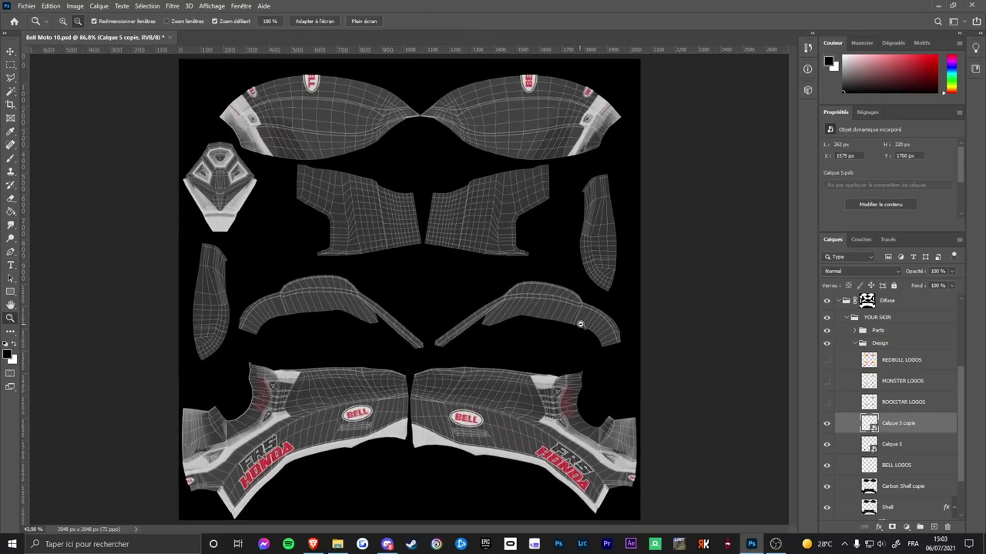
scroll(441, 424, "up", 5, "alt")
scroll(440, 424, "up", 4, "alt")
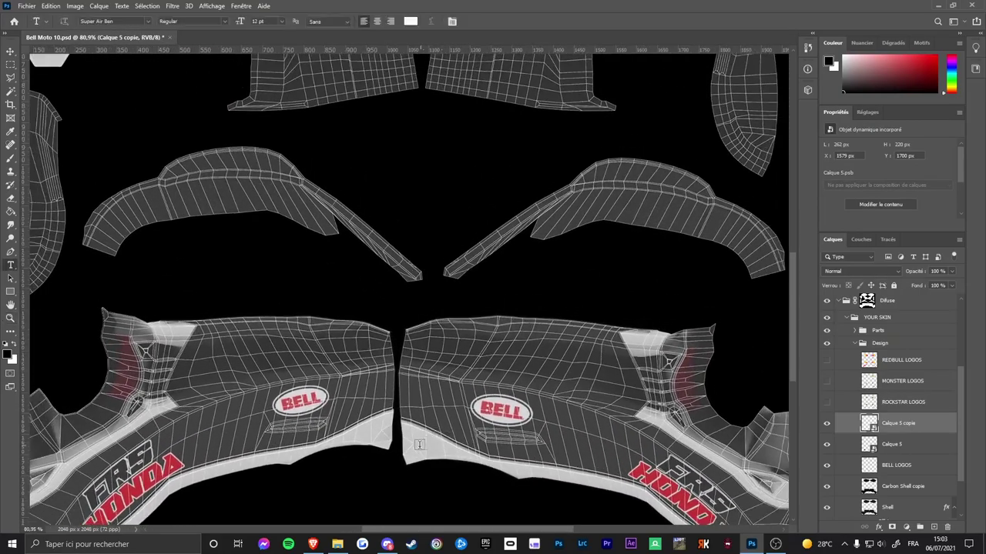
scroll(412, 402, "up", 1)
key("t")
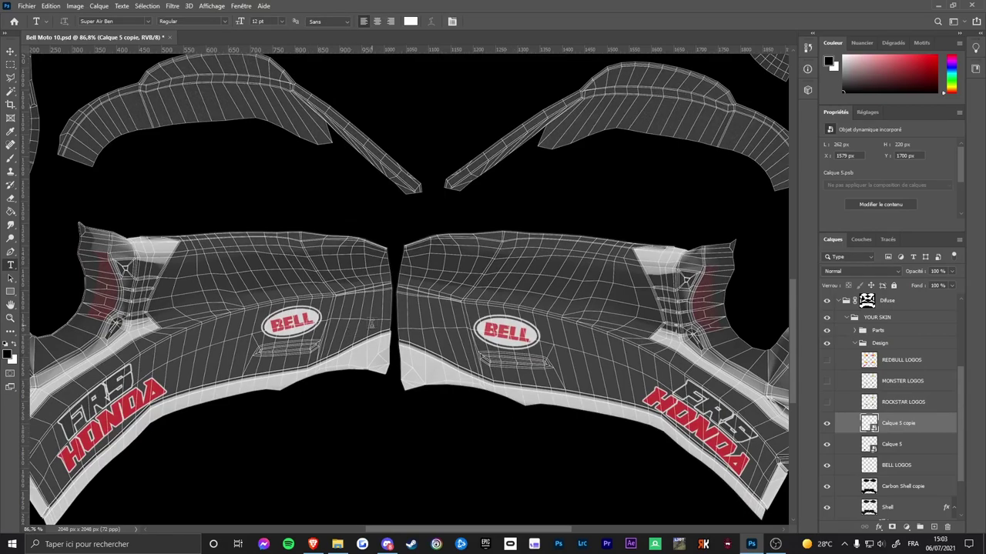
left_click(371, 315)
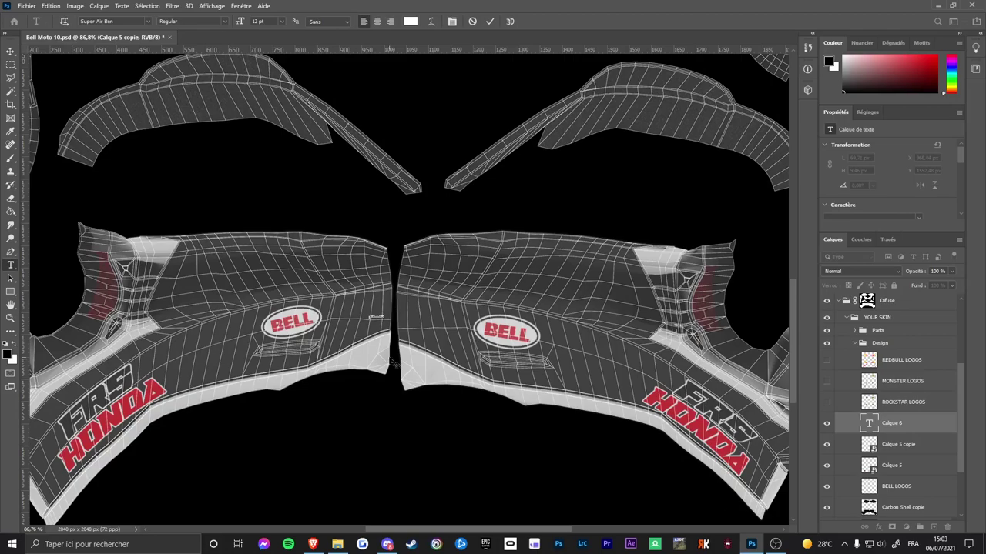
key("ctrl+Return")
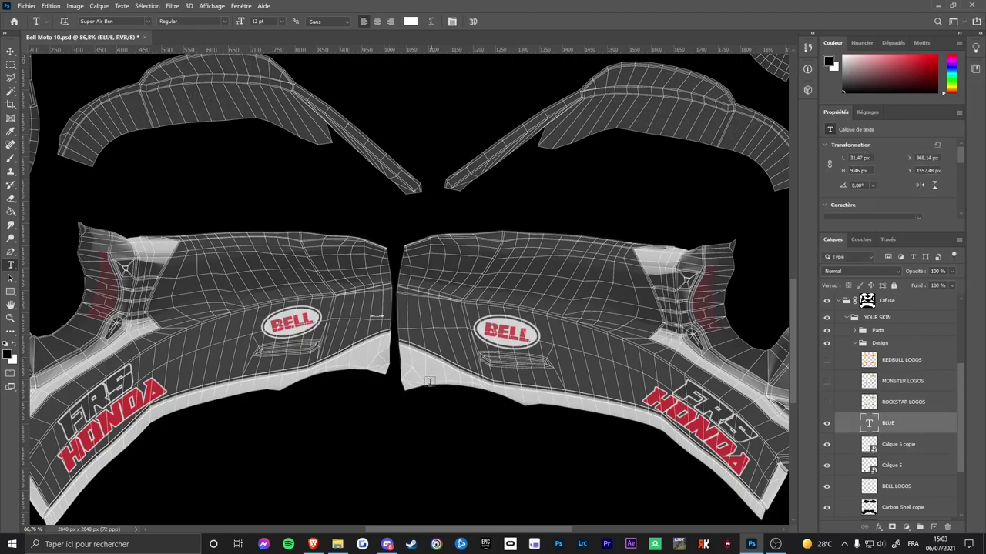
Enlarge the BLUE text to about 75.48 pt so it spans the centre gap between the two BELL logos.
key("ctrl+t")
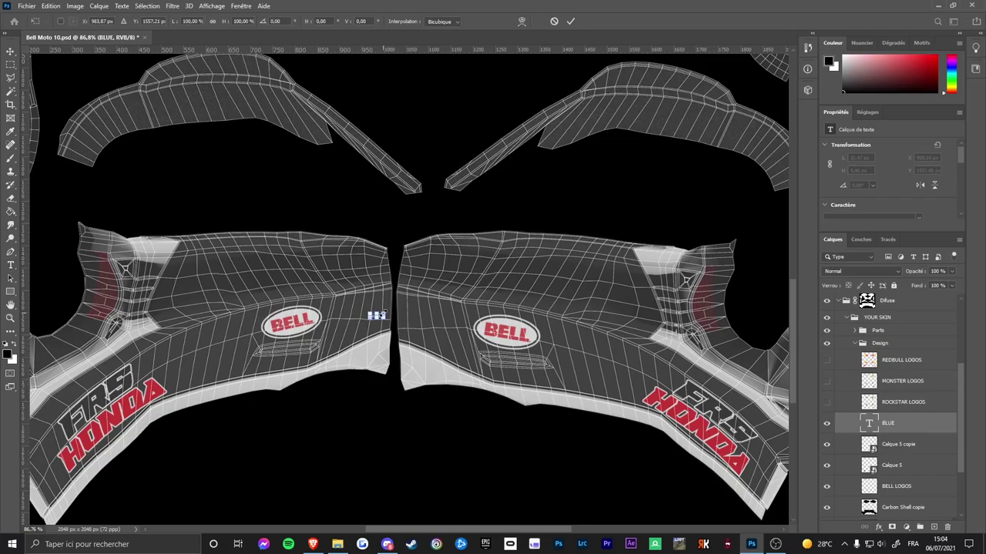
left_click_drag(385, 312, 432, 318)
key("Return")
key("z")
key("t")
Convert the BLUE text layer to a smart object and rasterize it into a pixel layer.
right_click(903, 428)
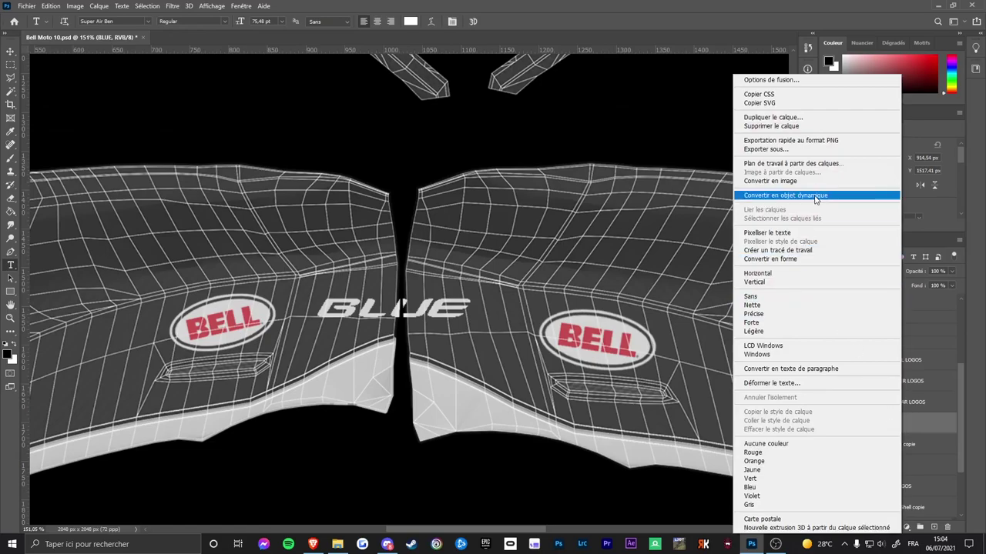
left_click(816, 196)
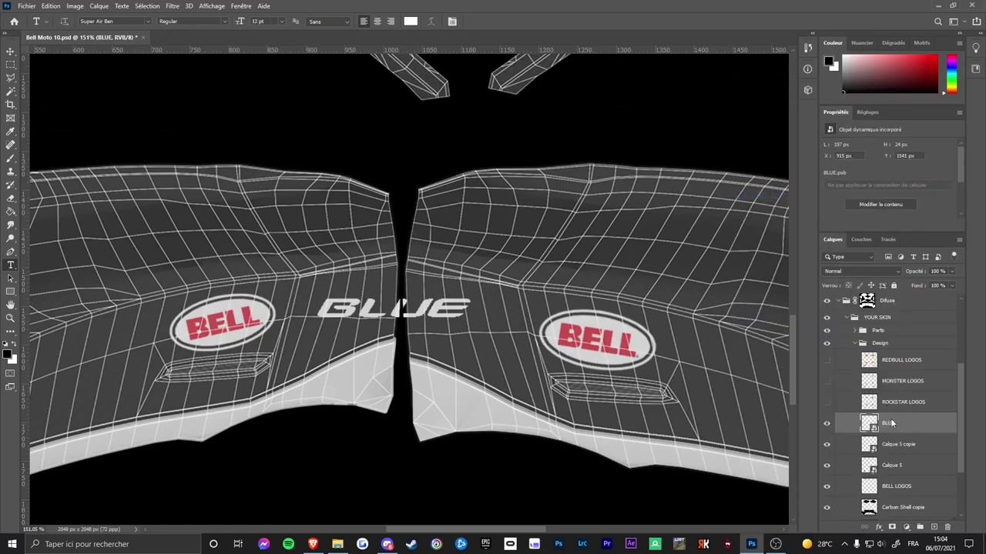
right_click(890, 422)
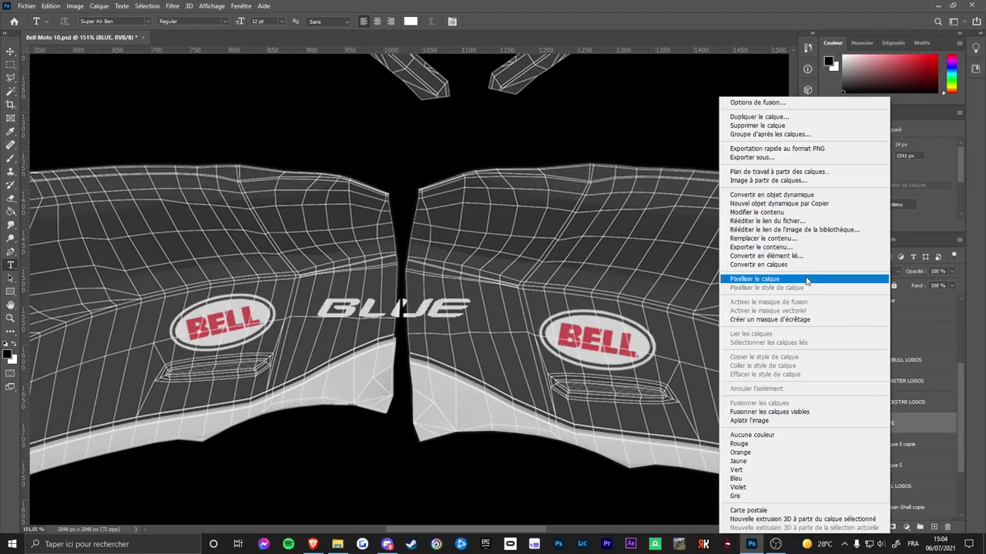
left_click(806, 280)
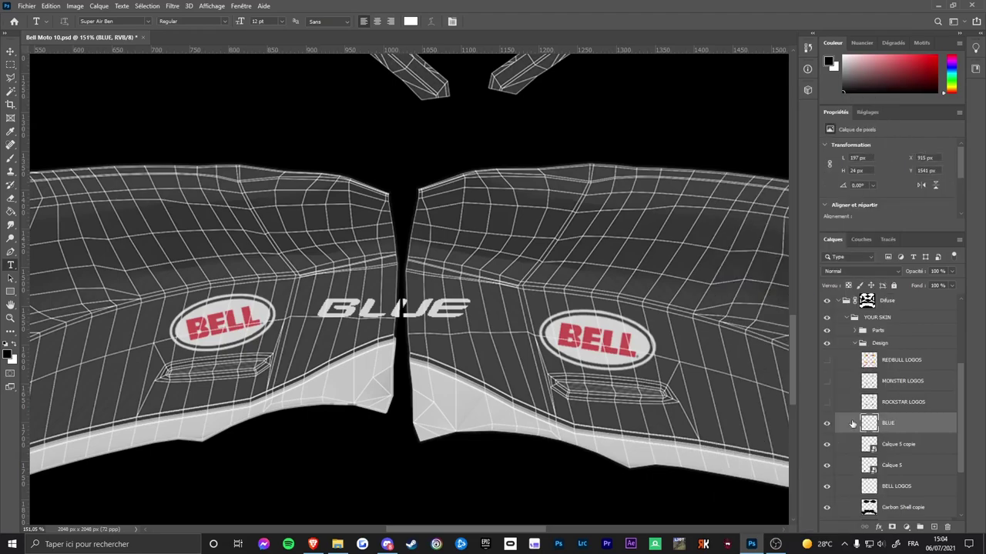
Apply a white colour overlay with Normal blending and 100% opacity to the BLUE layer.
double_click(852, 425)
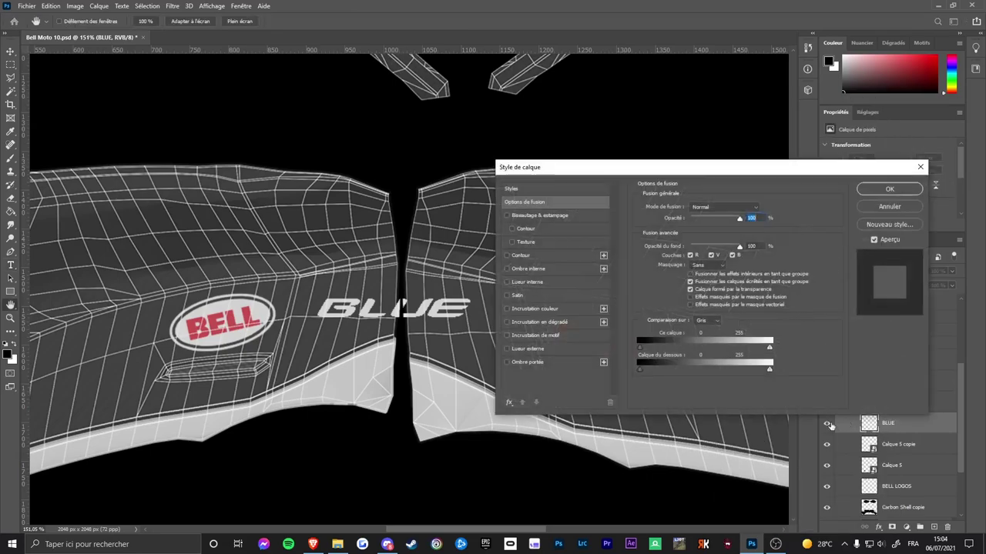
left_click(566, 308)
left_click(764, 211)
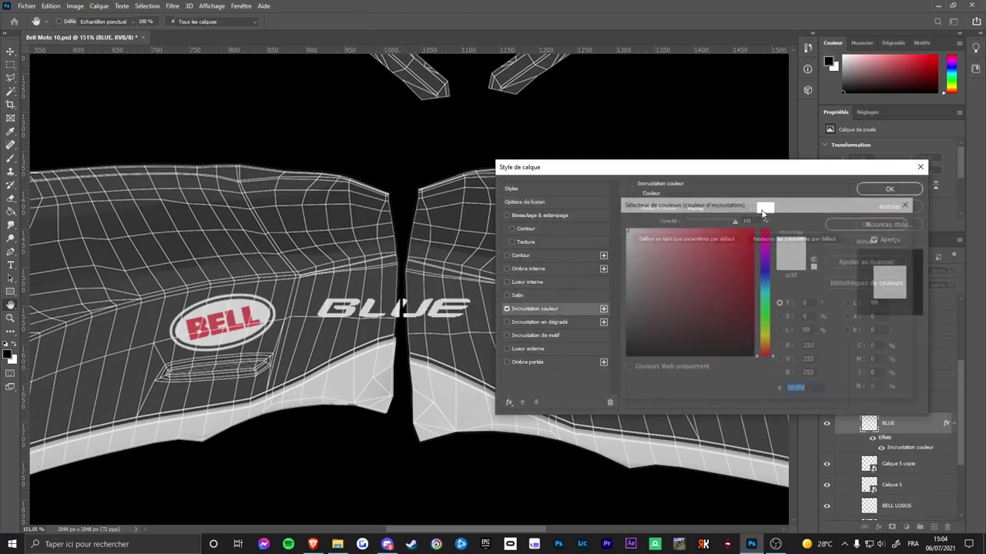
left_click_drag(680, 249, 593, 213)
left_click(868, 223)
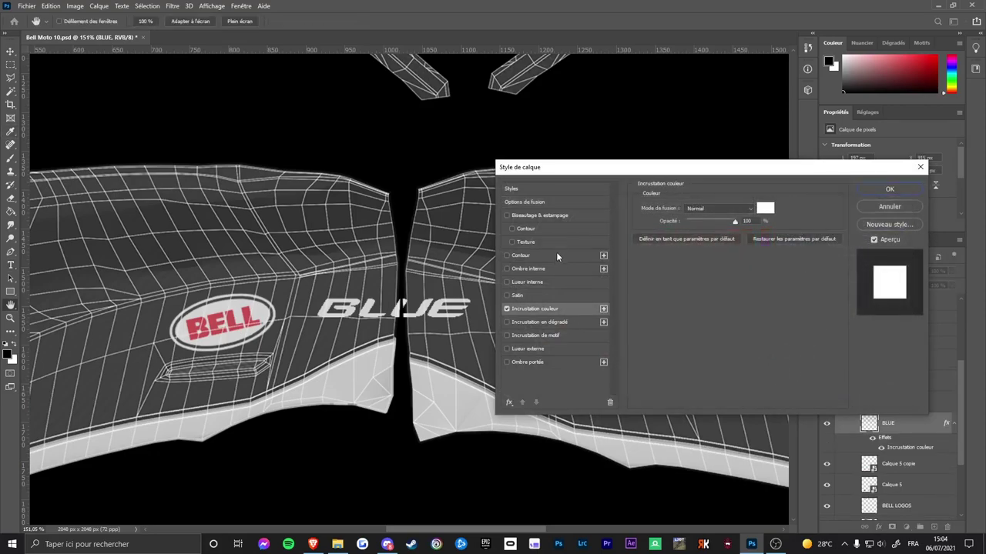
Add a 6 px black outside stroke to the BLUE lettering and rasterize the layer style.
left_click(553, 256)
left_click(668, 282)
left_click(624, 355)
left_click(869, 224)
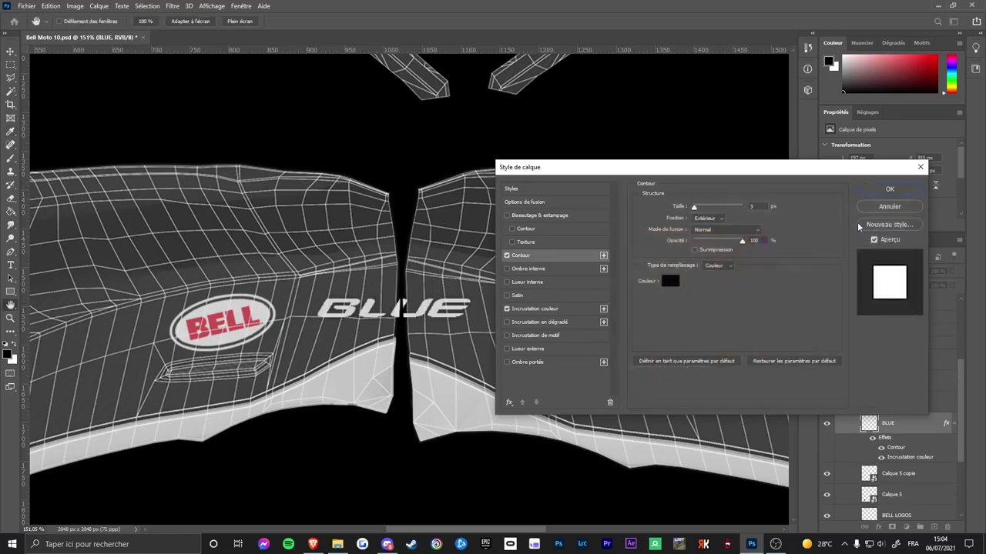
double_click(758, 206)
type("6")
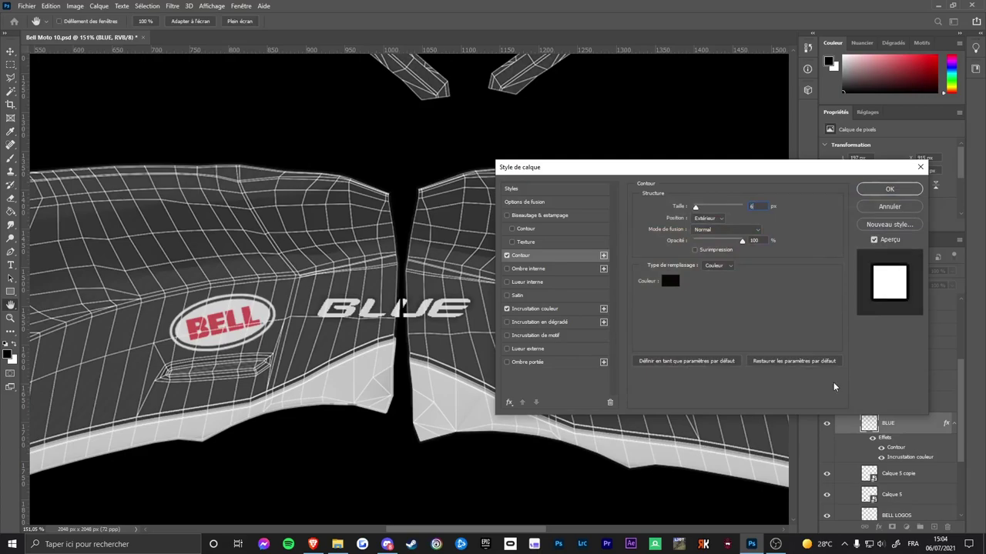
left_click(889, 189)
right_click(895, 423)
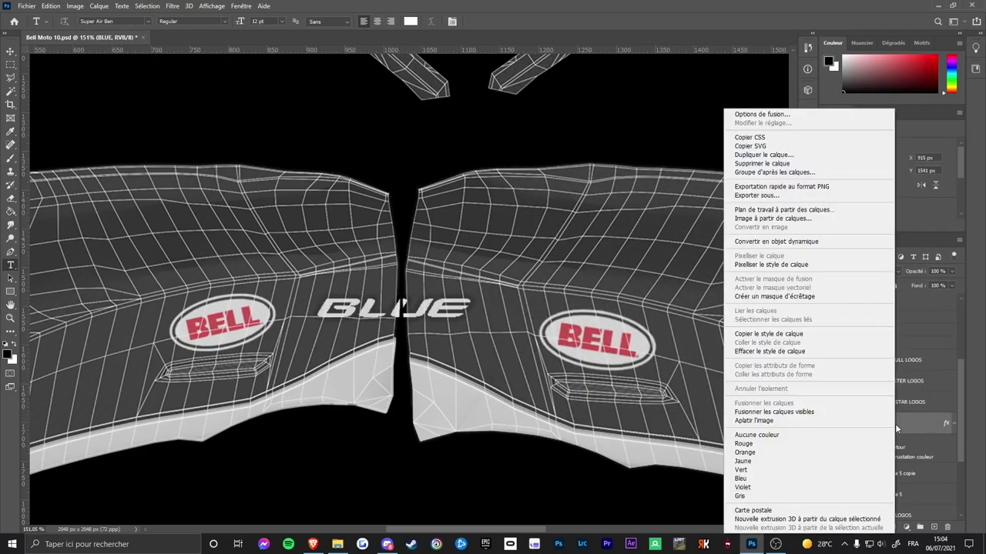
left_click(823, 265)
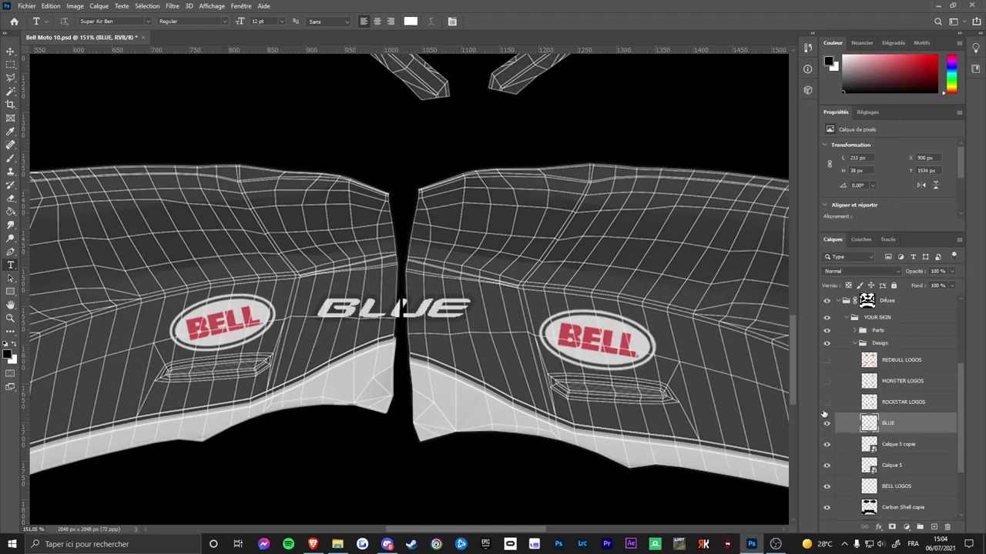
Add a second outside stroke in white, 3 px wide, around the BLUE lettering and rasterize the layer style.
double_click(868, 426)
left_click(524, 256)
left_click(667, 279)
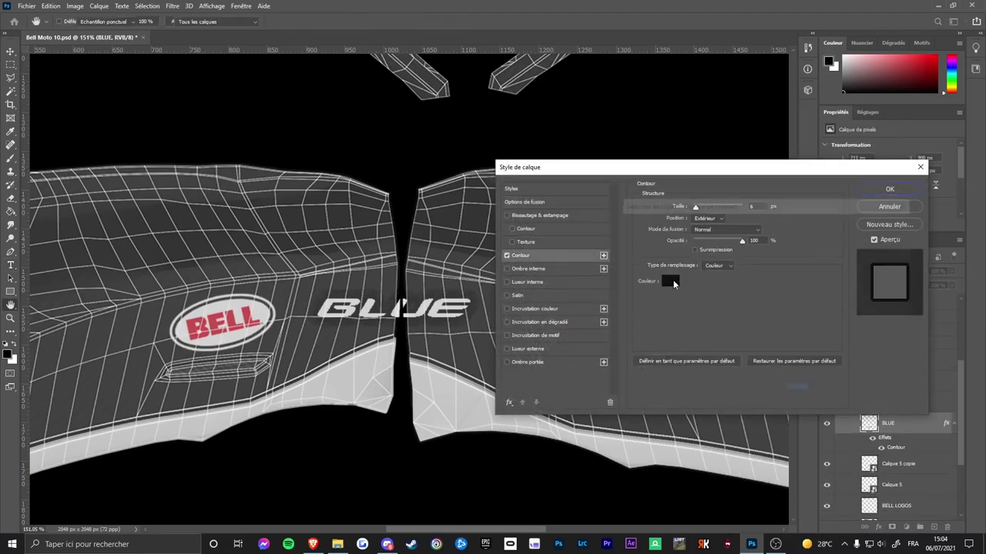
left_click(868, 223)
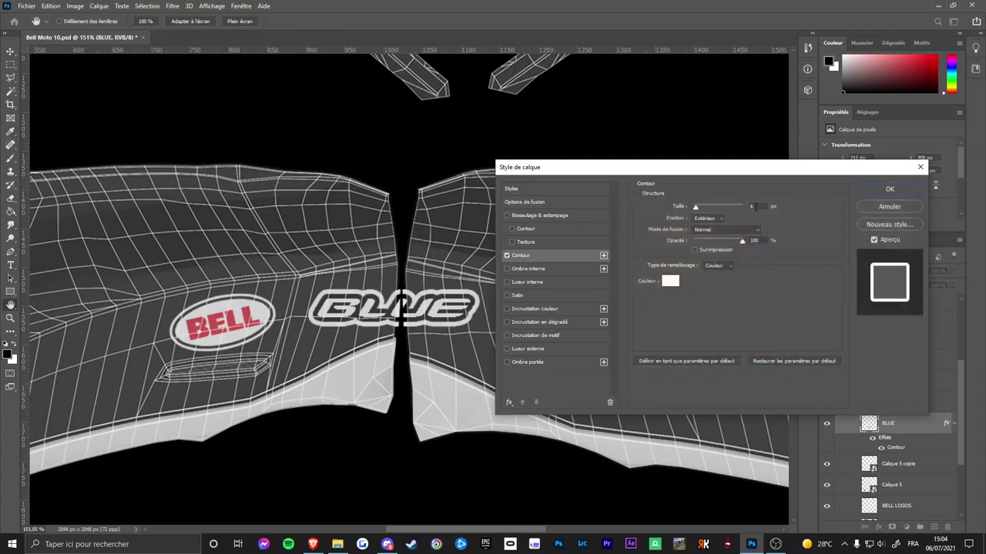
type("3")
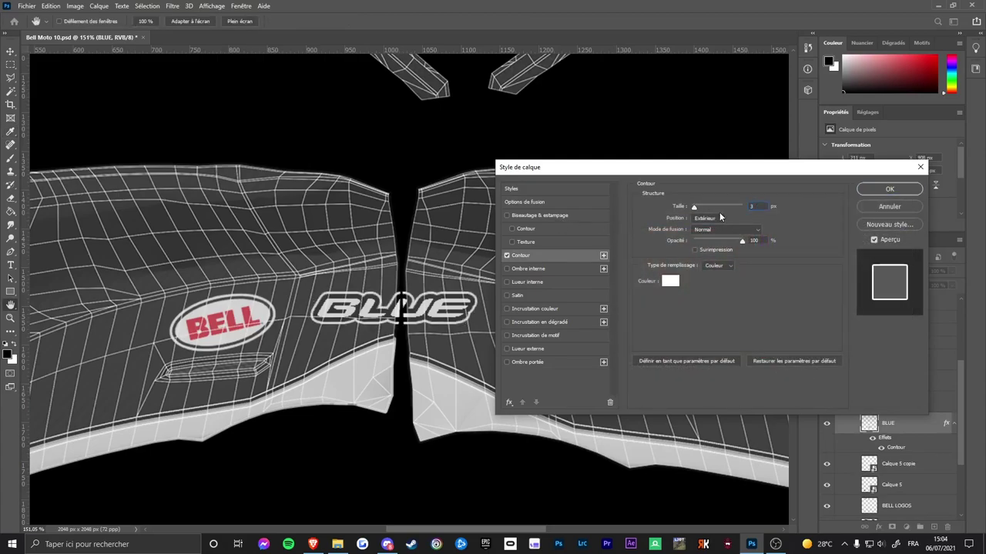
left_click(913, 189)
right_click(918, 425)
left_click(820, 264)
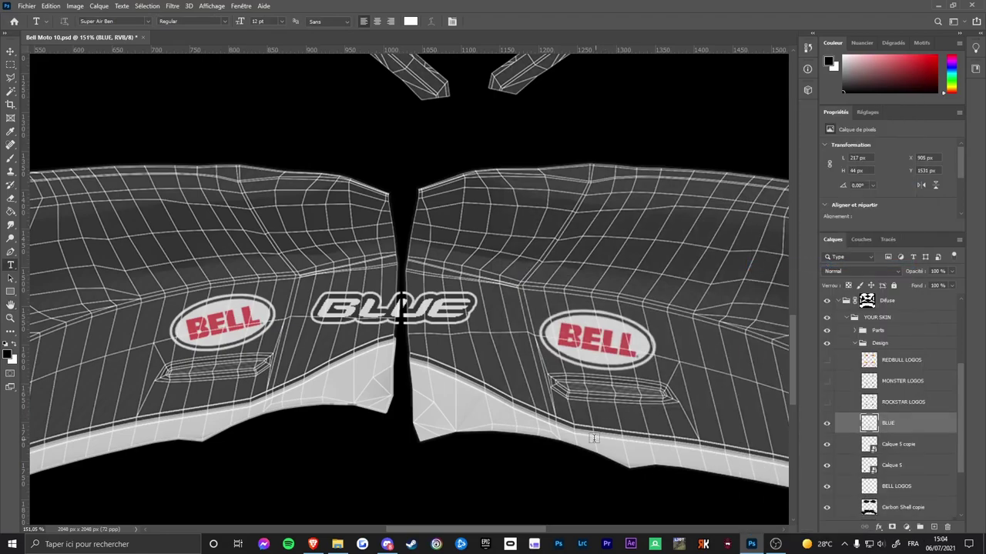
Nudge the BLUE lettering up and slightly right across the centre gap, to about X 1015.5 px and Y 1546 px.
key("ctrl+t")
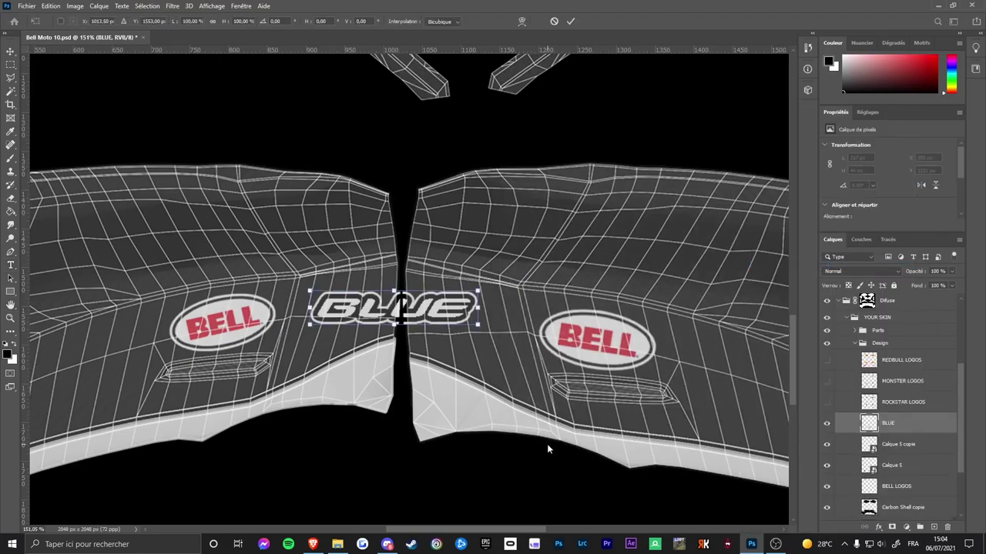
key("Up")
key("Up")
key("Up")
key("Up")
key("Up")
key("Up")
key("Up")
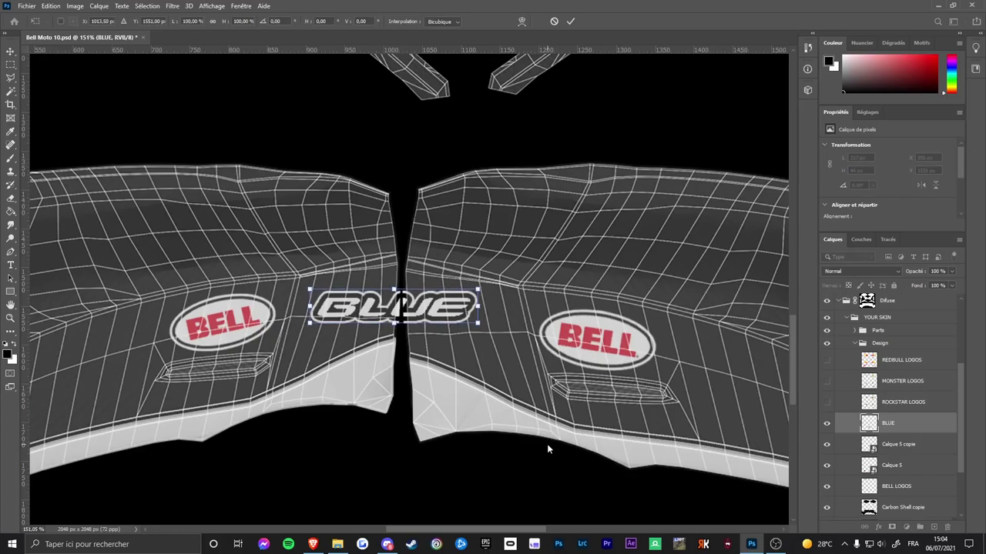
key("Up")
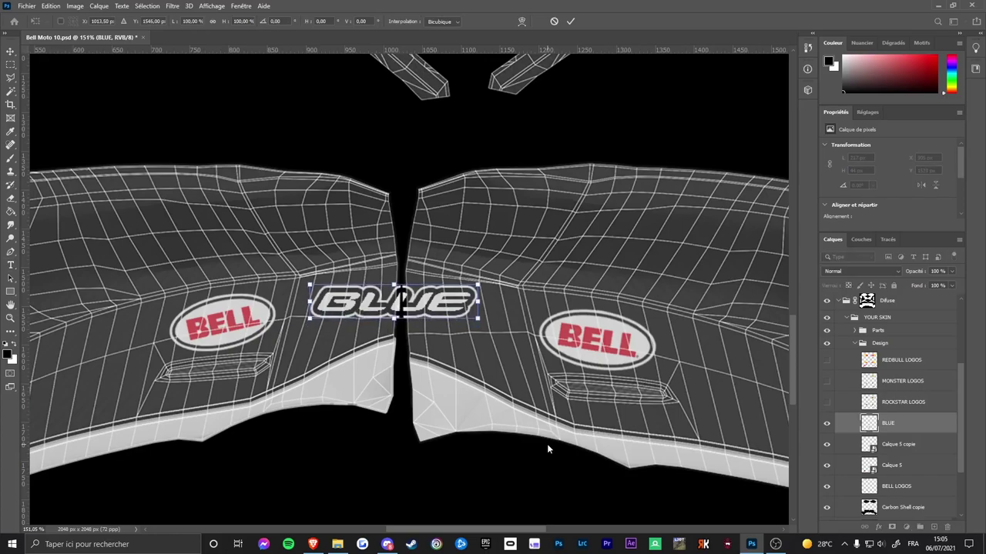
key("Up")
key("Right")
key("Right")
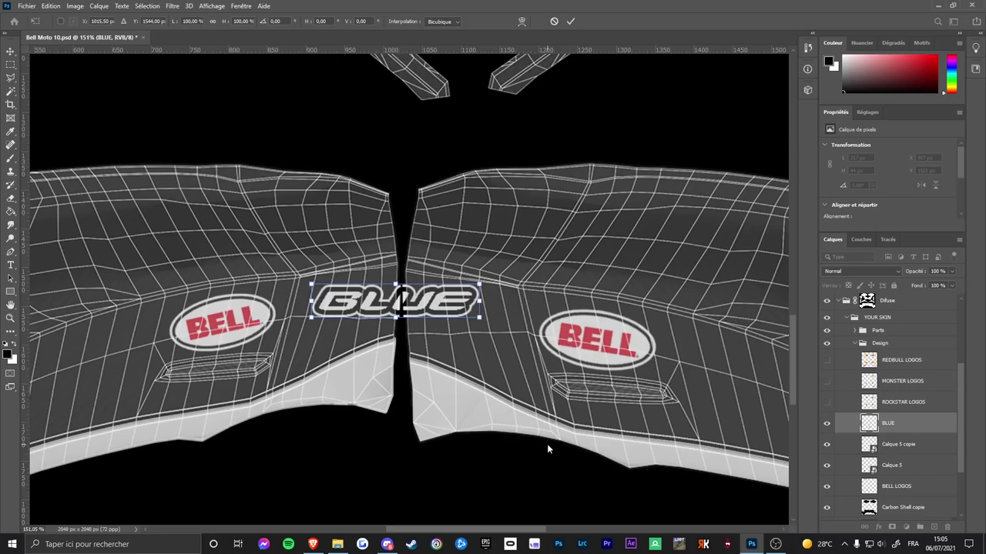
key("Down")
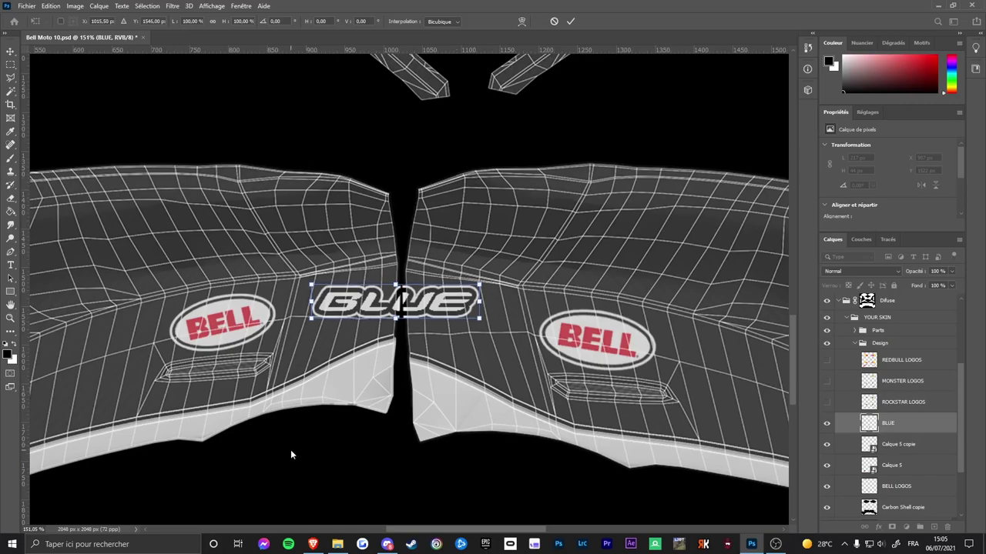
Switch to the Brave browser and search Google for "trad" to bring up the translator.
left_click(313, 544)
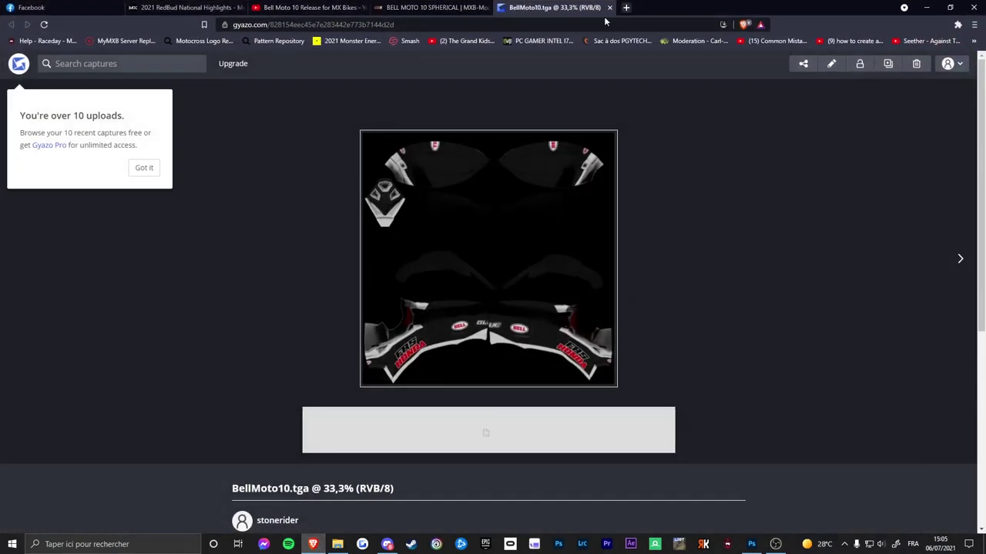
left_click(515, 25)
type("traz")
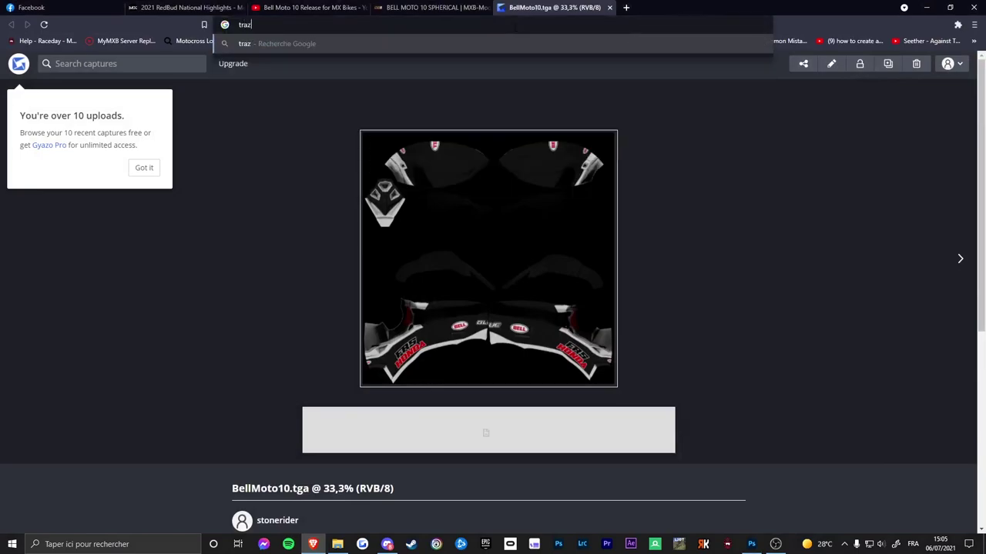
key("BackSpace")
type("d")
key("Return")
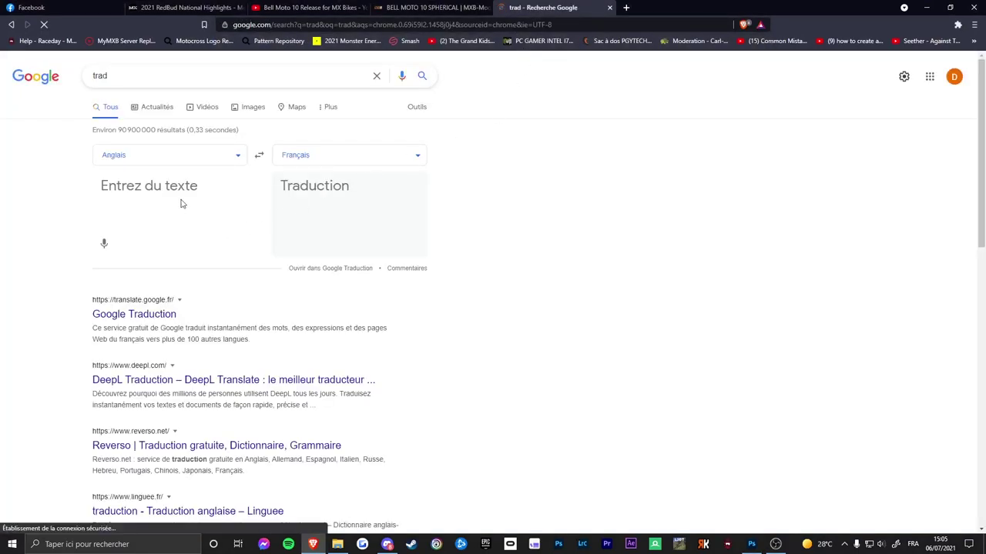
Swap the translator to French-to-English, translate the word "repère" and select the resulting English word.
left_click(254, 157)
type("ree")
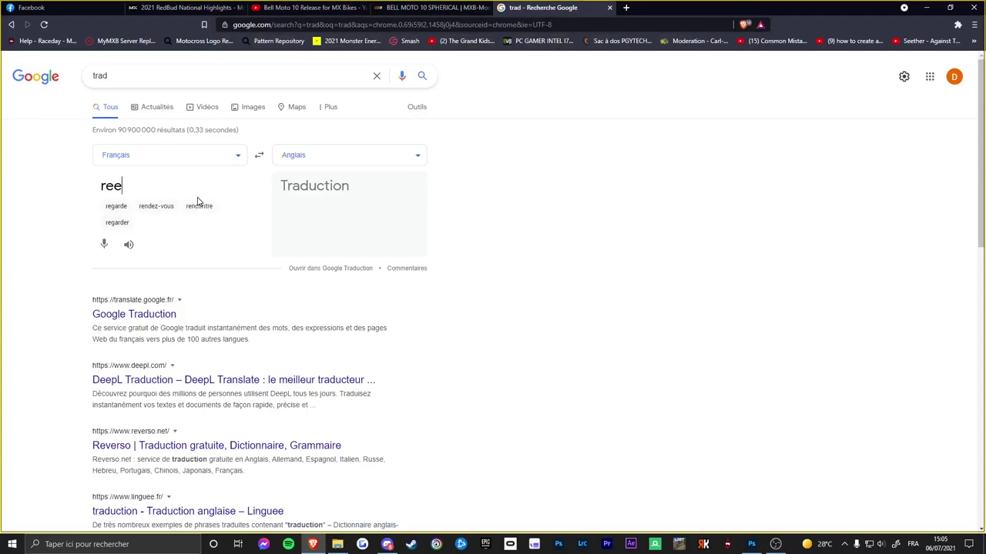
key("BackSpace")
type("pere")
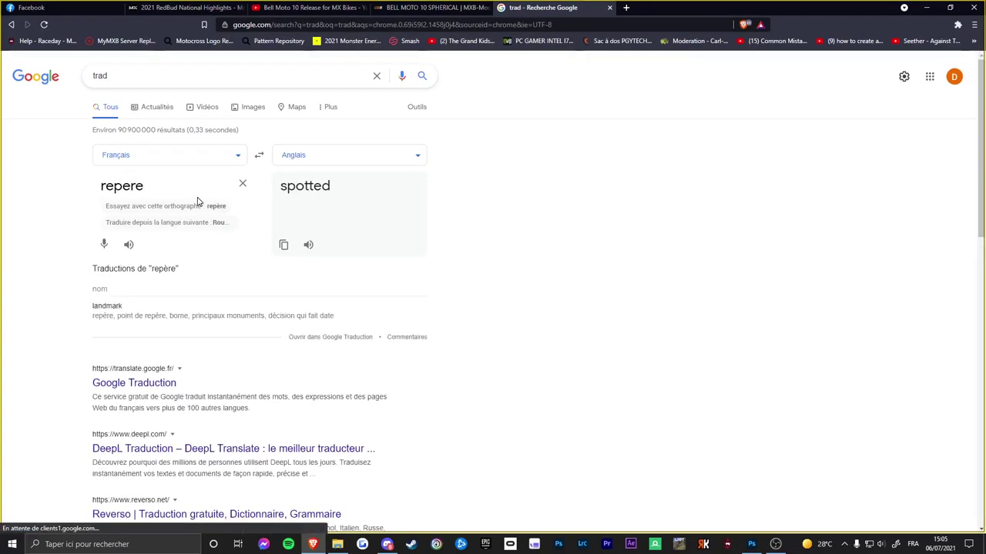
left_click(213, 205)
left_click_drag(281, 186, 374, 194)
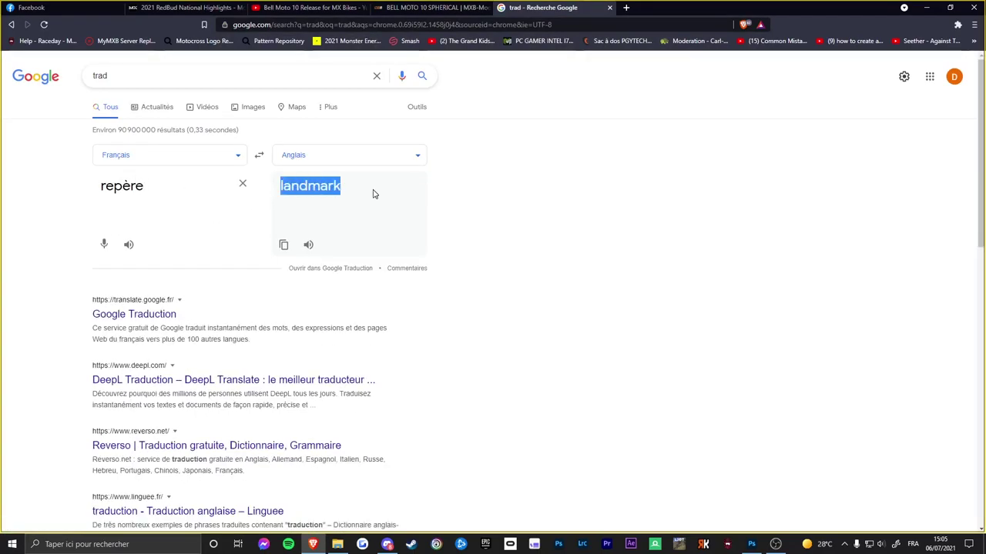
double_click(110, 190)
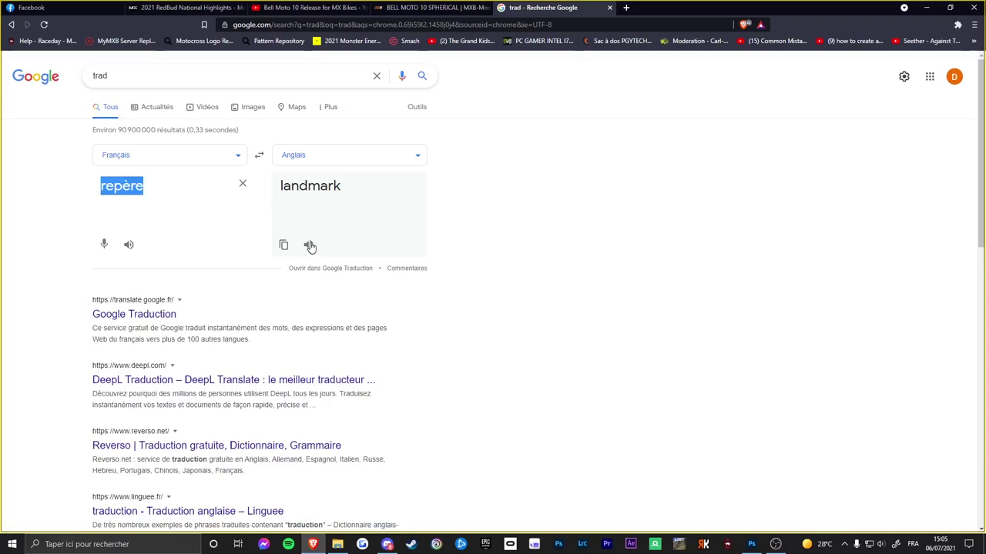
scroll(185, 224, "down", 2)
scroll(190, 188, "up", 2)
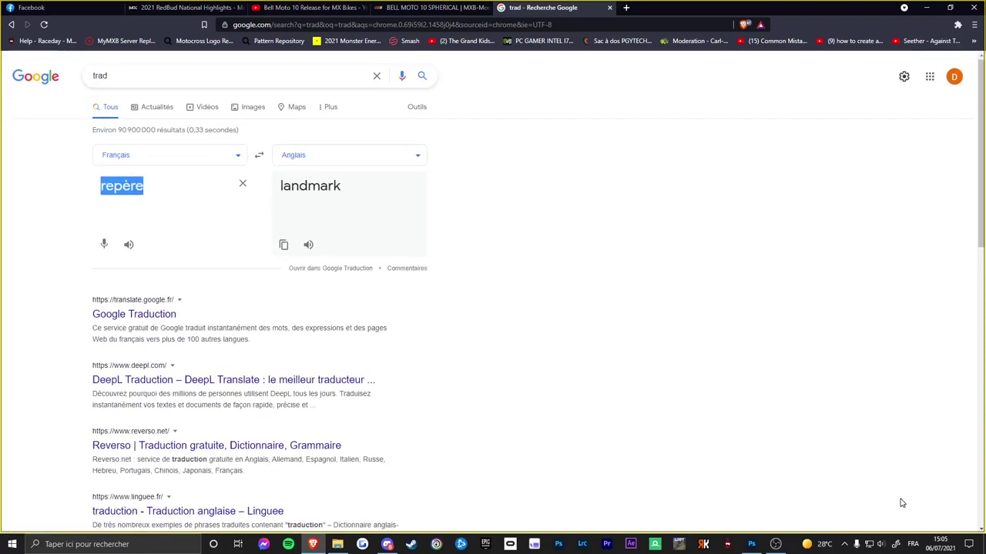
Switch to Photoshop and fine-tune the BLUE lettering across the centre gap to X 1015.5 px and Y 1545 px.
left_click(753, 545)
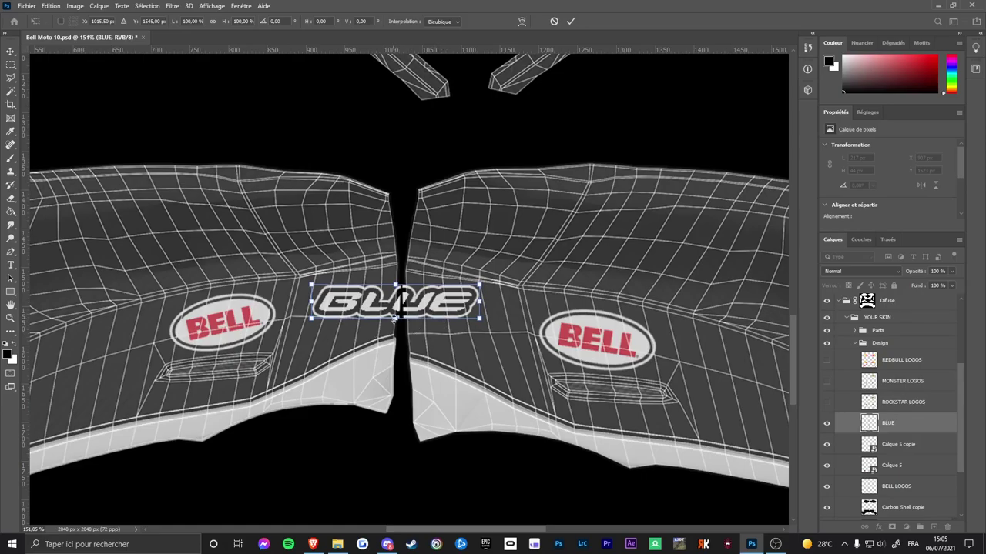
left_click_drag(399, 322, 396, 330)
key("Return")
key("t")
scroll(416, 333, "up", 8)
key("ctrl+t")
key("Left")
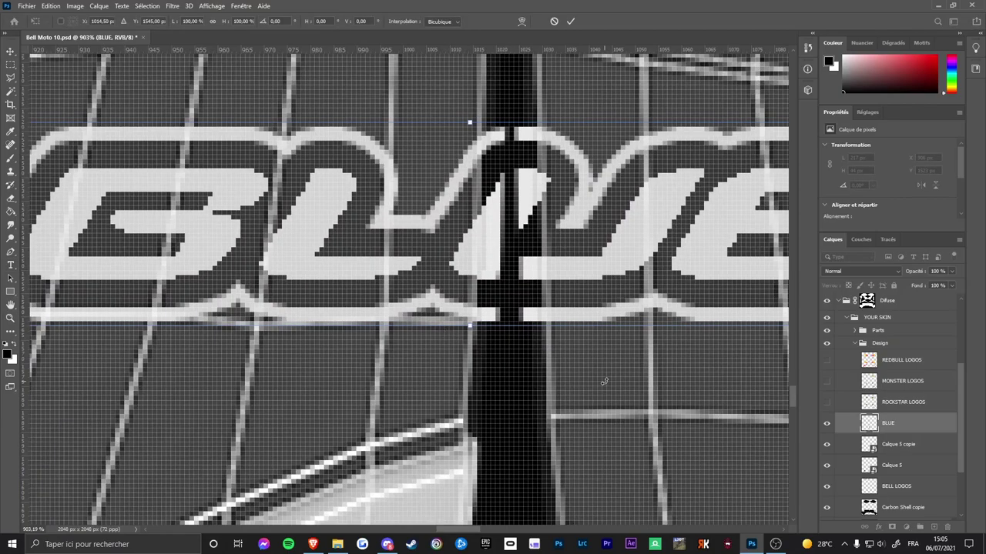
key("Right")
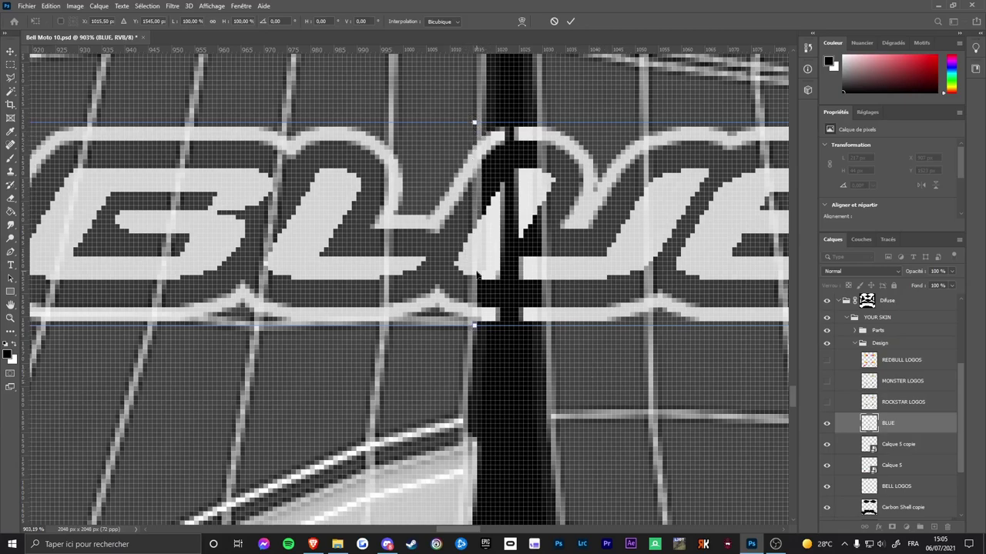
key("Return")
key("z")
scroll(559, 332, "down", 10)
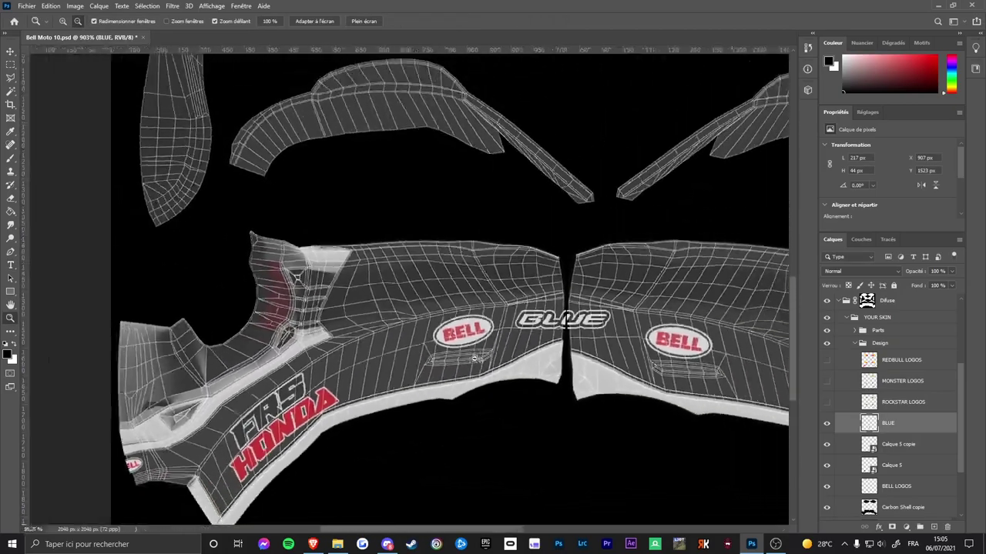
Duplicate the BLUE layer and shift the copy right and down to X 1032.5 px and Y 1566 px.
scroll(611, 343, "up", 8)
key("t")
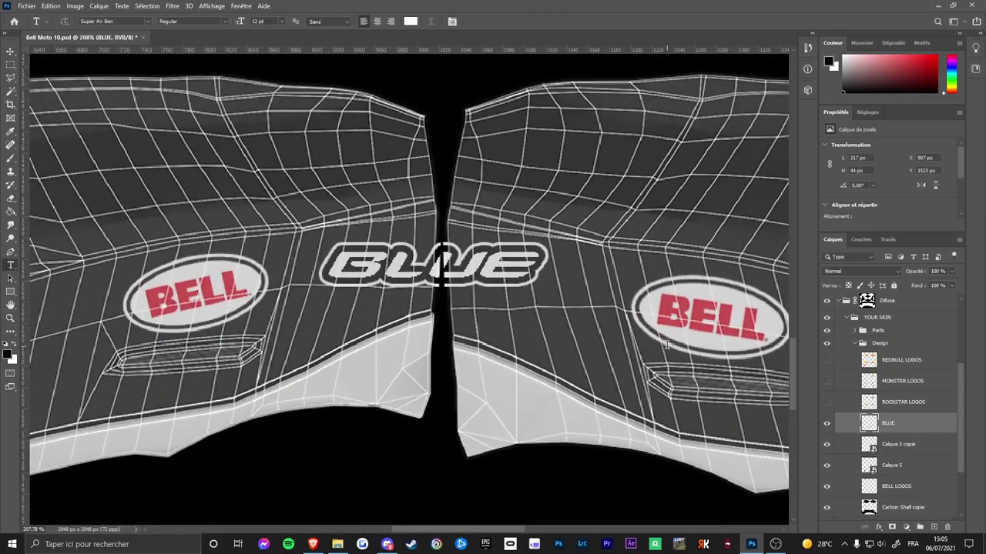
key("ctrl+j")
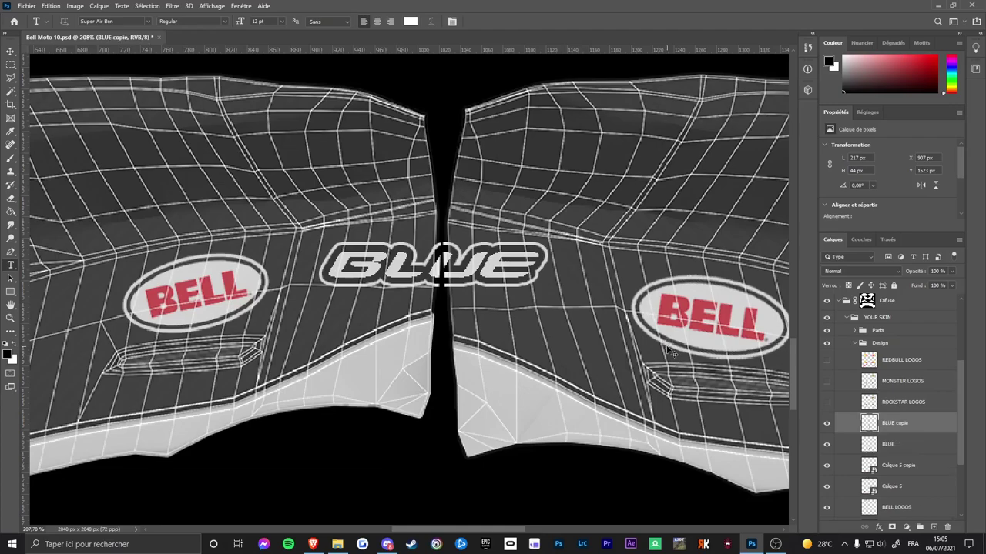
key("ctrl+t")
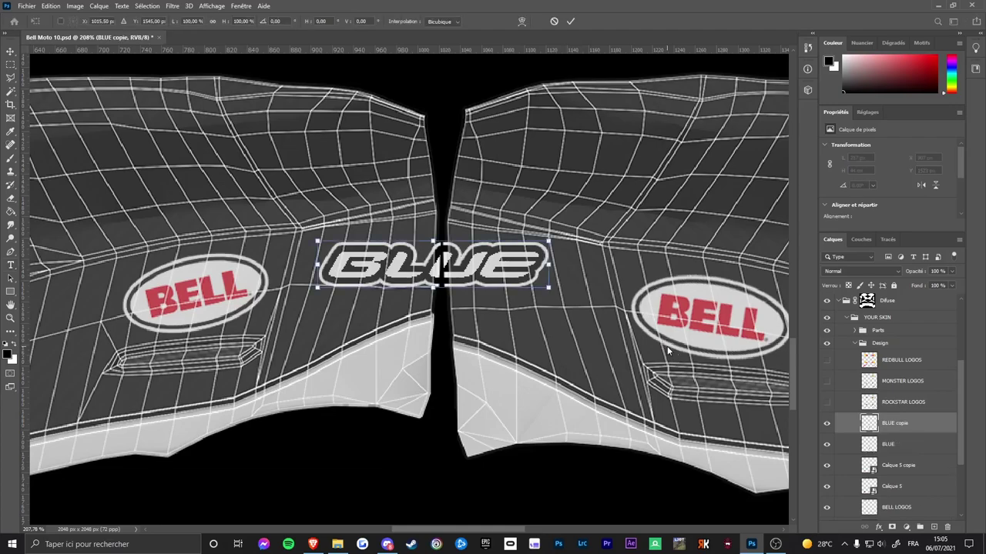
key("Right")
key("Right")
key("Right")
key("Right")
key("Right")
key("Right")
key("Right")
key("Right")
key("Right")
key("Right")
key("Right")
key("Right")
key("Right")
key("Right")
key("Right")
key("Right")
key("Right")
key("Right")
key("Right")
key("Down")
key("Down")
key("Down")
key("Down")
key("Down")
key("Down")
key("Down")
key("Down")
key("Down")
key("Down")
key("Down")
key("Down")
key("Down")
key("Down")
key("Down")
key("Down")
key("Down")
key("Down")
key("Down")
key("Down")
key("Left")
key("Left")
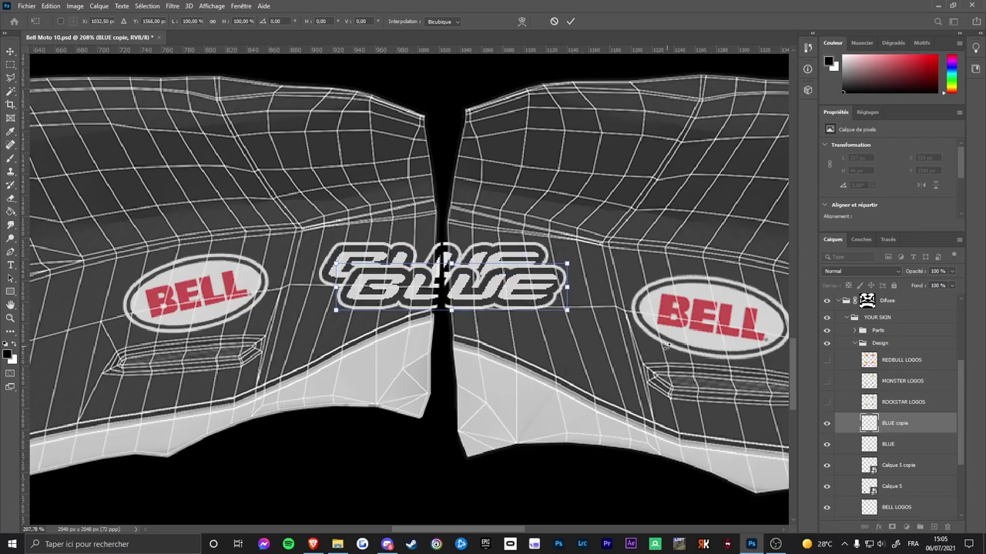
key("Return")
key("t")
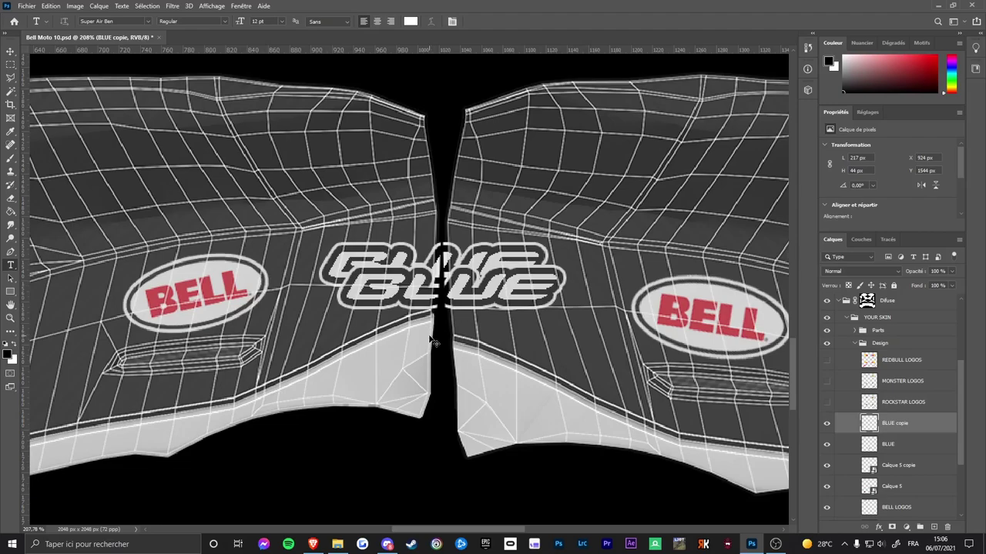
Try enlarging the BLUE copy to about 269 × 55 px.
key("ctrl+t")
left_click_drag(450, 264, 456, 248)
key("Return")
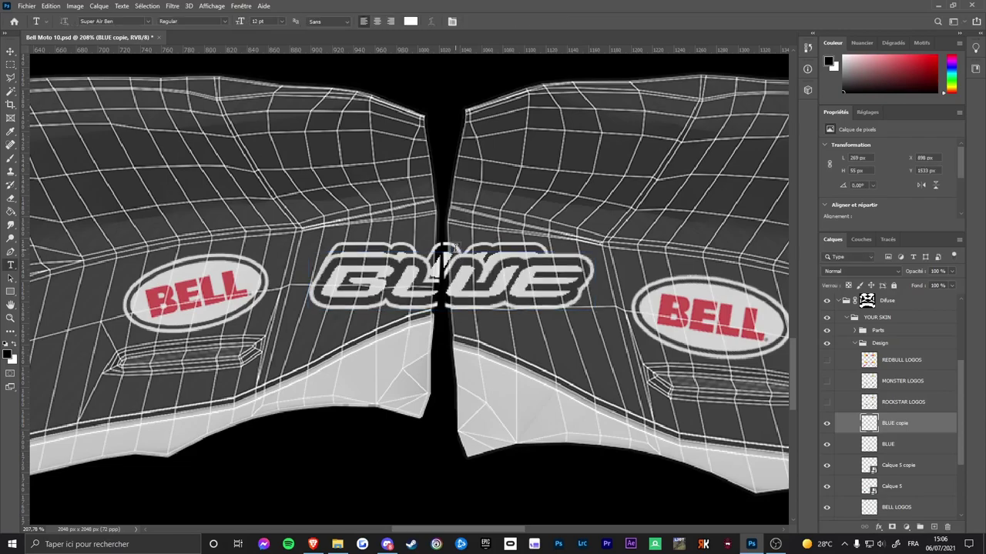
key("ctrl+z")
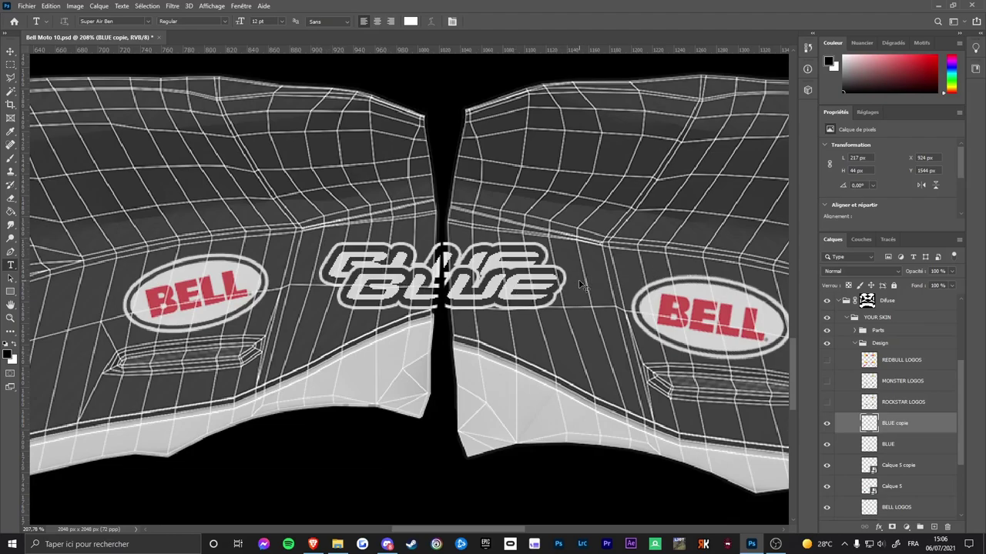
Enlarge the BLUE copy to about 237 × 48 px and nudge it up to Y 1563 px.
key("ctrl+t")
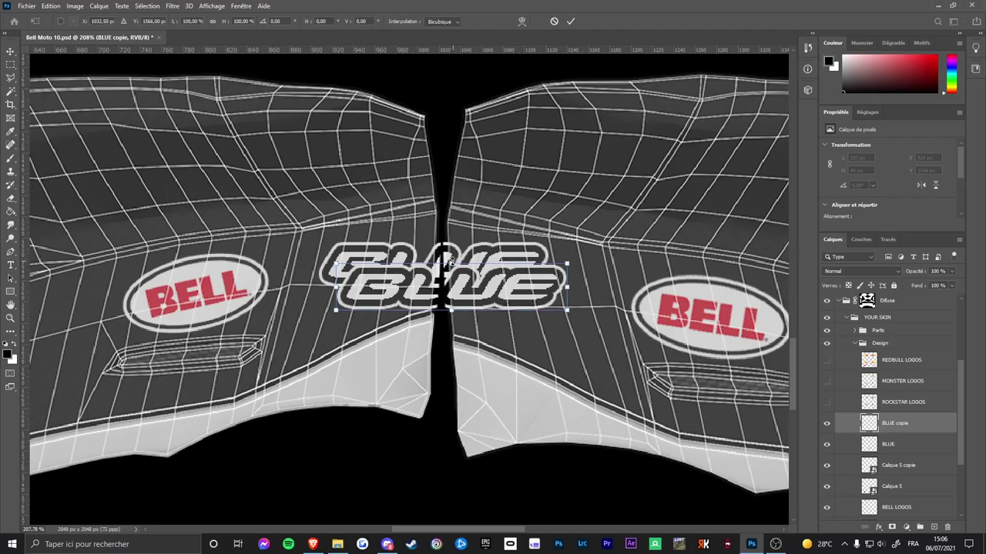
left_click_drag(448, 262, 452, 256)
key("Return")
key("t")
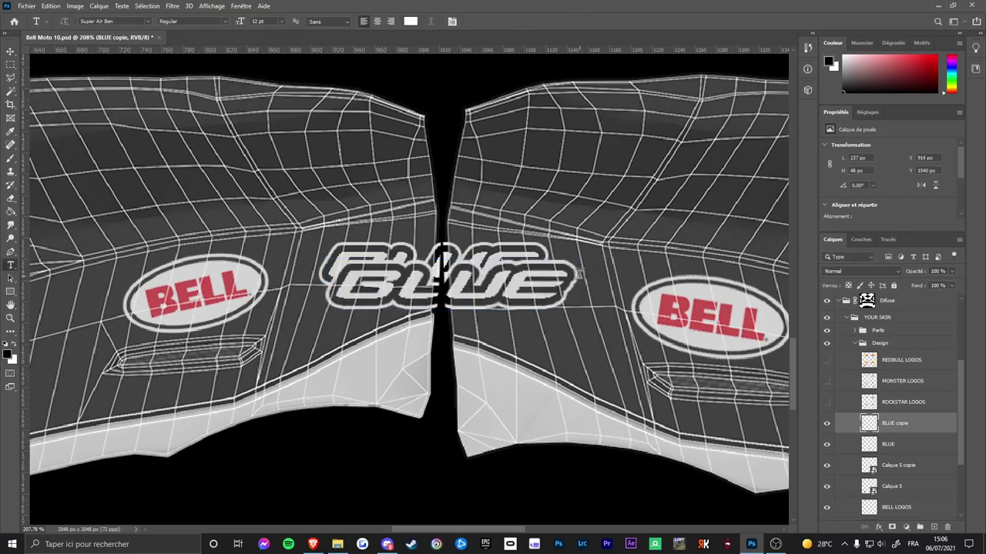
key("v")
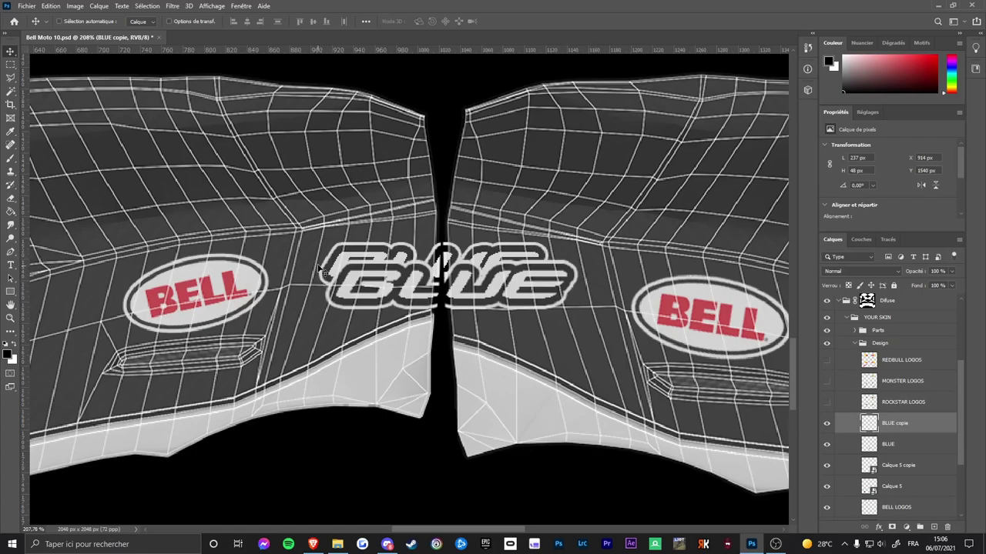
key("ctrl+t")
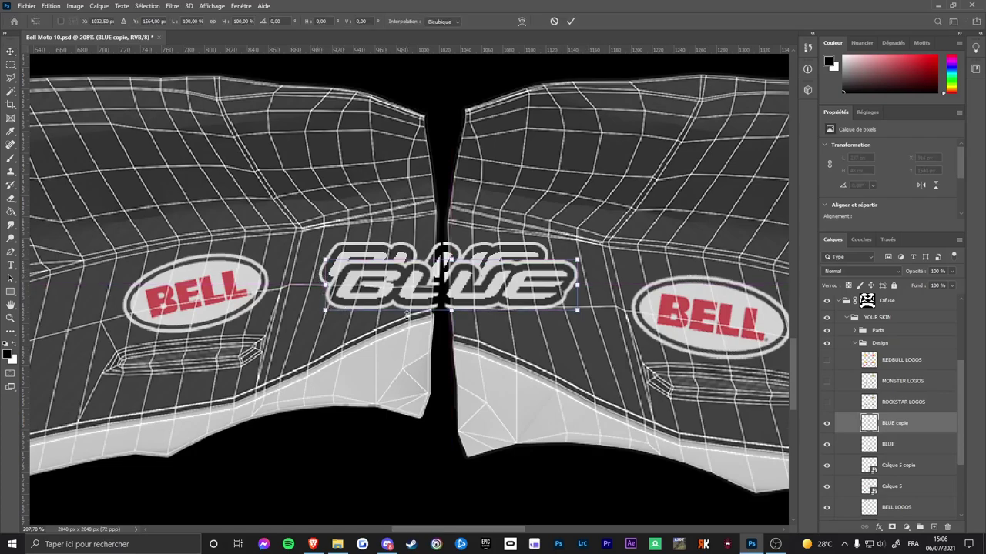
key("Up")
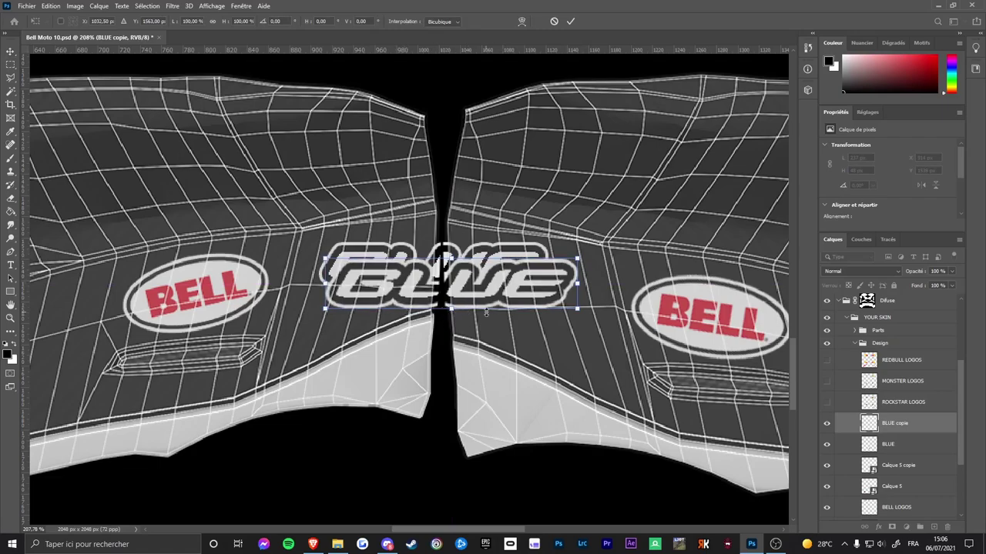
key("Return")
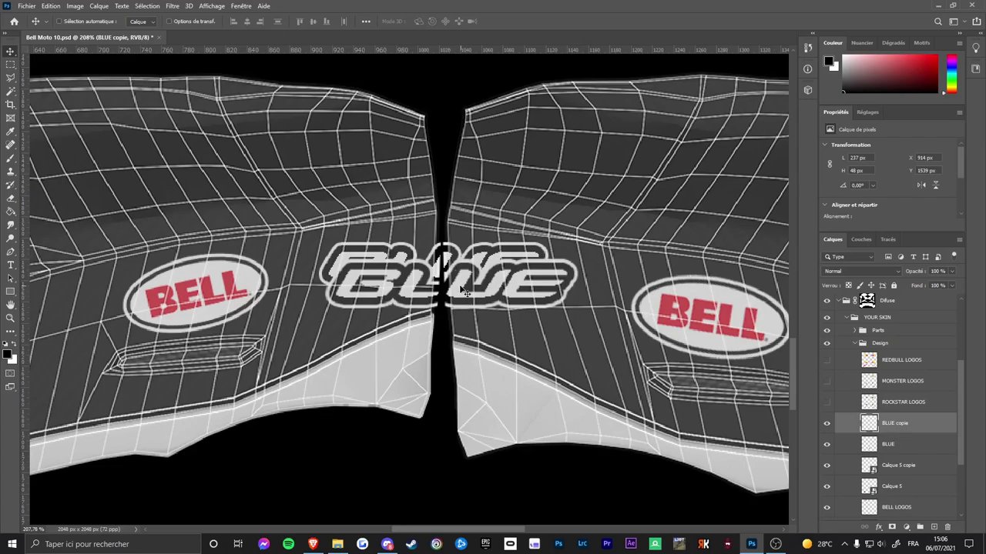
Erase the BLUE copy left of the centre gap and the original BLUE lettering right of the gap.
key("e")
mouse_move(431, 270)
left_mouse_down()
mouse_move(362, 292)
mouse_move(391, 291)
mouse_move(362, 286)
mouse_move(343, 269)
mouse_move(338, 239)
mouse_move(363, 261)
left_mouse_up()
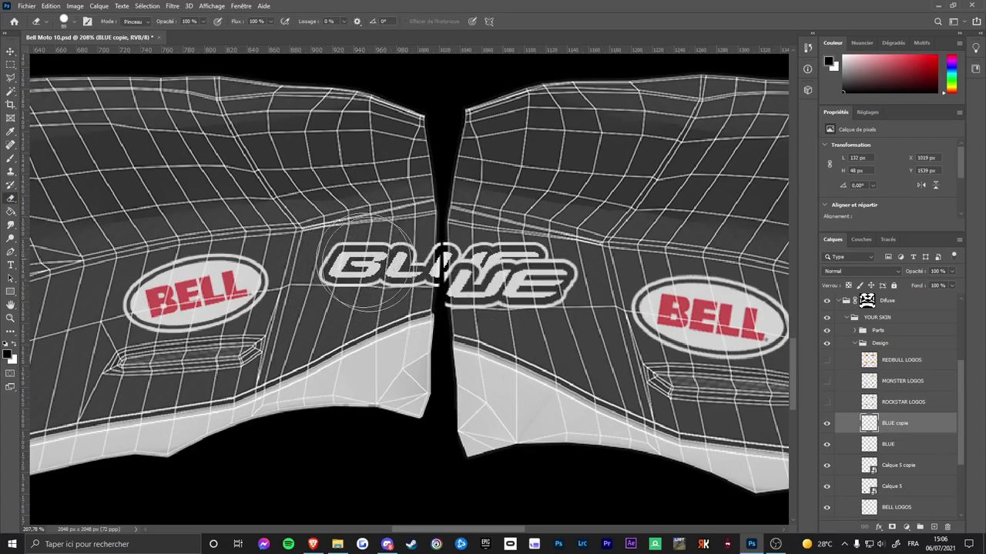
left_click(911, 445)
mouse_move(490, 246)
left_mouse_down()
mouse_move(489, 304)
mouse_move(488, 238)
mouse_move(481, 333)
left_mouse_up()
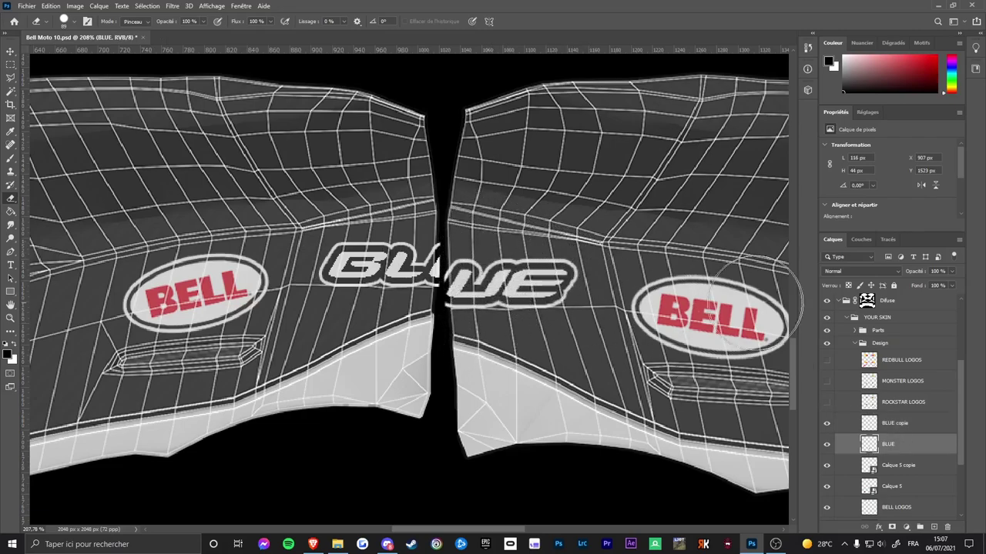
Collapse and hide the Maps group and fit the whole helmet texture in view.
scroll(886, 408, "up", 5)
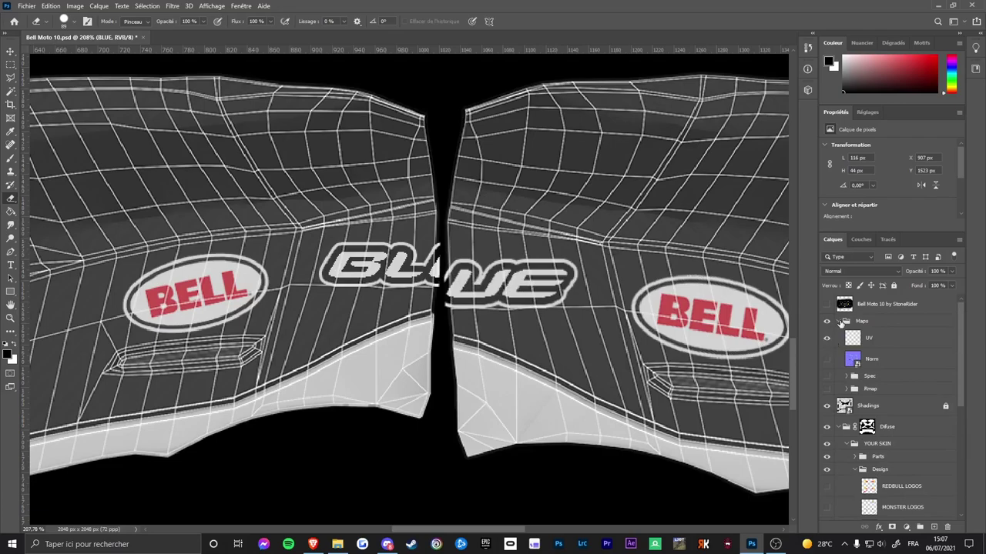
left_click(840, 321)
left_click(827, 321)
key("z")
key("ctrl+0")
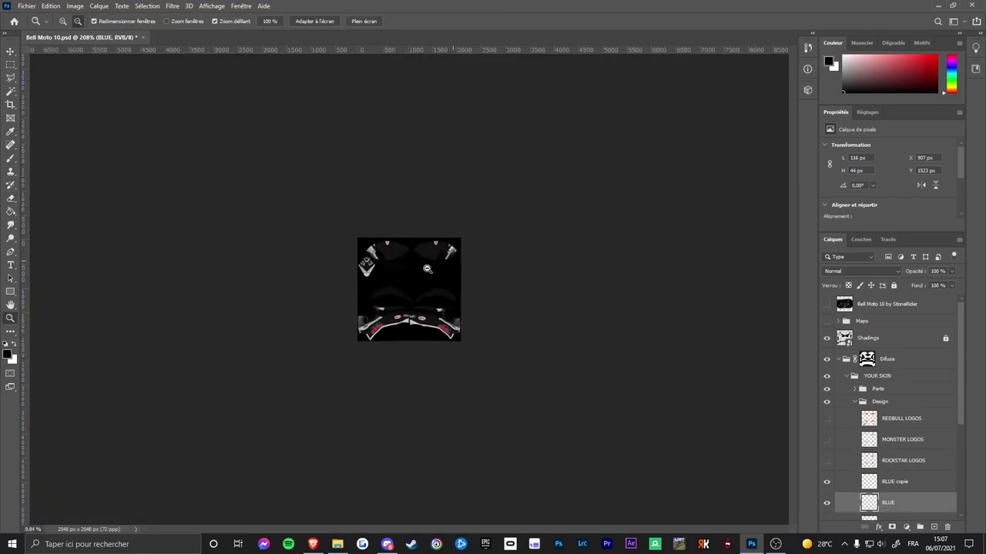
key("e")
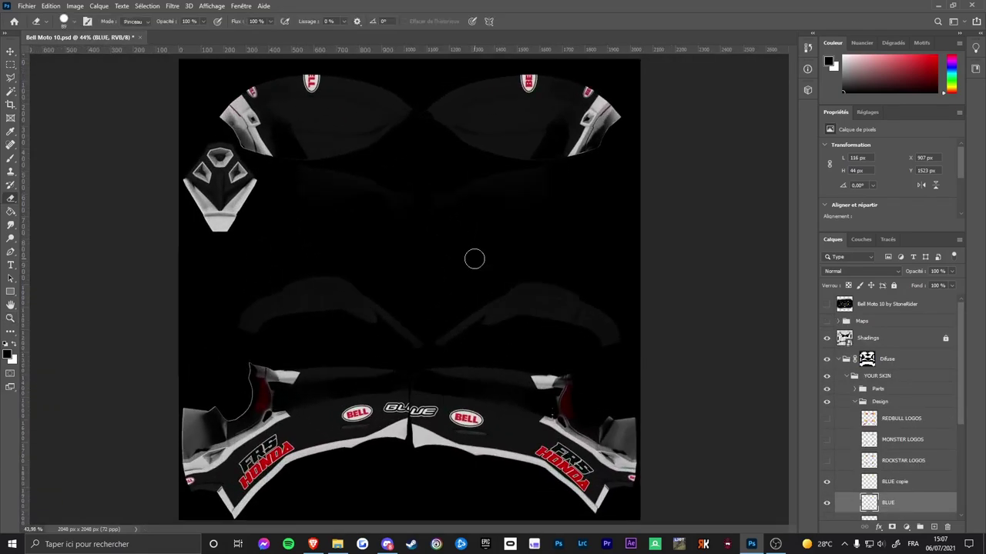
Switch to File Explorer, duplicate the CARBON GLOSSY folder in Creation Folder and rename the copy FRS.
left_click(336, 544)
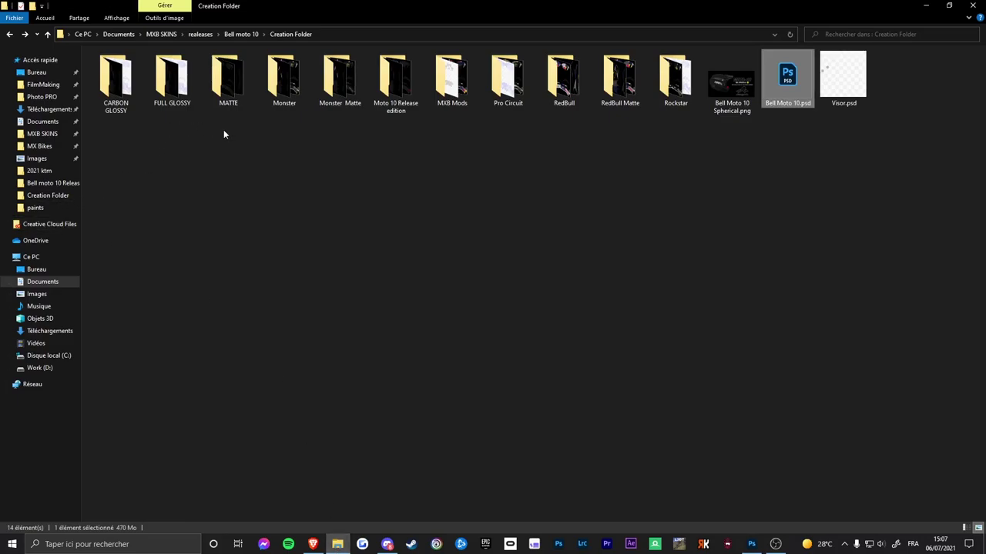
left_click(115, 83)
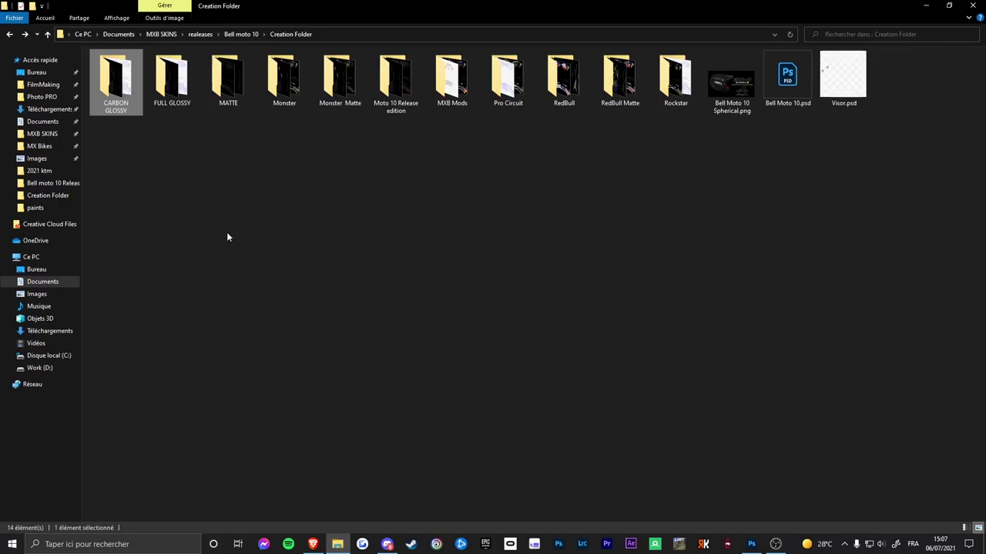
key("ctrl+v")
double_click(161, 111)
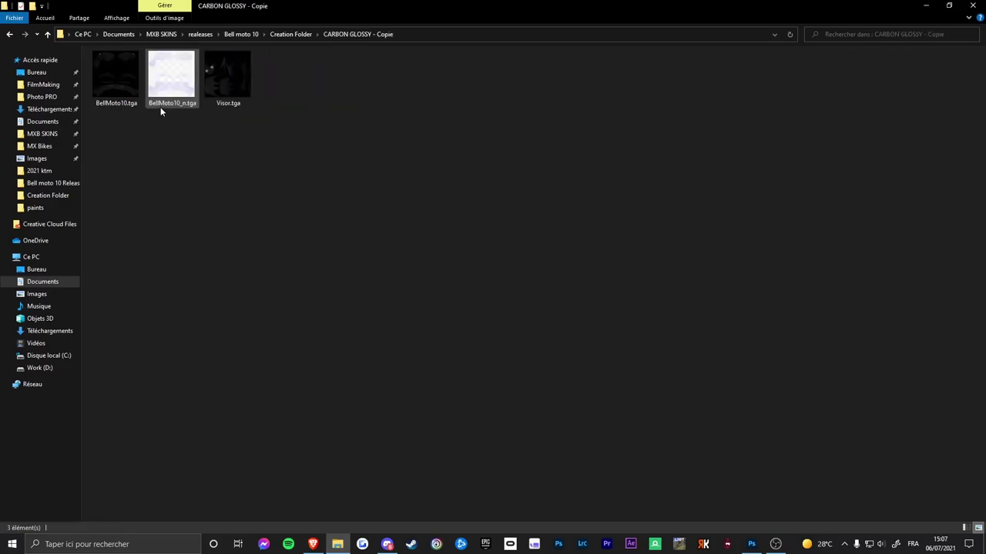
left_click(10, 34)
left_click(167, 112)
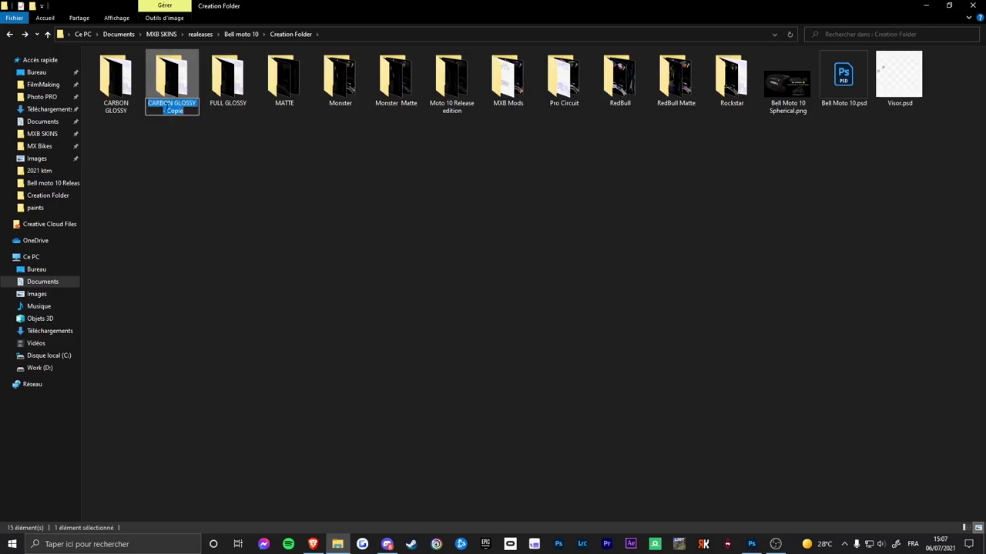
type("FRS")
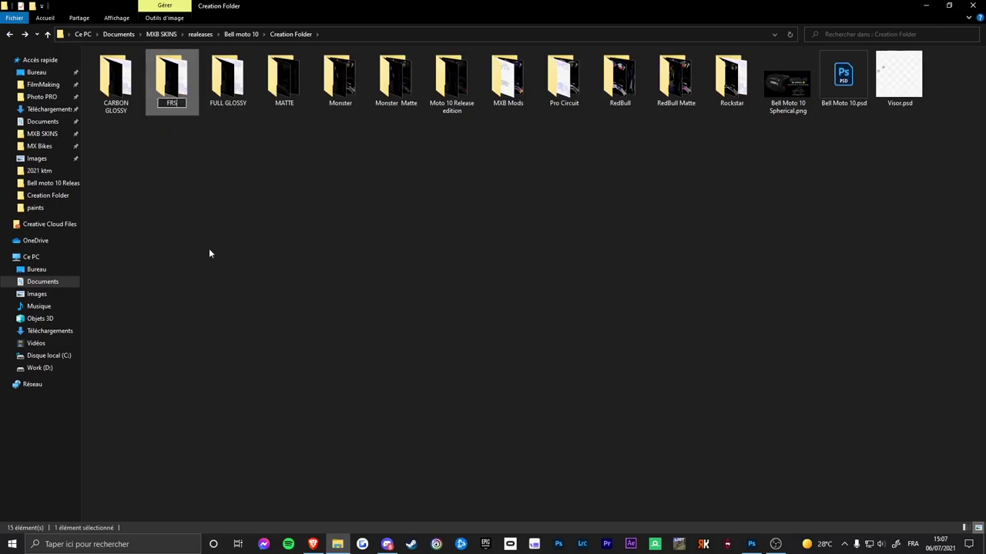
left_click(751, 545)
left_click(750, 544)
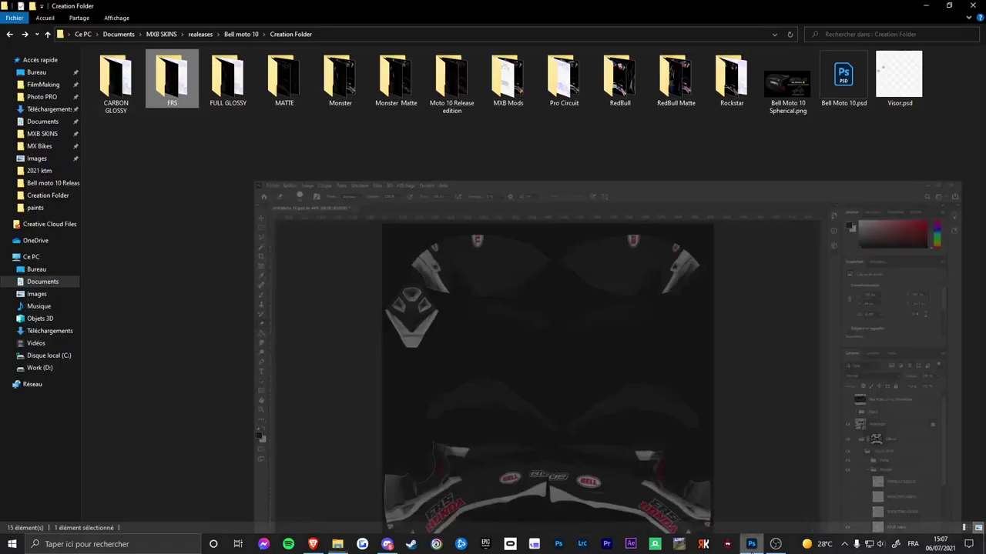
Check the files inside the FRS folder and rename the folder FRS Honda.
double_click(178, 103)
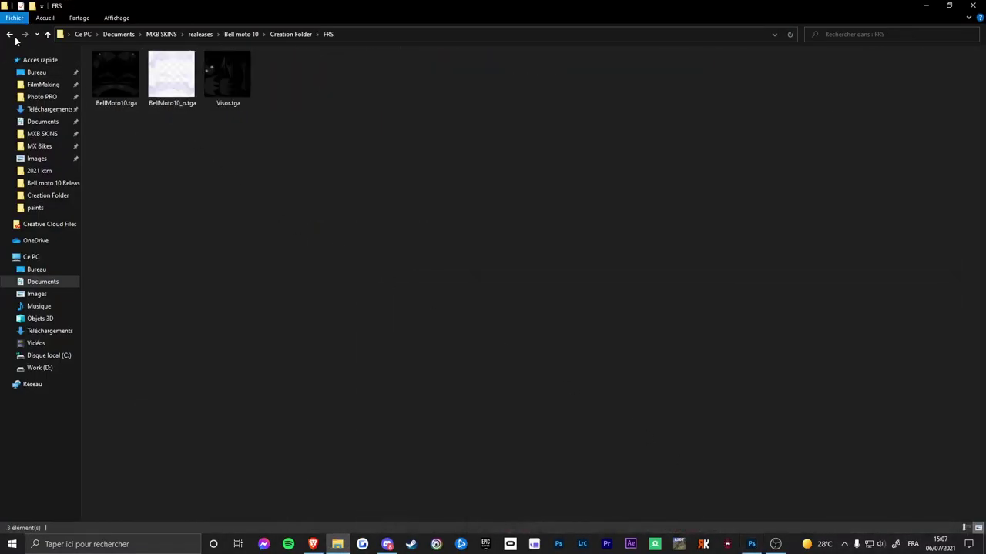
left_click(10, 35)
left_click(174, 105)
key("End")
type("Honda")
key("Return")
left_click(254, 187)
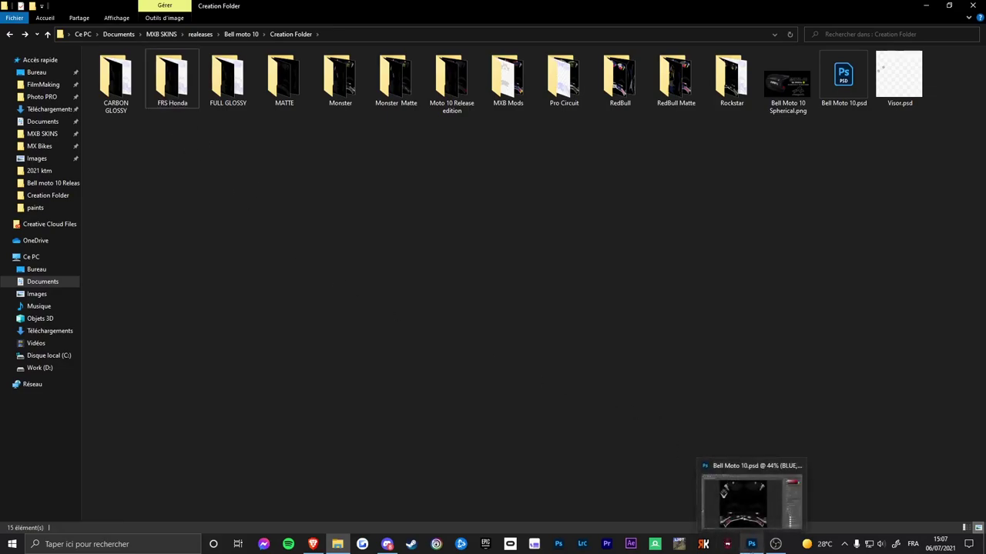
Create a folder named Bell_moto_10 inside the mods > rider > helmets folder of MX Bikes.
left_click(55, 150)
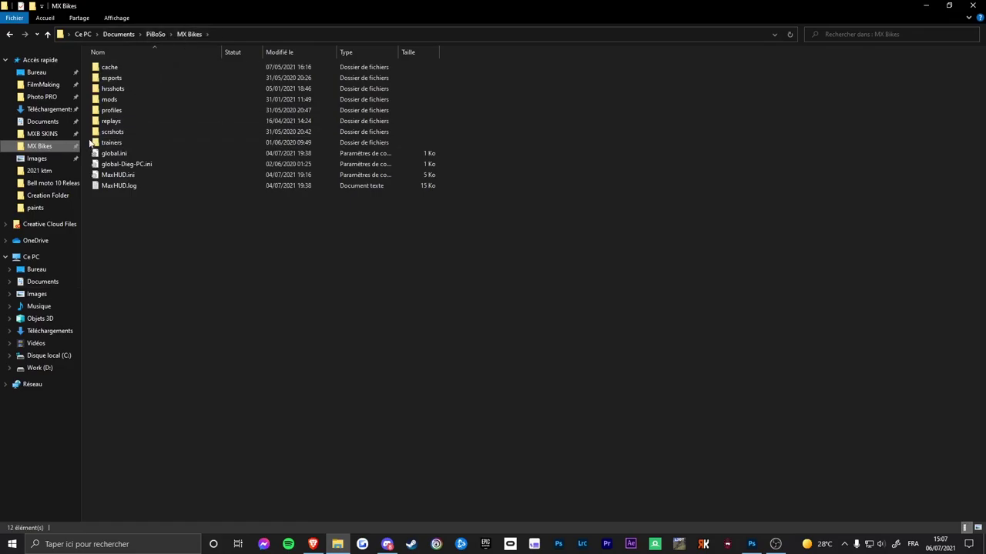
double_click(108, 100)
double_click(108, 90)
double_click(119, 123)
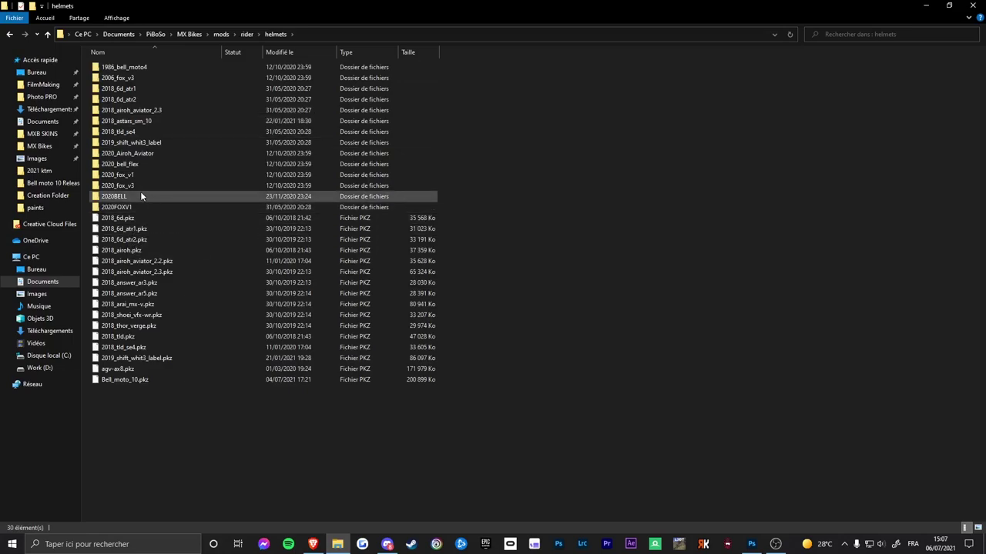
right_click(132, 398)
mouse_move(99, 377)
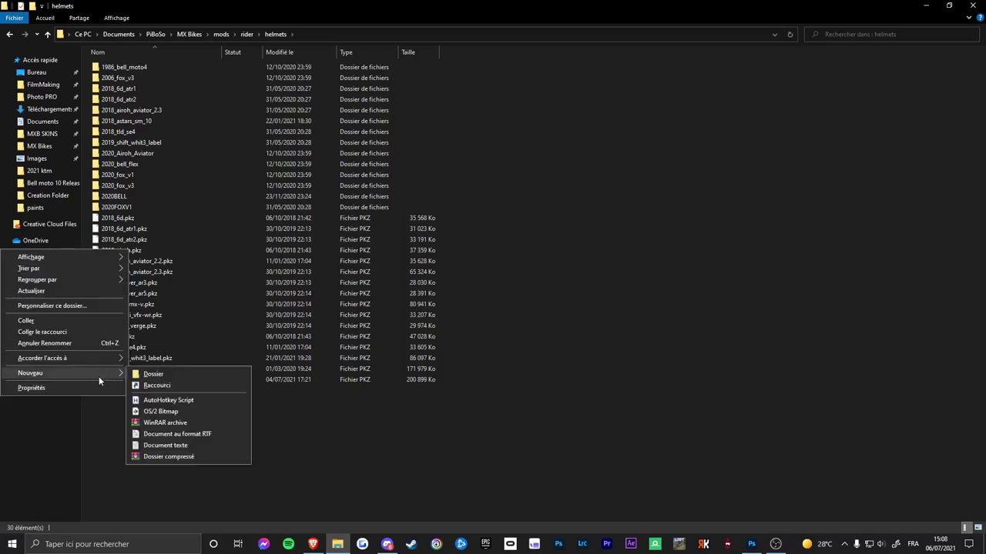
left_click(168, 373)
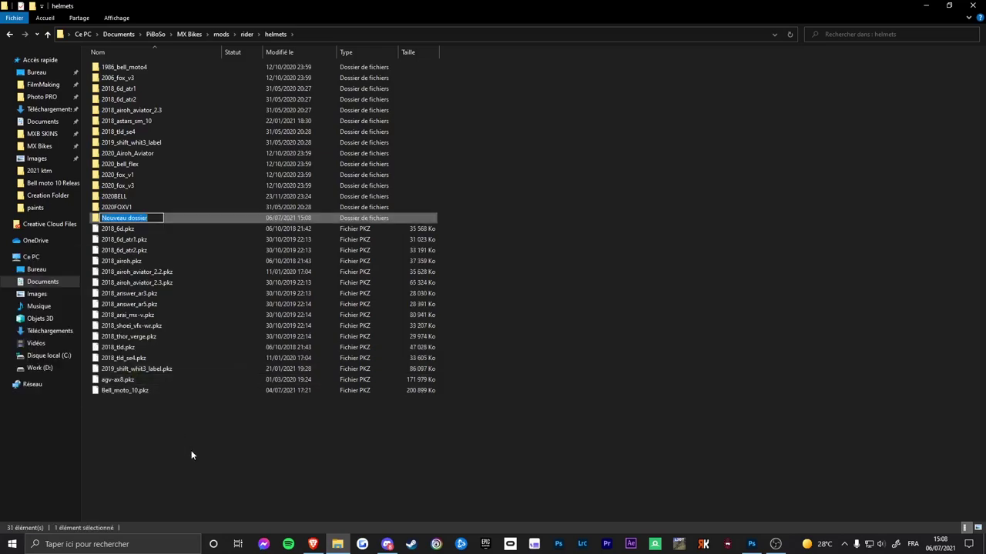
type("Bell_moto")
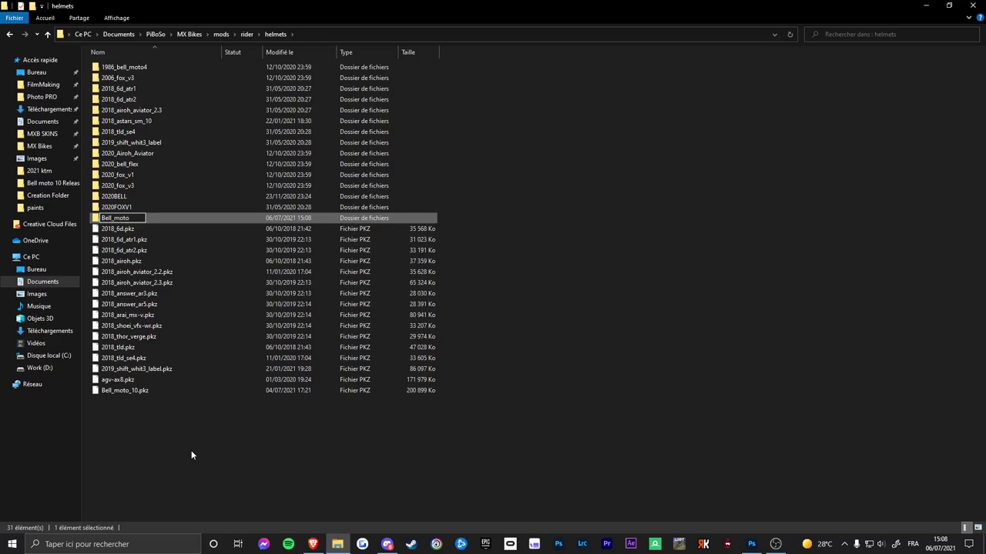
key("BackSpace")
key("BackSpace")
left_click(197, 451)
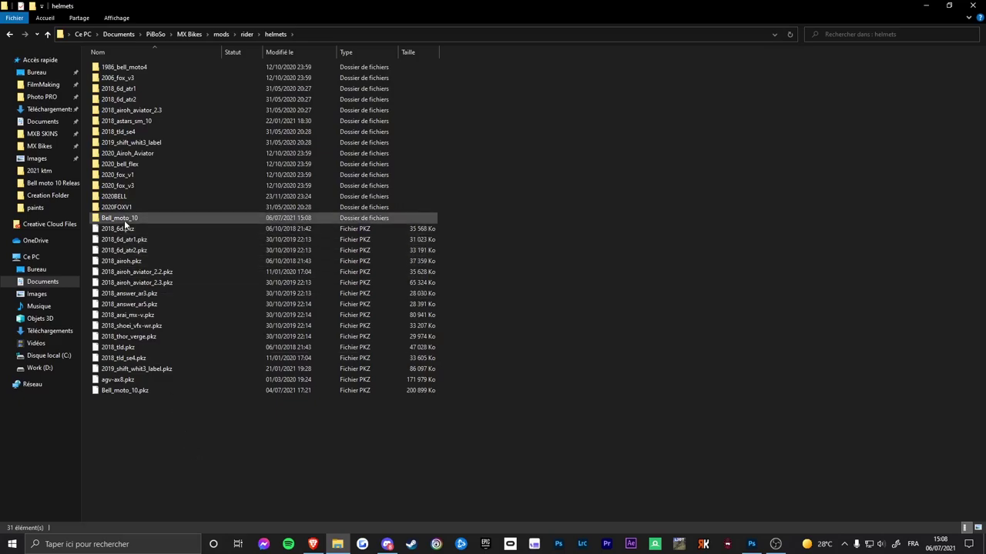
Inside the Bell_moto_10 folder, create a subfolder named paints.
double_click(124, 220)
right_click(135, 134)
mouse_move(80, 261)
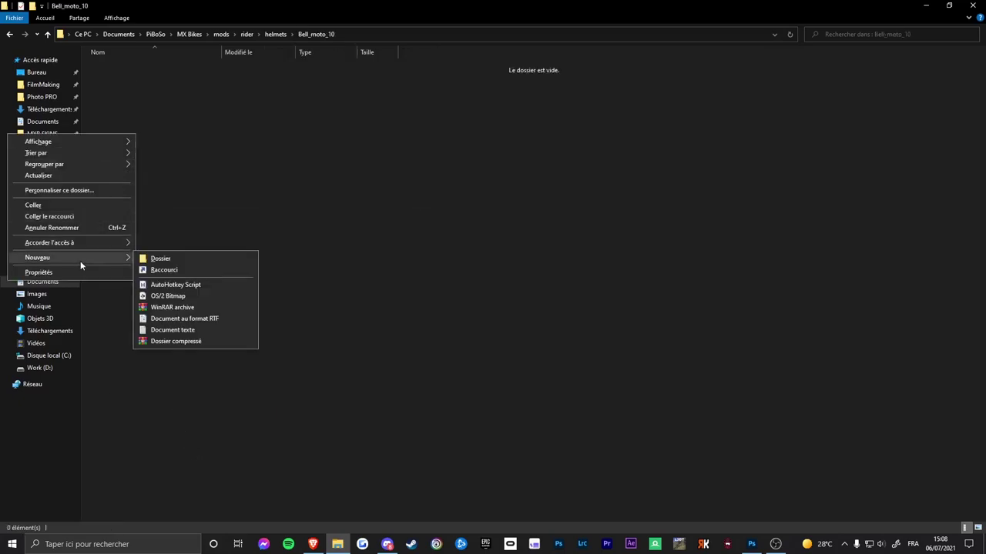
left_click(220, 258)
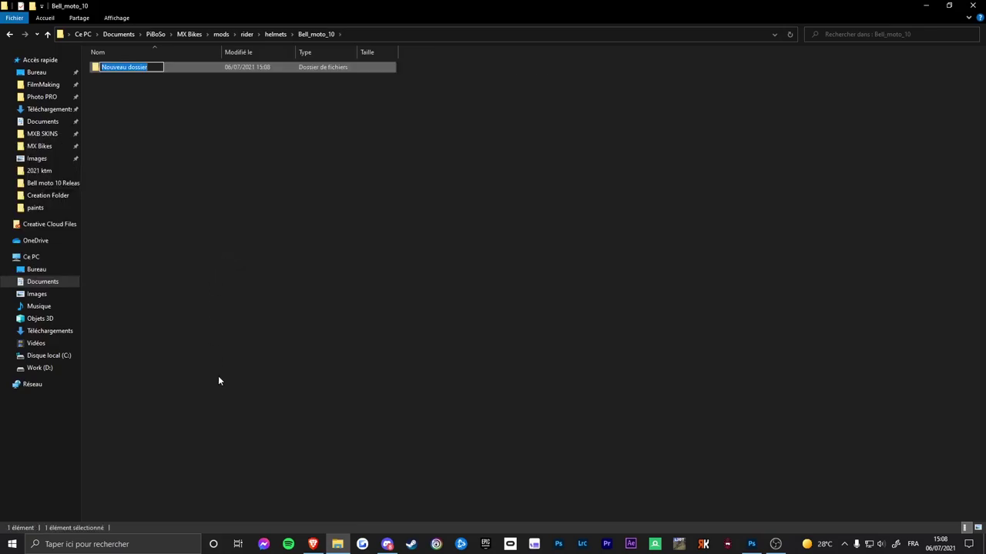
type("paints")
left_click(218, 380)
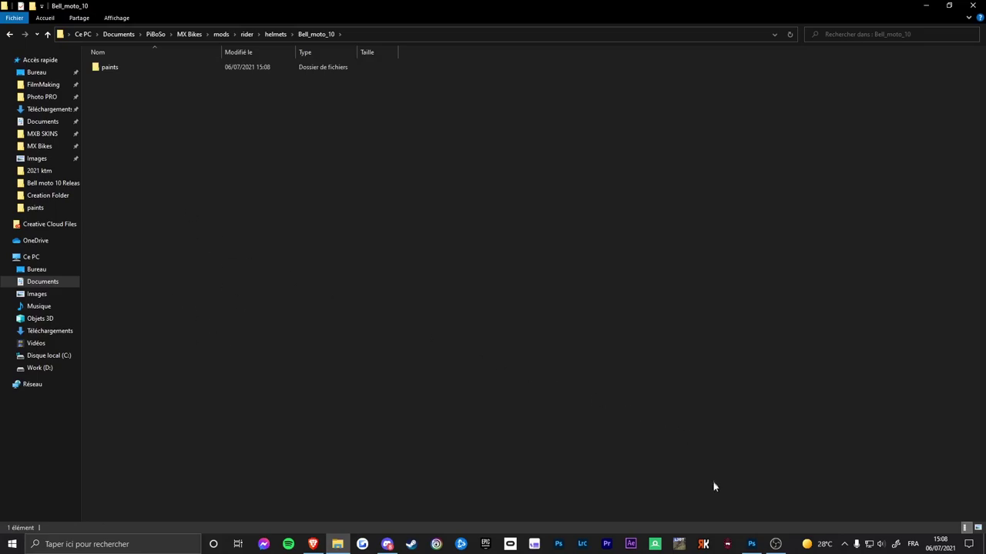
Switch to Photoshop and save the helmet texture as Targa over BellMoto10.tga in FRS Honda, at 24 bits/pixel without RLE compression.
left_click(752, 550)
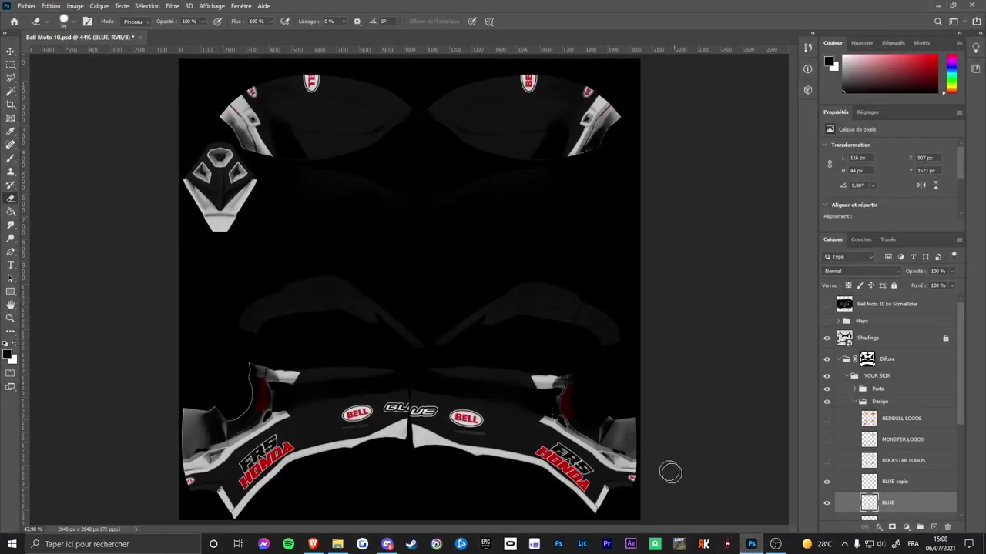
left_click(29, 7)
left_click(53, 132)
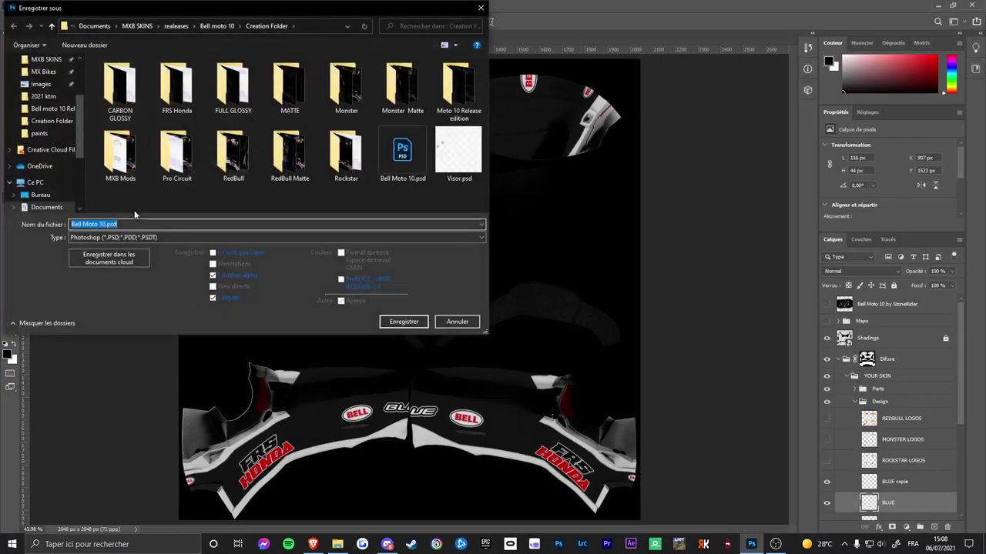
double_click(186, 104)
left_click(135, 237)
left_click(141, 414)
left_click(122, 89)
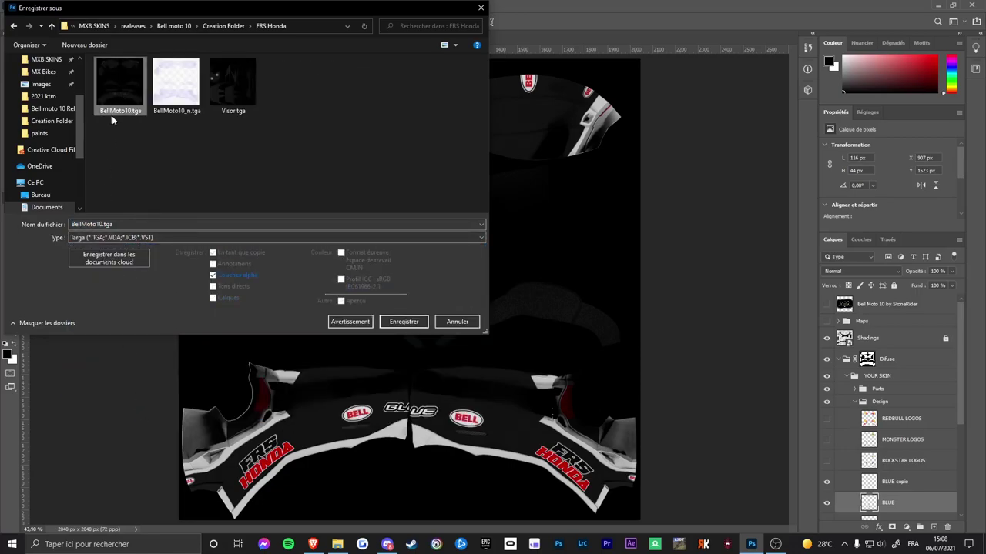
left_click(404, 321)
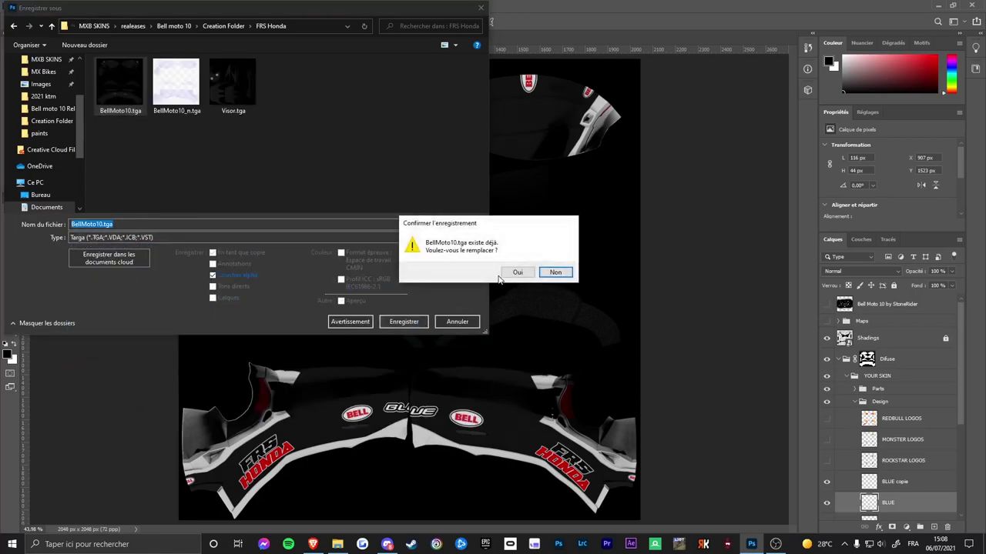
left_click(511, 272)
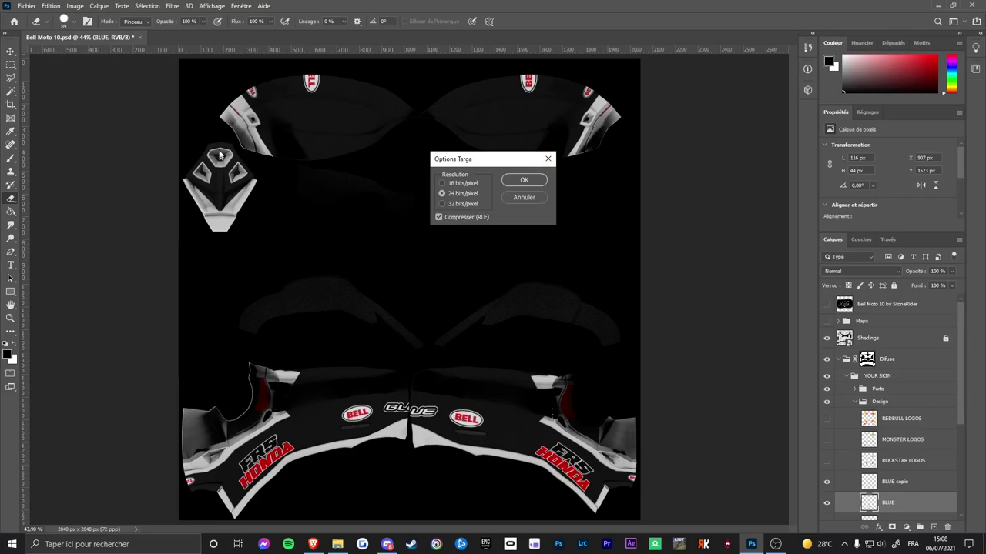
left_click(438, 217)
left_click(515, 179)
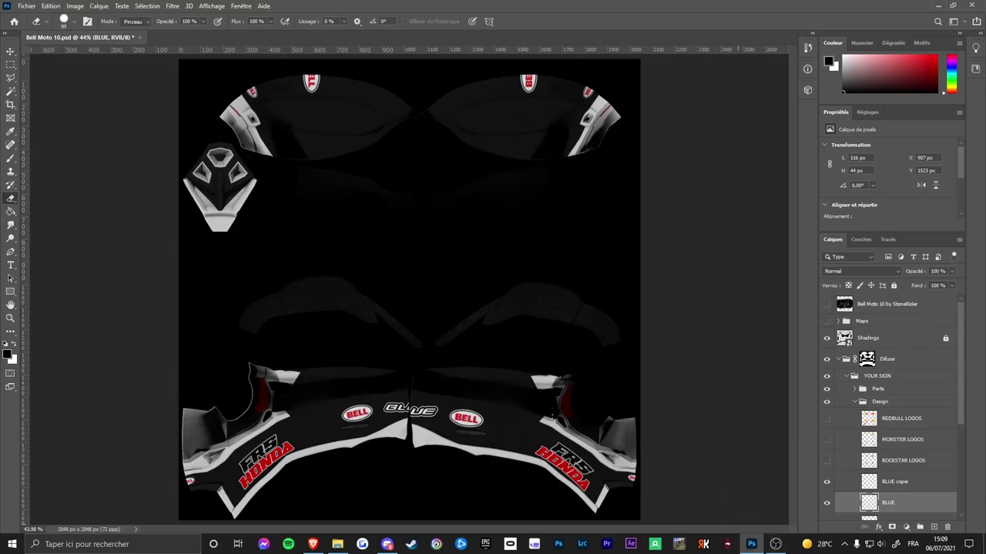
Switch to File Explorer, open the misc folder in MXB SKINS and launch painted.exe.
left_click(337, 545)
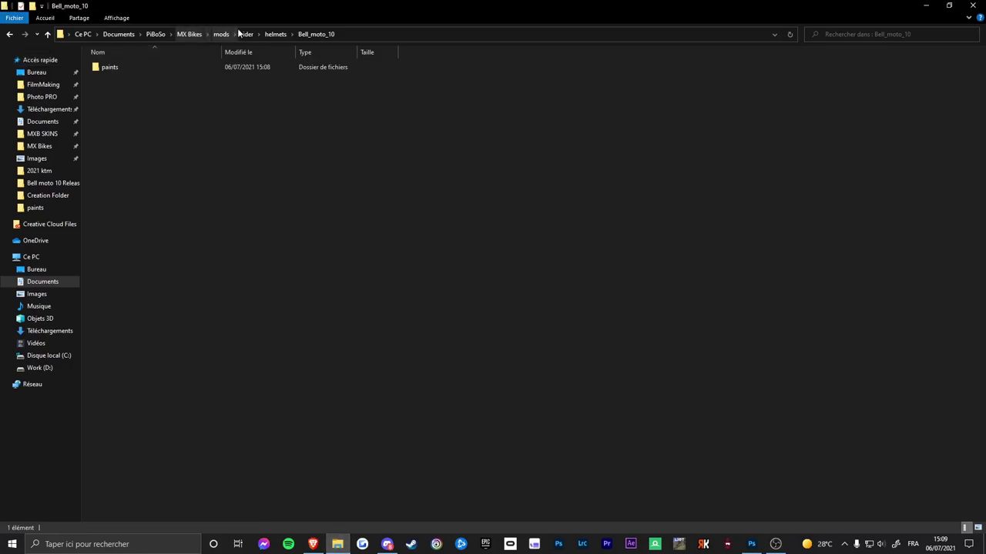
left_click(214, 34)
left_click(190, 34)
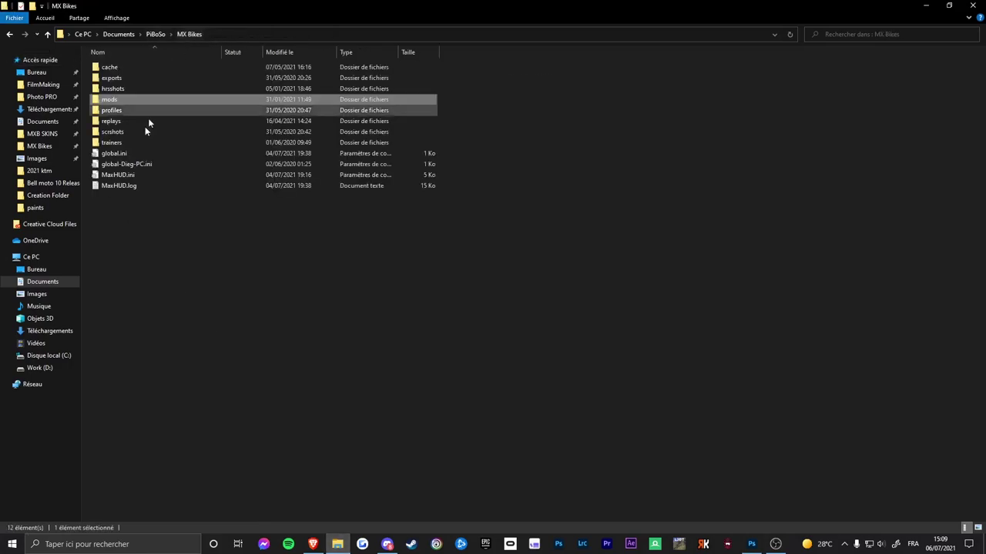
left_click(190, 33)
left_click(42, 133)
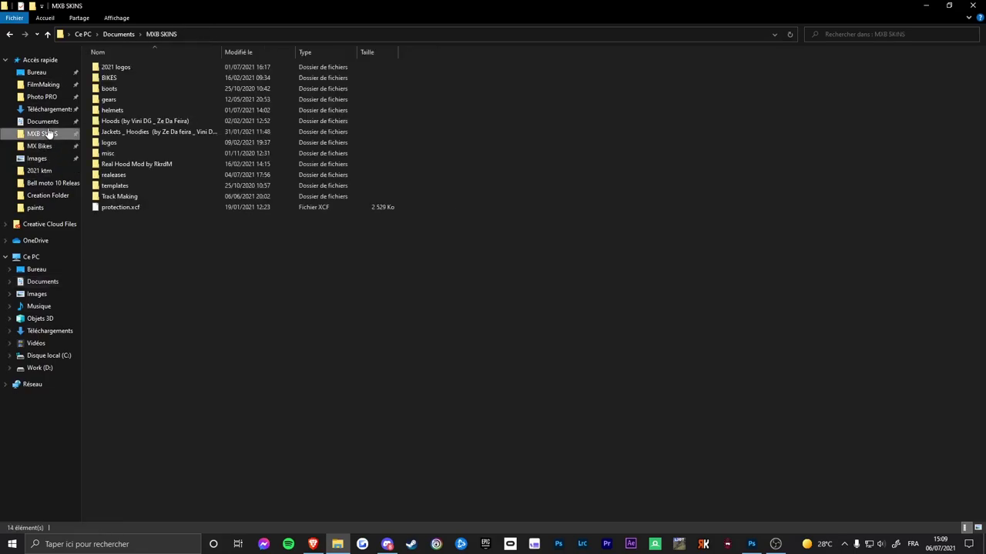
double_click(130, 153)
double_click(339, 160)
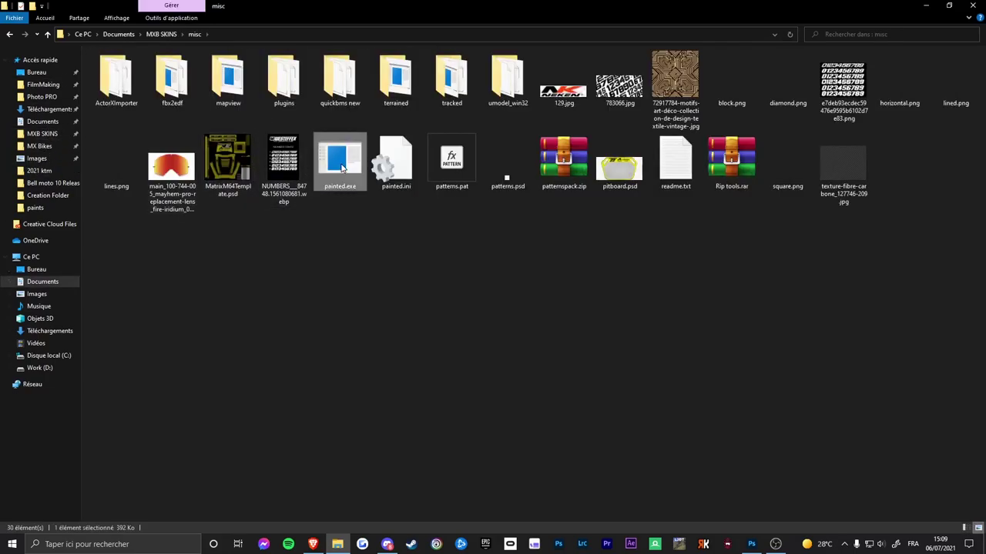
Load the textures from the FRS Honda folder, name the paint FRS Honda and preview each texture.
left_click(80, 27)
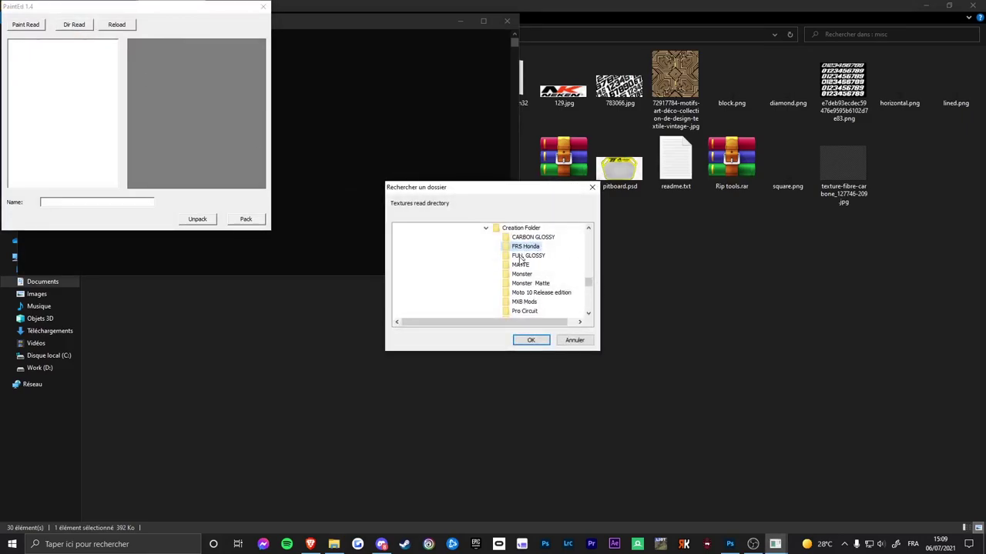
left_click(530, 340)
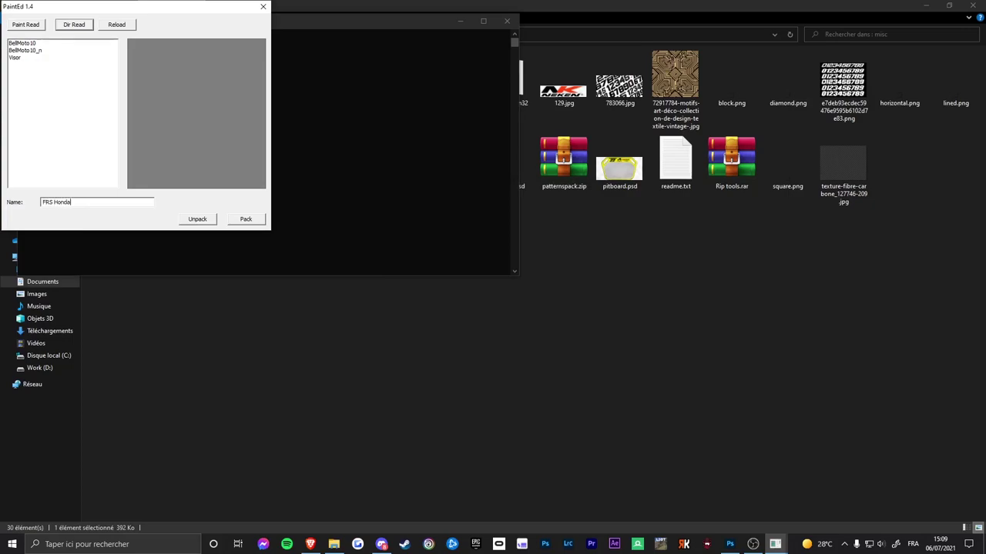
left_click(31, 43)
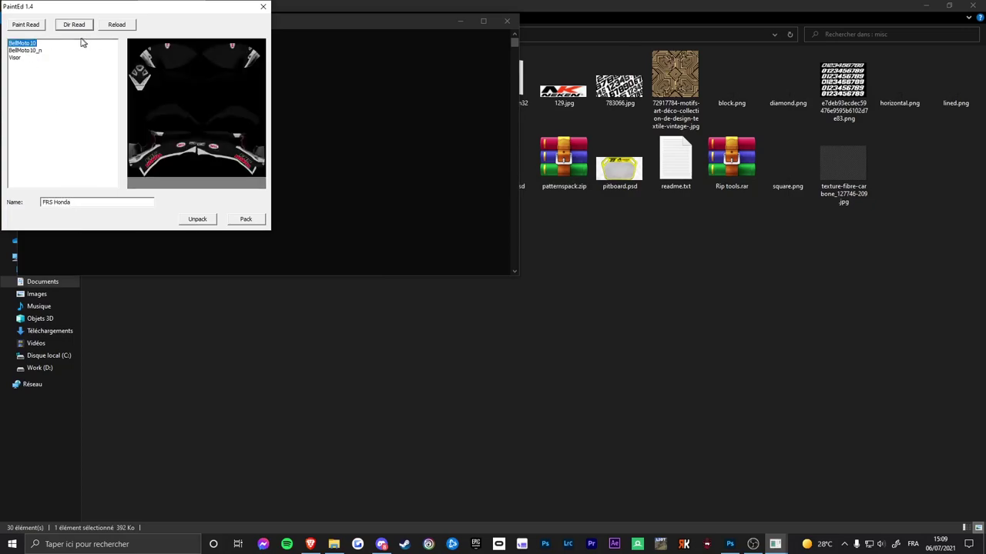
left_click(25, 51)
left_click(14, 59)
left_click(20, 44)
Pack the paint as FRS Honda.pnt into the paints folder of helmets > Bell_moto_10.
left_click(245, 220)
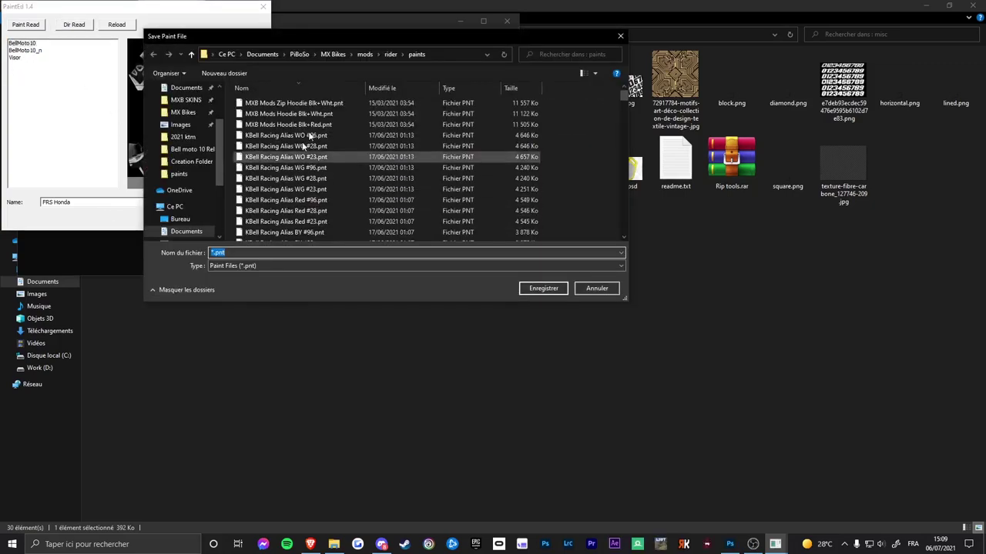
left_click(390, 55)
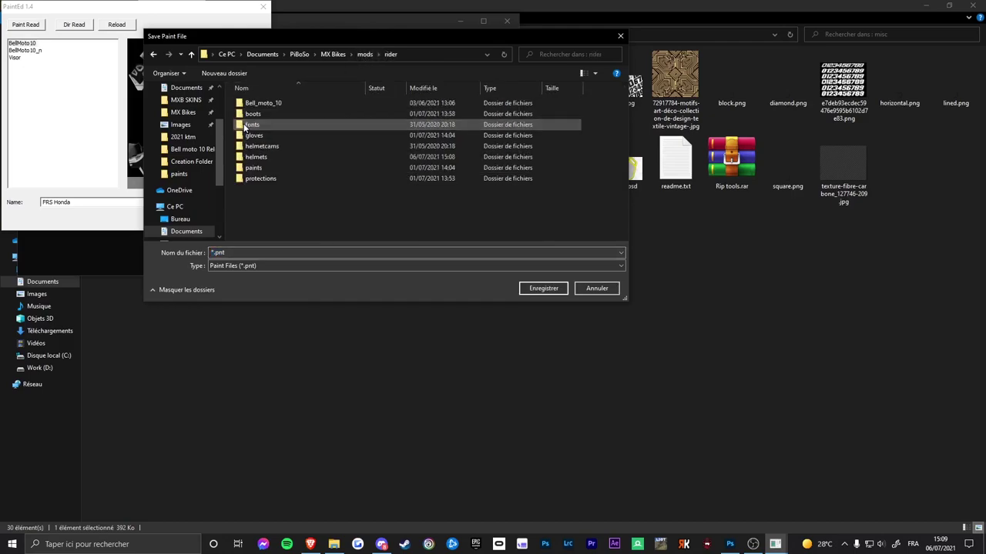
double_click(262, 157)
scroll(316, 190, "down", 3)
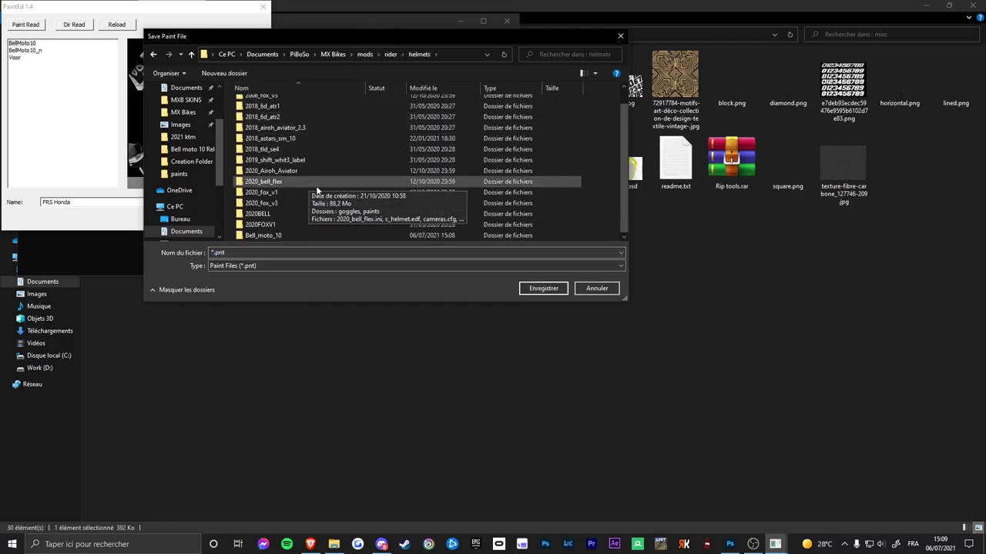
double_click(277, 235)
double_click(268, 103)
type("FRS Honda")
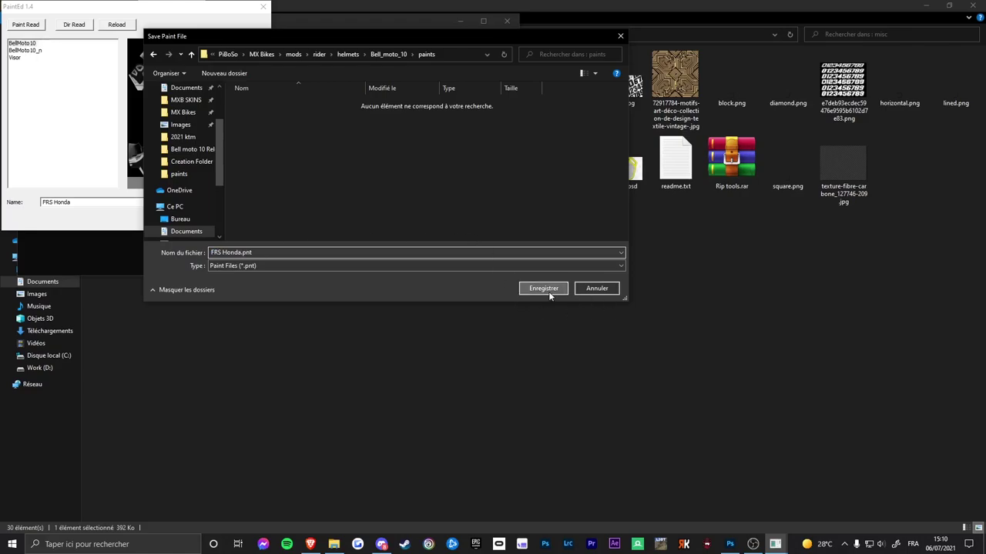
left_click(548, 291)
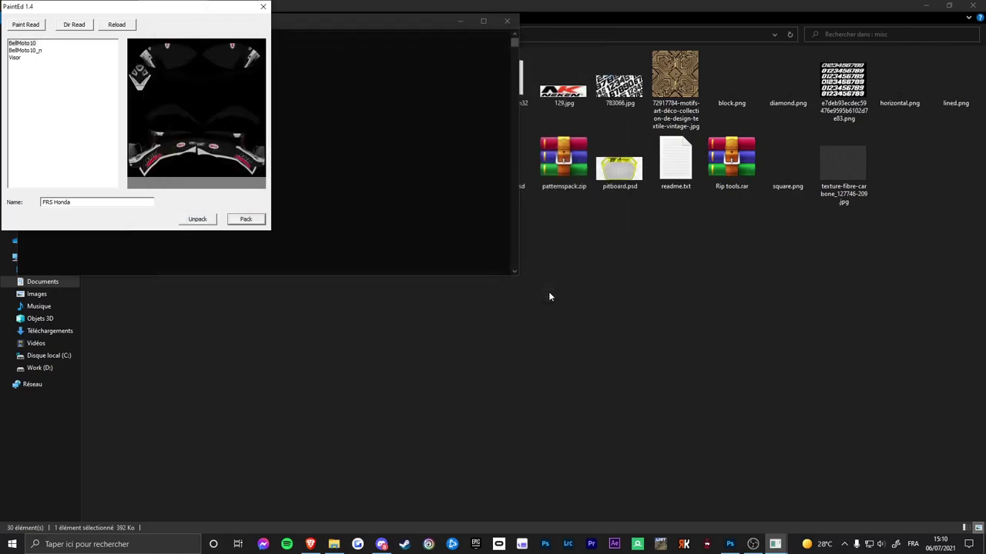
Move the painted.exe console window clear of the PaintEd window and close PaintEd.
left_click(395, 69)
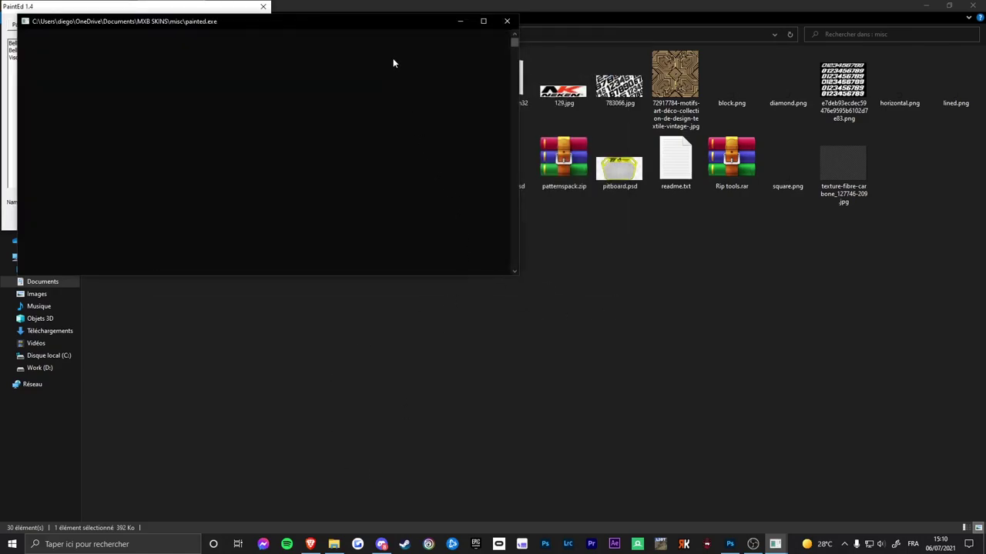
left_click_drag(297, 26, 589, 46)
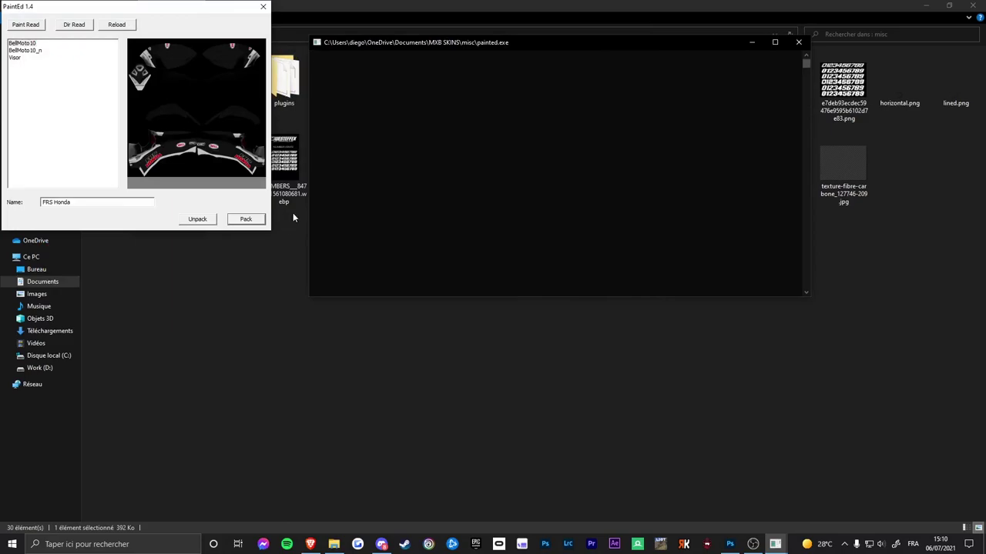
left_click(160, 11)
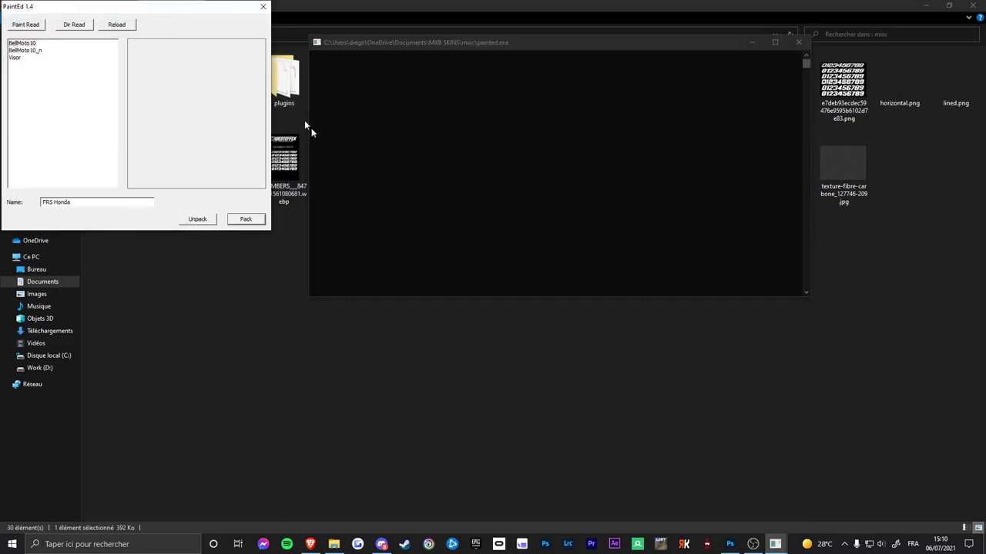
left_click(528, 168)
key("alt+F4")
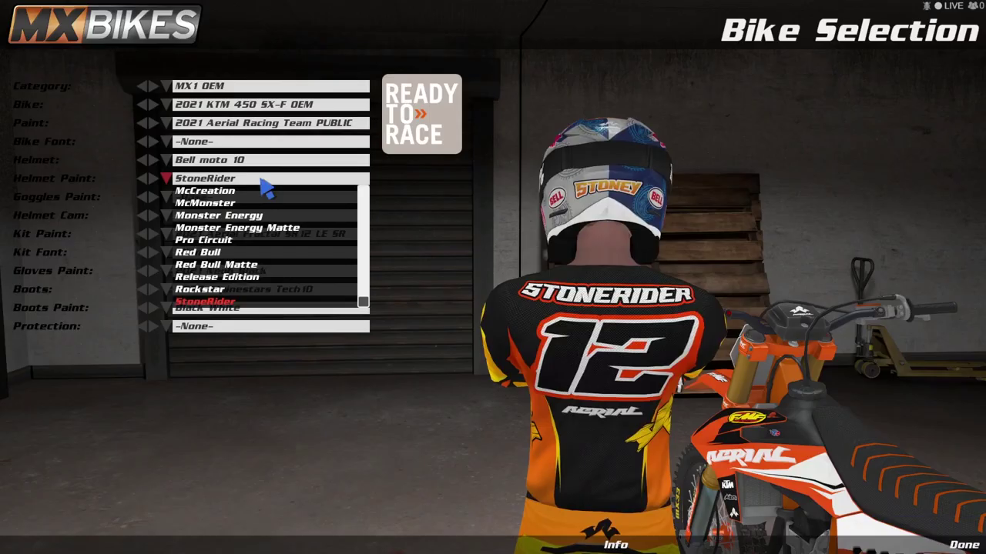
In MX Bikes, select the FRS Honda helmet paint for the Bell moto 10, and switch back to Photoshop.
scroll(285, 215, "up", 3)
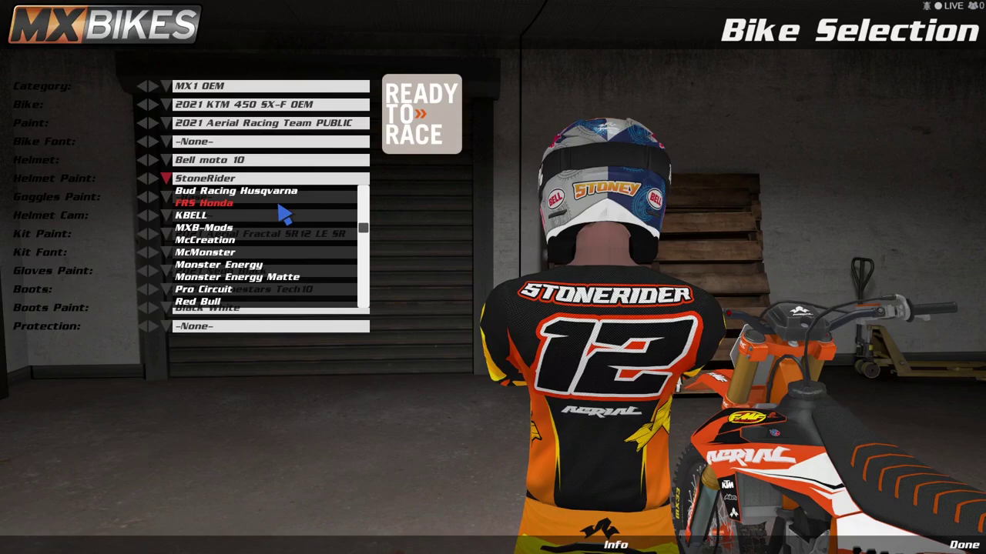
left_click(280, 203)
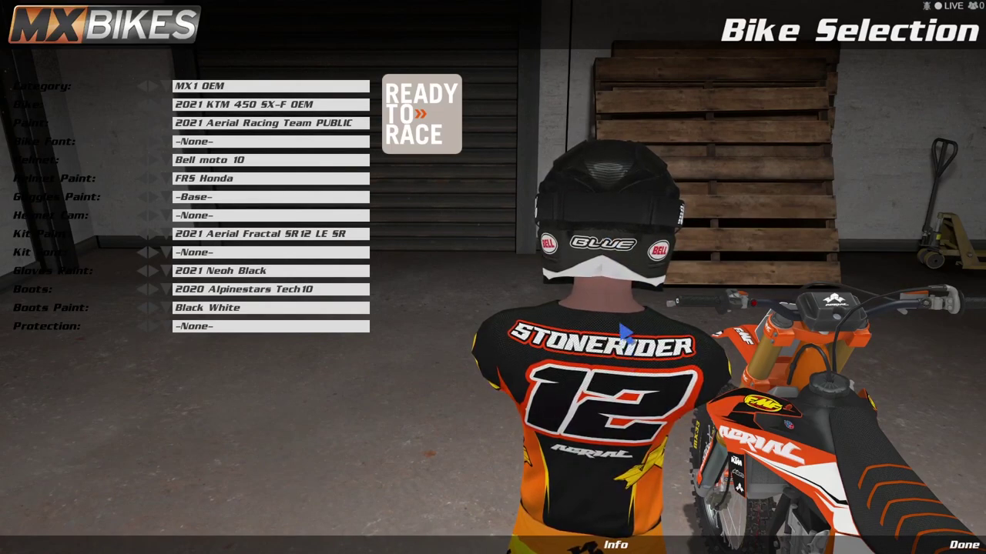
key("alt+Tab")
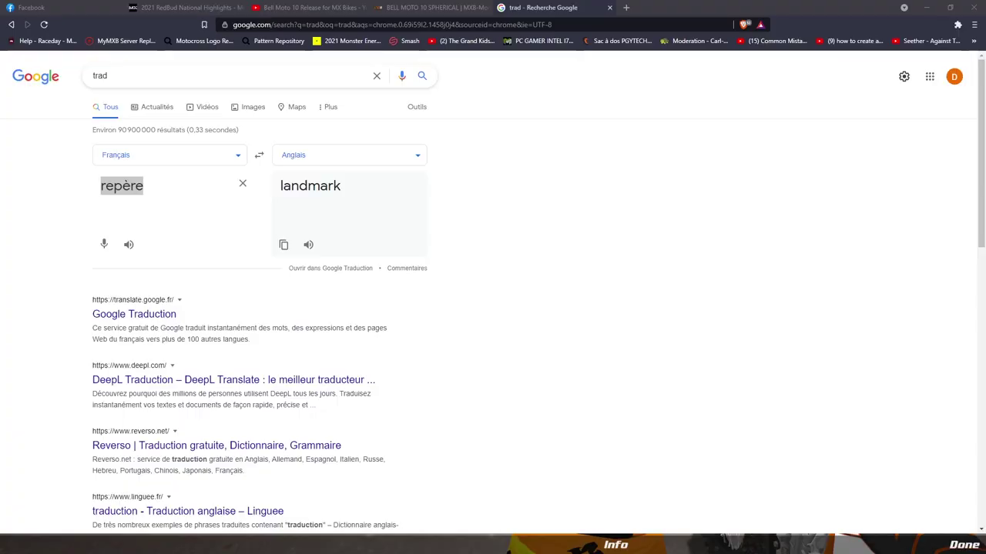
key("alt+Tab")
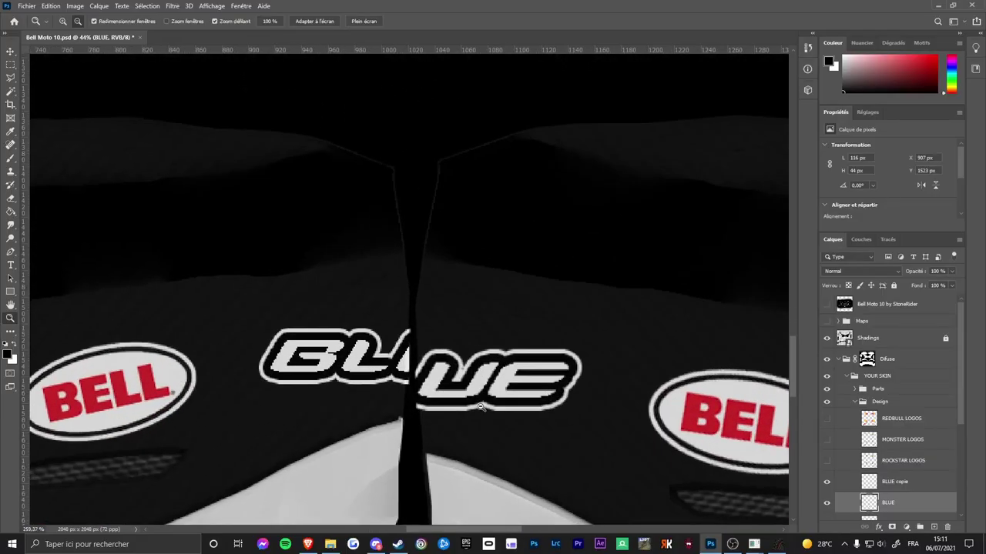
Enlarge the logo on the BLUE copie layer slightly, to about 146 × 53 px.
left_click(827, 503)
left_click(826, 503)
left_click(893, 481)
key("ctrl+t")
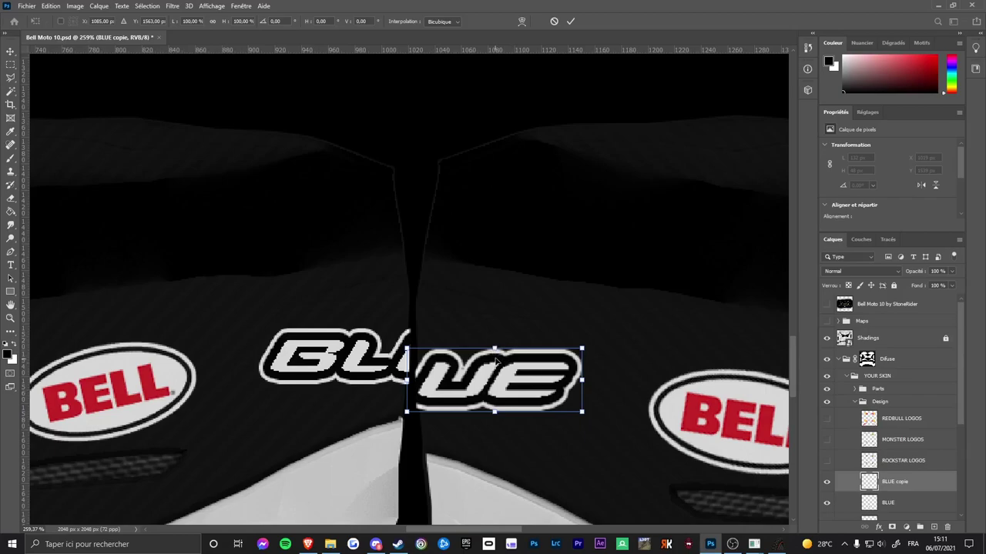
left_click_drag(495, 349, 494, 247)
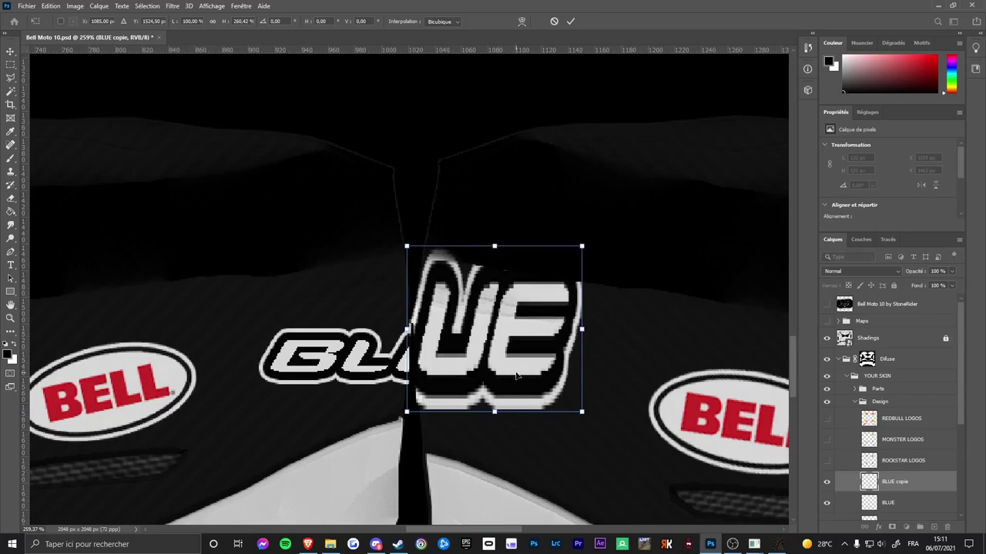
key("ctrl+z")
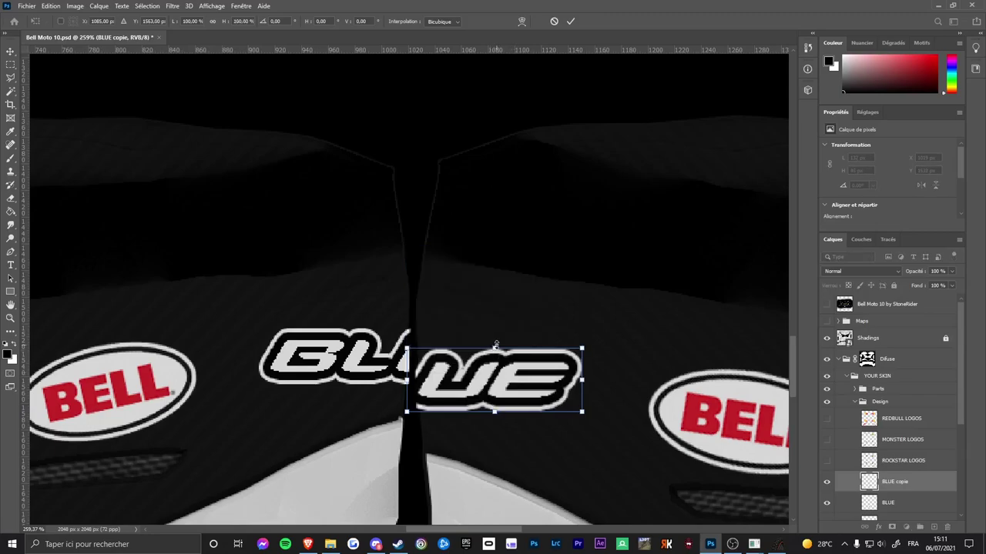
left_click_drag(495, 346, 497, 340)
key("Return")
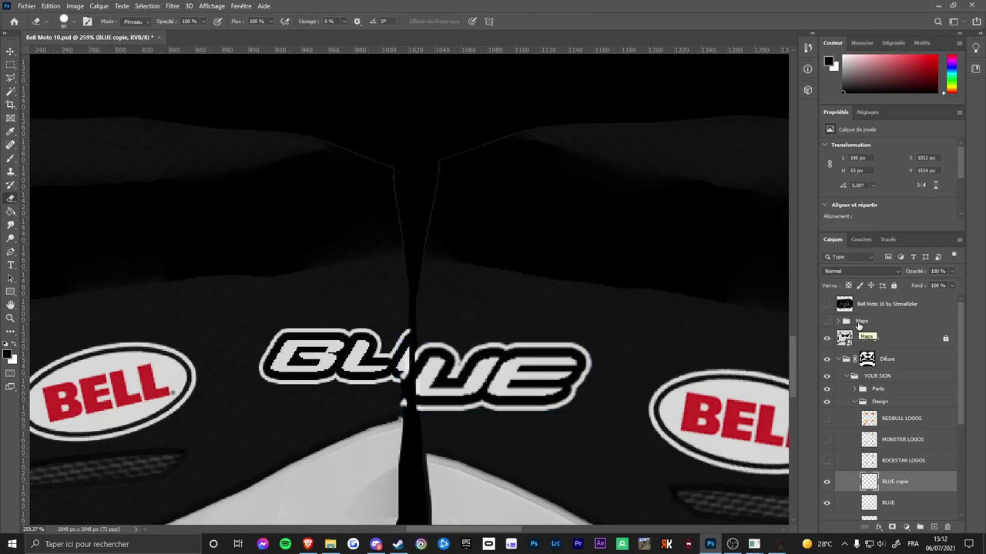
Show the Maps wireframe, shift the BLUE copie logo to X 1013 px and hide the wireframe again.
left_click(828, 321)
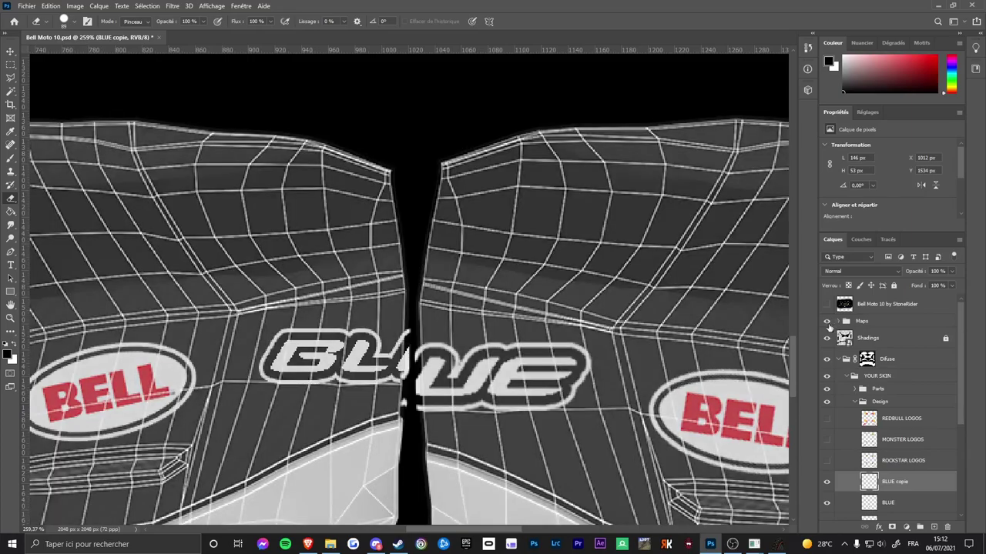
key("ctrl+t")
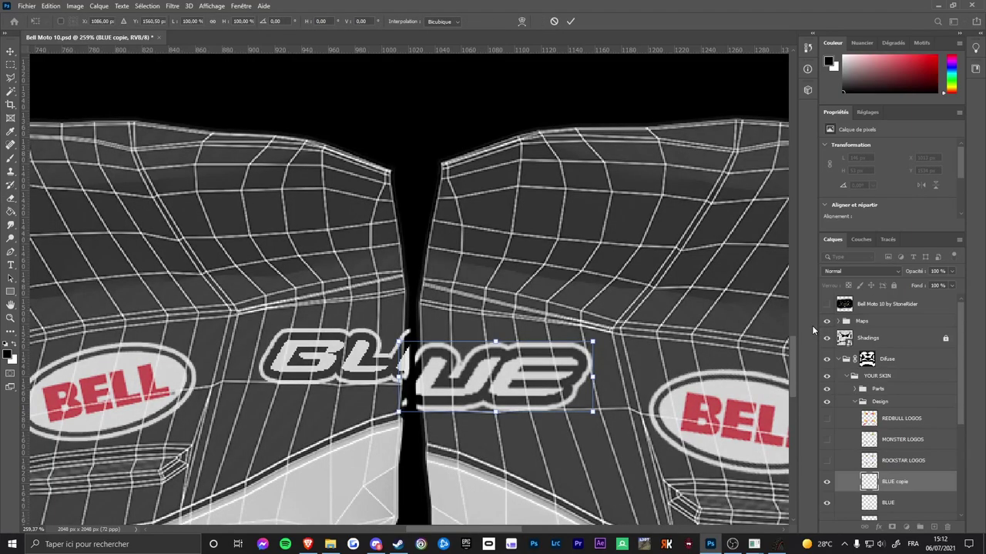
key("Return")
key("e")
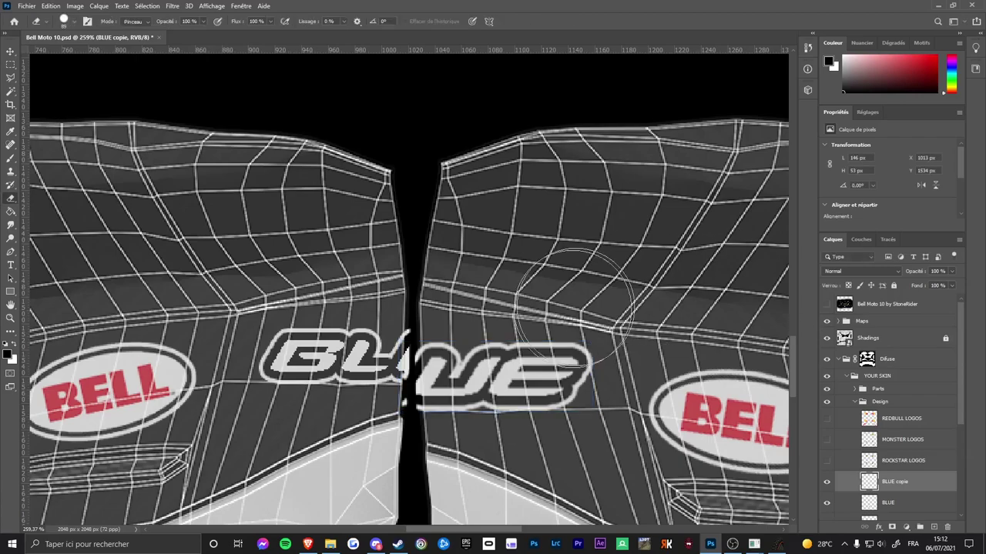
left_click(828, 321)
Save the skin as a 24-bit Targa over BellMoto10.tga in the FRS Honda folder.
scroll(615, 324, "down", 10)
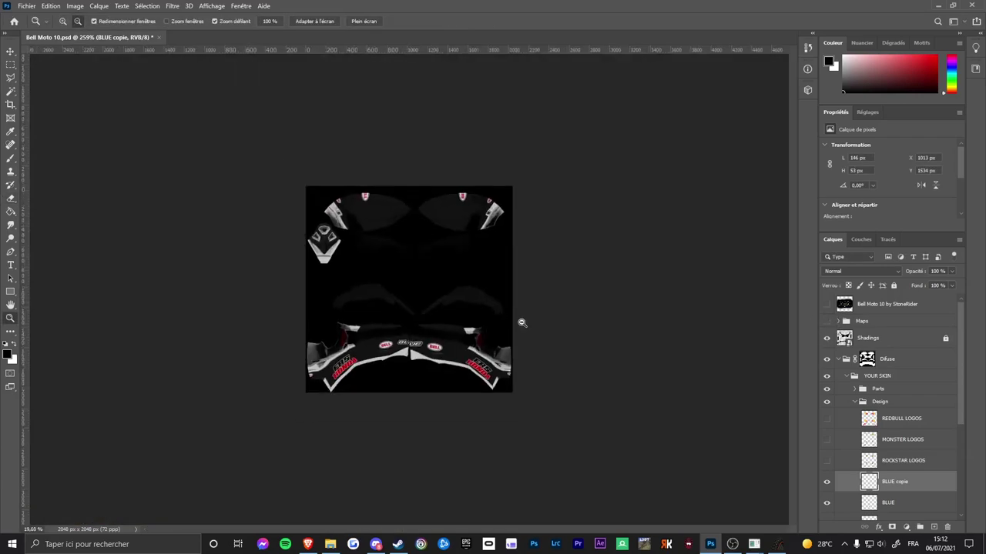
scroll(521, 324, "up", 2)
left_click(26, 7)
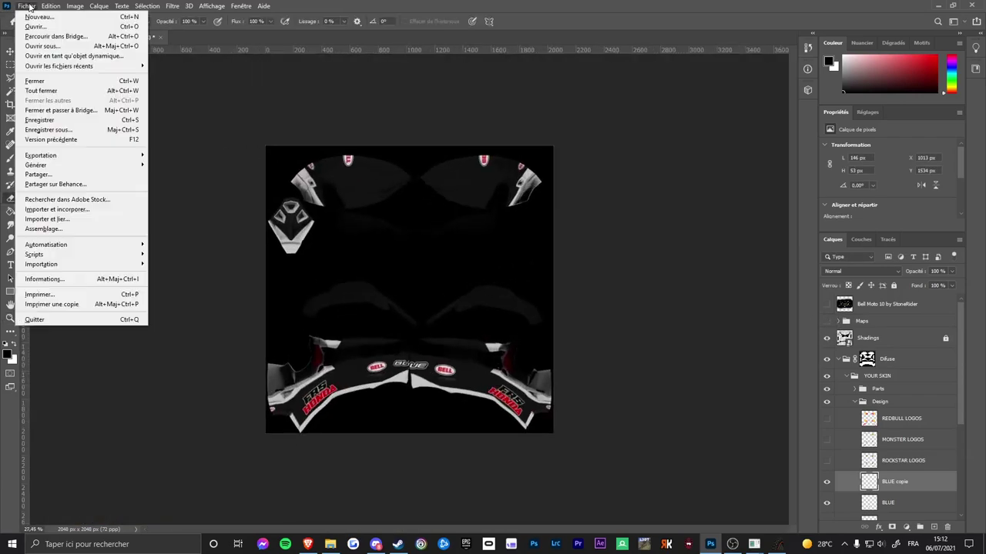
left_click(77, 137)
left_click(192, 238)
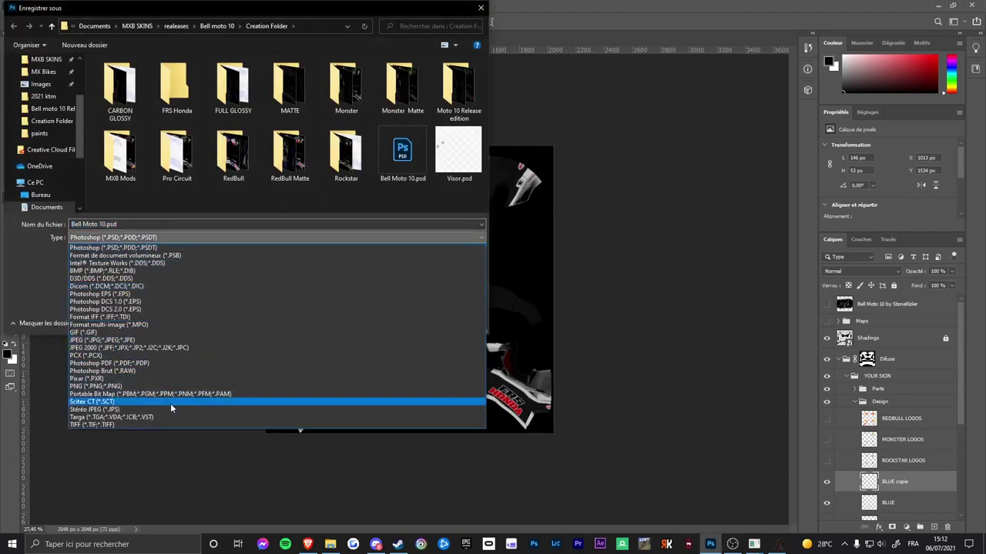
left_click(168, 417)
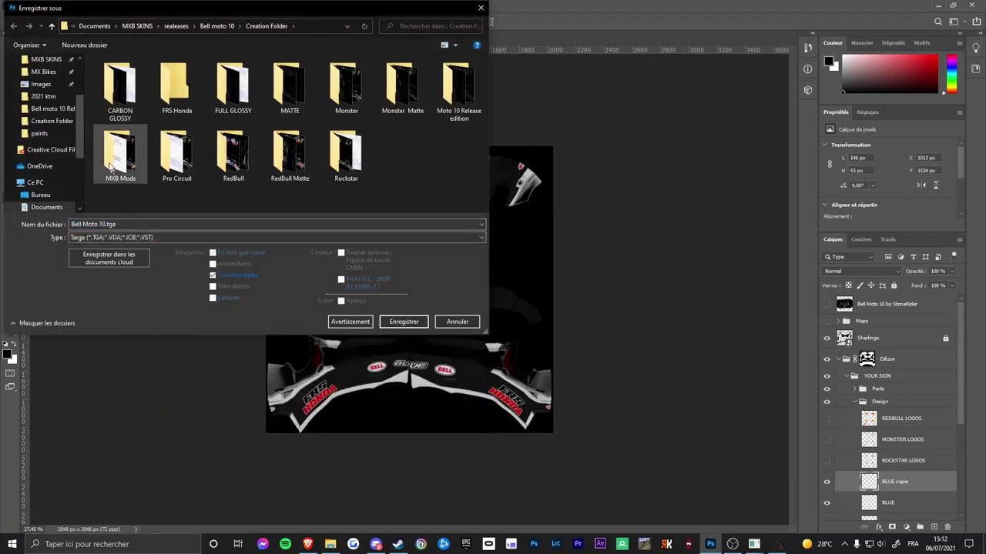
double_click(177, 85)
double_click(121, 85)
left_click(517, 272)
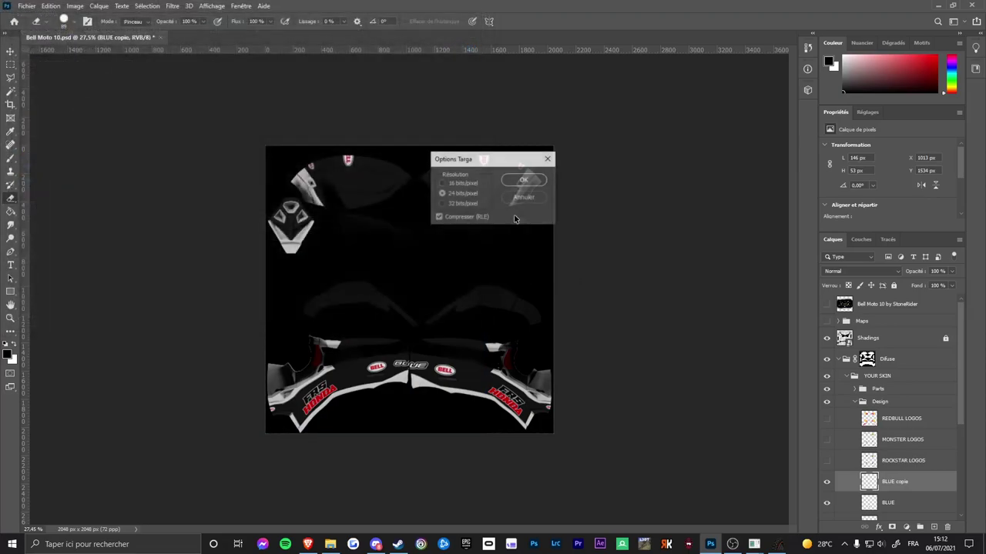
left_click(527, 185)
In PaintEd, reload the textures, preview BellMoto10 and pack the paint over the existing FRS Honda.pnt.
mouse_move(754, 545)
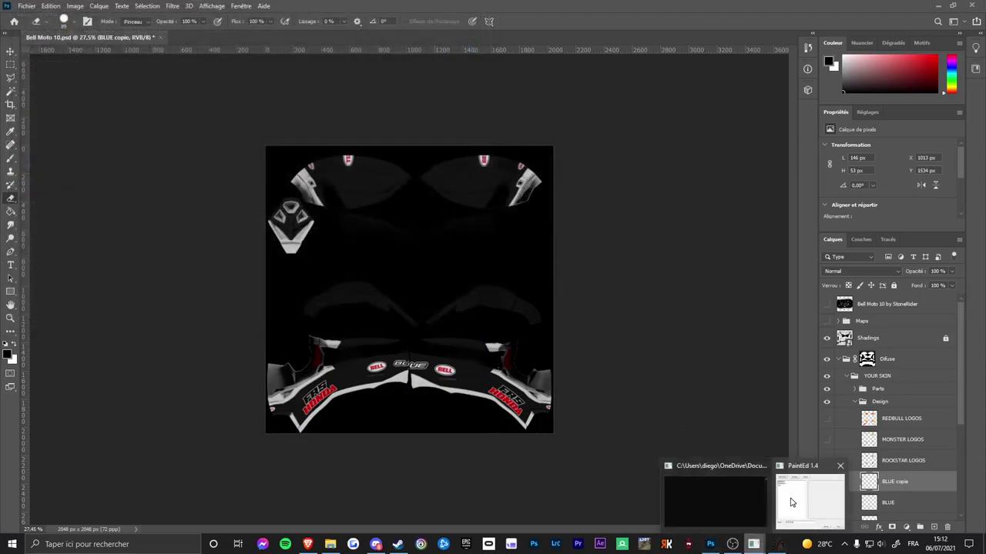
left_click(813, 499)
left_click(117, 24)
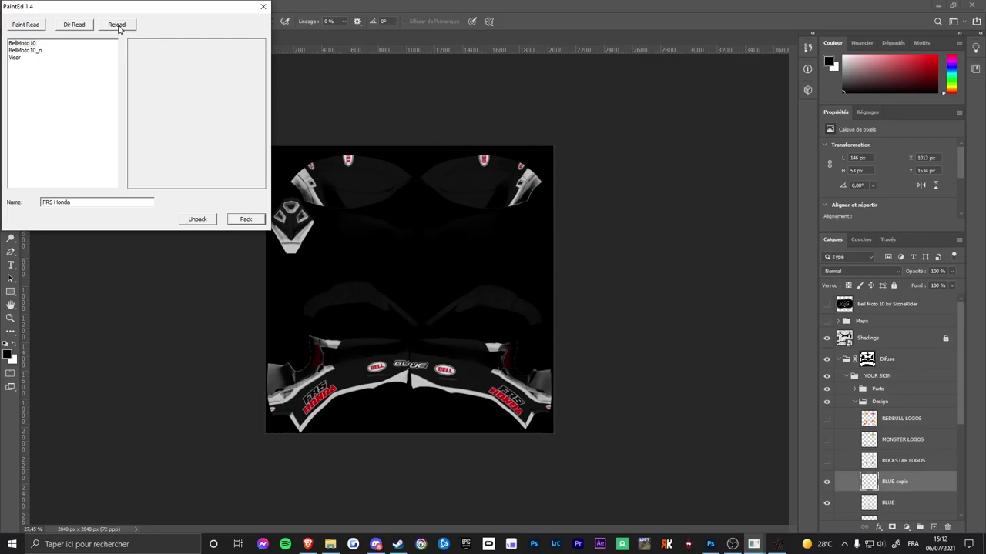
left_click(24, 45)
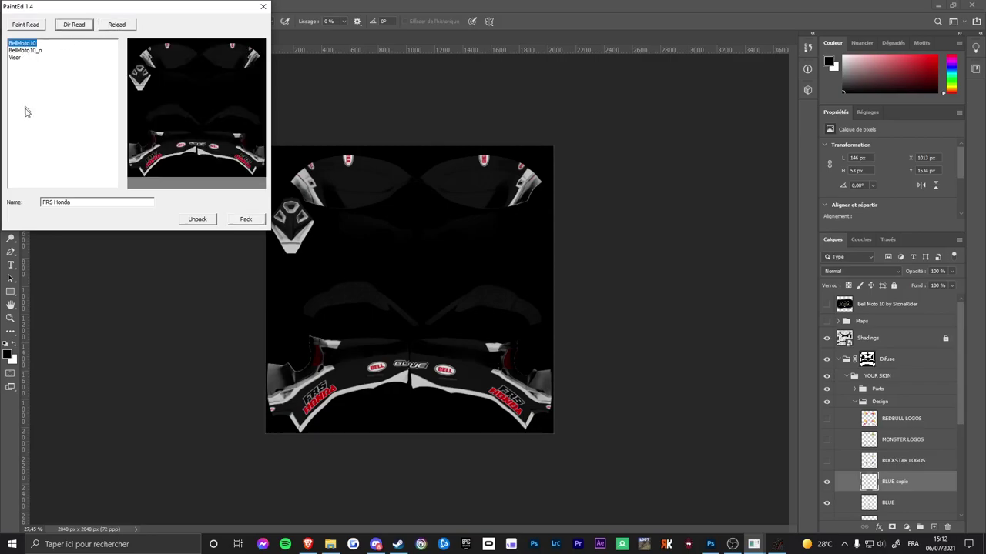
left_click(245, 222)
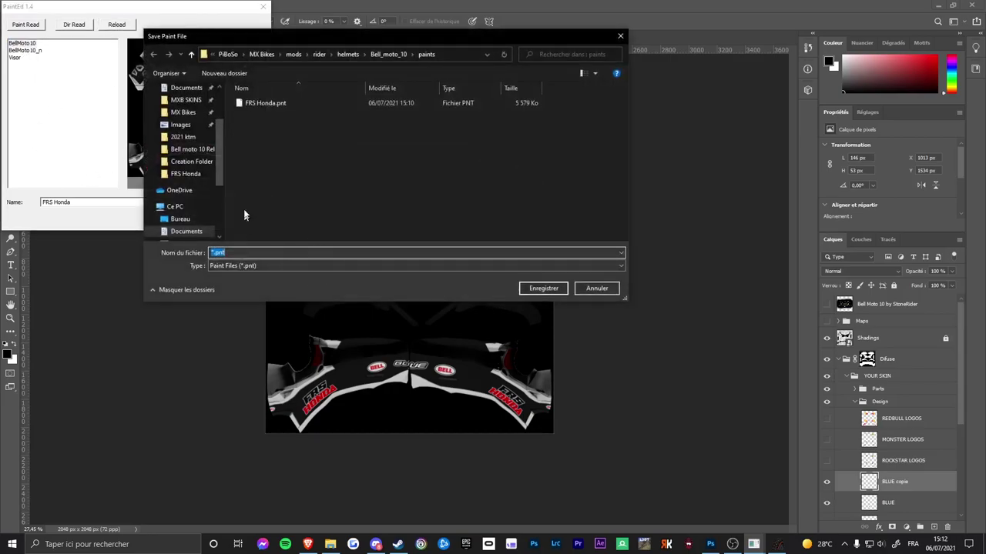
left_click(265, 102)
left_click(543, 288)
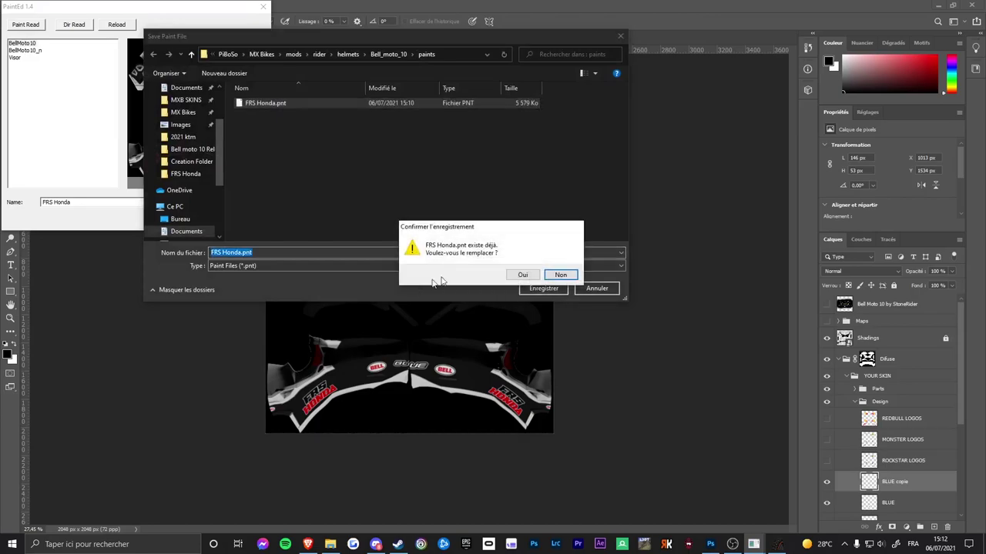
left_click(523, 275)
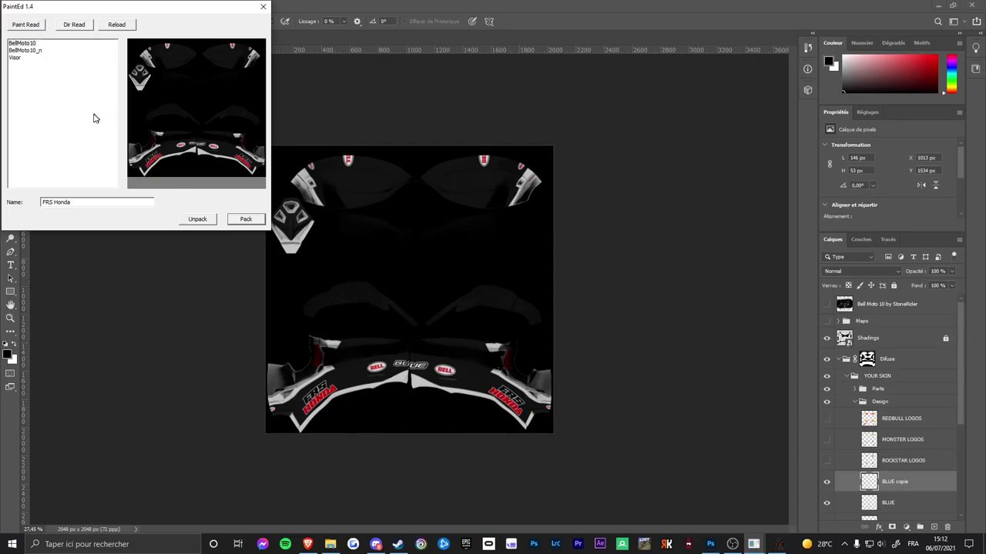
In MX Bikes, reselect the FRS Honda helmet paint to check the BLUE logo at the back, and return to Photoshop.
left_click(778, 545)
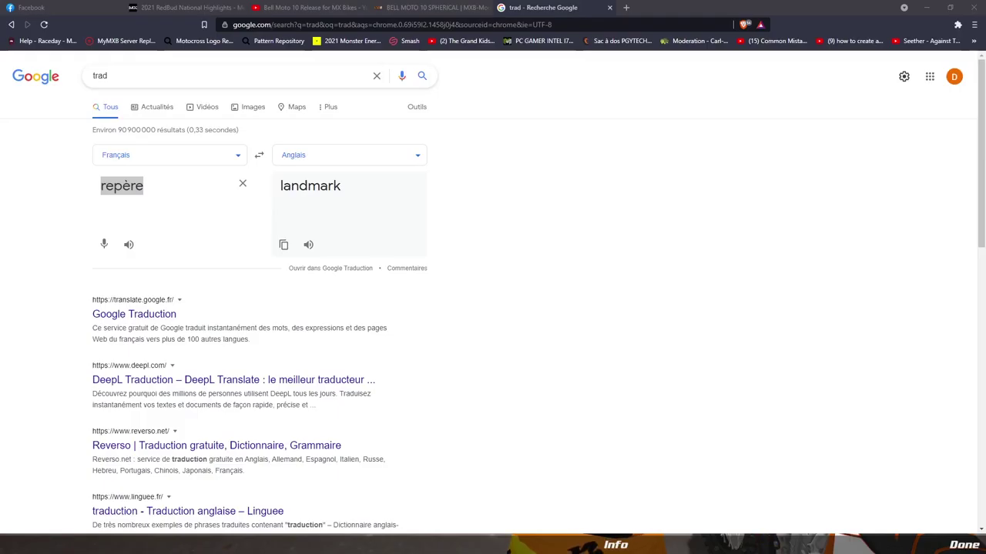
key("alt+Tab")
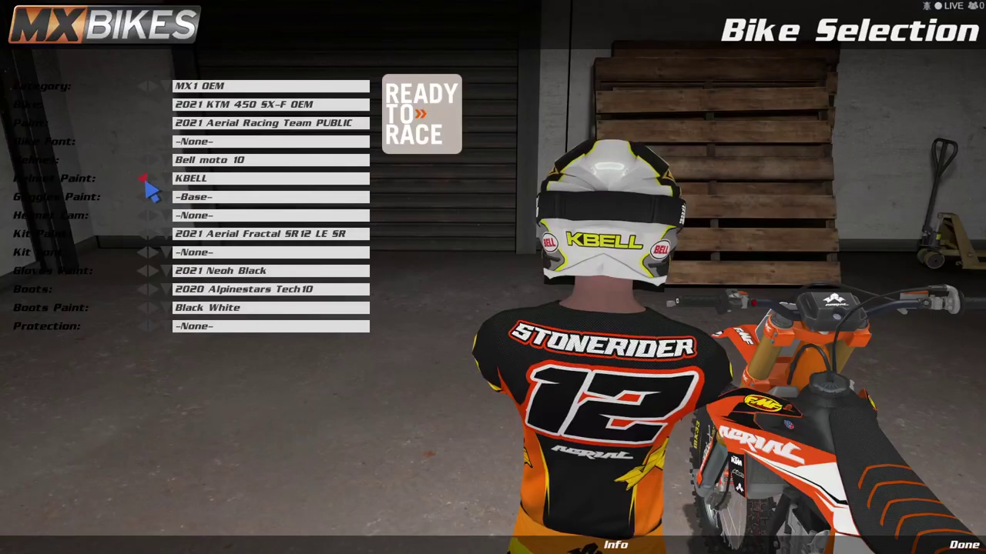
left_click(144, 179)
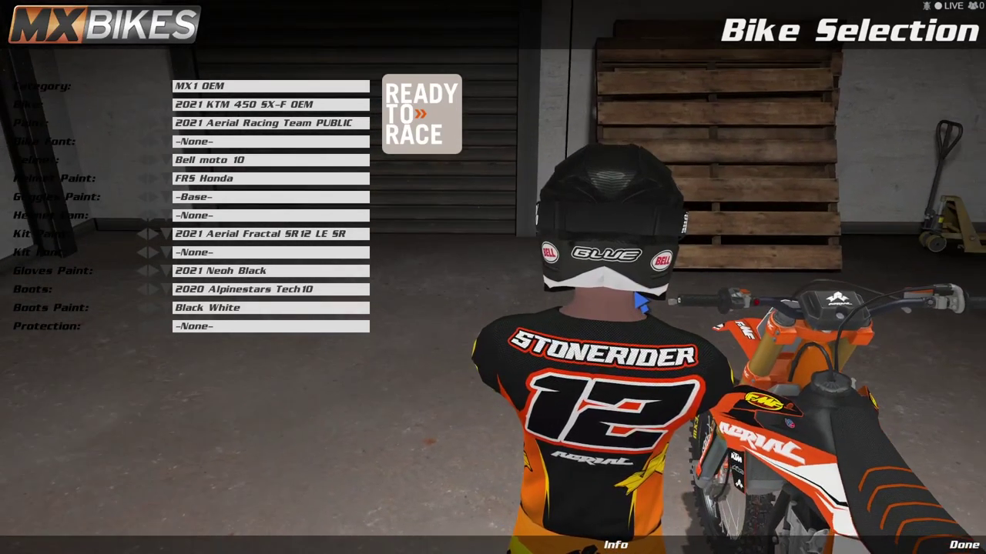
key("alt+Tab")
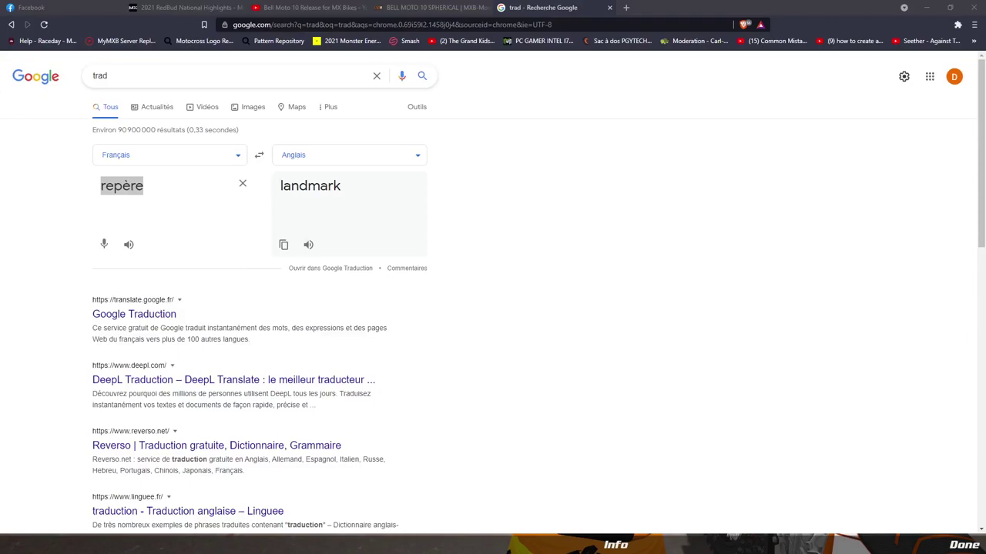
key("alt+Tab")
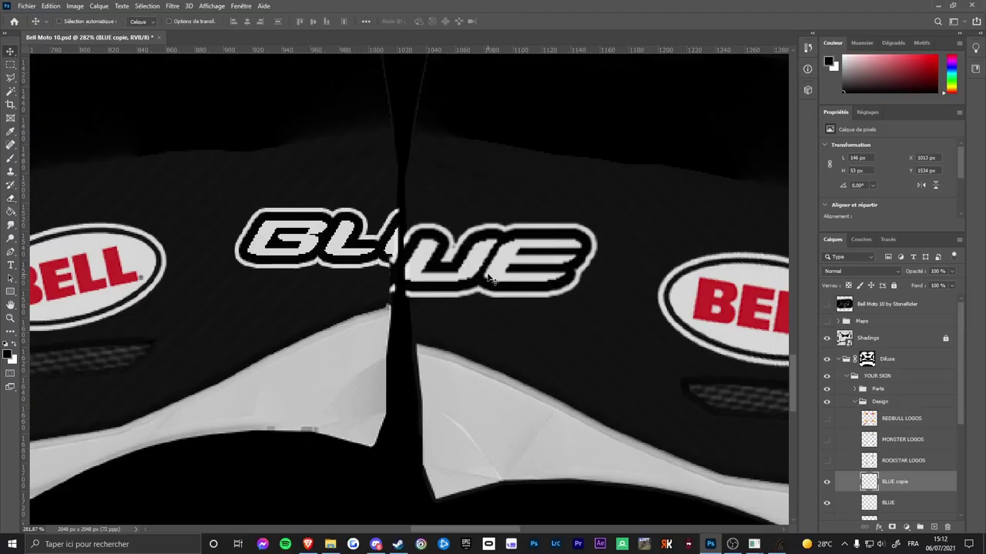
Nudge the BLUE copie logo 2 px to the right and erase the stray bits at its left edge with a 27 px eraser.
key("Right")
key("Right")
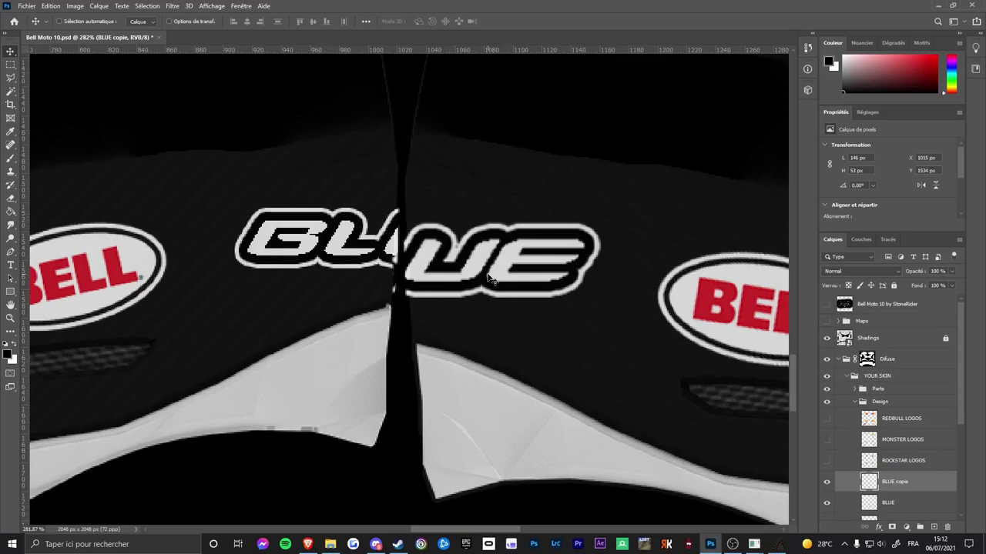
key("e")
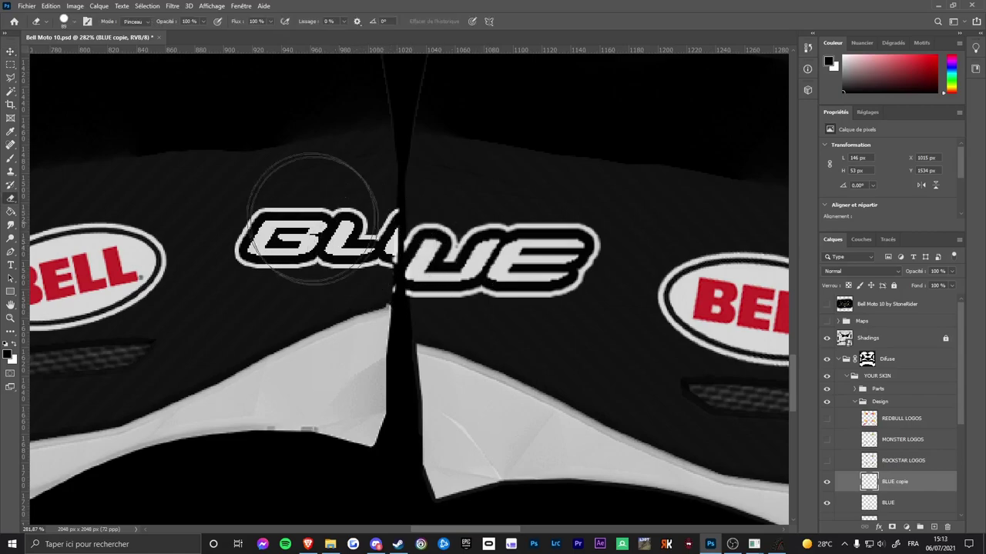
left_click(75, 24)
type("27")
key("Return")
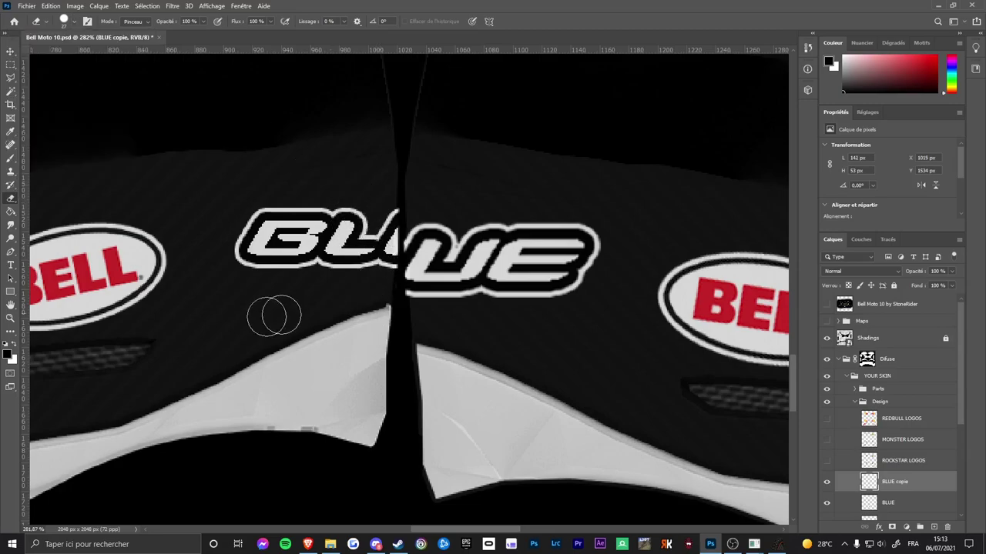
Export the adjusted skin in Targa format, replacing BellMoto10.tga in the FRS Honda folder.
scroll(482, 326, "down", 6)
left_click(26, 6)
left_click(62, 136)
left_click(154, 238)
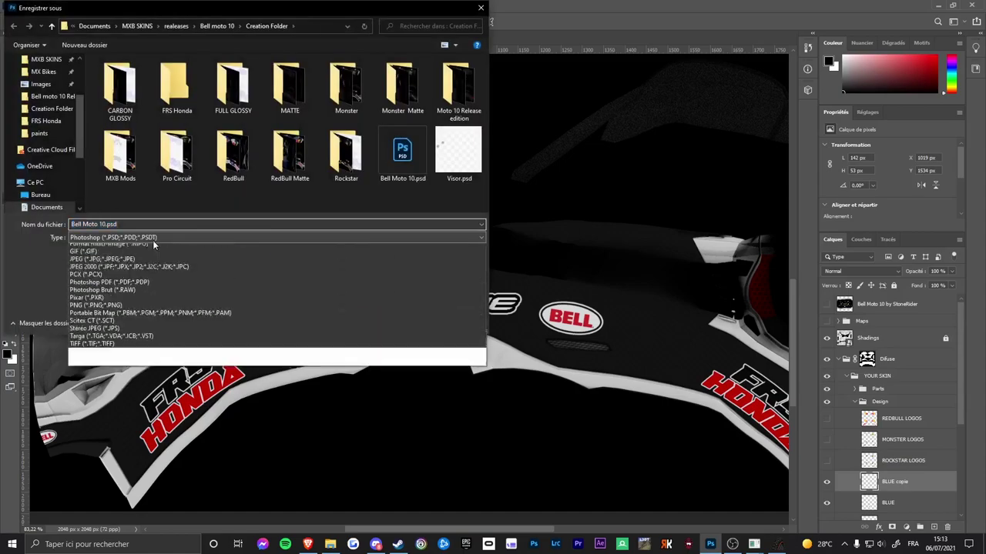
left_click(111, 409)
double_click(157, 88)
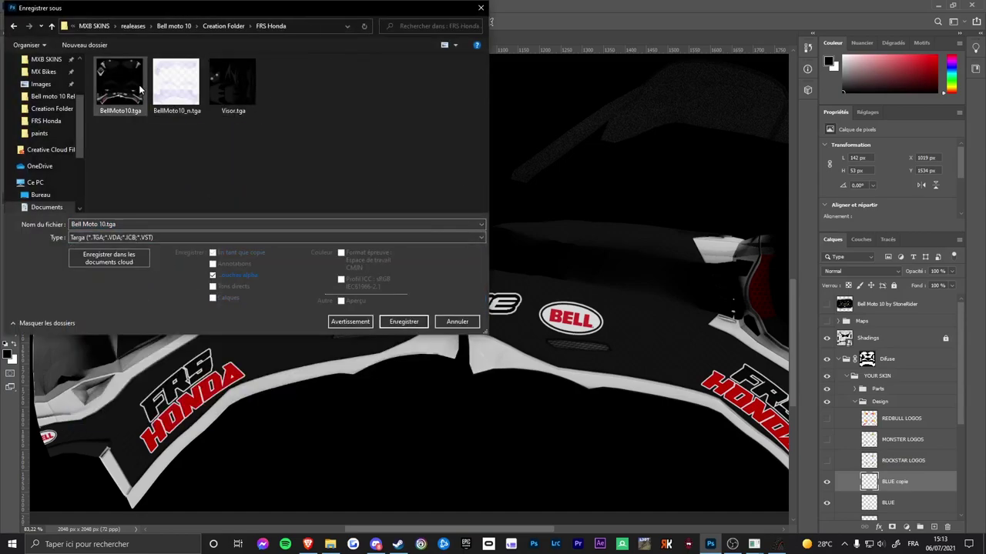
double_click(141, 91)
left_click(516, 271)
left_click(523, 181)
Reload the textures in PaintEd, preview BellMoto10 and repack the paint, overwriting FRS Honda.pnt in the Bell_moto_10 paints folder.
mouse_move(754, 544)
left_click(814, 497)
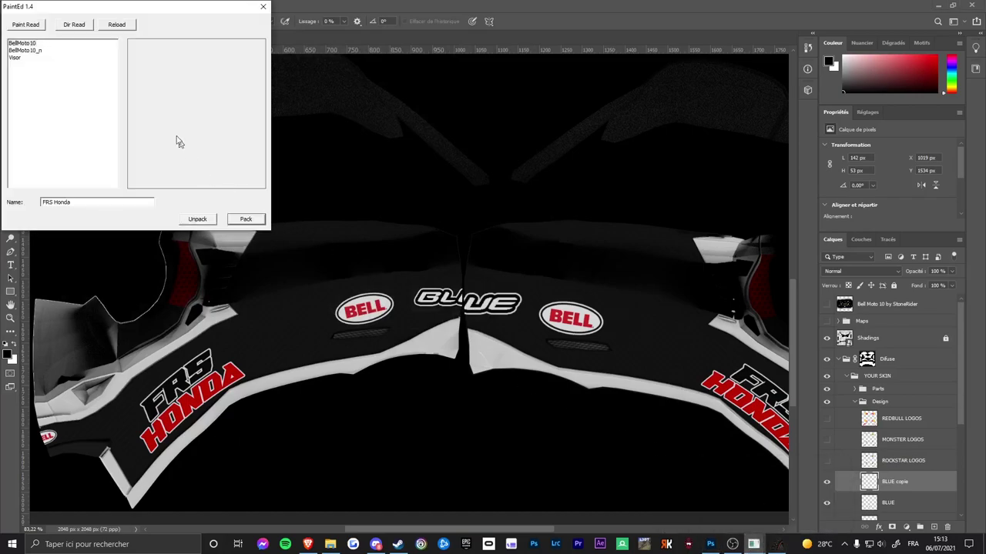
left_click(111, 26)
left_click(24, 44)
left_click(245, 219)
double_click(265, 102)
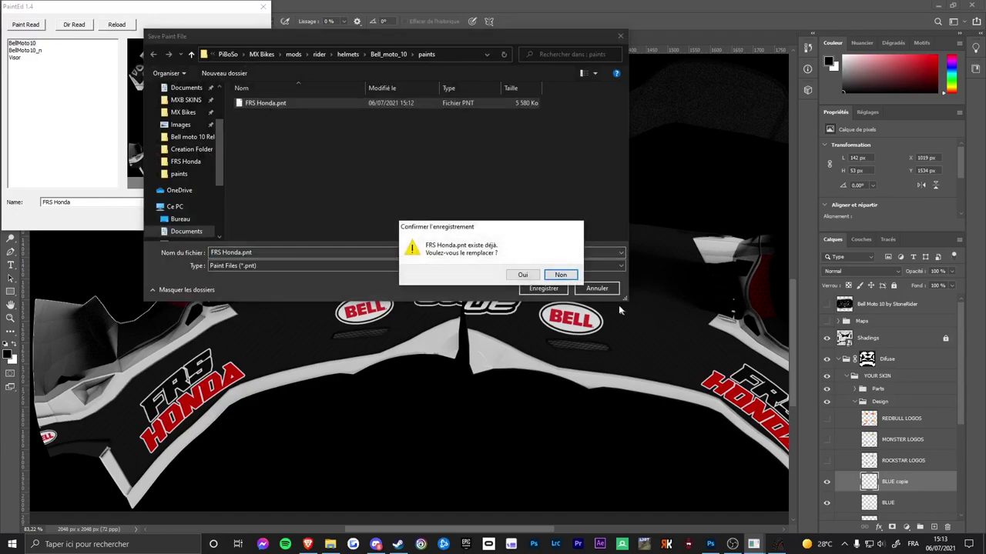
left_click(524, 275)
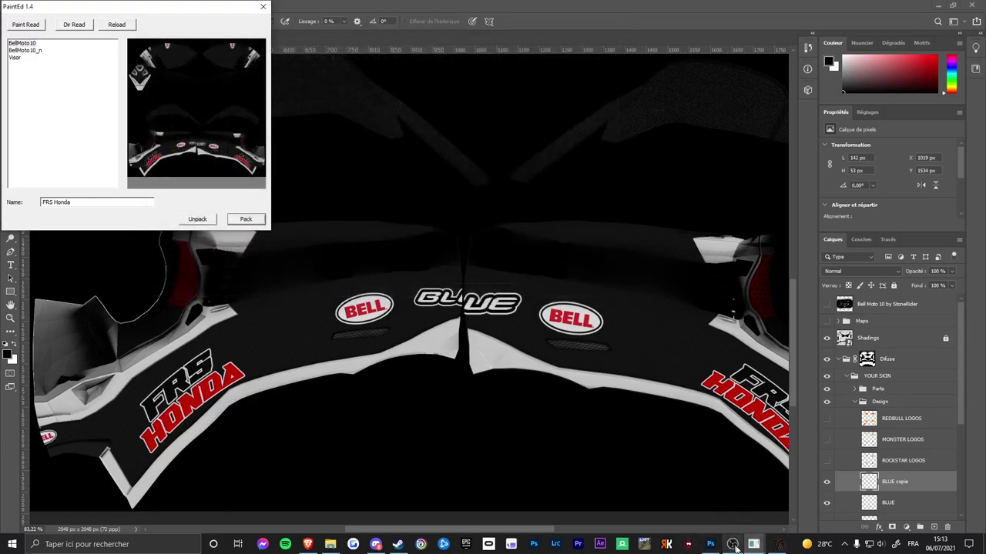
Switch to MX Bikes and reselect the FRS Honda helmet paint to check the BLUE logo's alignment on the helmet.
mouse_move(759, 547)
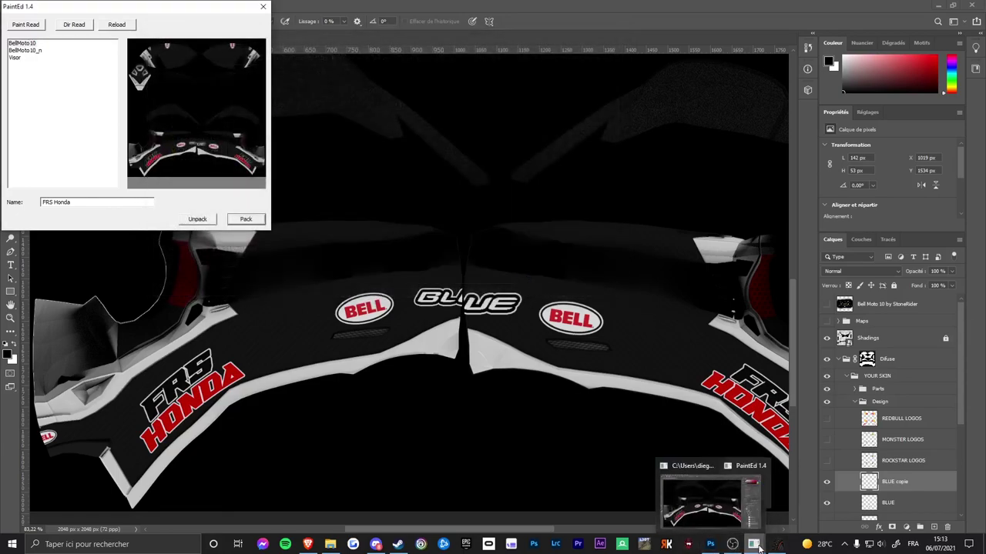
left_click(802, 514)
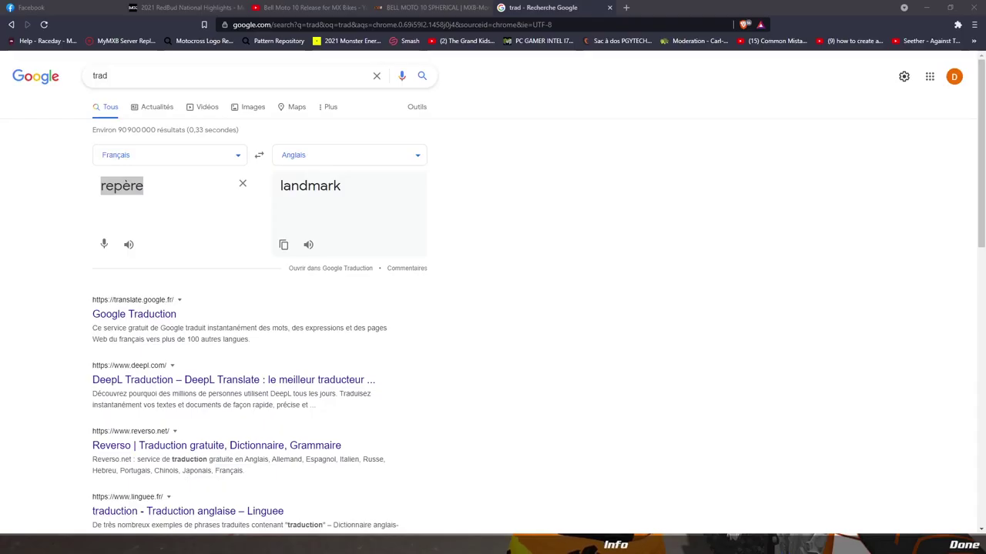
key("alt+Tab")
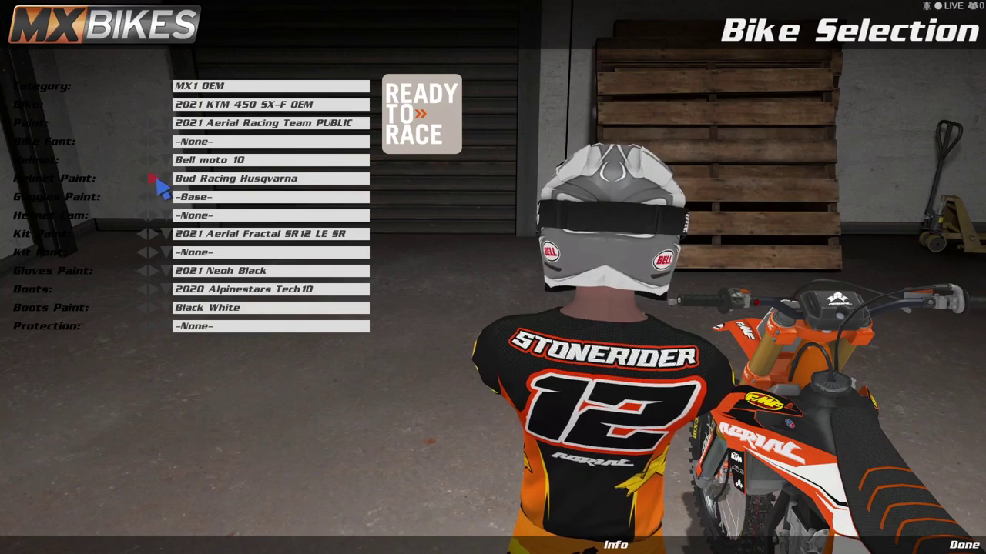
left_click(154, 180)
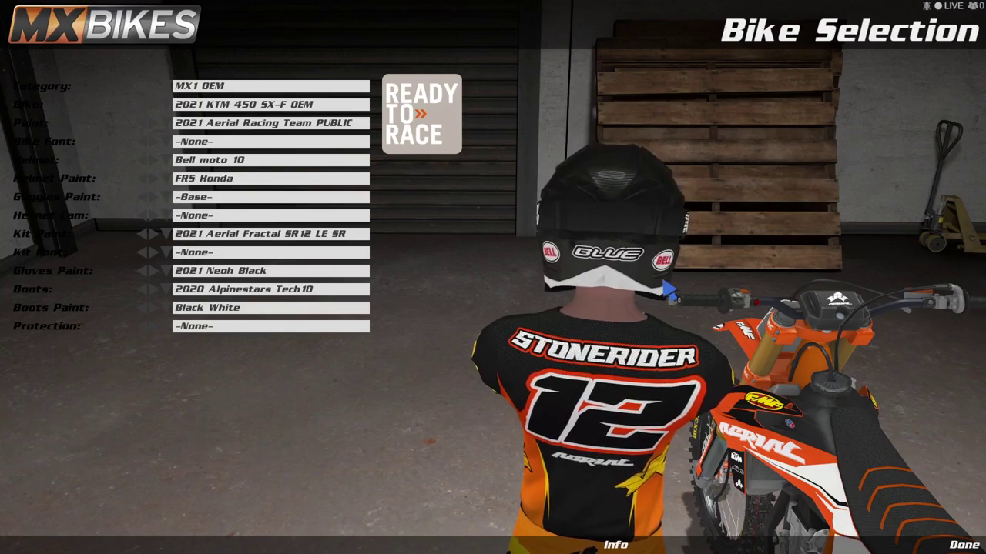
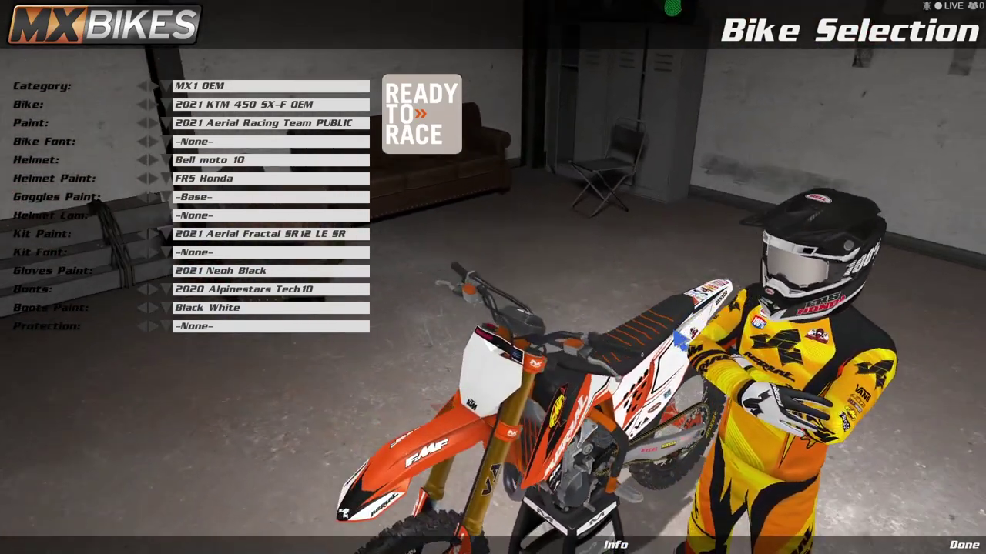
Leave the game after viewing the helmet's rear and open Visor.psd from the Bell moto 10 Creation Folder in Photoshop.
left_click_drag(669, 332, 585, 349)
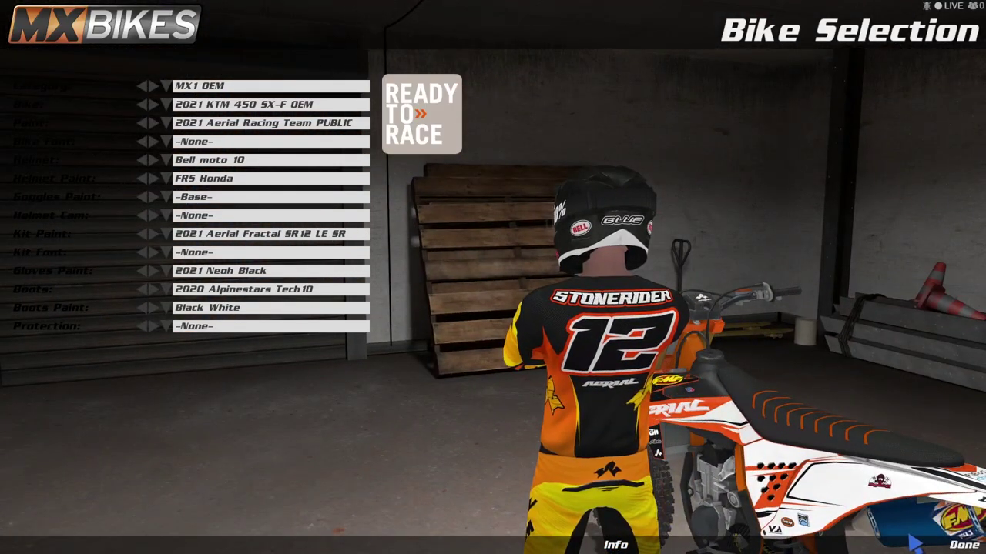
key("alt+Tab")
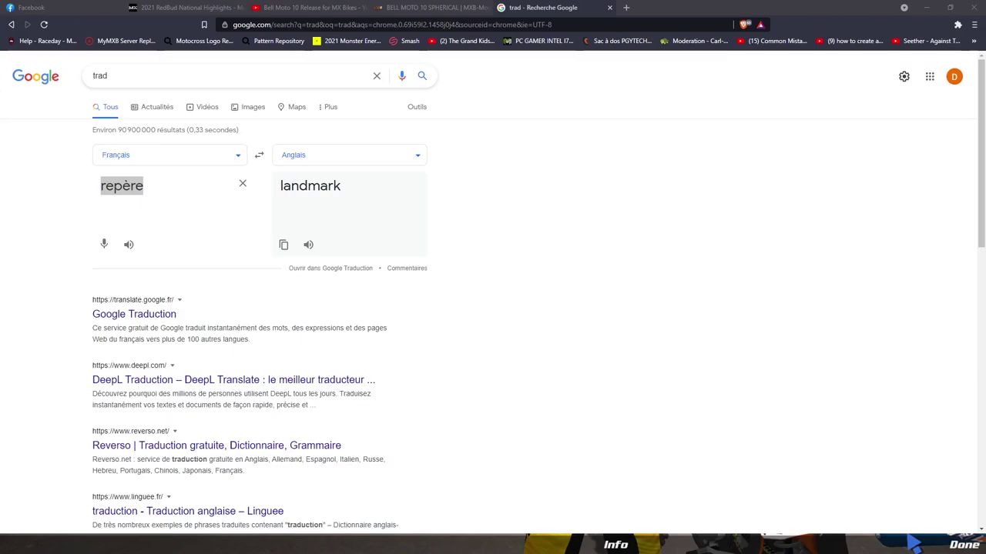
key("alt+Tab")
left_click(331, 544)
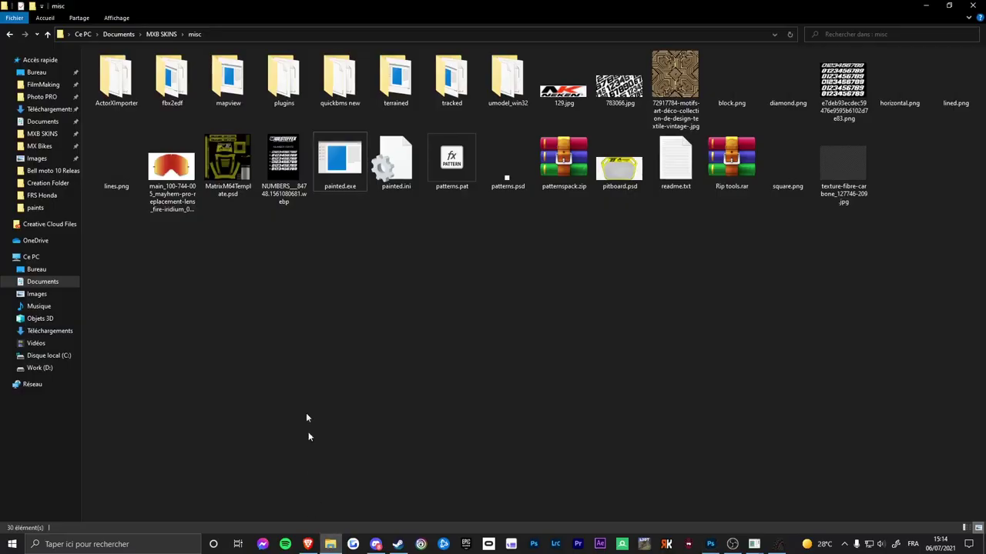
left_click(9, 34)
left_click(10, 35)
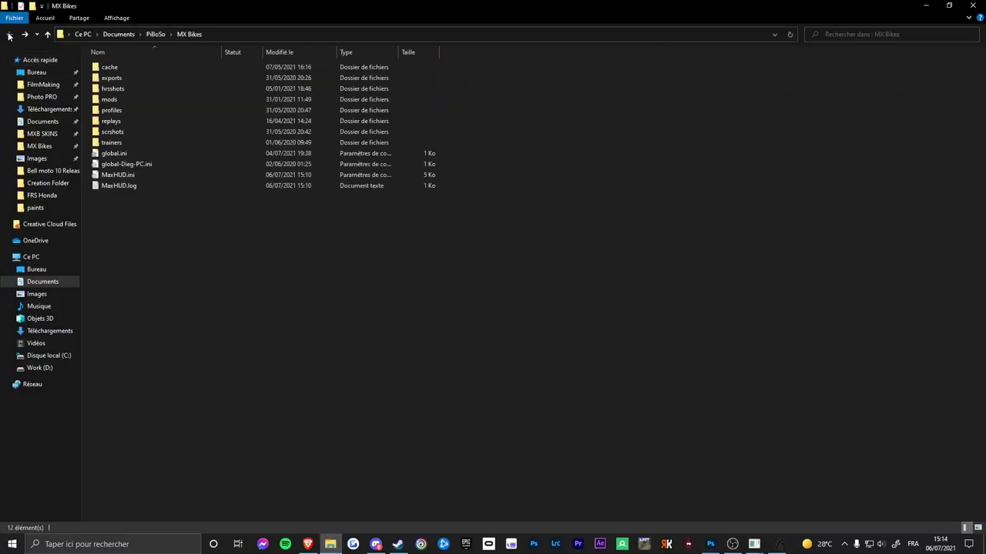
left_click(23, 34)
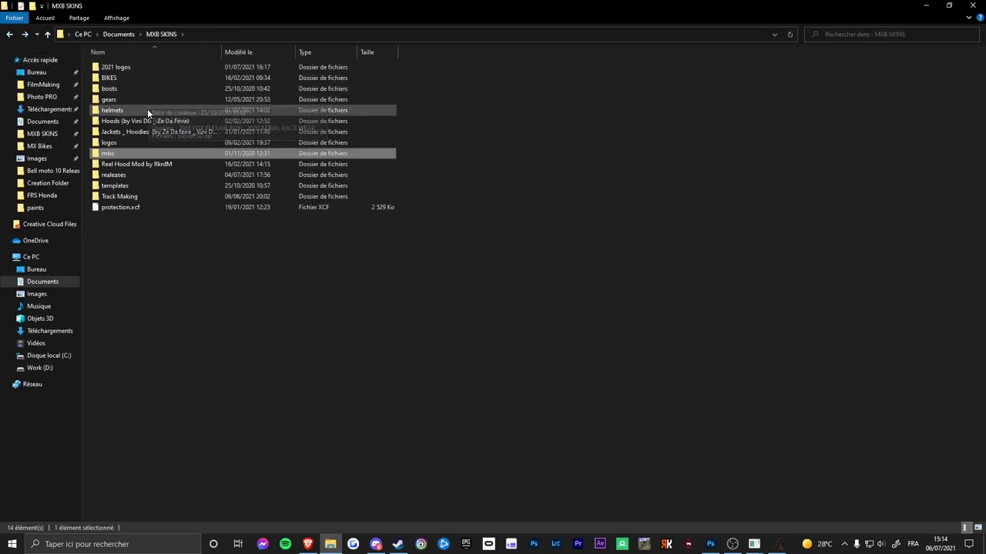
double_click(134, 175)
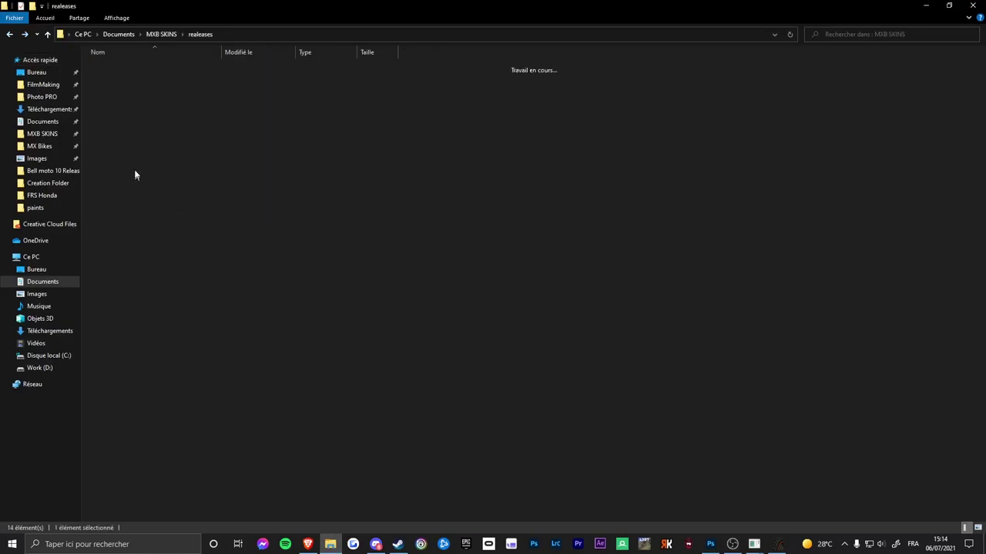
double_click(140, 89)
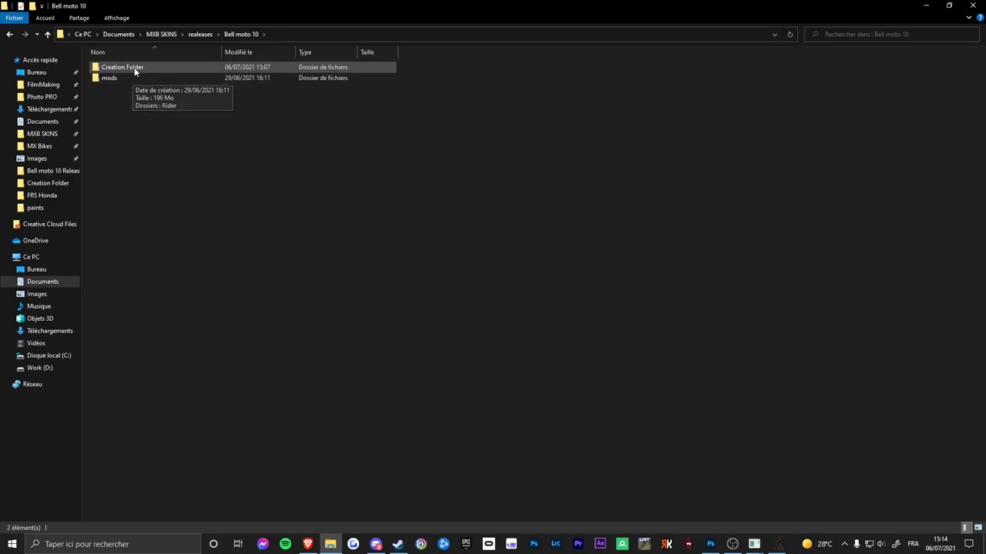
double_click(134, 67)
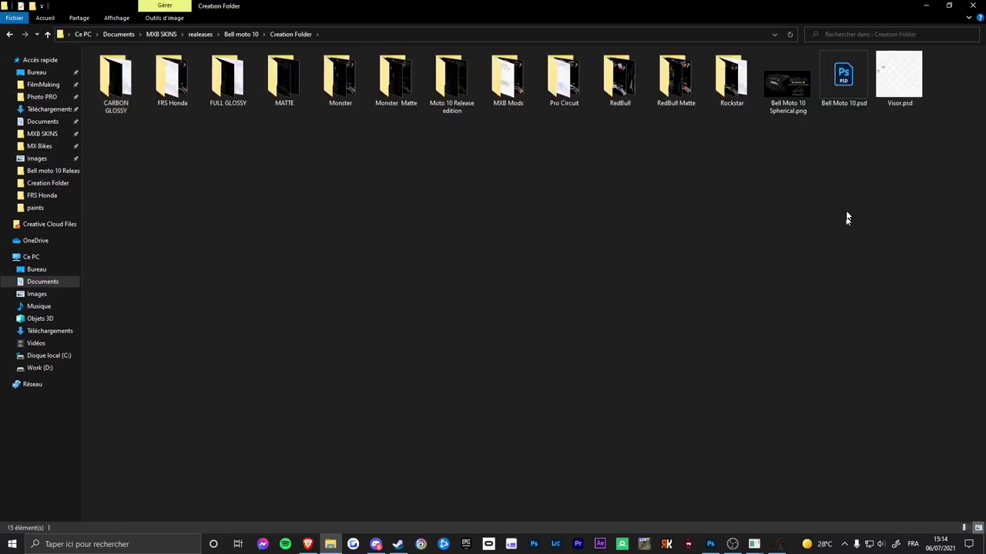
left_click(915, 77)
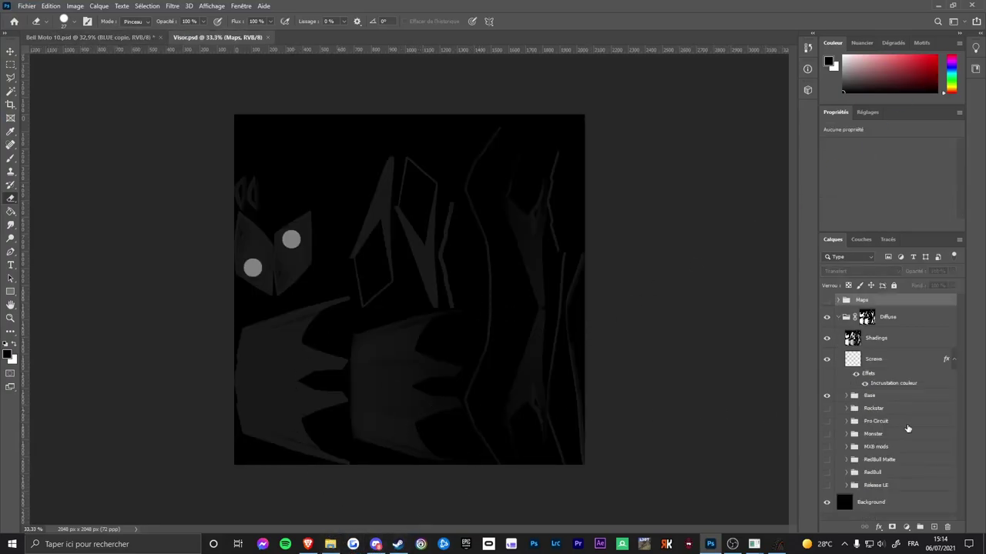
Duplicate the two aerial logo layers of the Rockstar group into the Base group, and hide the Rockstar group.
left_click(846, 396)
left_click(846, 396)
left_click(847, 408)
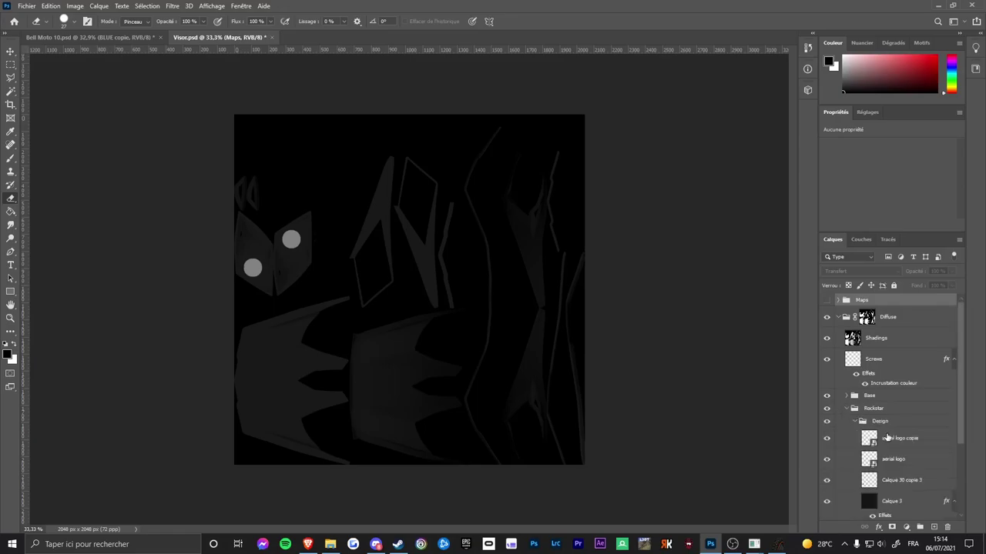
left_click(887, 437)
left_click(916, 462, "shift")
key("ctrl+j")
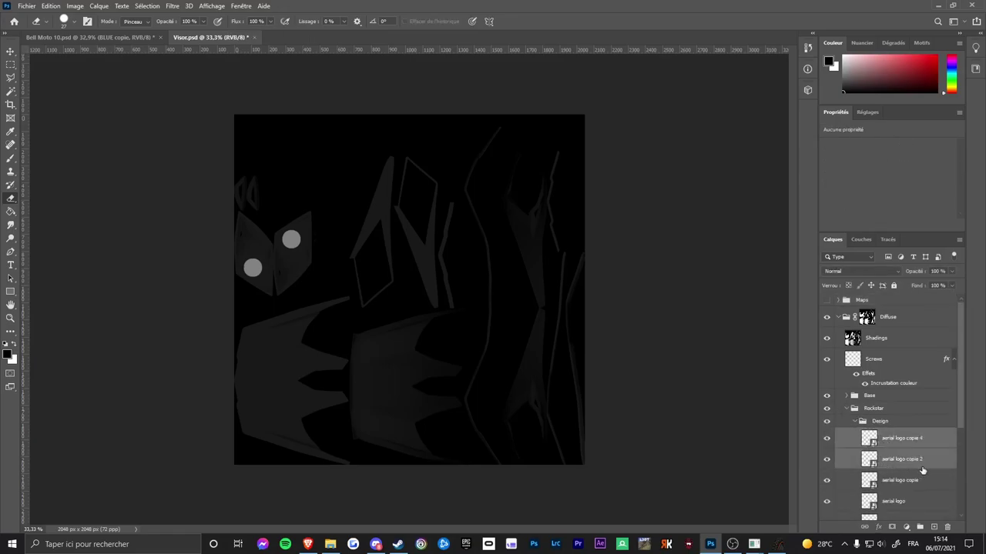
left_click_drag(890, 442, 871, 397)
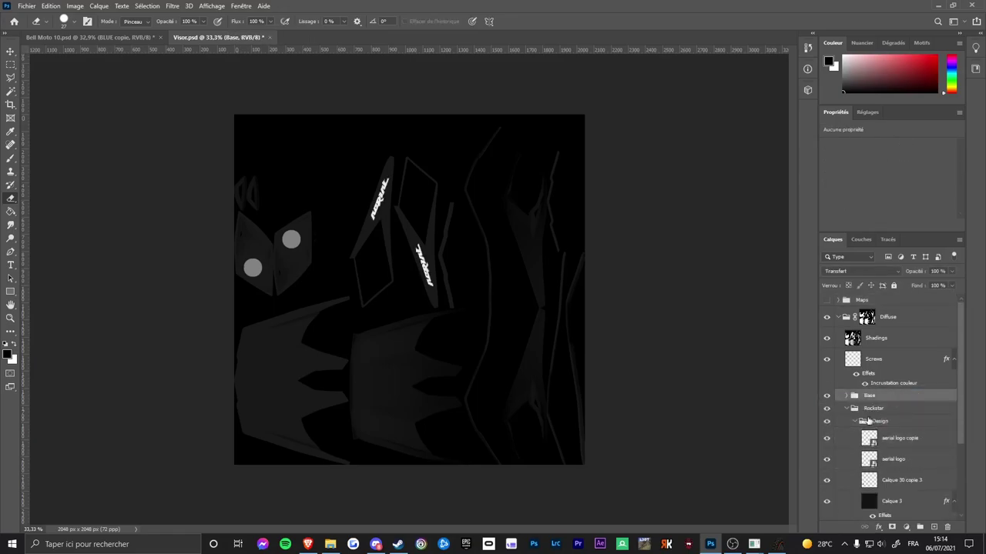
left_click(854, 422)
left_click(845, 409)
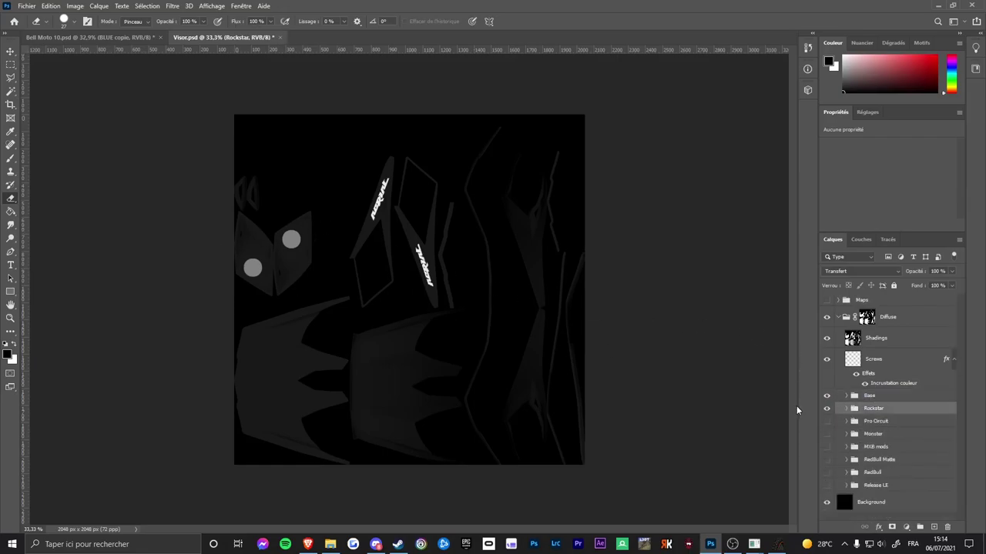
left_click(827, 408)
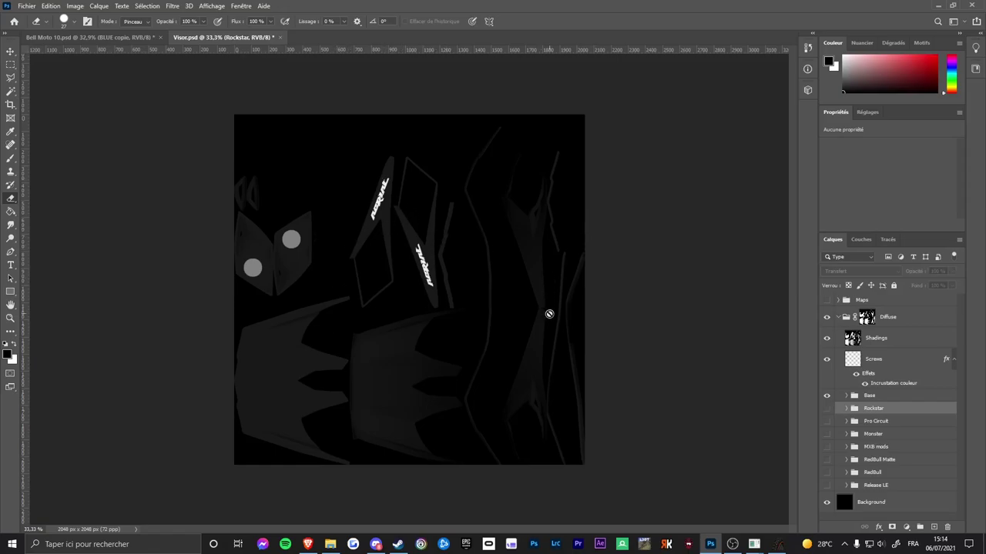
Move the two copied aerial logo layers into the Design group inside Base, above Calque 2.
left_click(867, 396)
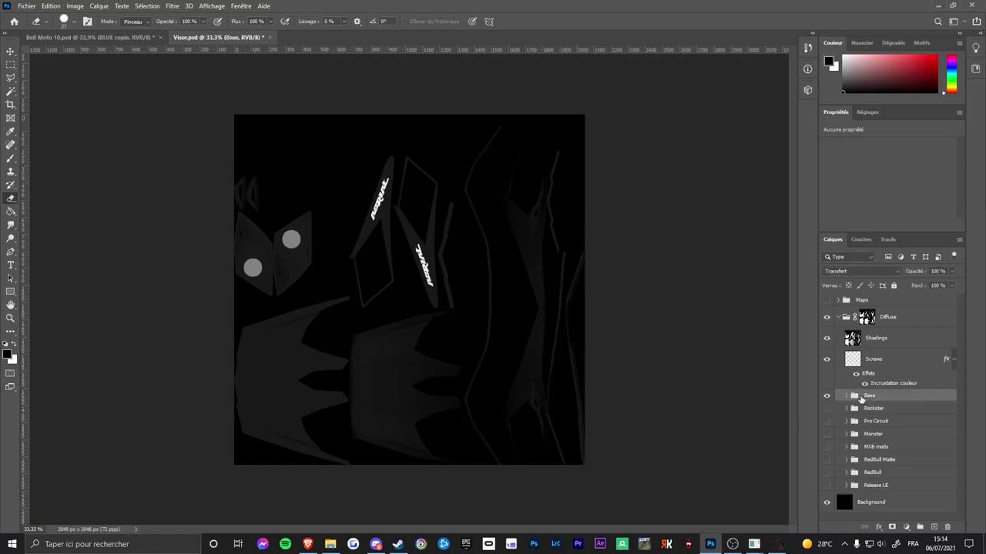
left_click(846, 395)
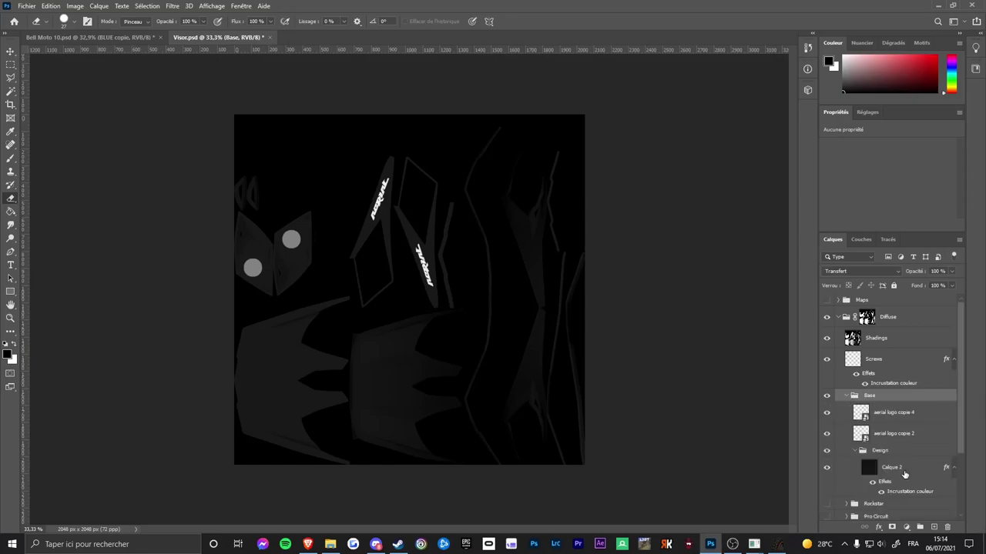
left_click(886, 419)
left_click(887, 433, "shift")
left_click_drag(887, 433, 892, 450)
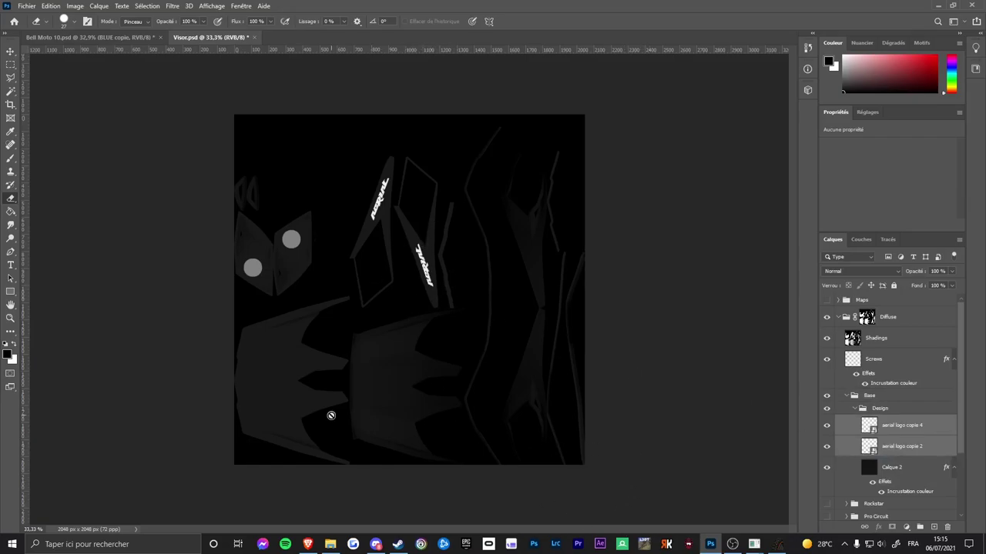
Place the FRS Honda logo Untitled-1.png from the downloads folder onto the visor's top surface, enlarged to about 191%.
left_click_drag(245, 393, 268, 400)
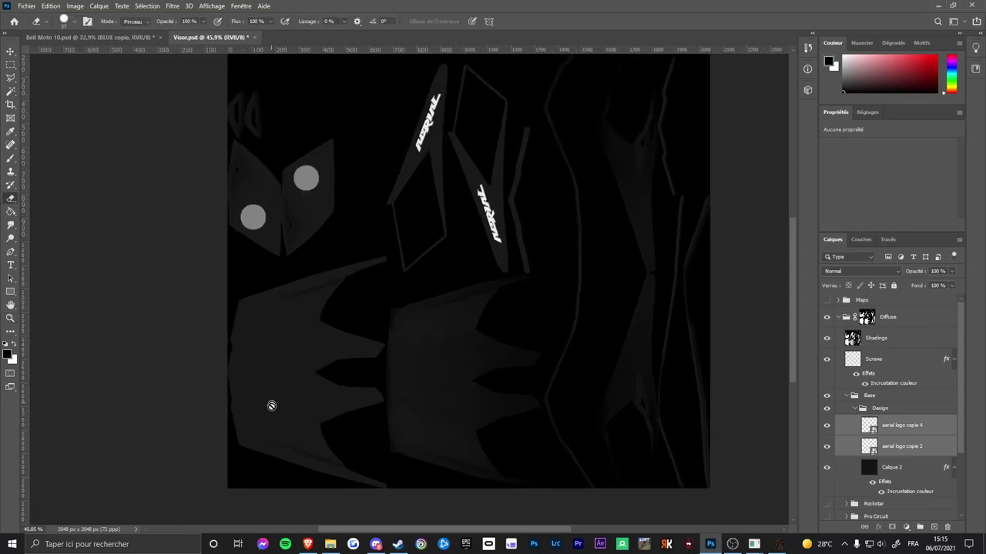
left_click(333, 546)
left_click(337, 544)
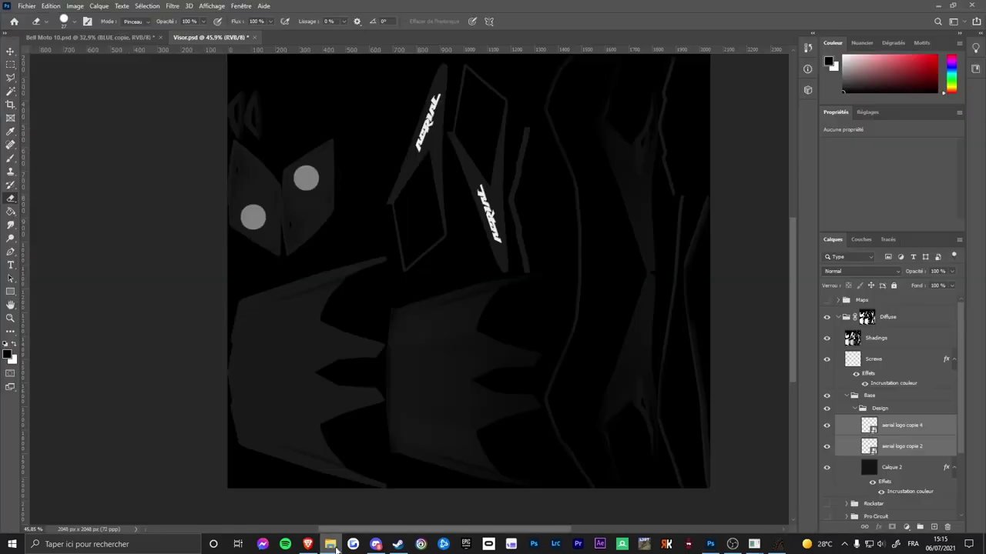
left_click(337, 545)
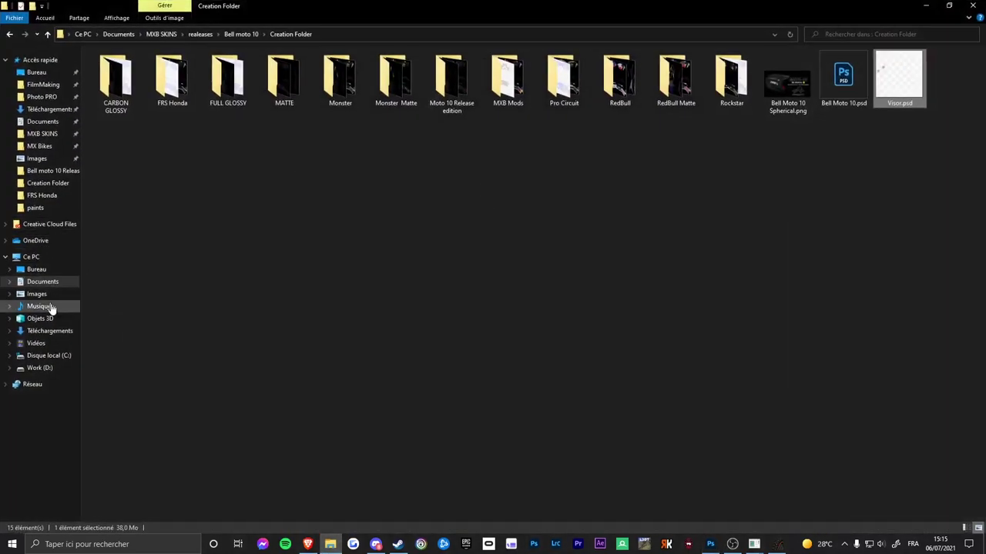
left_click(50, 331)
left_click_drag(114, 85, 290, 381)
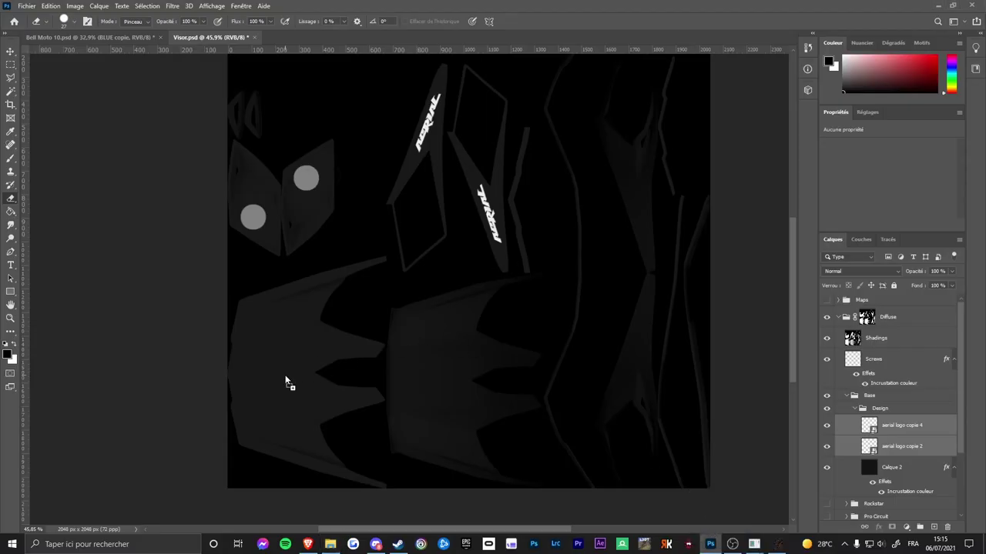
left_click_drag(501, 274, 308, 379)
left_click_drag(327, 337, 423, 262)
left_click_drag(370, 342, 324, 372)
Rotate the FRS Honda logo 90° clockwise and position it near the visor's front edge.
right_click(309, 370)
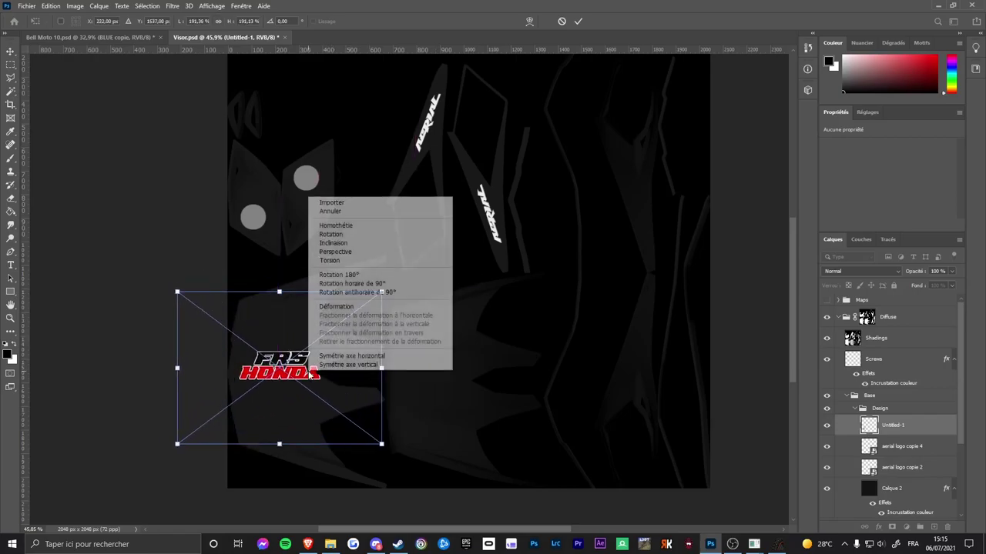
left_click(444, 284)
left_click_drag(319, 379, 308, 381)
key("e")
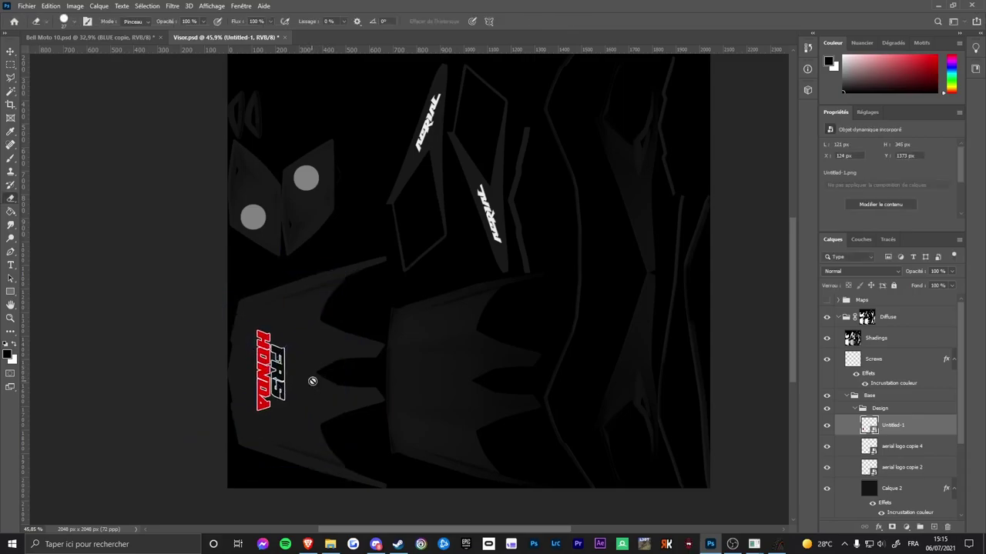
Show the Maps wireframe and shift the FRS Honda logo down to Y 1555 px to centre it on the visor's midline.
left_click(828, 301)
key("ctrl+t")
scroll(257, 383, "up", 5)
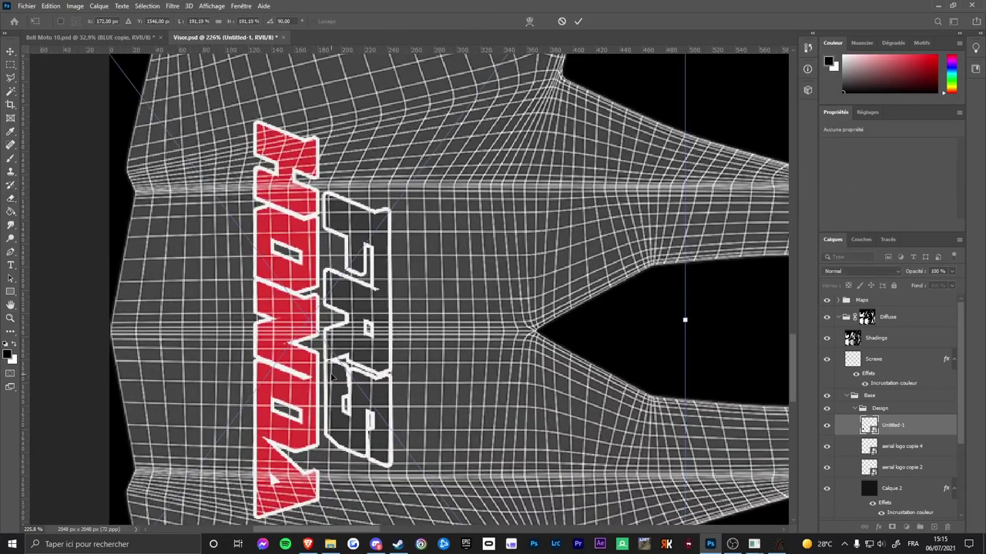
key("Down")
key("Down")
key("Down")
key("Down")
key("Down")
key("Down")
key("Down")
key("Down")
key("Down")
key("Down")
key("Down")
key("Down")
key("Up")
key("Up")
key("Up")
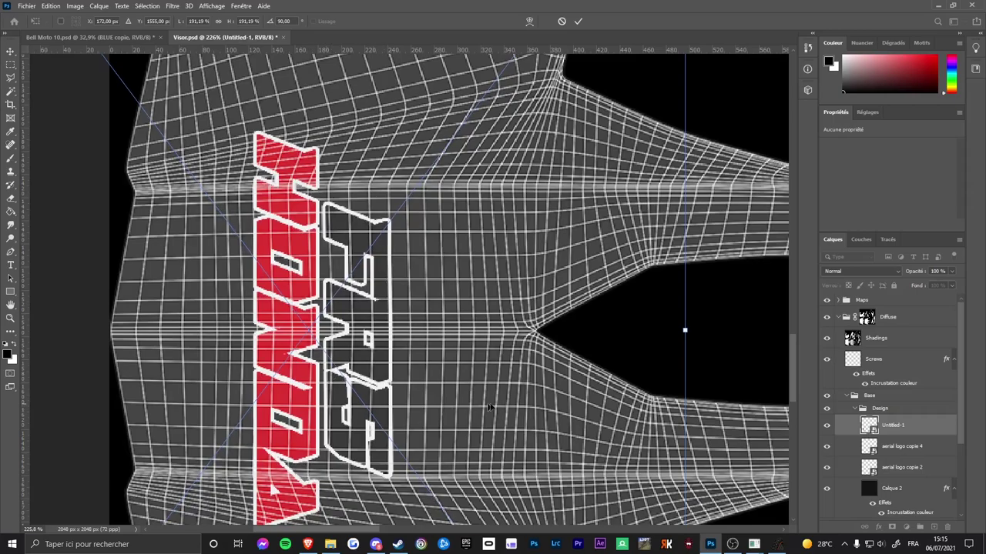
Scale the FRS Honda logo down to about 120% and shift it along the visor's midline to X 141 px.
left_click_drag(685, 337, 406, 342)
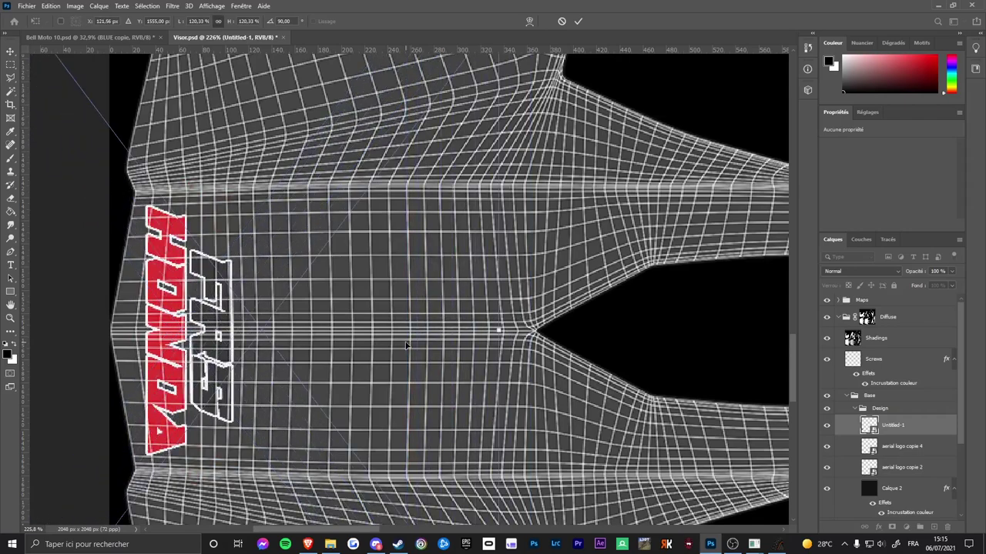
key("shift+Right")
key("shift+Right")
key("shift+Right")
key("shift+Right")
key("shift+Right")
key("shift+Right")
key("shift+Right")
key("shift+Right")
key("shift+Right")
key("shift+Right")
key("shift+Left")
key("shift+Left")
key("shift+Left")
key("shift+Left")
key("shift+Left")
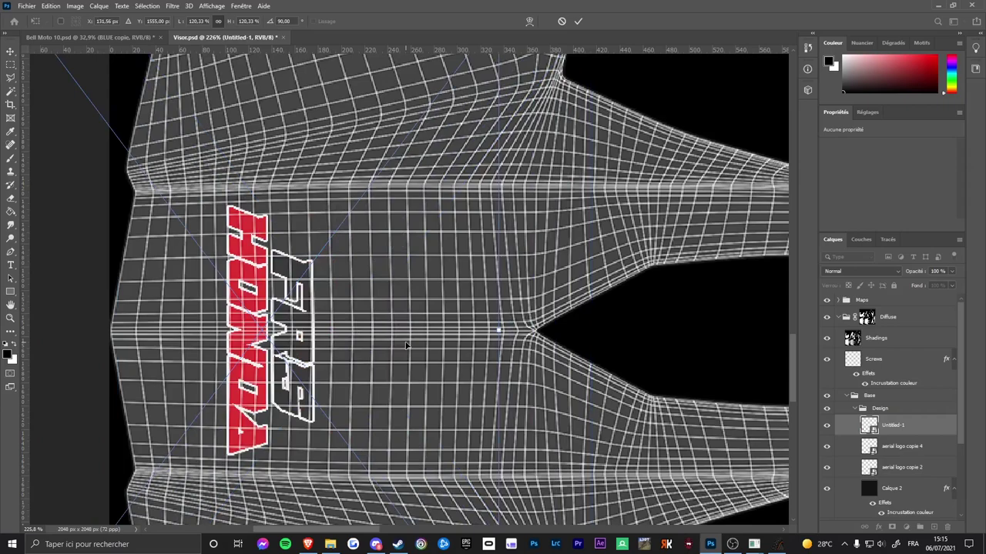
key("shift+Right")
key("shift+Right")
key("shift+Right")
key("shift+Right")
key("shift+Right")
key("Return")
key("ctrl+0")
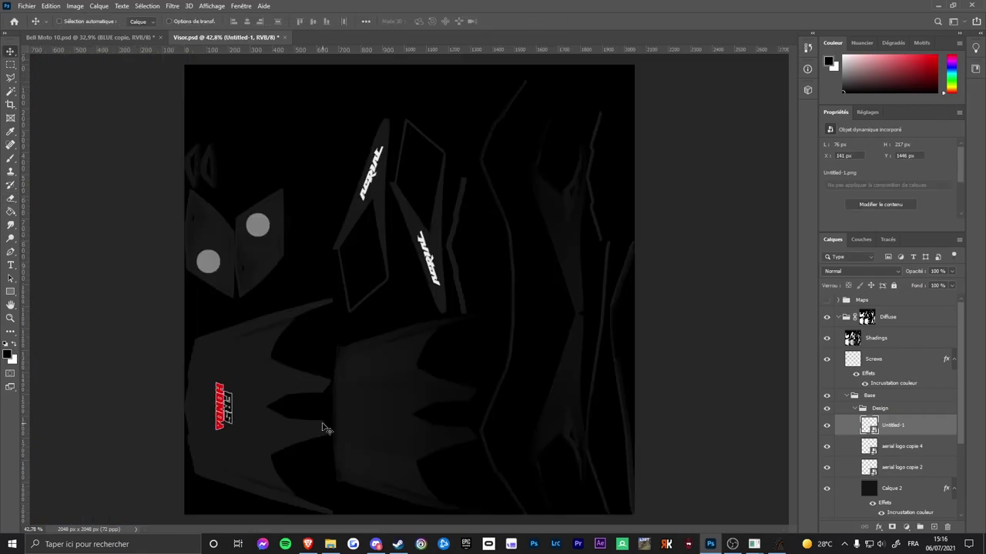
With the Maps group hidden, nudge the FRS Honda logo towards the visor's front edge to X 121 px.
key("shift+Right")
key("shift+Left")
key("shift+Left")
key("shift+Left")
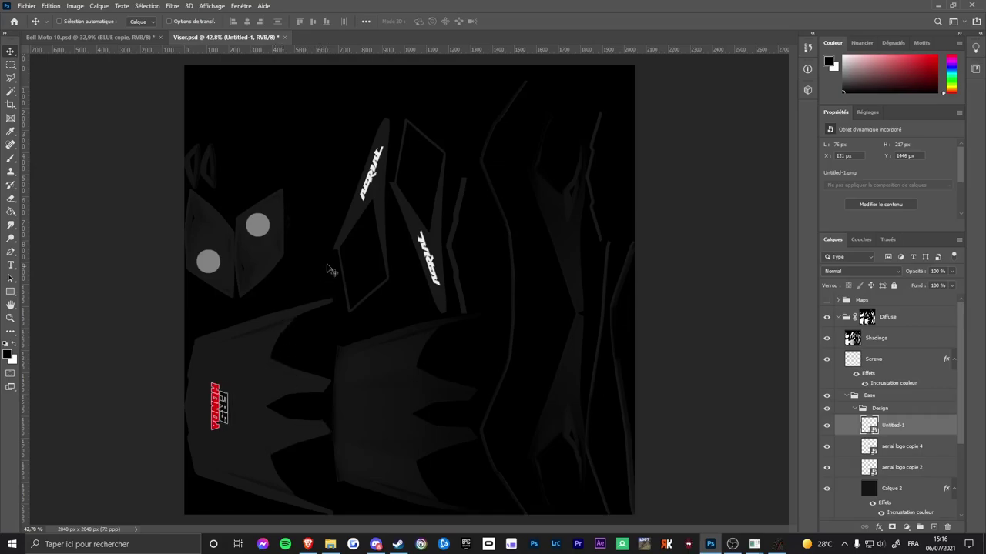
Save the visor texture in Targa format, replacing Visor.tga in the FRS Honda folder.
left_click(26, 4)
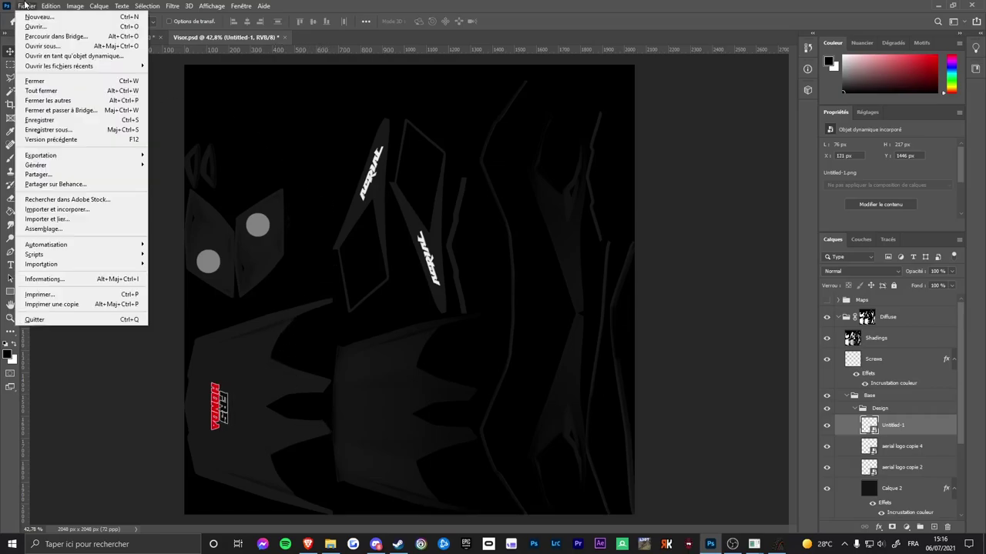
left_click(77, 128)
left_click(193, 237)
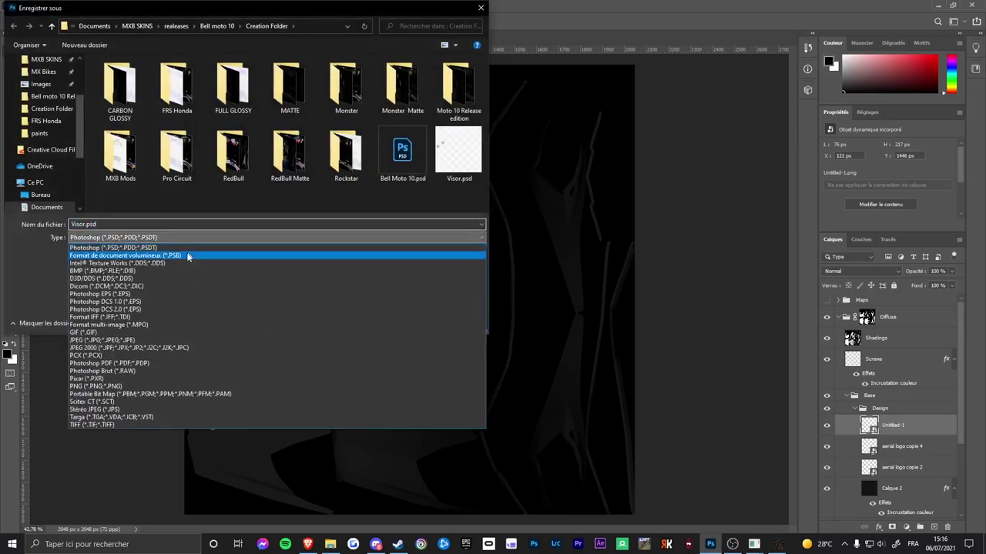
left_click(149, 418)
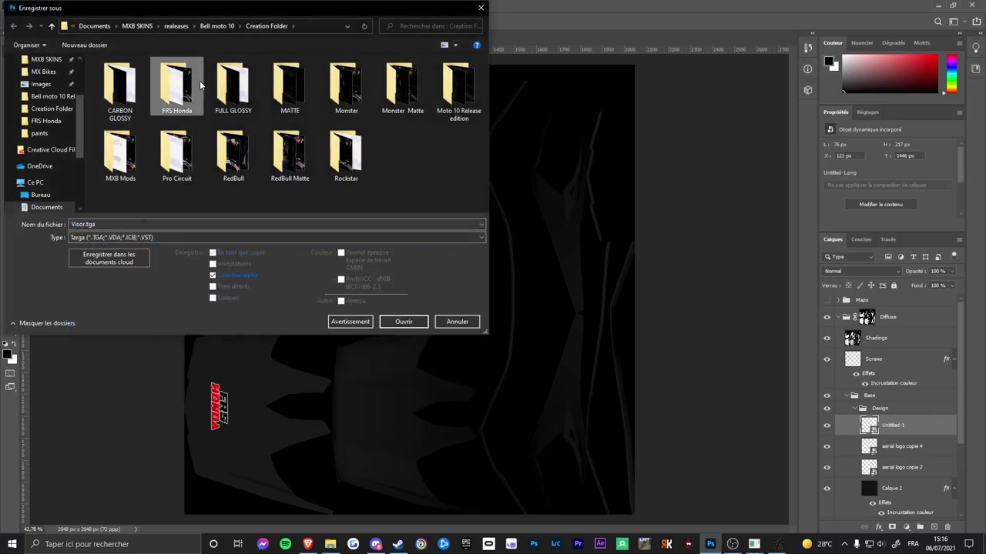
double_click(177, 85)
left_click(233, 85)
left_click(403, 322)
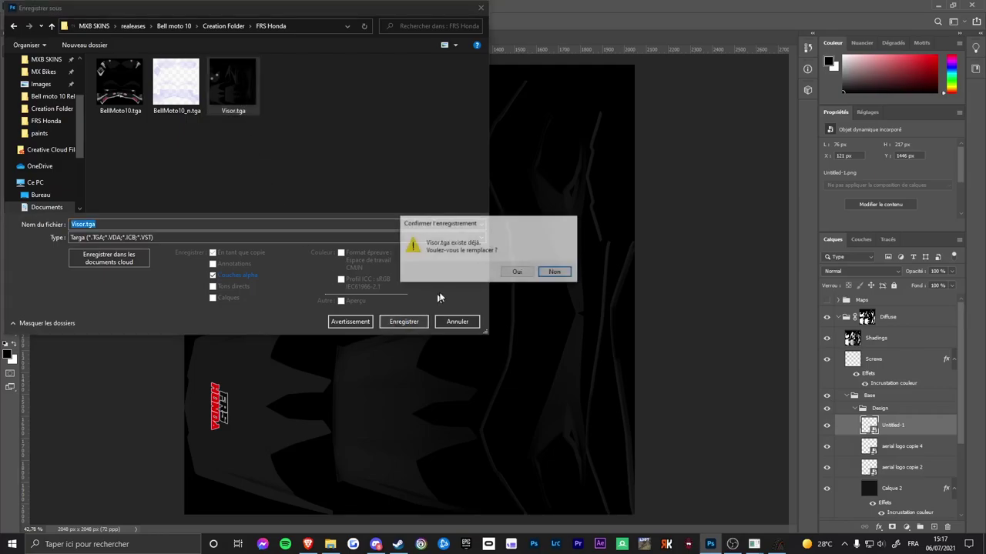
left_click(519, 271)
left_click(520, 180)
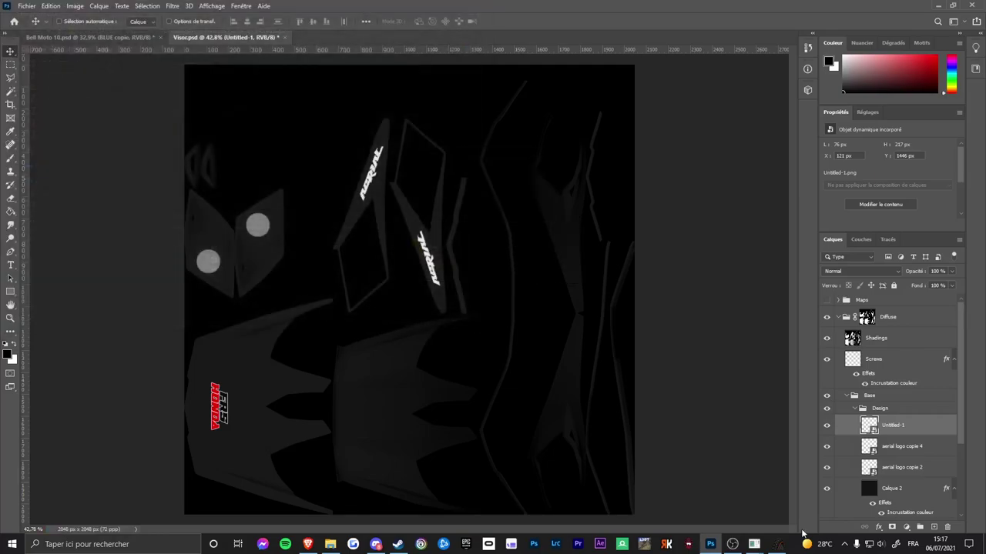
Switch to PaintEd, reload the textures, preview the BellMoto10, BellMoto10_n and Visor files, and pack the paint as FRS Honda.
mouse_move(759, 538)
left_click(789, 508)
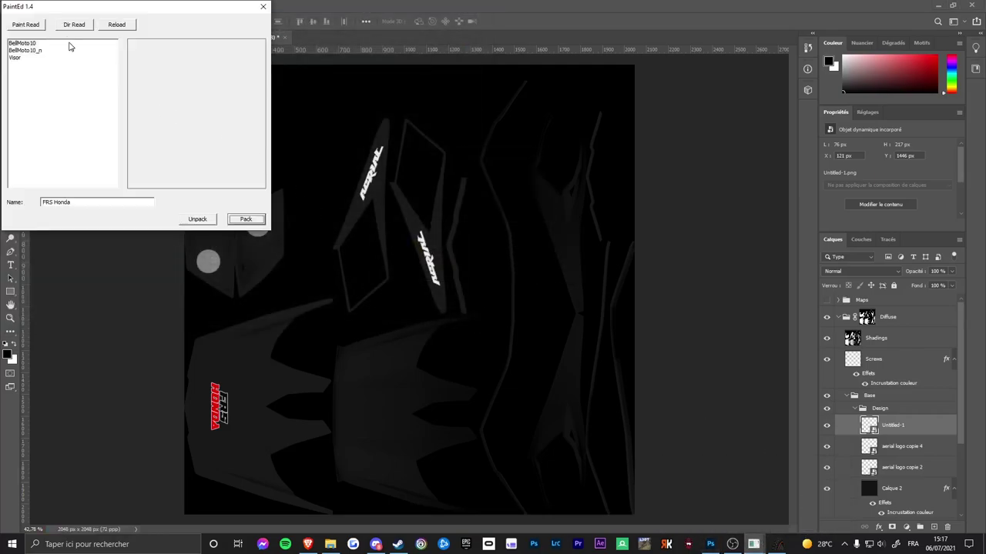
left_click(116, 25)
left_click(23, 44)
left_click(19, 51)
left_click(14, 58)
left_click(23, 44)
left_click(246, 219)
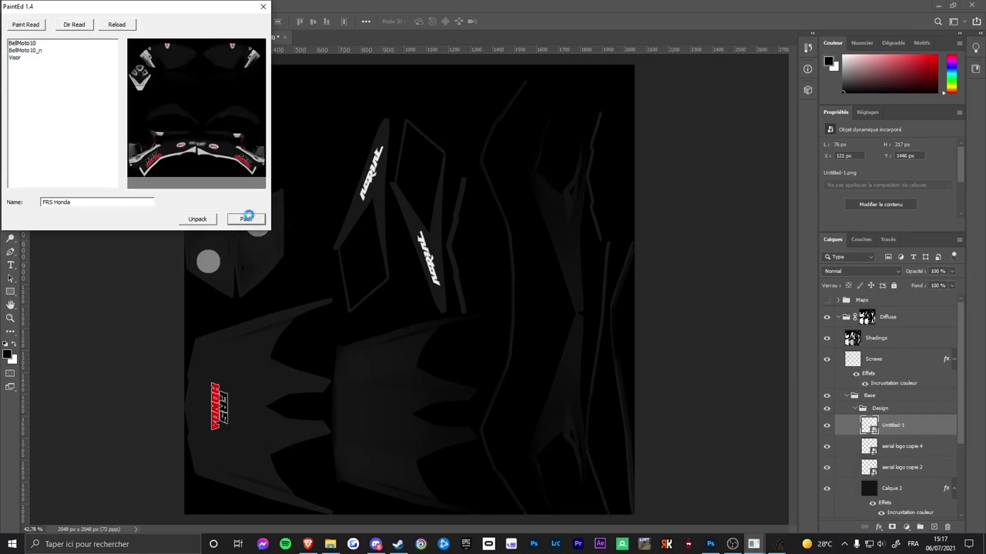
left_click(257, 108)
left_click(543, 288)
left_click(539, 275)
Switch to MX Bikes and refresh the helmet paint by changing to KBELL and back to FRS Honda, closing bike selection.
left_click(777, 544)
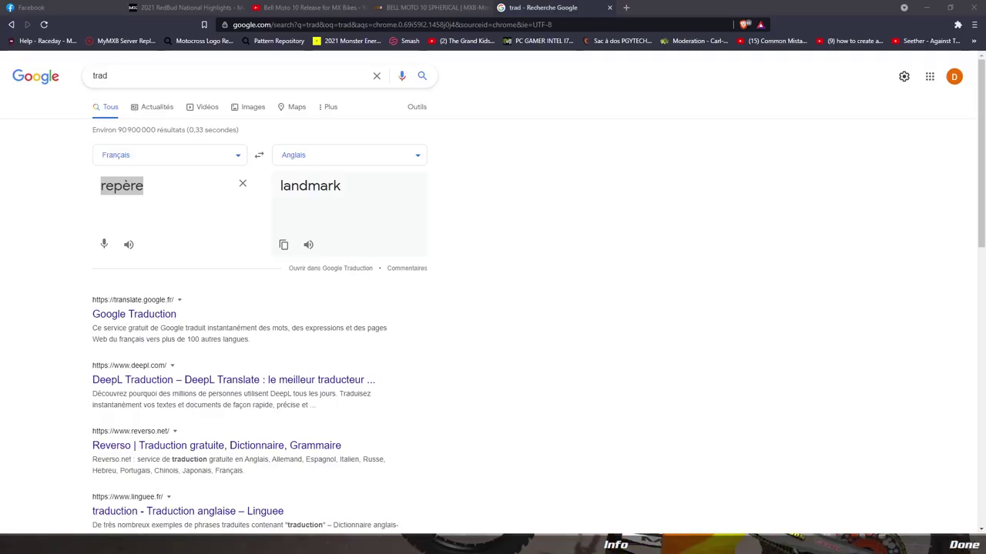
key("alt+Tab")
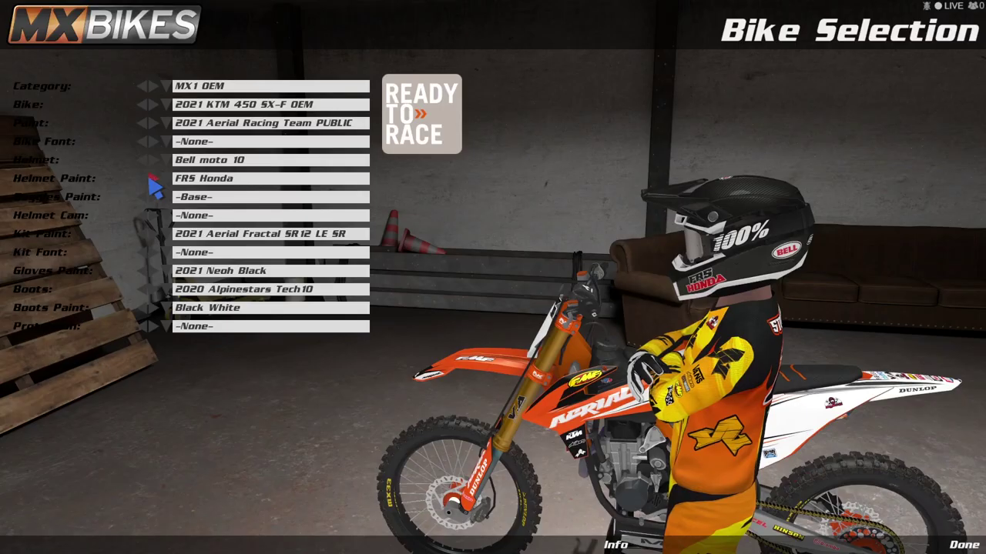
left_click(145, 178)
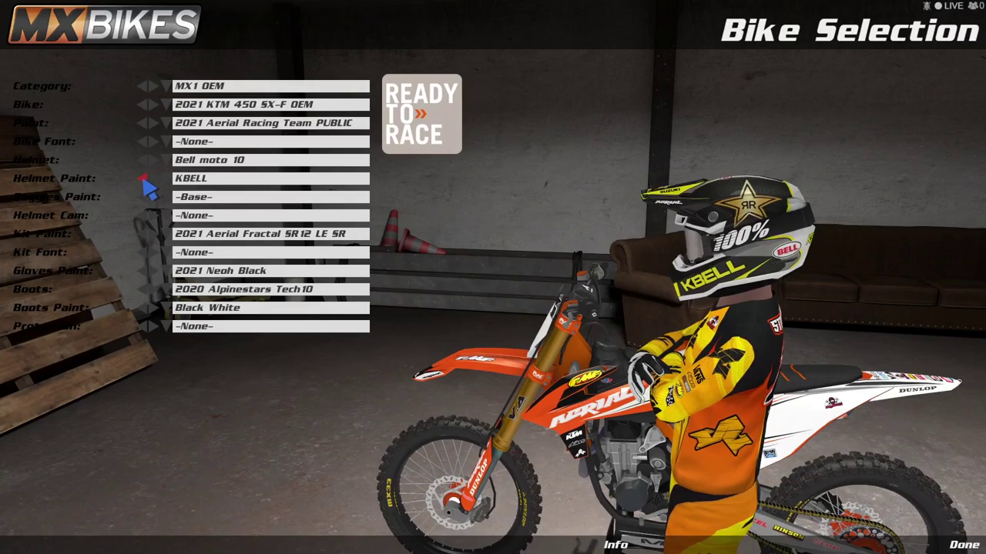
left_click(145, 178)
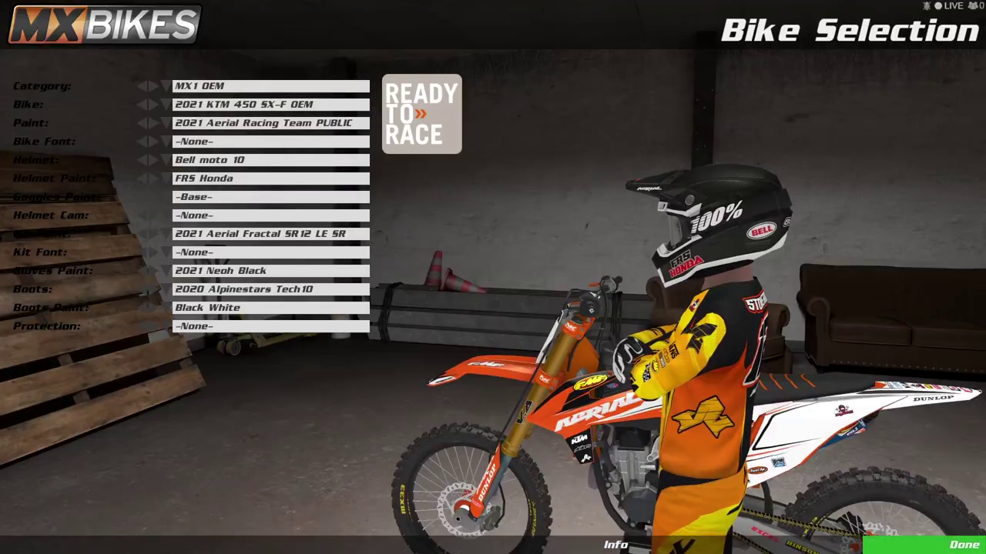
left_click(962, 544)
Start a testing session on the motocross track 2019 MXGP of Czech Republic.
left_click(184, 176)
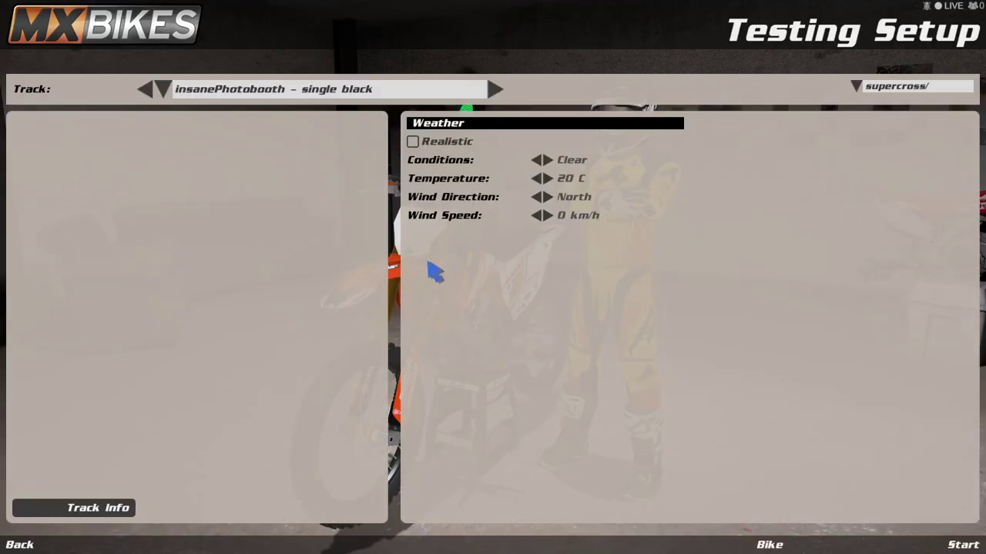
left_click(332, 86)
scroll(316, 212, "up", 11)
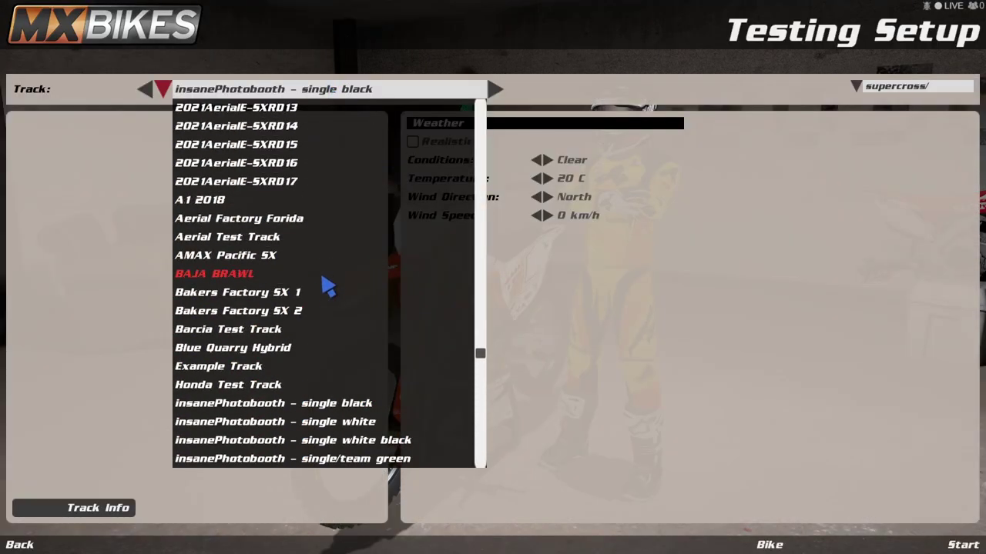
scroll(332, 297, "up", 8)
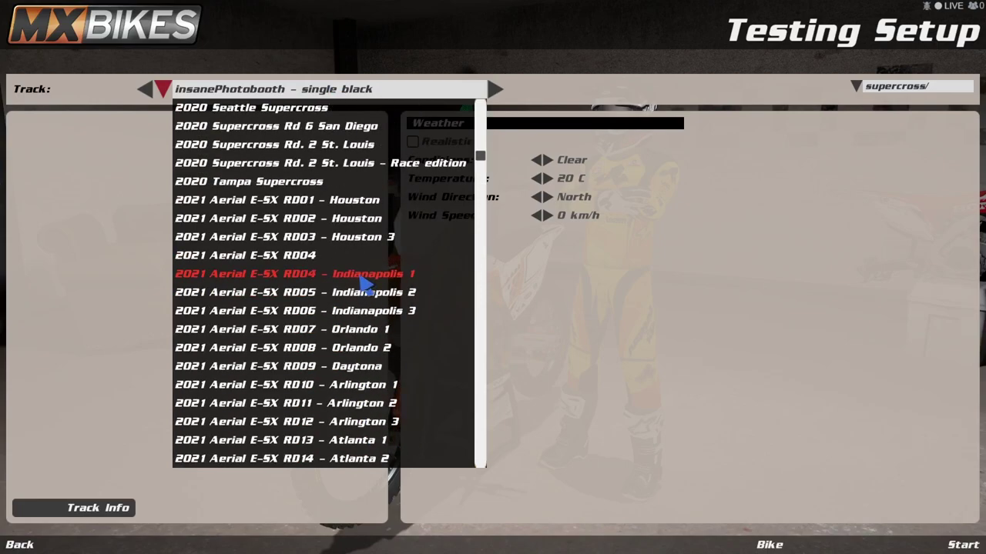
left_click(972, 90)
left_click(942, 92)
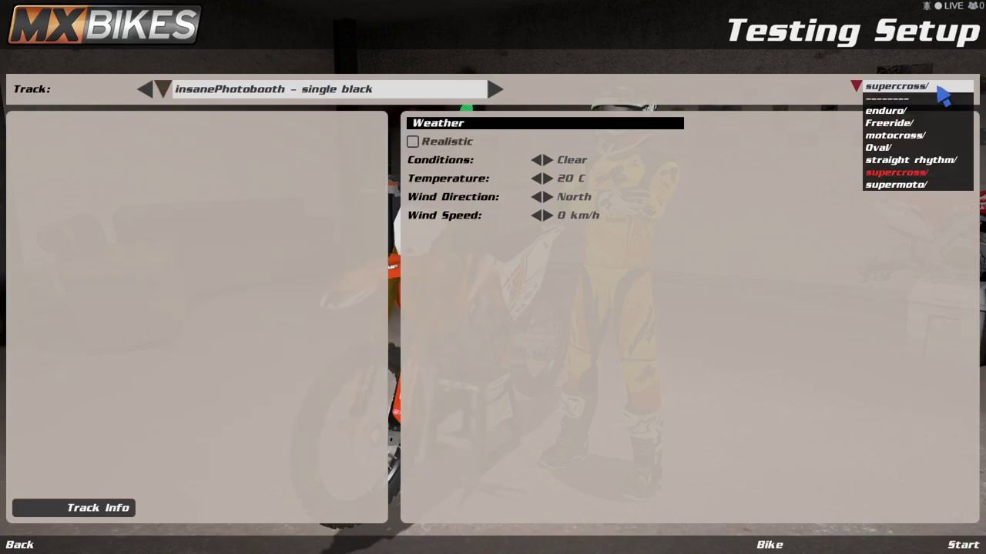
left_click(918, 136)
left_click(243, 97)
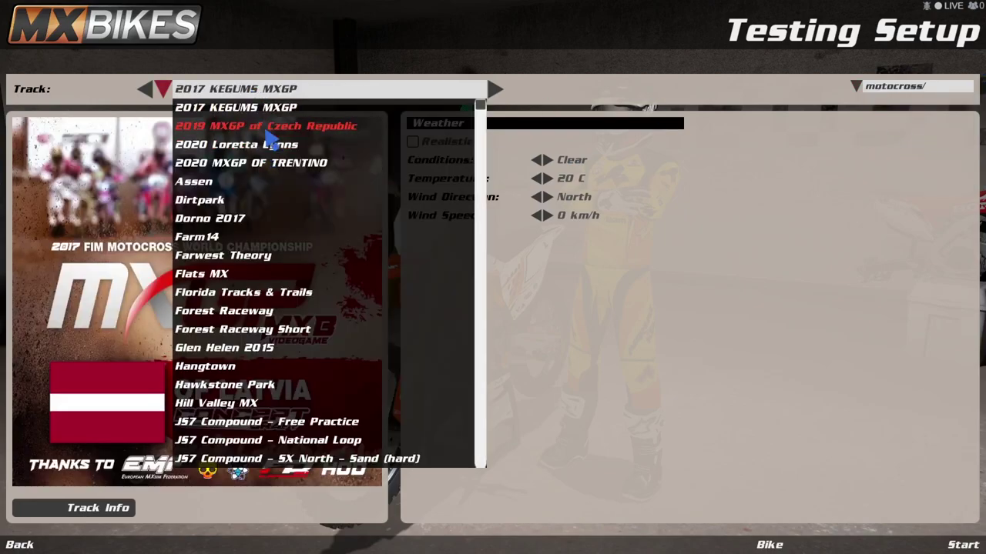
left_click(269, 125)
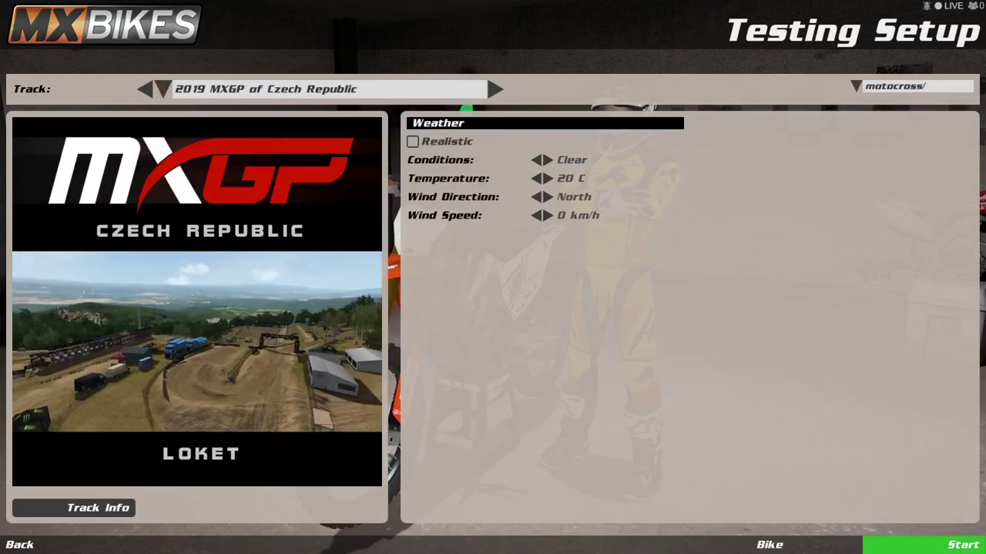
left_click(962, 544)
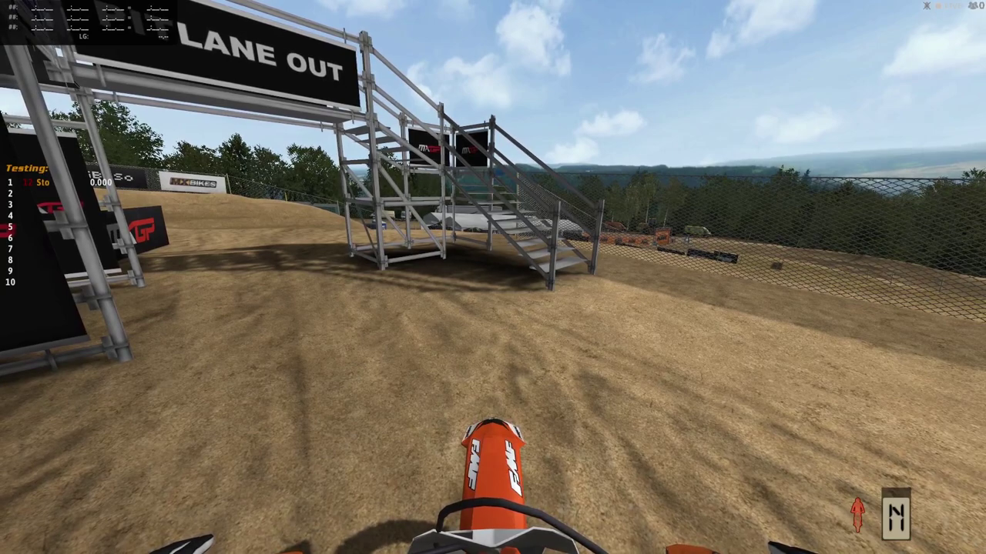
Pause the ride, open the replay and set its camera to Free-Roam.
key("Escape")
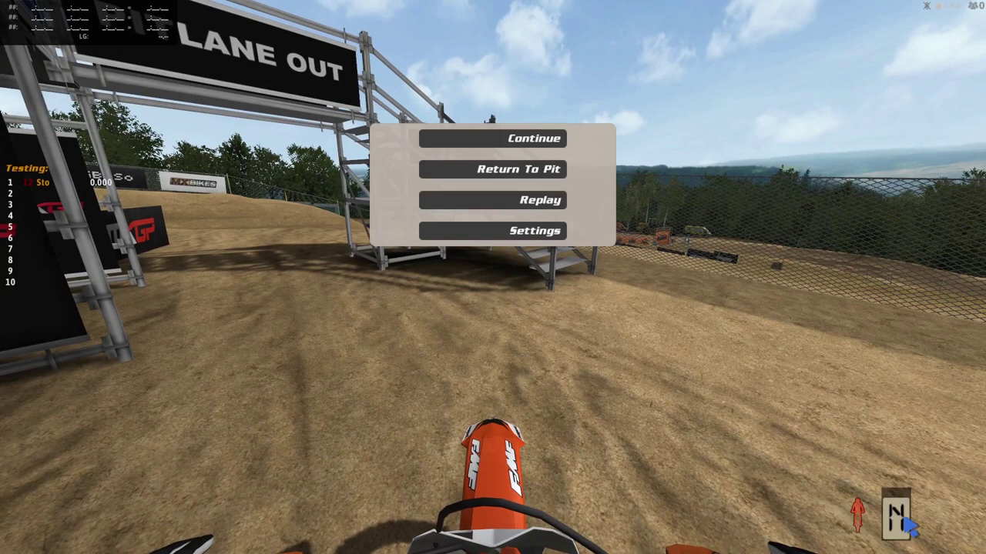
left_click(526, 210)
left_click(825, 31)
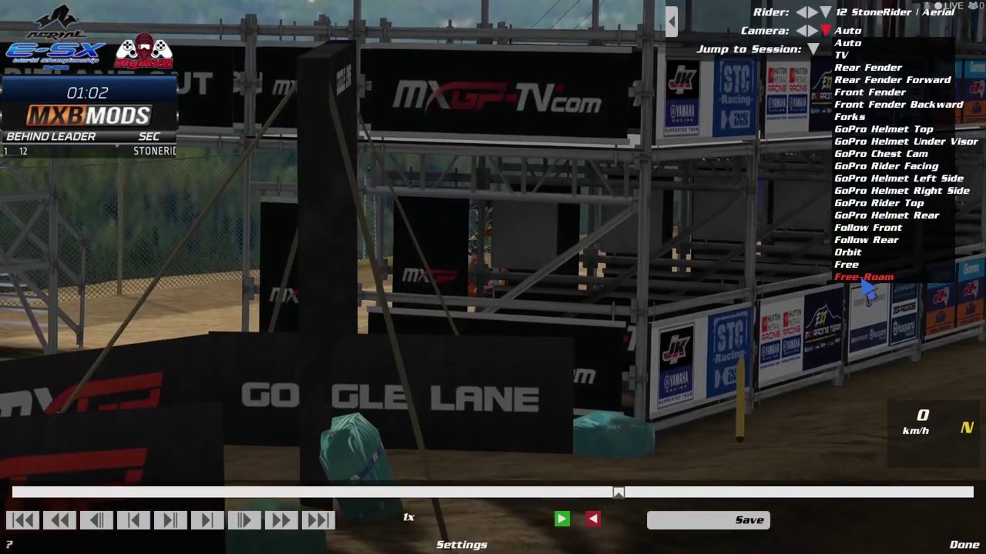
left_click(863, 278)
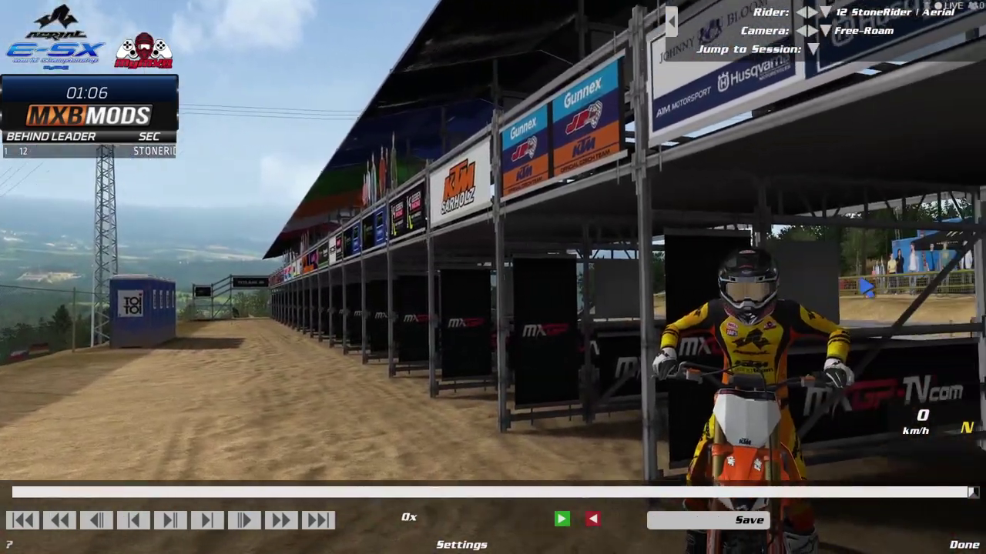
Examine the side and rear of the rider's helmet up close, including the BLUE logo above the neck.
key("Up")
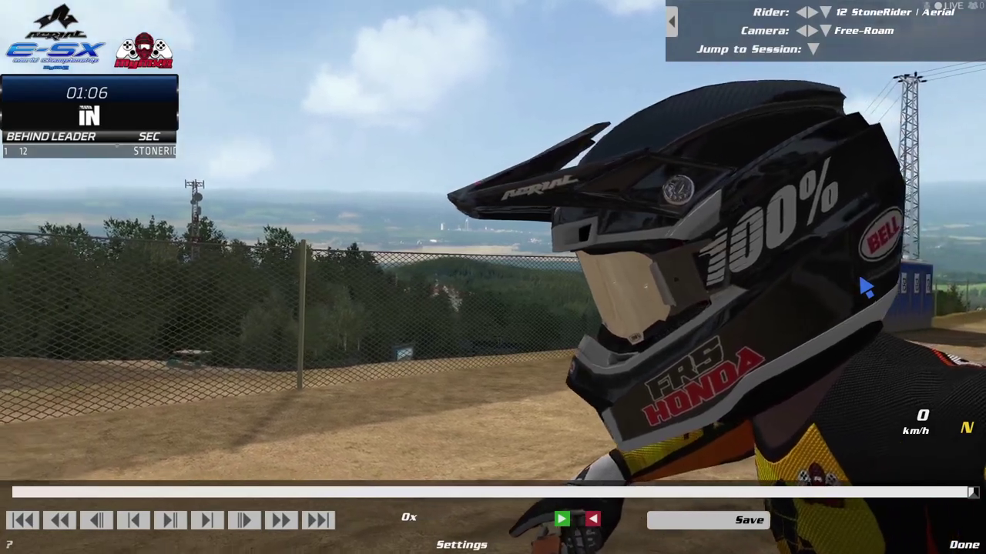
key("Left")
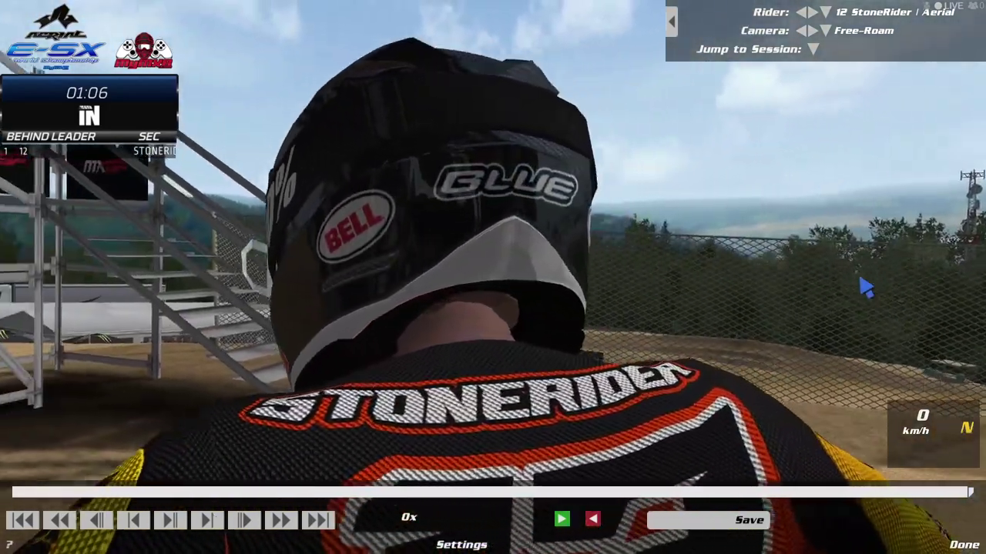
key("Down")
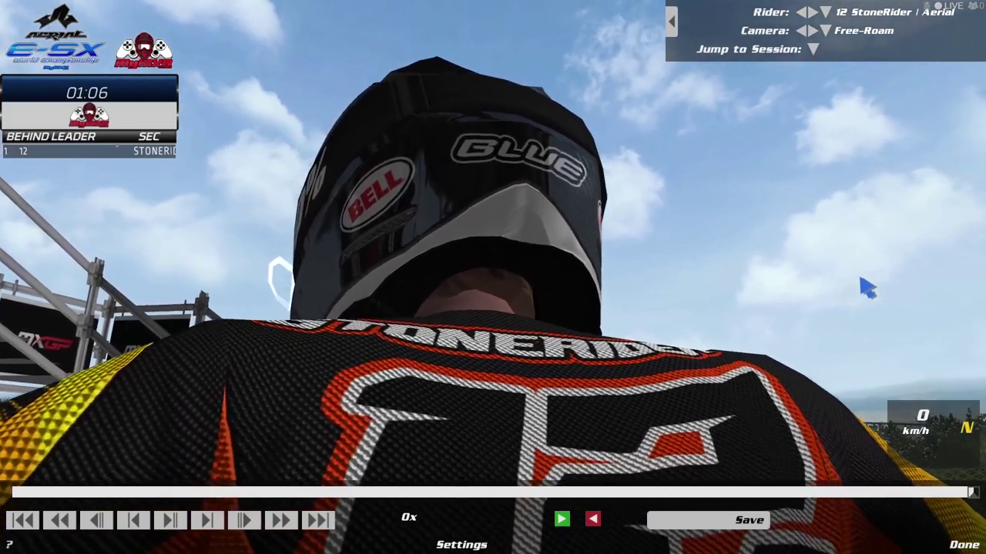
key("Up")
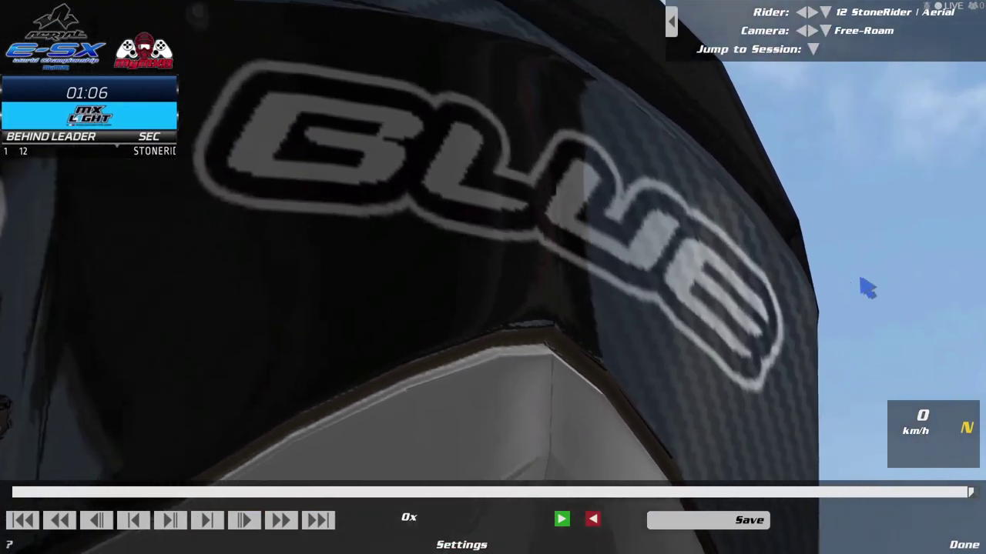
key("Left")
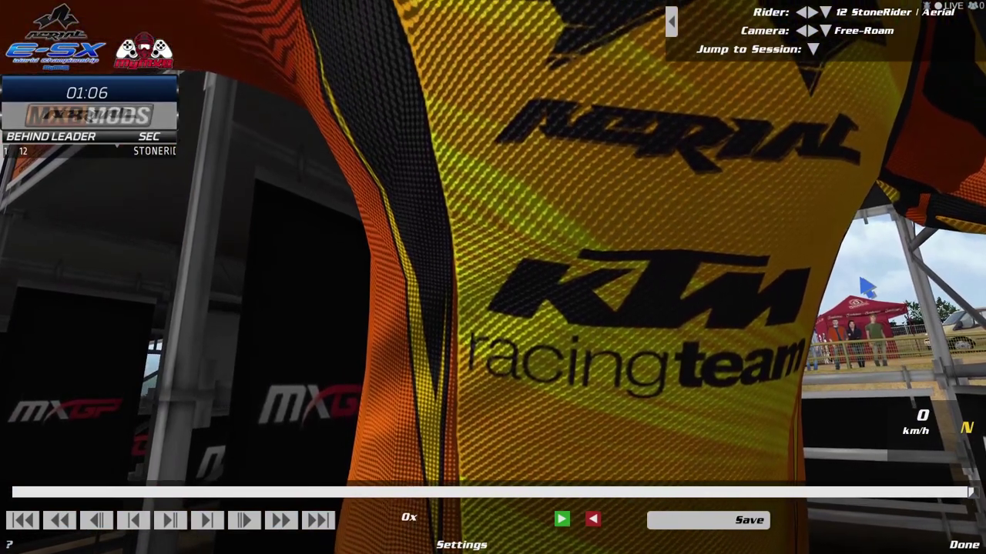
Examine the helmet from the front and below, including the FRS Honda logo on the chin guard.
key("s")
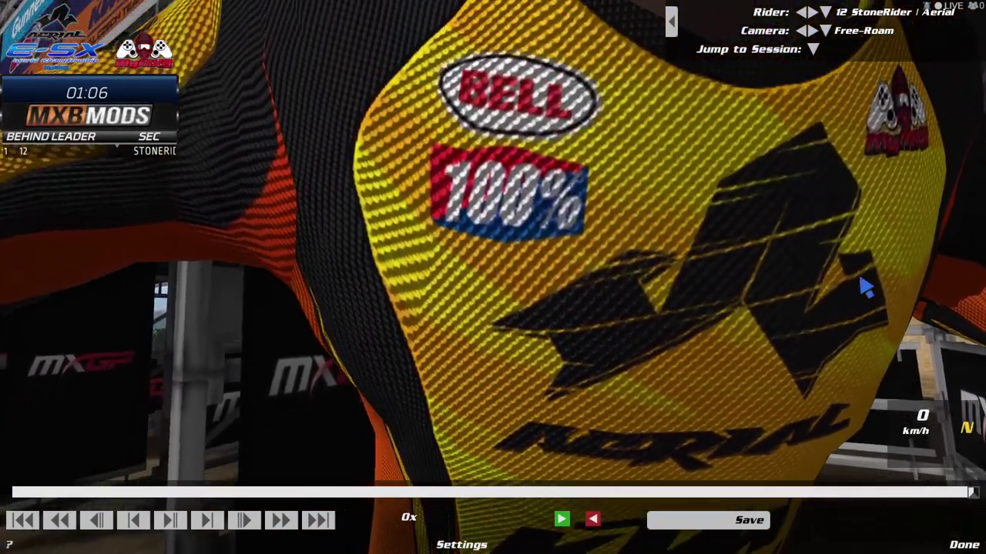
key("w")
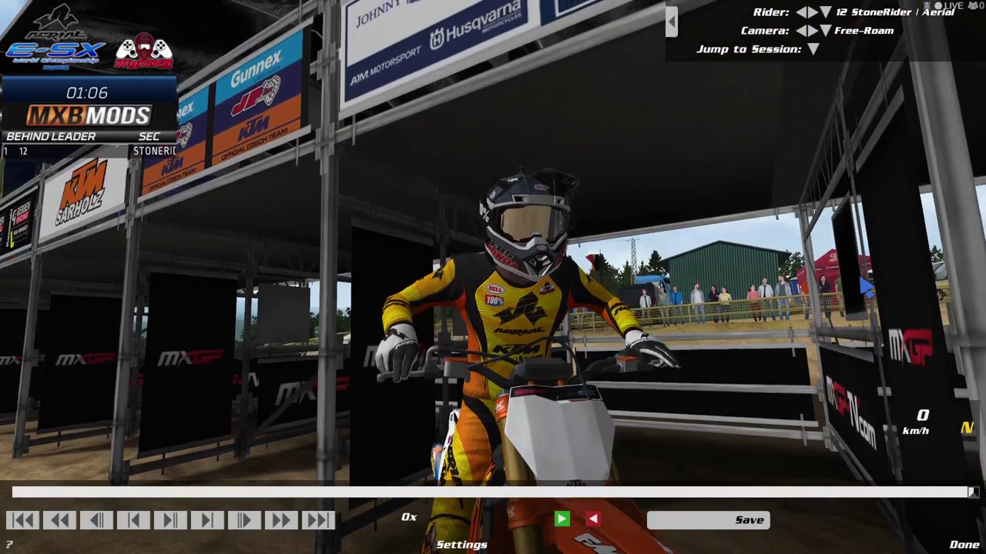
key("w")
key("d")
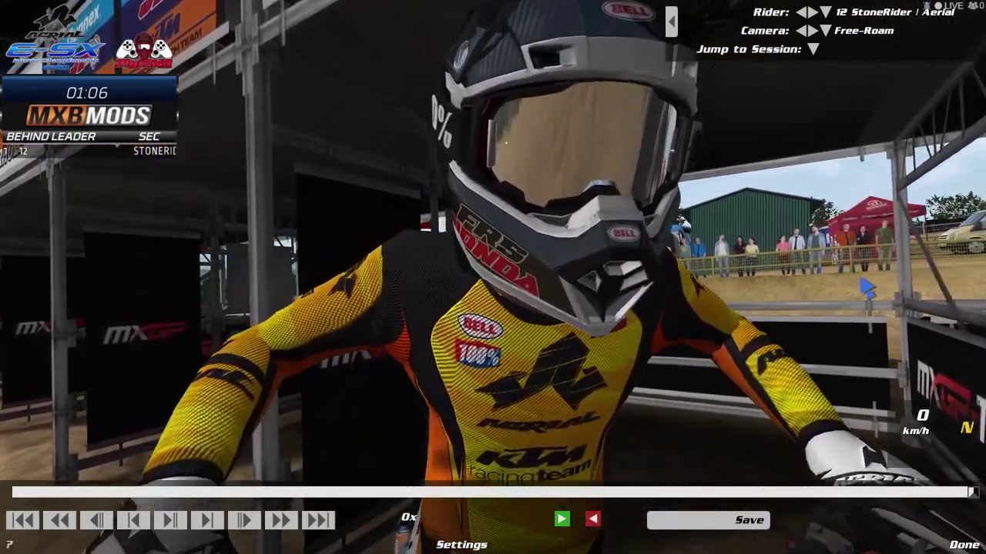
key("d")
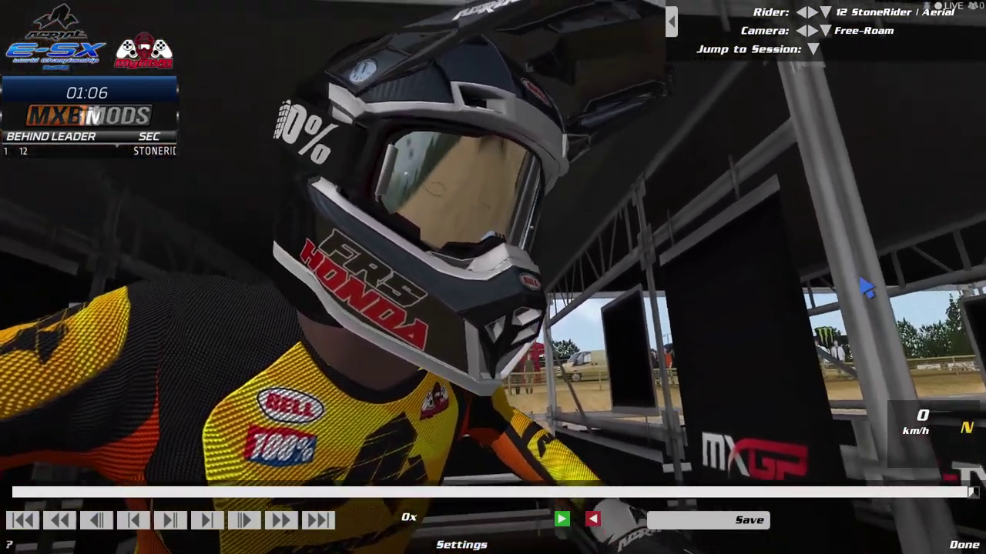
key("w")
key("d")
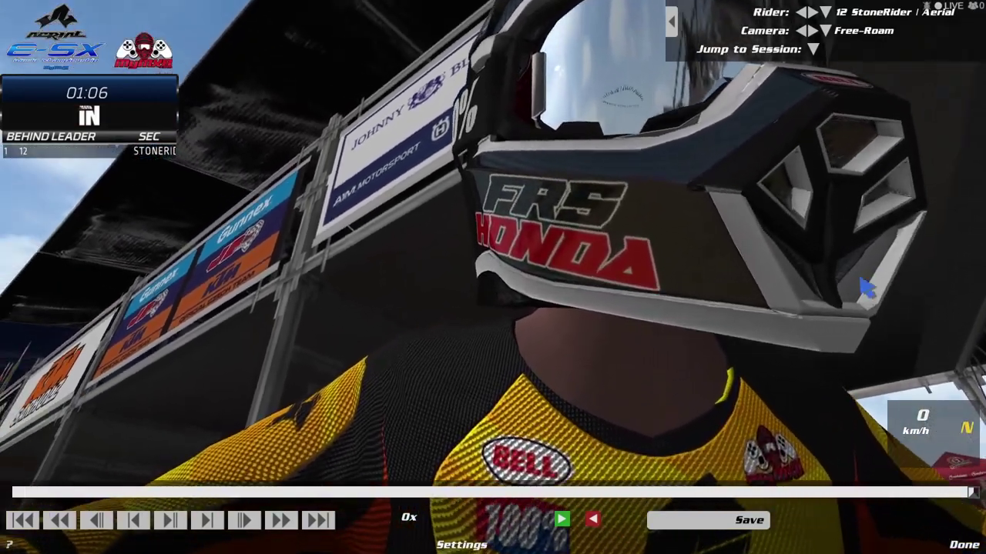
key("s")
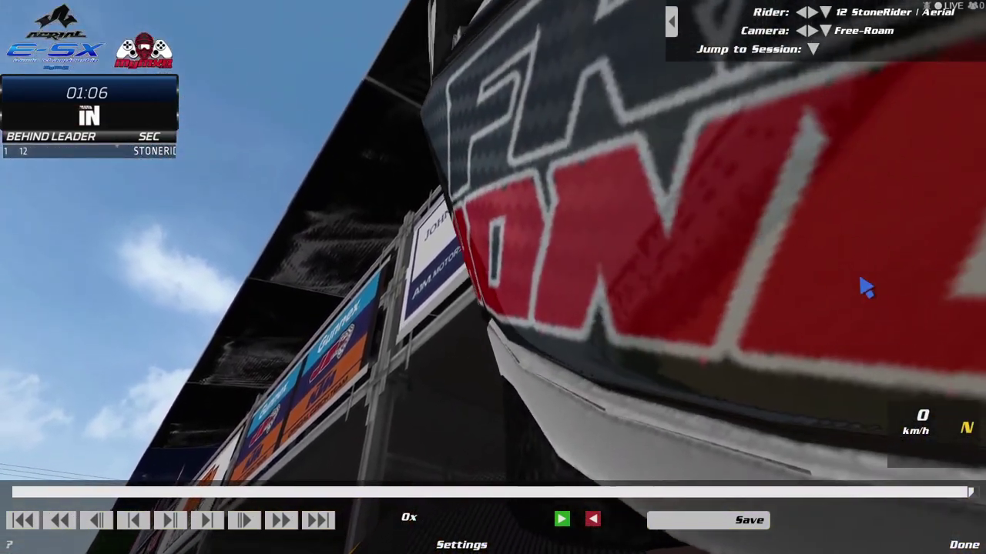
key("s")
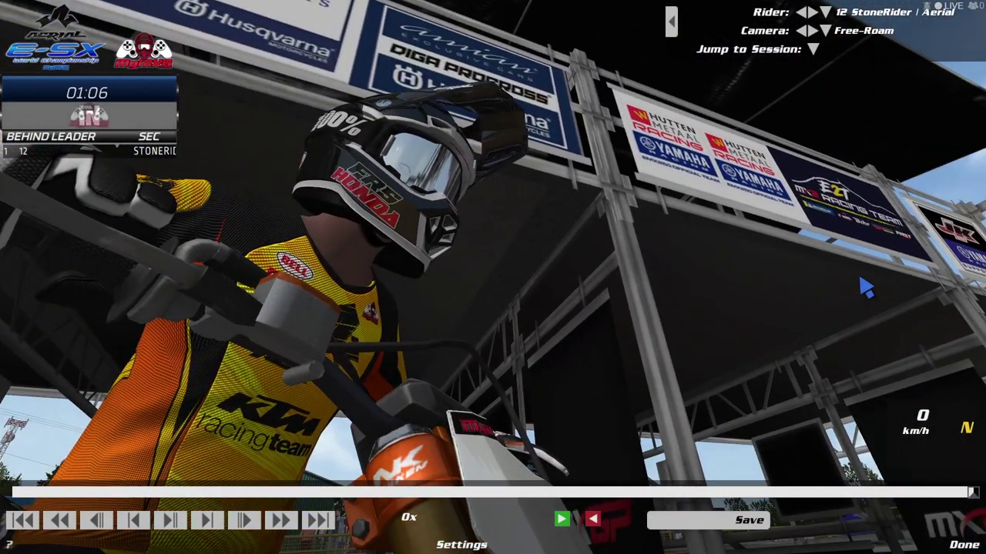
Switch back to Photoshop and close Visor.psd without saving its changes.
key("alt+Tab")
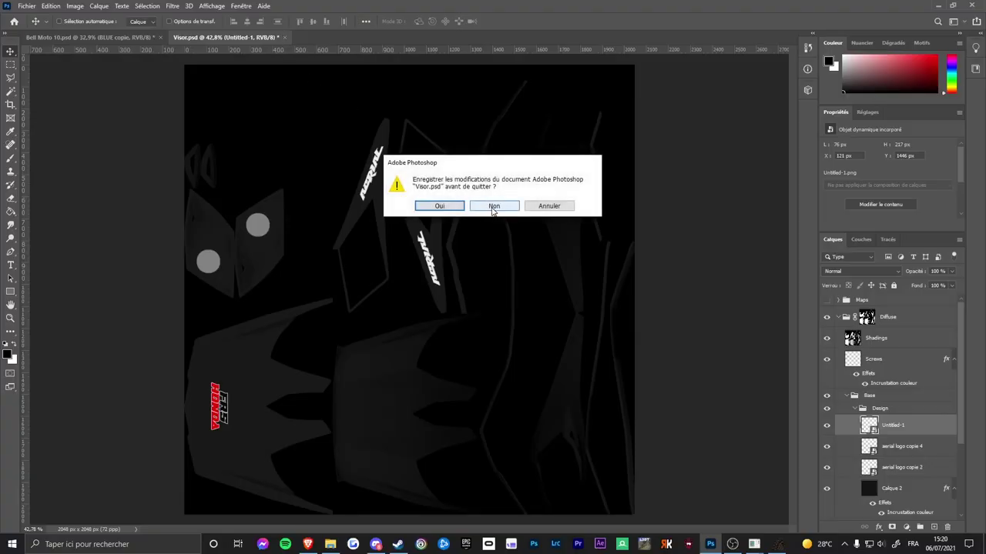
left_click(492, 206)
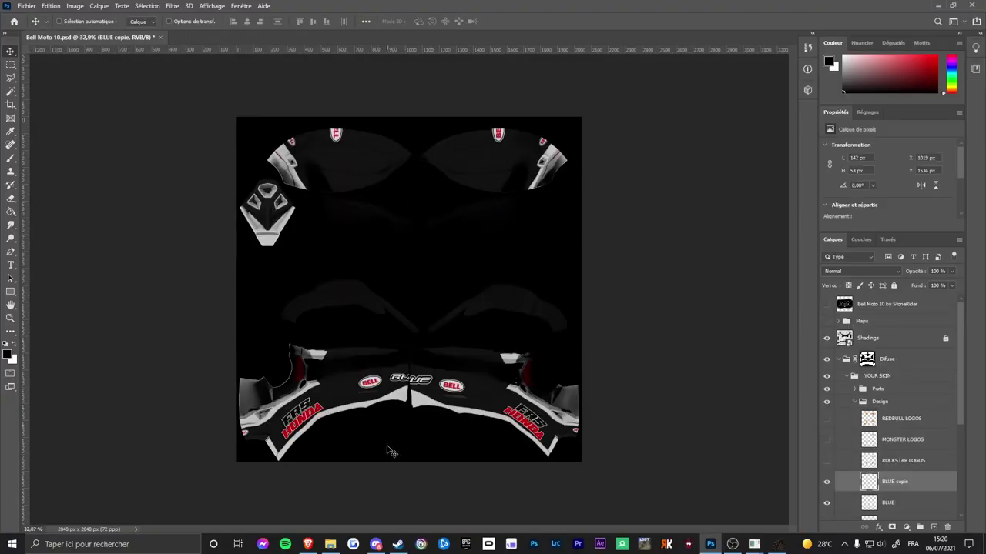
Duplicate the BLUE copie, BLUE, Calque 5 copie and Calque 5 logo layers and merge the duplicates into one layer.
scroll(900, 464, "down", 3)
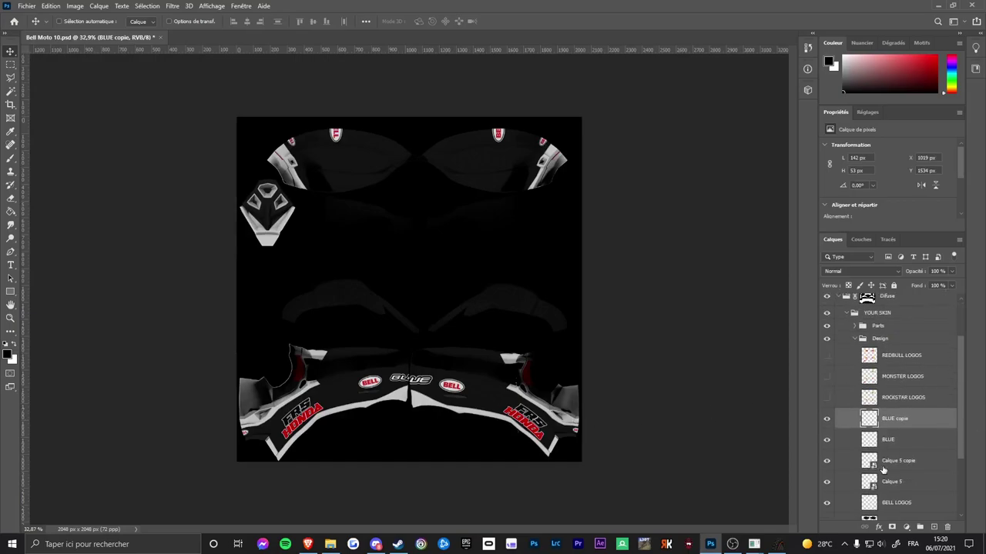
scroll(899, 419, "down", 2)
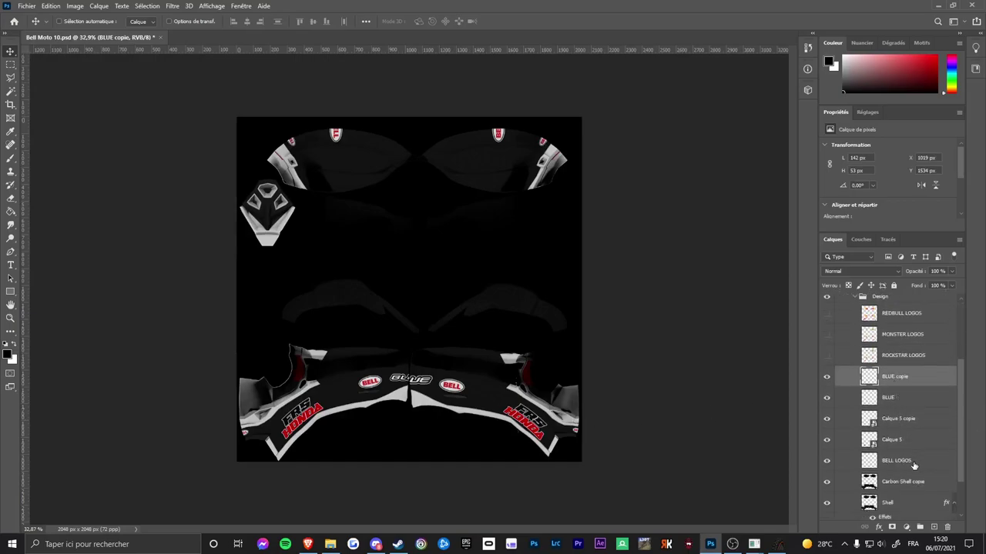
left_click(905, 439, "shift")
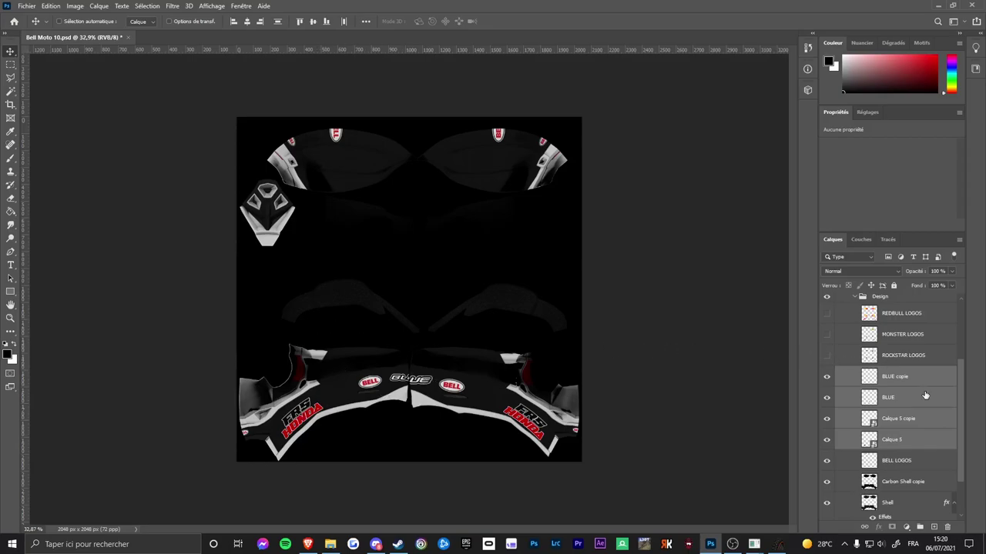
key("ctrl+j")
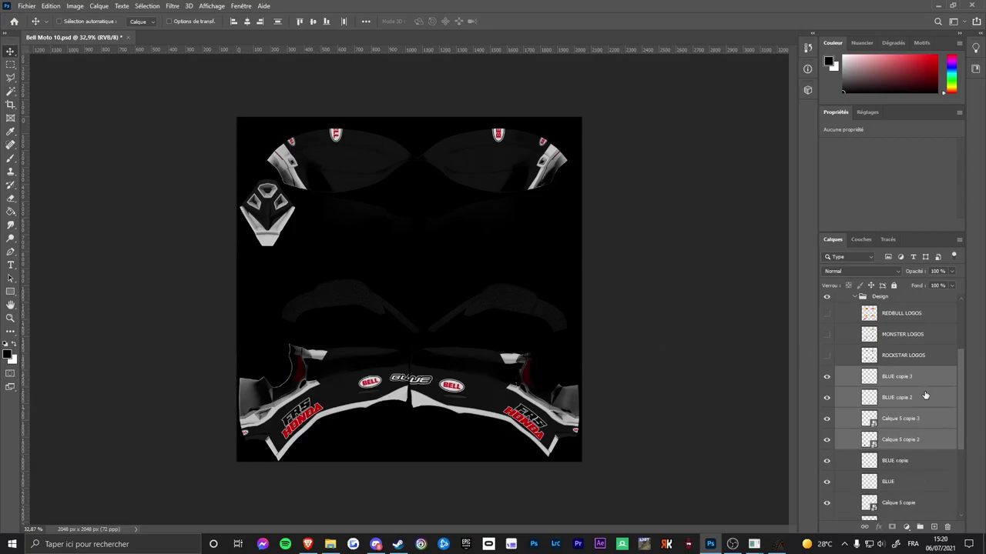
right_click(920, 396)
left_click(836, 402)
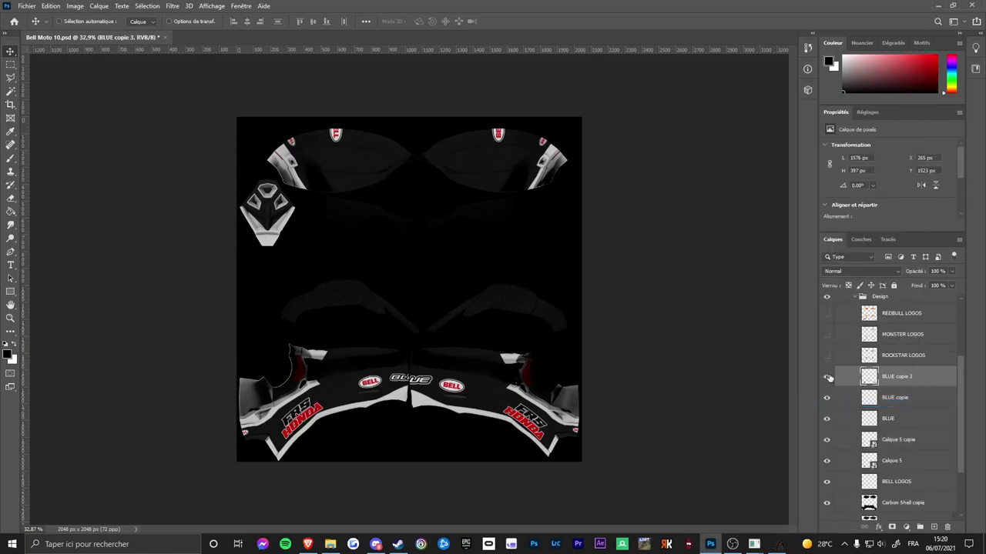
Open the BellMoto10_n.tga normal map from the FRS Honda folder in Photoshop.
mouse_move(897, 378)
left_mouse_down()
mouse_move(873, 308)
mouse_move(880, 362)
mouse_move(905, 377)
left_mouse_up()
left_click(330, 544)
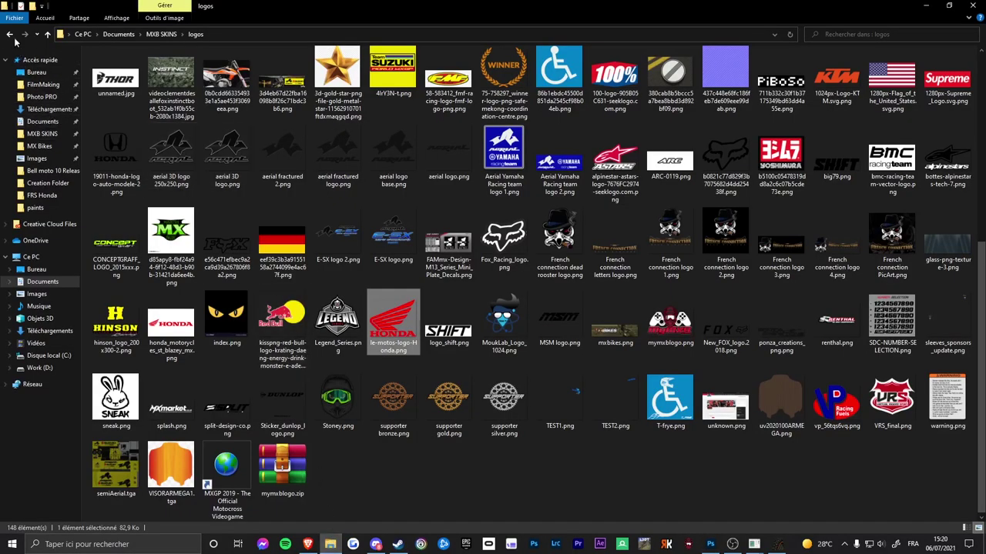
left_click(43, 195)
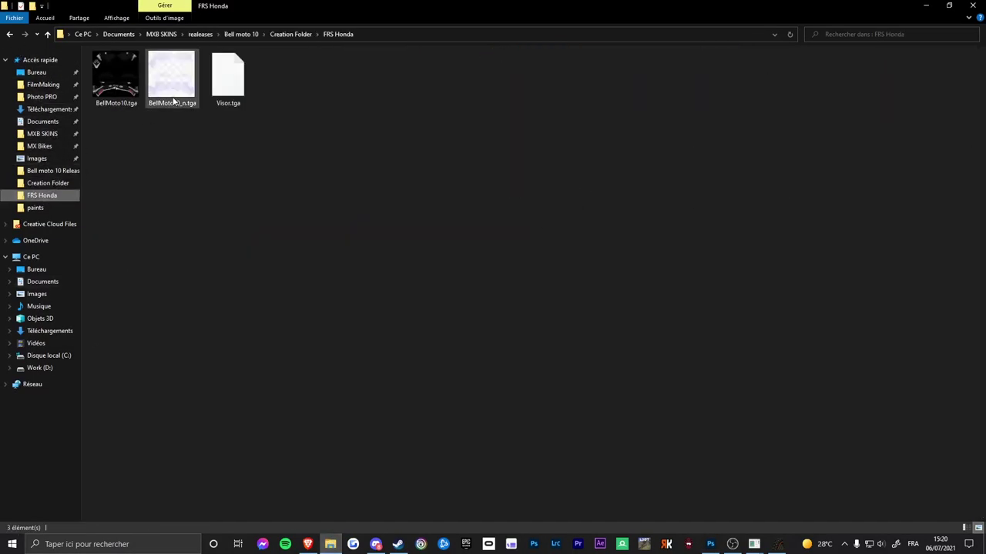
double_click(176, 92)
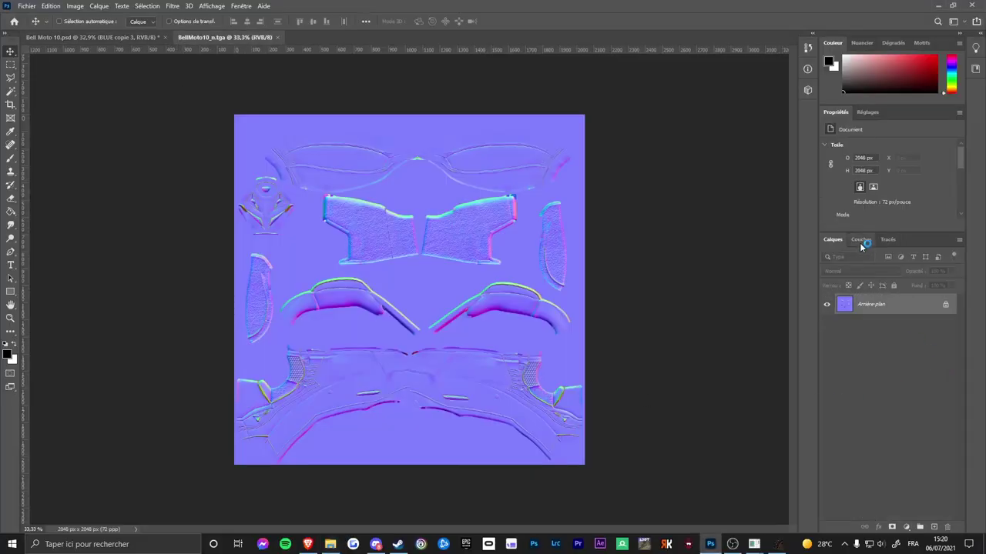
Duplicate the BLUE copie 3 layer from Bell Moto 10.psd into BellMoto10_n.tga and bring that document to the front.
left_click(133, 37)
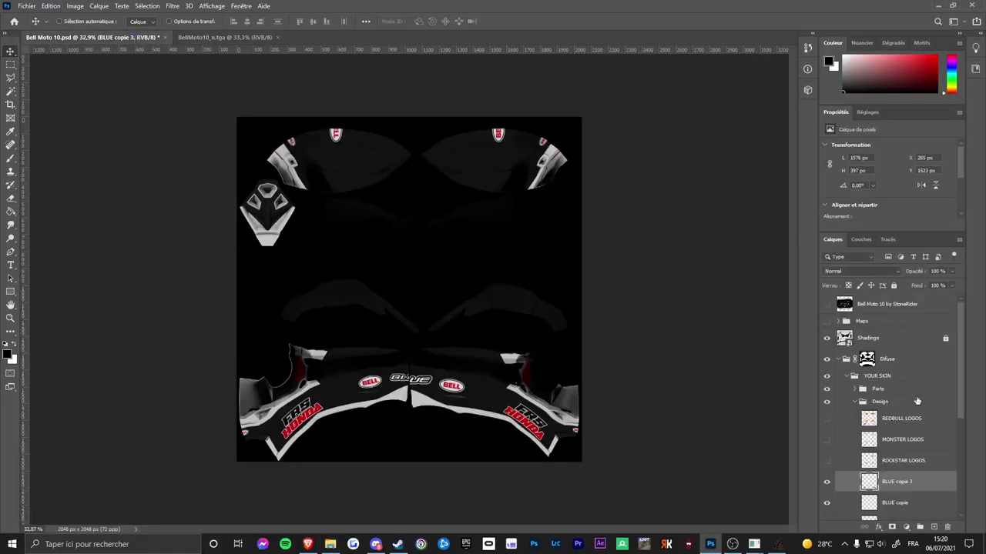
right_click(899, 485)
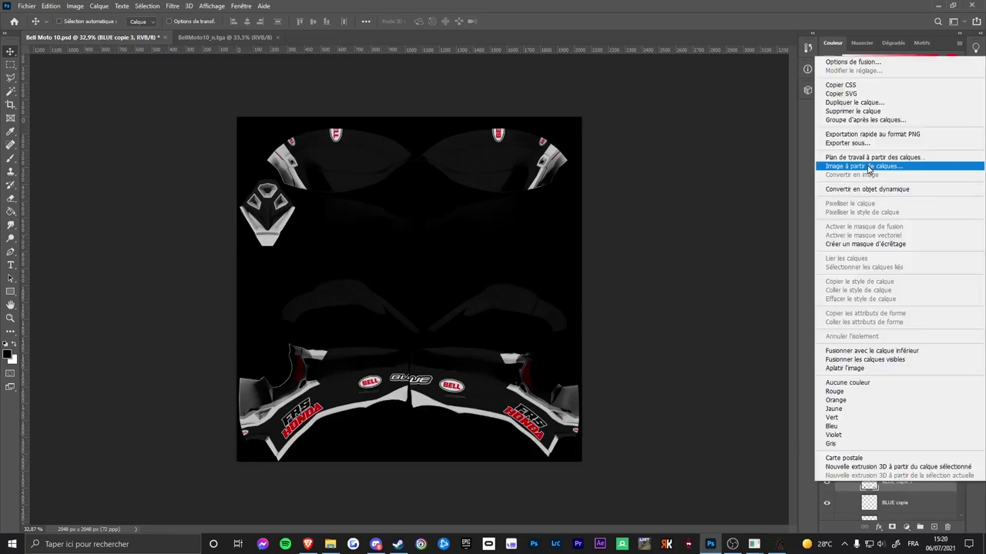
left_click(853, 102)
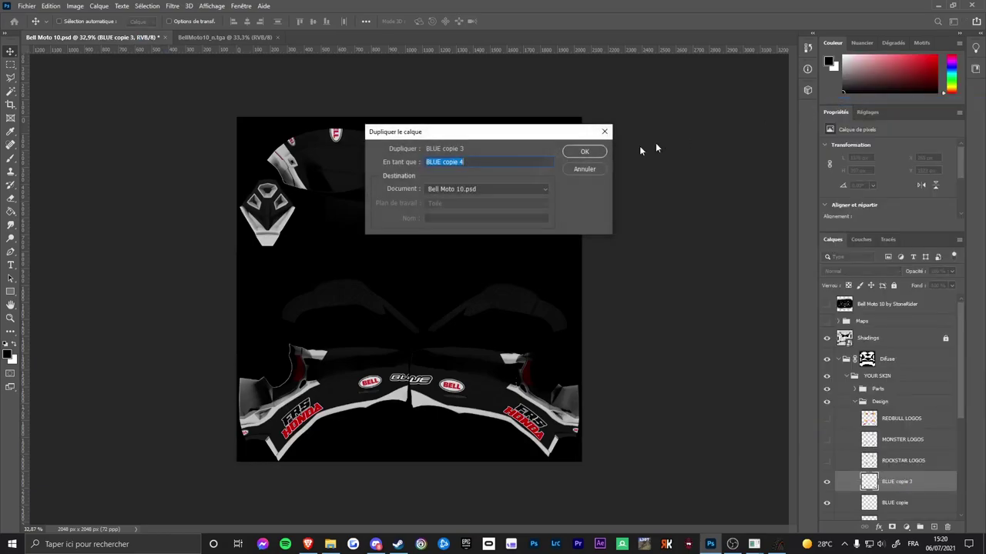
left_click(497, 189)
left_click(485, 208)
left_click(584, 151)
left_click(270, 37)
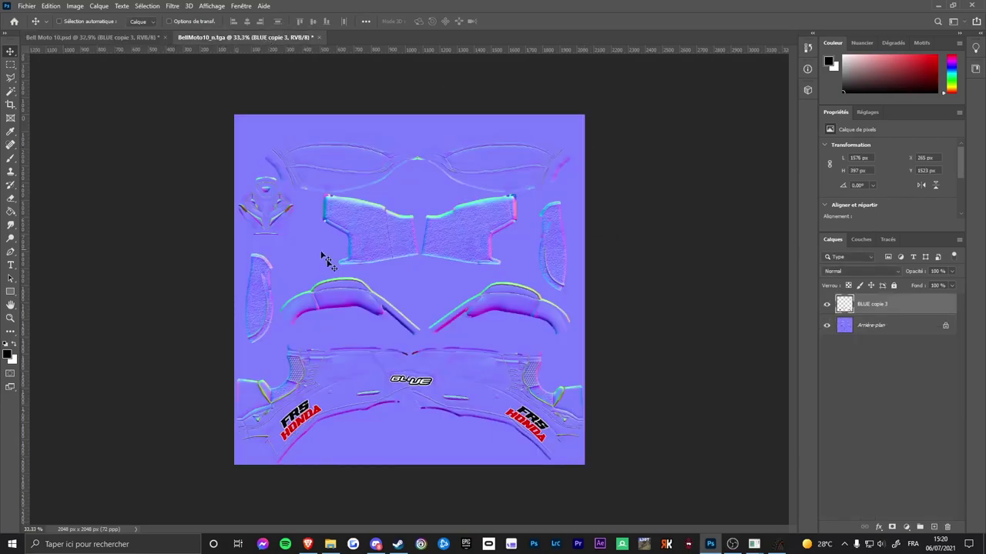
Load the BLUE copie 3 Transparence channel as a new selection around the logos on the normal map.
key("z")
mouse_move(546, 444)
left_mouse_down()
mouse_move(616, 435)
mouse_move(545, 430)
left_mouse_up()
key("v")
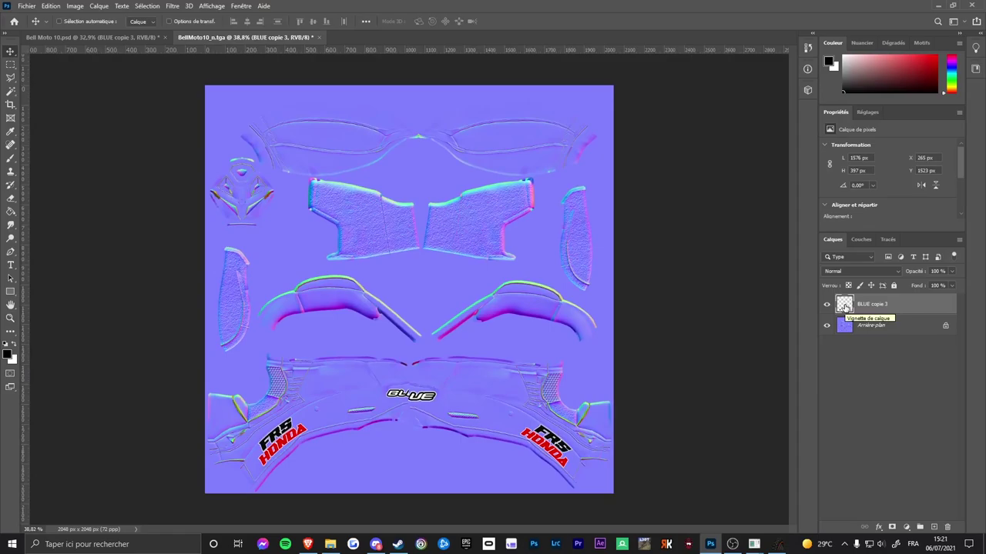
left_click(147, 6)
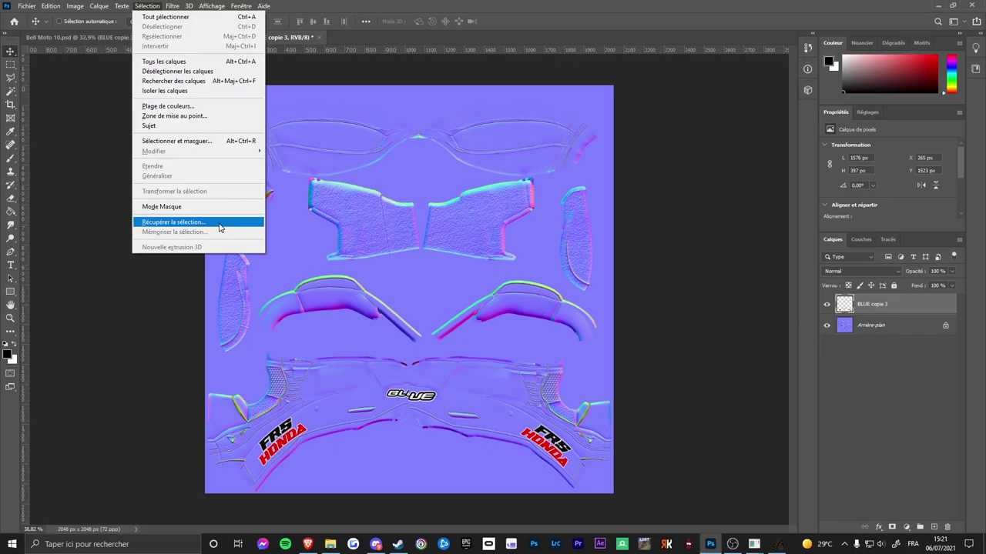
left_click(170, 225)
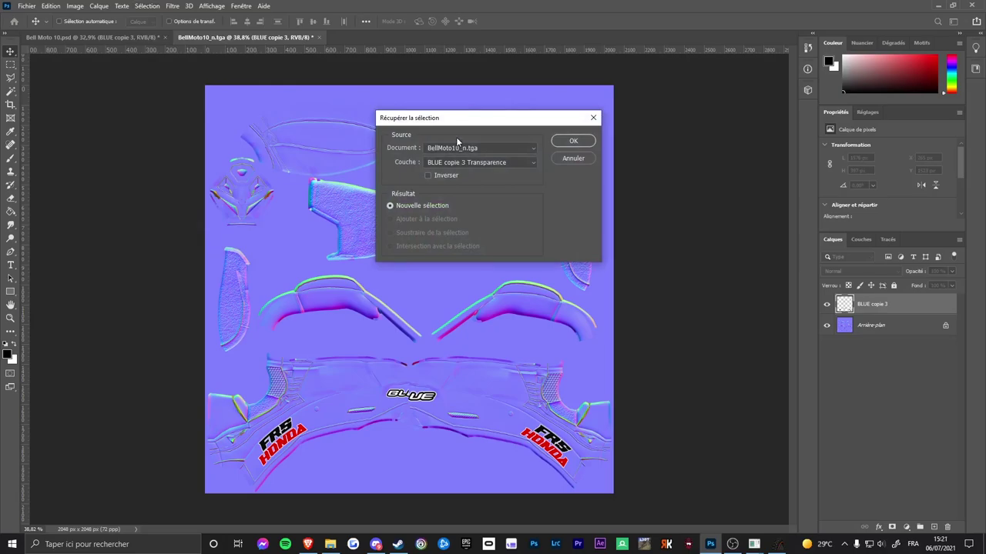
left_click(570, 142)
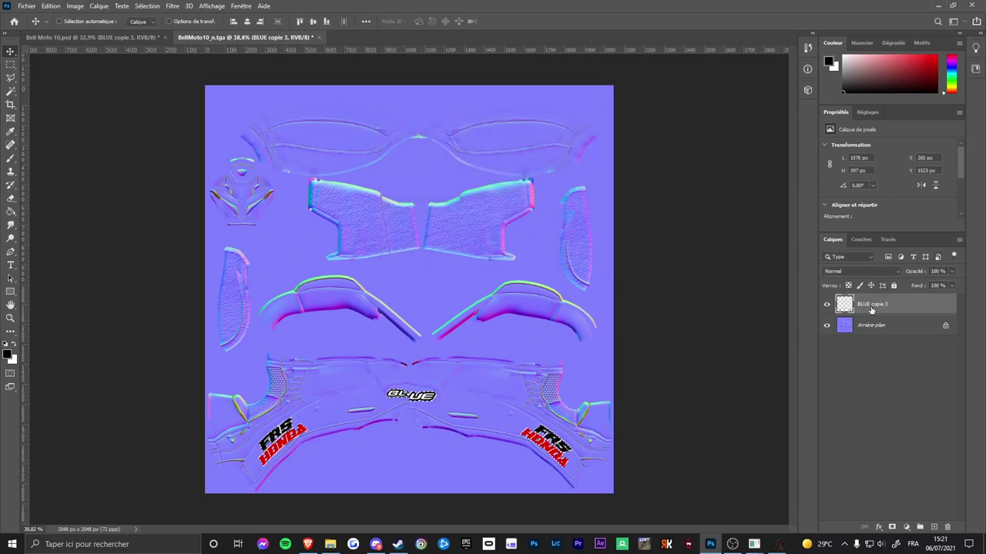
Display only the Alpha 1 channel and sample the grey of the BELL logo on the helmet shell.
left_click(860, 241)
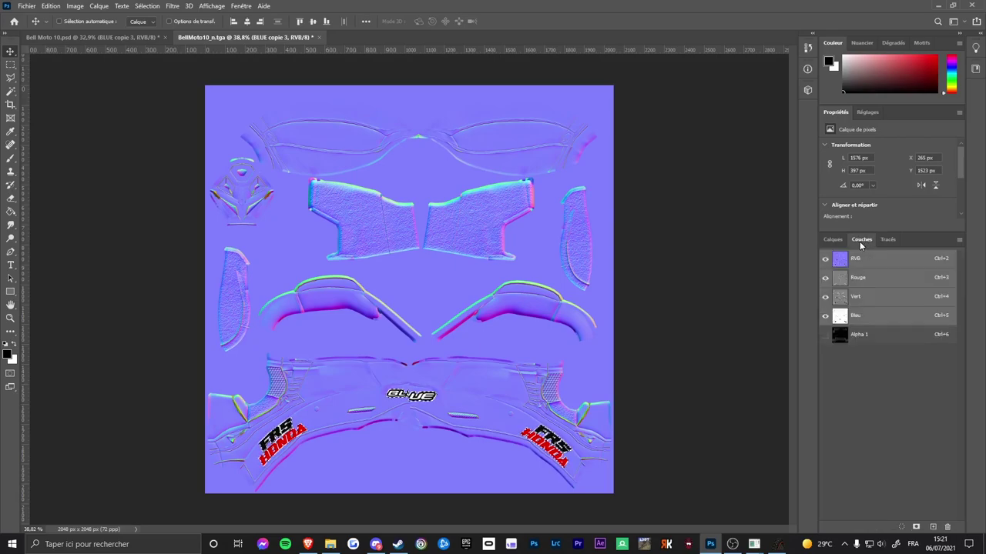
left_click(861, 334)
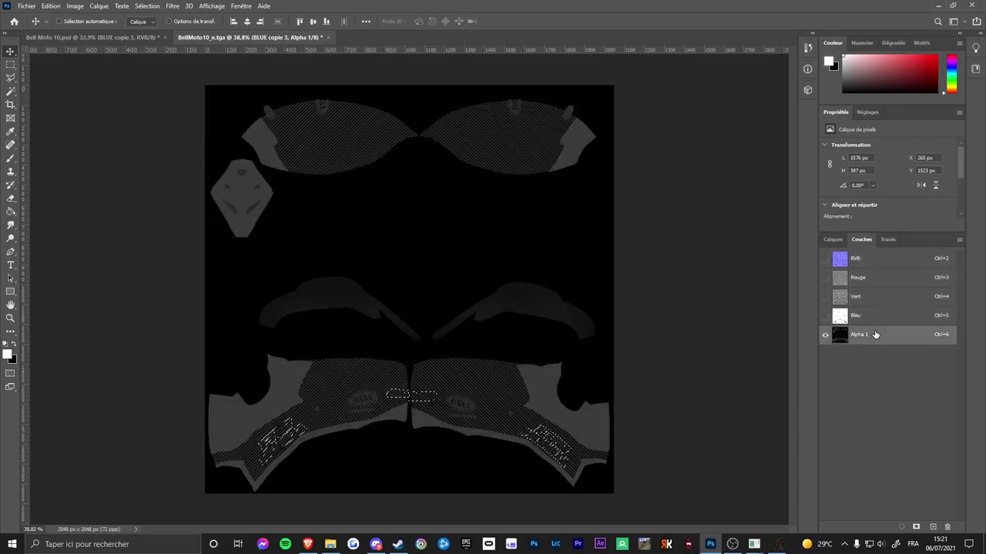
key("z")
left_click_drag(469, 433, 497, 425)
key("i")
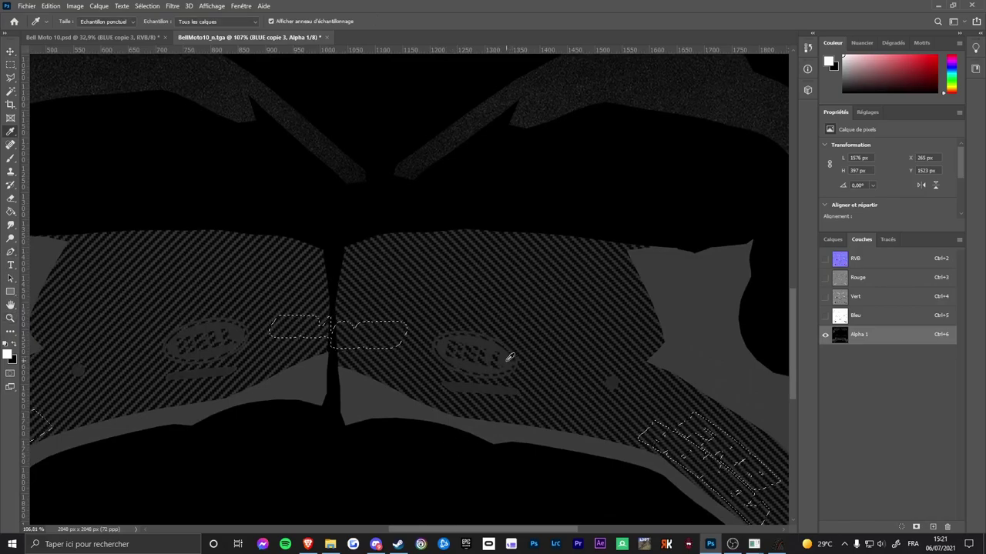
left_click(509, 357)
Choose the Arrondi net hard round brush and reduce its size for painting the logo areas.
key("b")
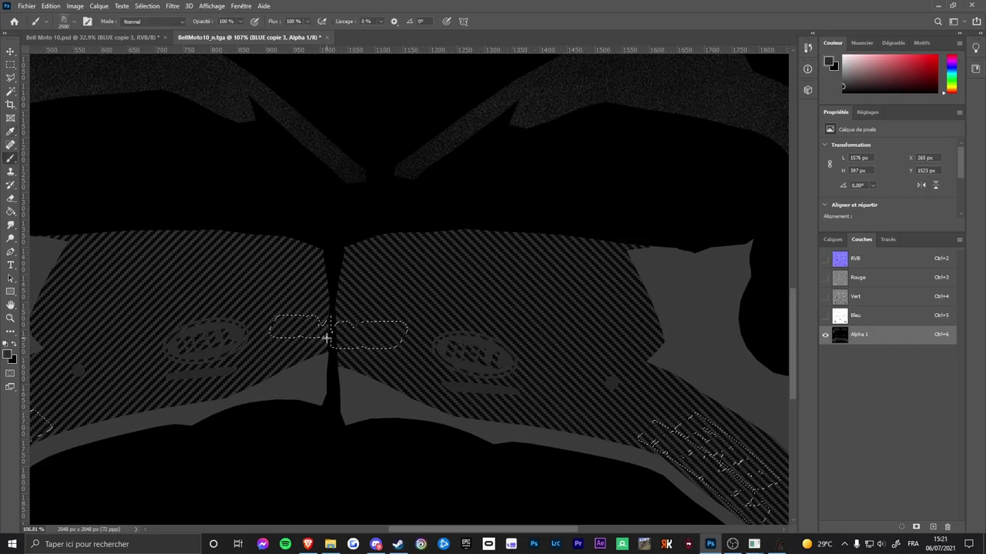
left_click(74, 22)
scroll(80, 117, "up", 2)
scroll(84, 135, "up", 5)
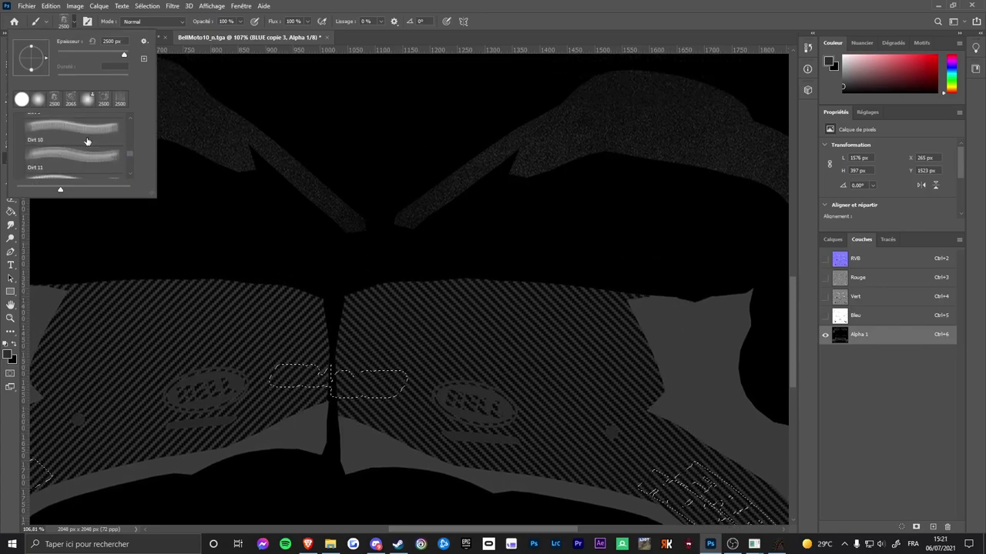
scroll(87, 141, "up", 10)
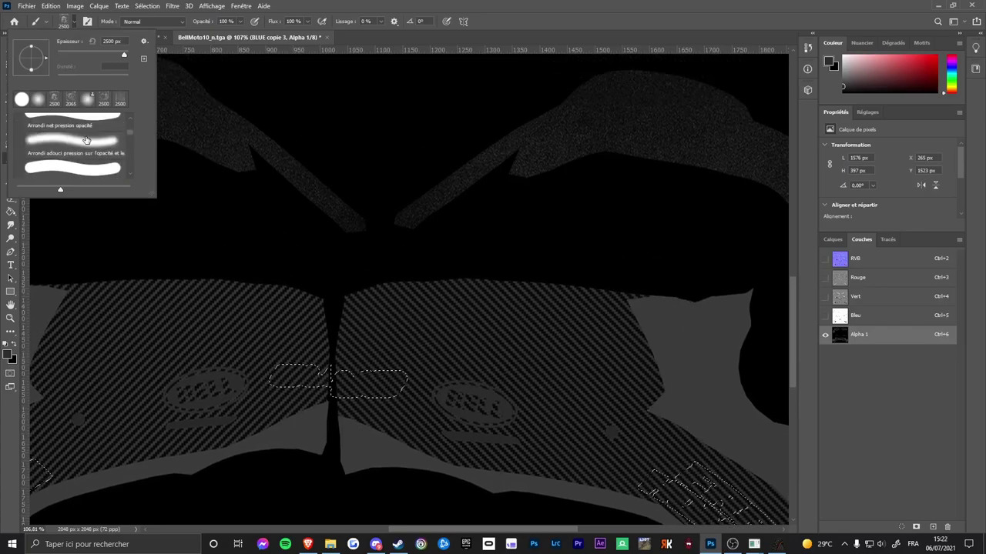
scroll(75, 122, "up", 2)
left_click(73, 159)
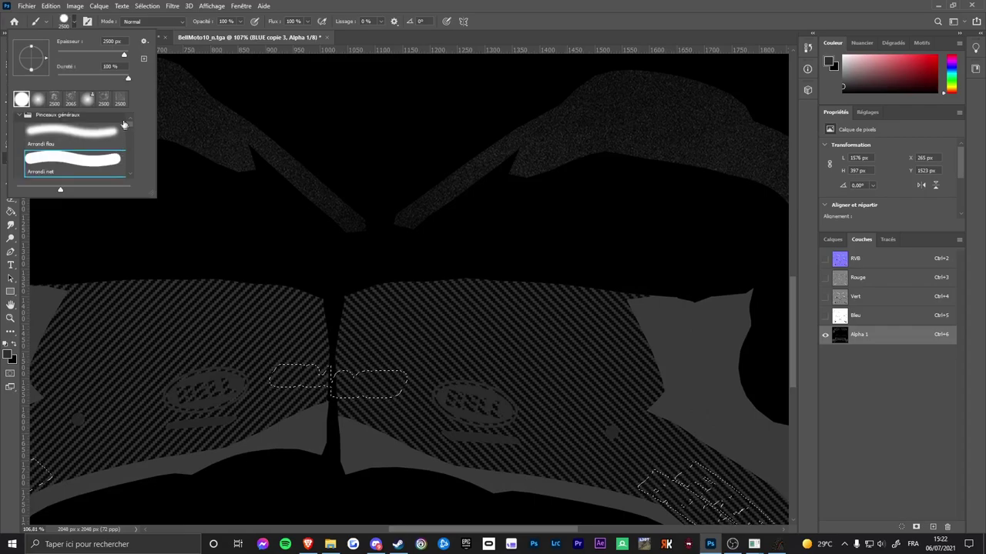
left_click(84, 49)
Paint the selected BLUE and both FRS Honda logo shapes with the sampled grey in Alpha 1 and deselect.
mouse_move(270, 363)
left_mouse_down()
mouse_move(399, 371)
mouse_move(292, 388)
left_mouse_up()
scroll(616, 400, "down", 3)
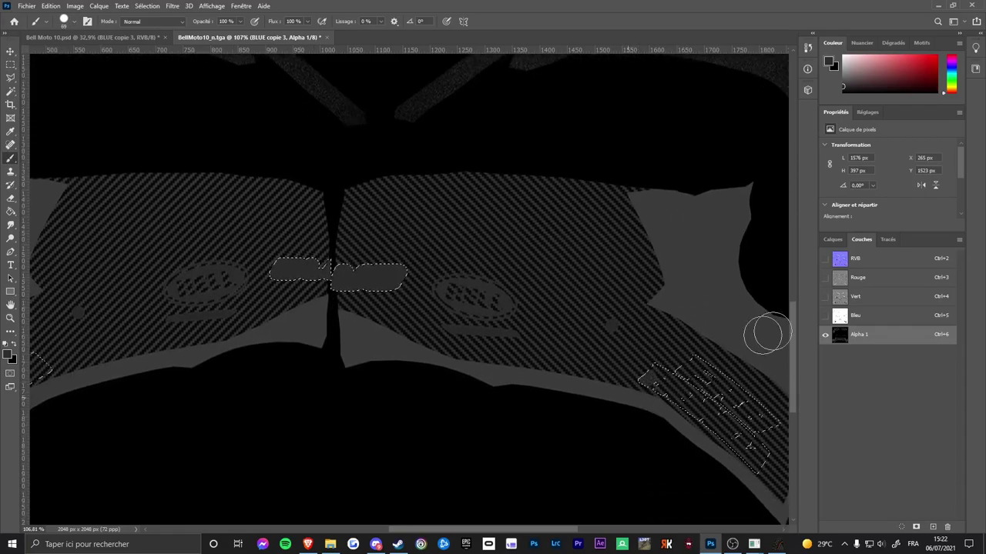
mouse_move(736, 393)
left_mouse_down()
mouse_move(781, 385)
mouse_move(842, 400)
mouse_move(836, 457)
left_mouse_up()
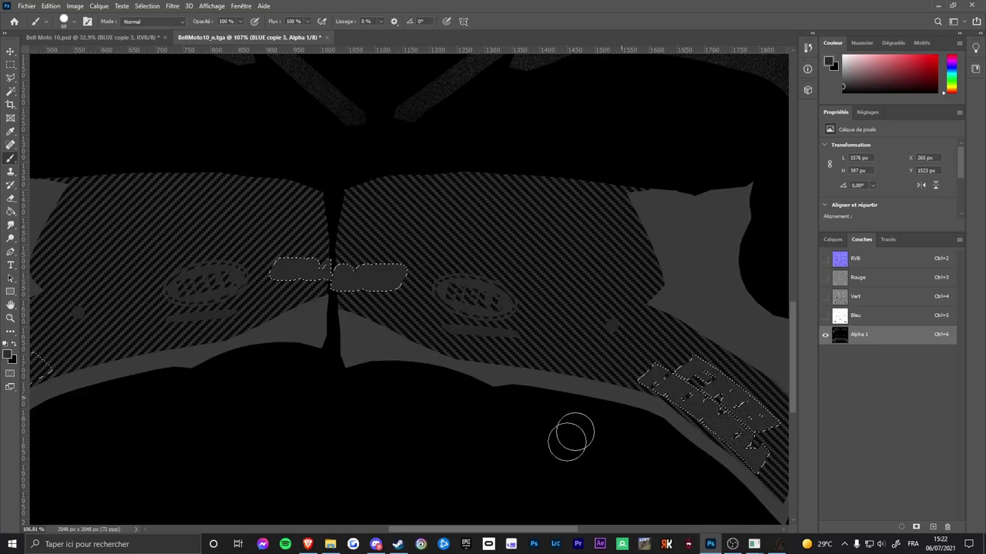
scroll(365, 350, "left", 5)
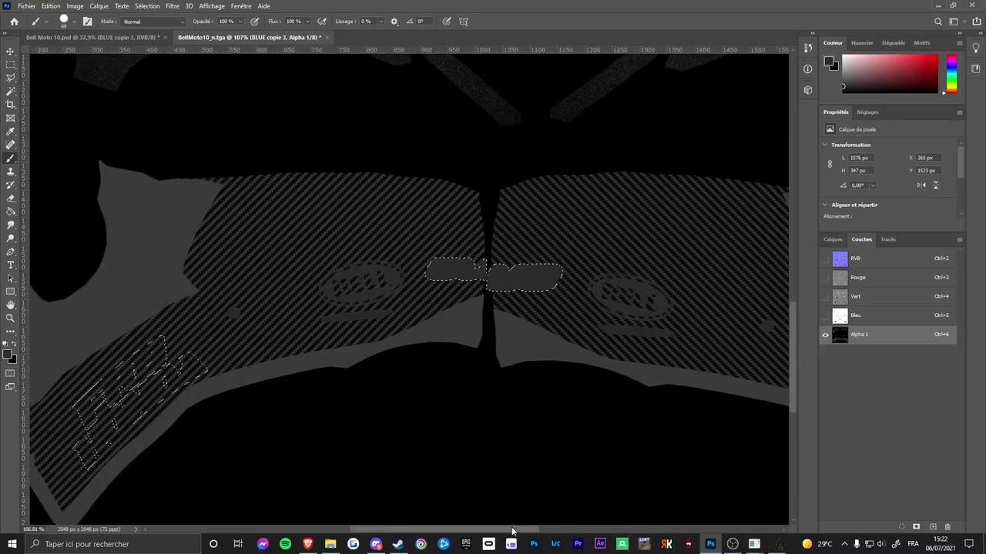
mouse_move(365, 350)
left_mouse_down()
mouse_move(238, 345)
mouse_move(126, 392)
mouse_move(100, 441)
mouse_move(99, 429)
mouse_move(181, 450)
mouse_move(142, 493)
mouse_move(181, 496)
mouse_move(255, 420)
mouse_move(183, 429)
left_mouse_up()
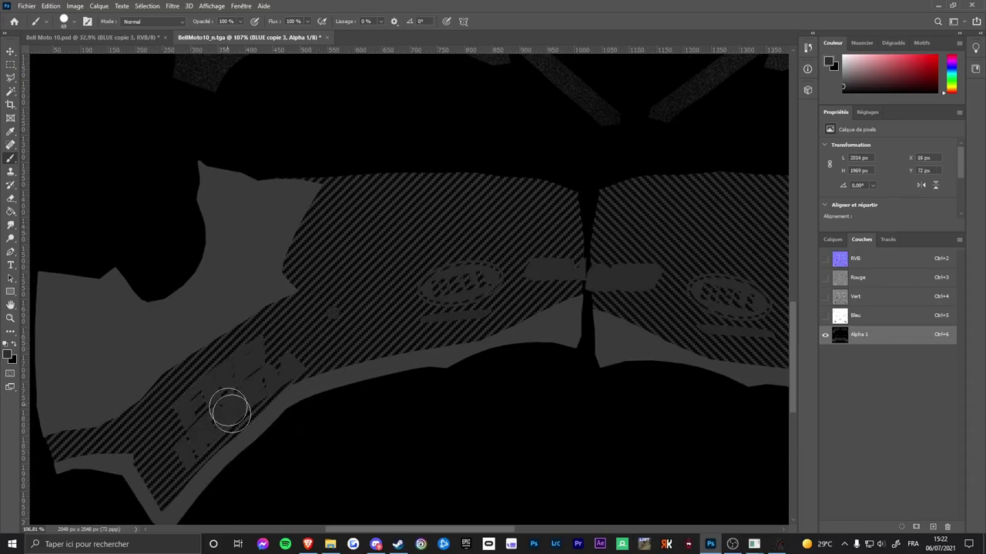
key("ctrl+d")
Delete the BLUE copie 3 layer from the RGB normal map, then save and close BellMoto10_n.tga.
key("z")
mouse_move(656, 378)
left_mouse_down()
mouse_move(583, 365)
mouse_move(611, 359)
left_mouse_up()
key("b")
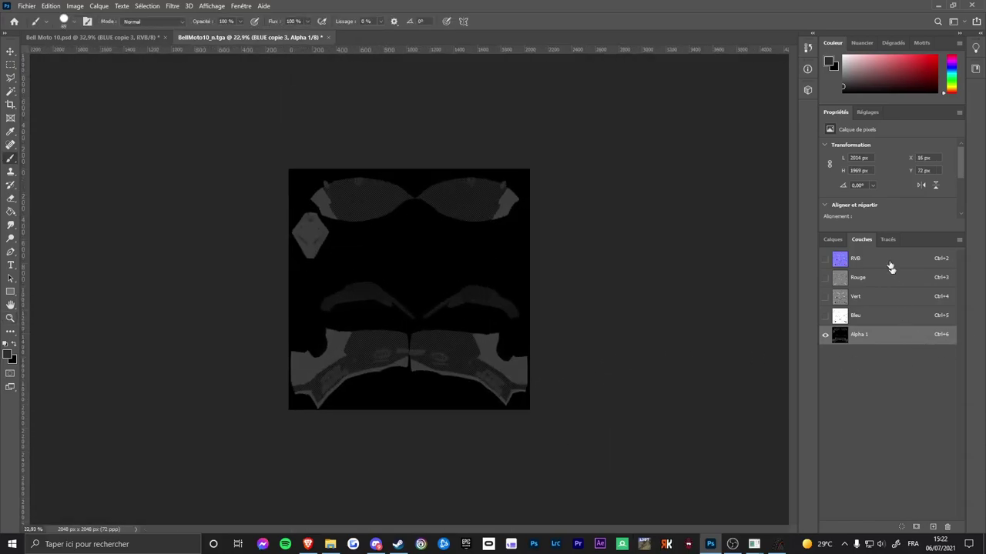
left_click(873, 264)
left_click(833, 239)
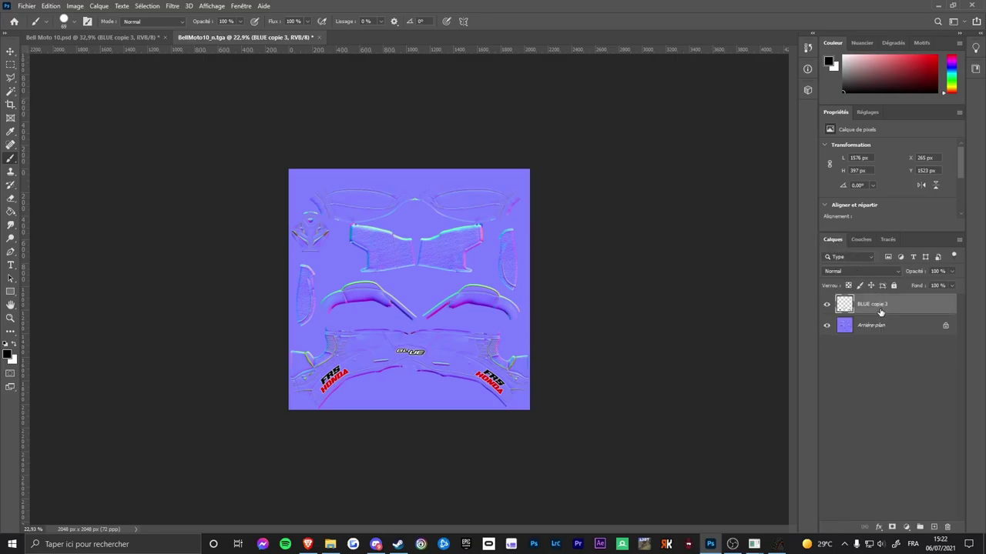
key("Delete")
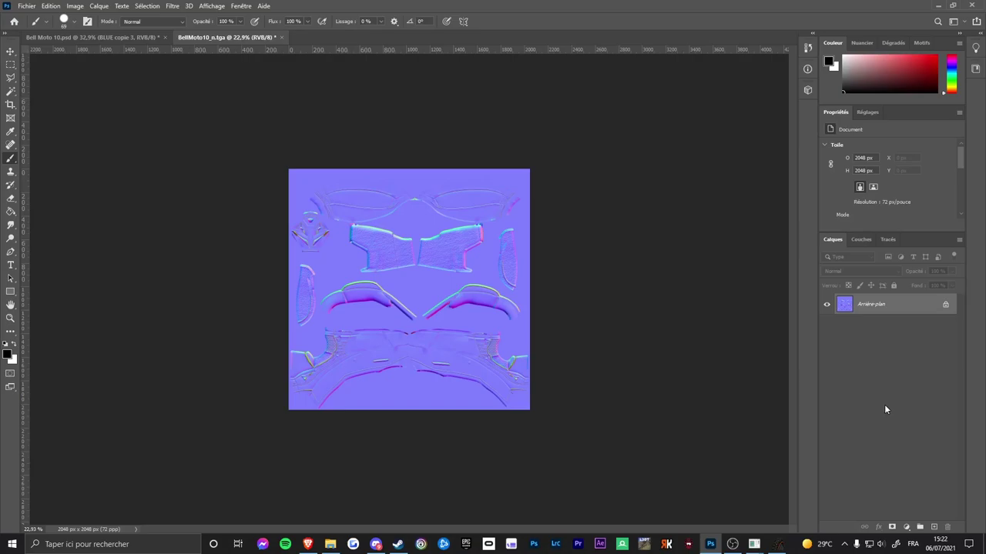
left_click(277, 37)
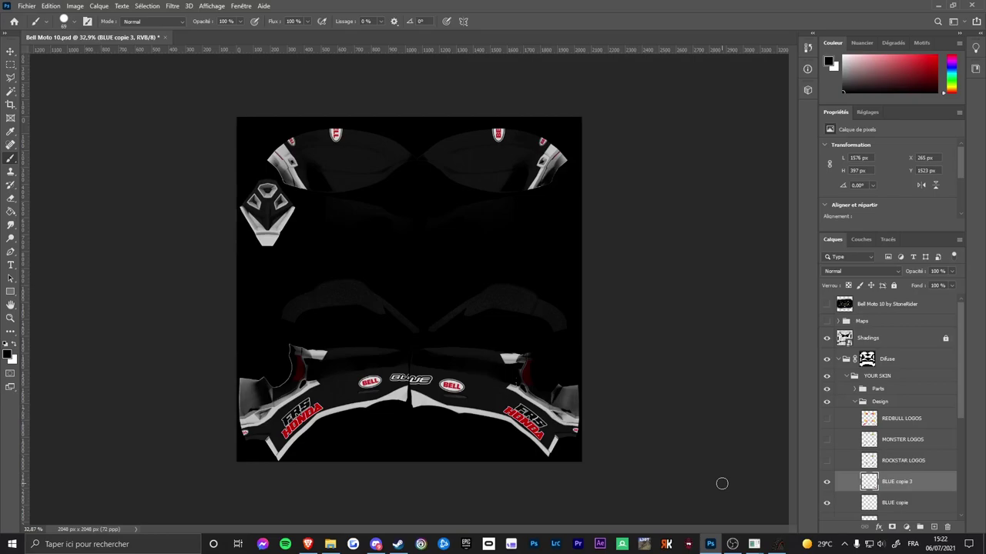
Reopen BellMoto10_n.tga, check the logo shapes in its Alpha 1 channel and return to the RVB layer view.
left_click(330, 544)
double_click(178, 89)
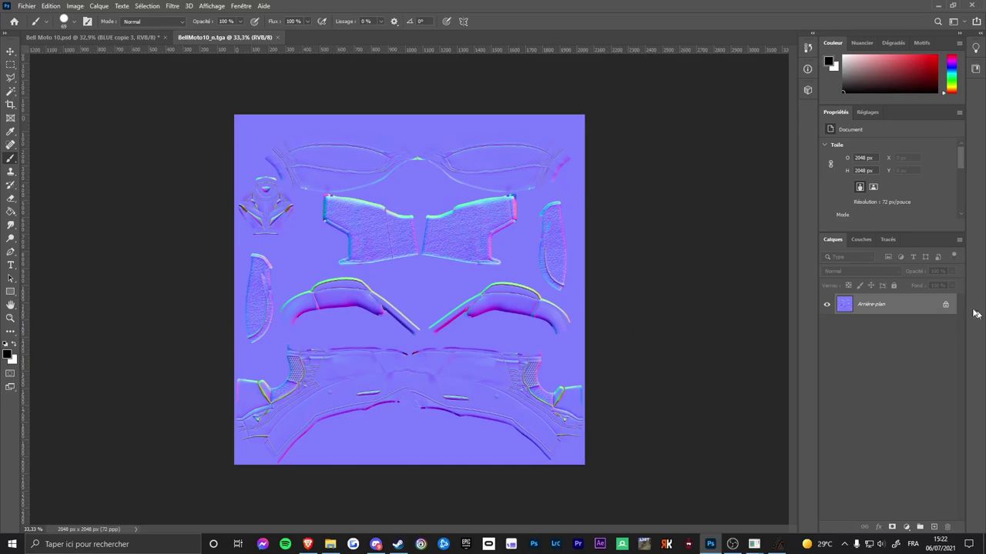
left_click(861, 238)
left_click(875, 336)
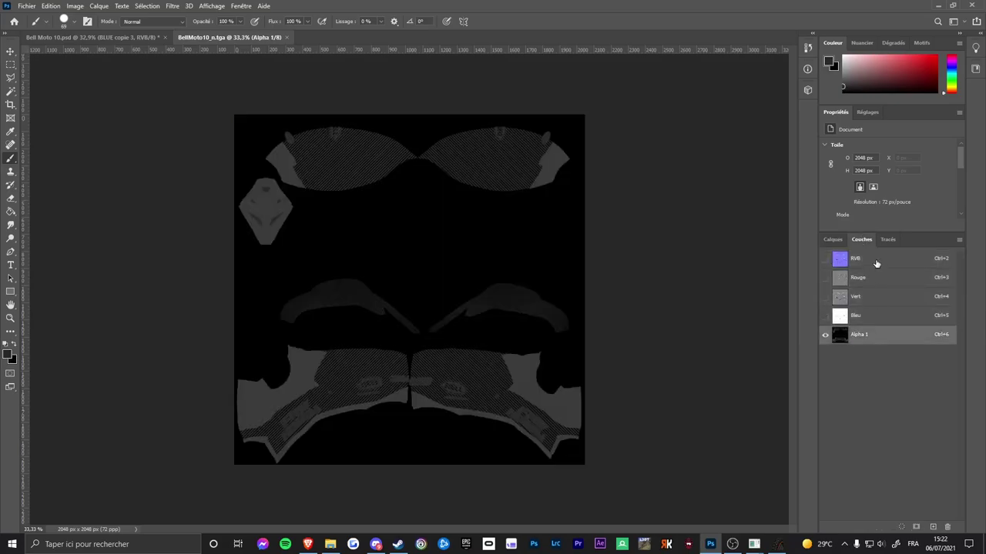
left_click(877, 262)
left_click(834, 240)
Save the normal map over BellMoto10_n.tga in the FRS Honda folder as a 32 bits/pixel Targa file.
left_click(27, 5)
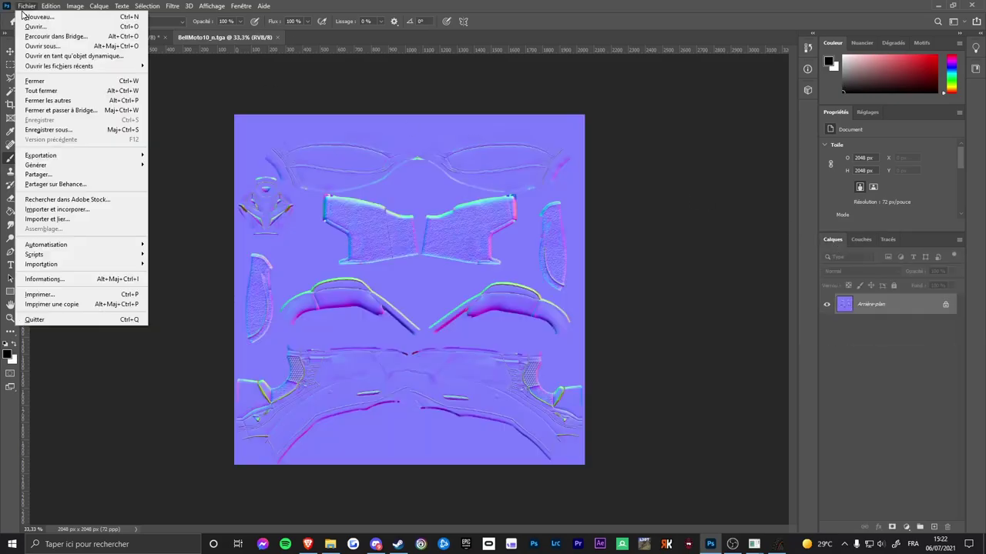
left_click(75, 133)
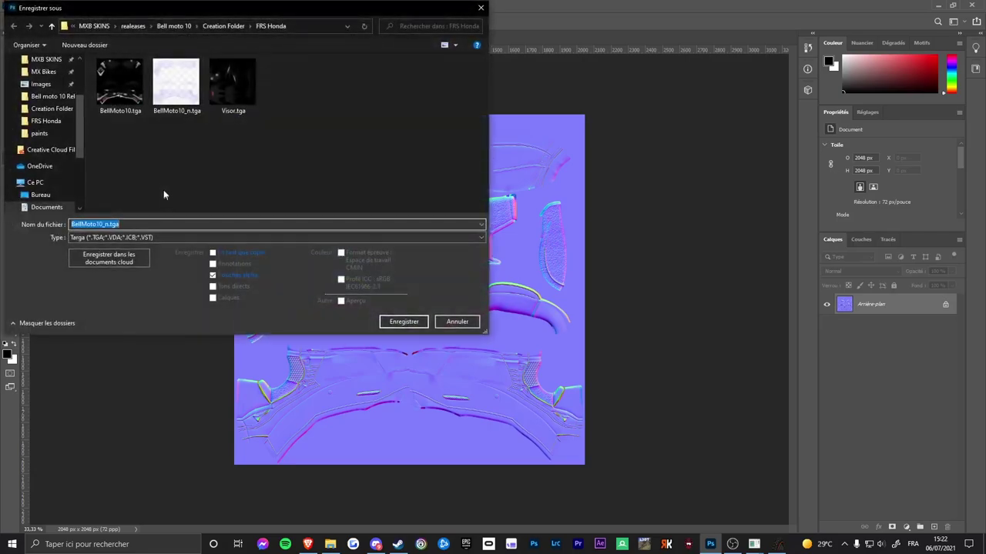
left_click(183, 86)
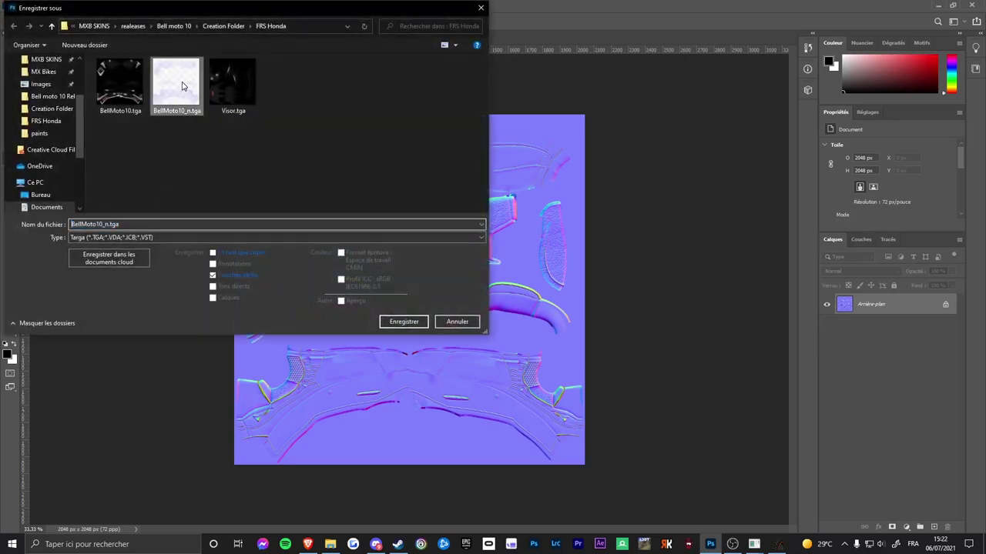
left_click(403, 322)
left_click(511, 276)
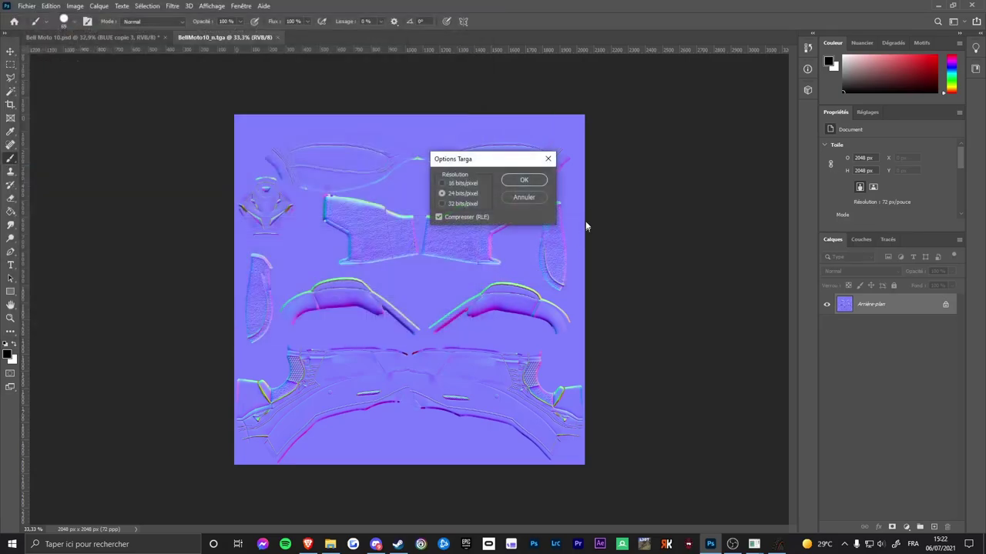
left_click(454, 204)
left_click(524, 181)
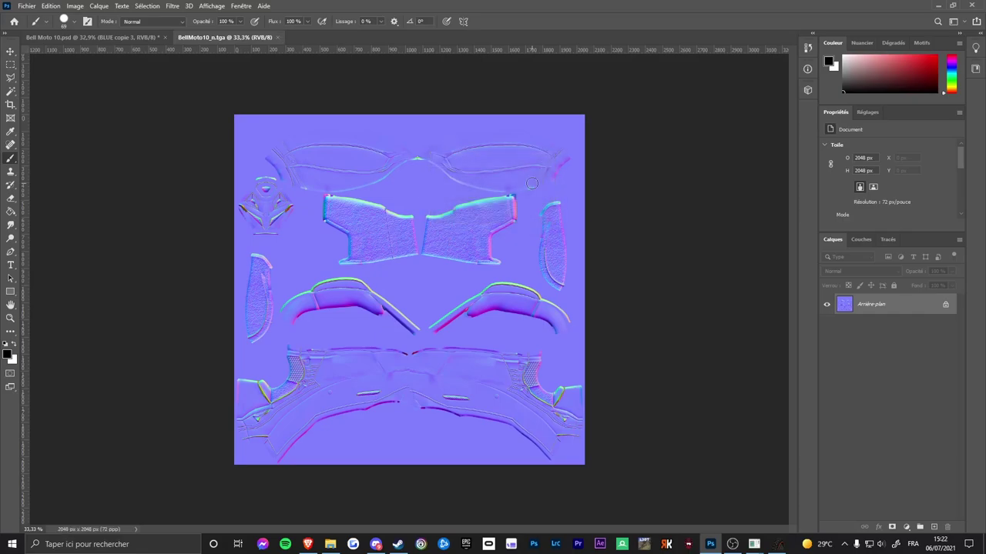
Check the channel list of Bell Moto 10.psd and return to its layer list.
left_click(69, 37)
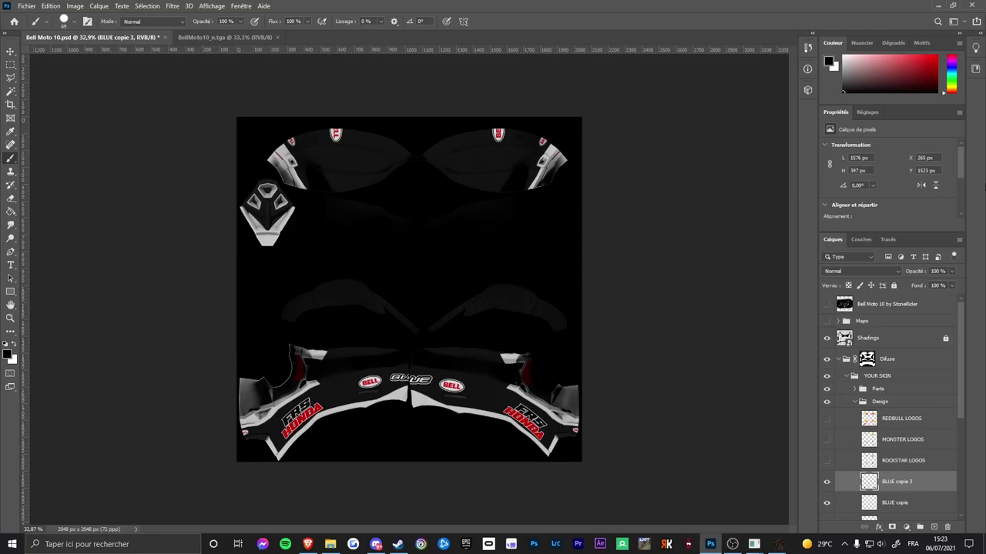
left_click(862, 240)
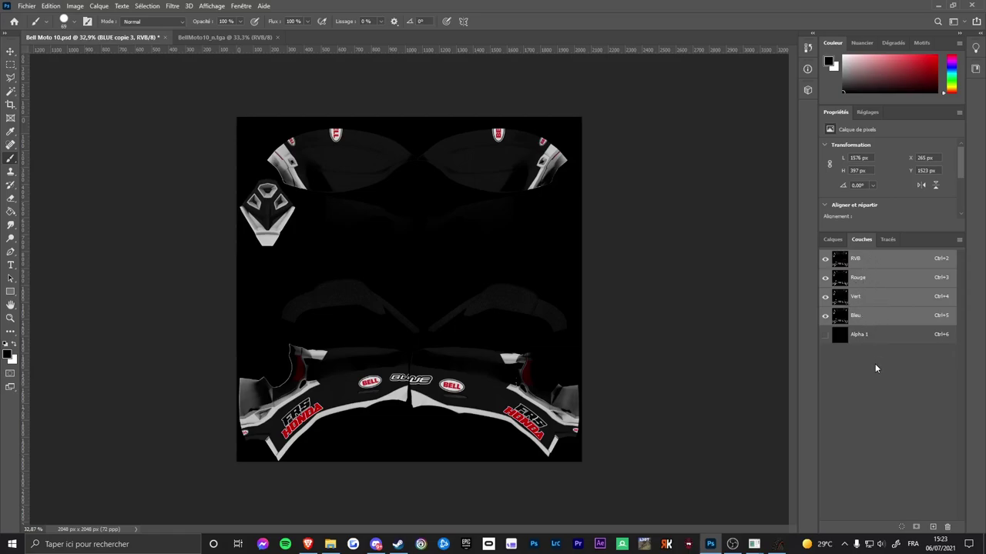
left_click(832, 239)
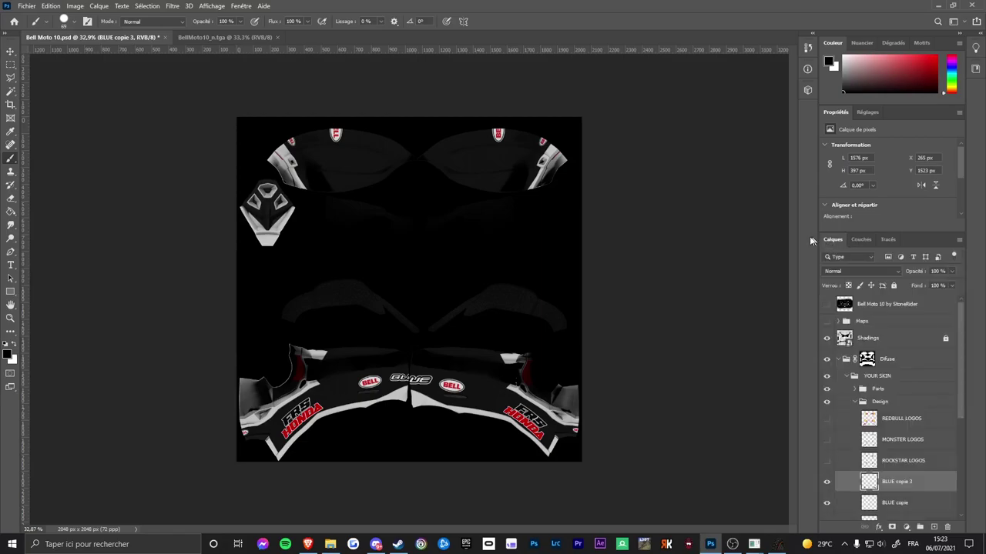
Examine the logo shapes in the Alpha 1 channel of BellMoto10_n.tga, then restore the RVB composite view.
left_click(224, 37)
left_click(860, 239)
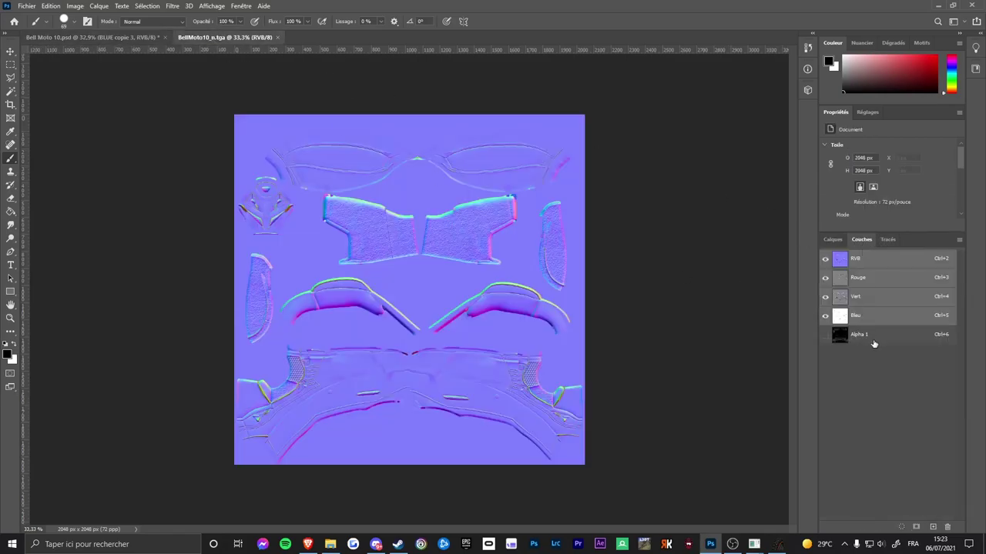
left_click(869, 336)
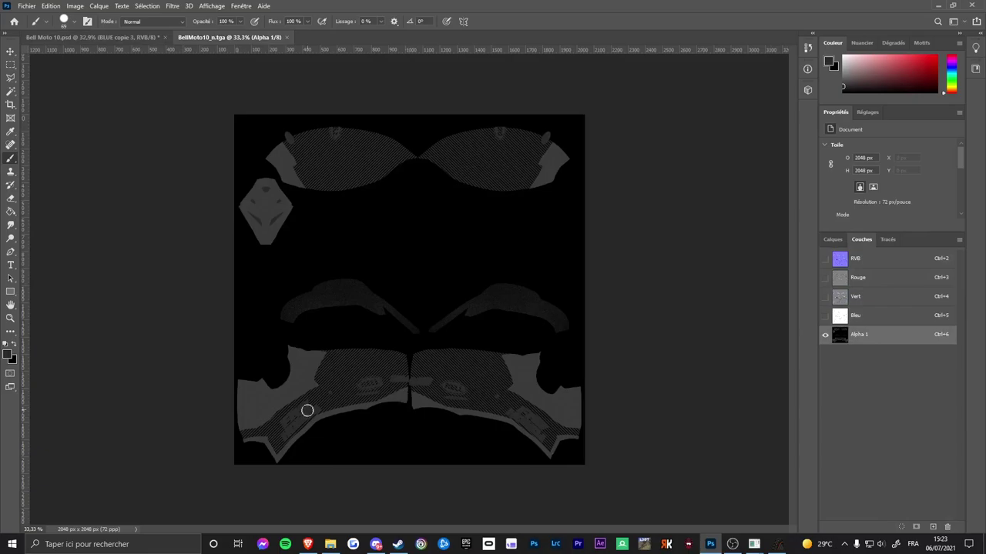
key("z")
mouse_move(349, 371)
left_mouse_down()
mouse_move(392, 380)
mouse_move(352, 385)
left_mouse_up()
key("b")
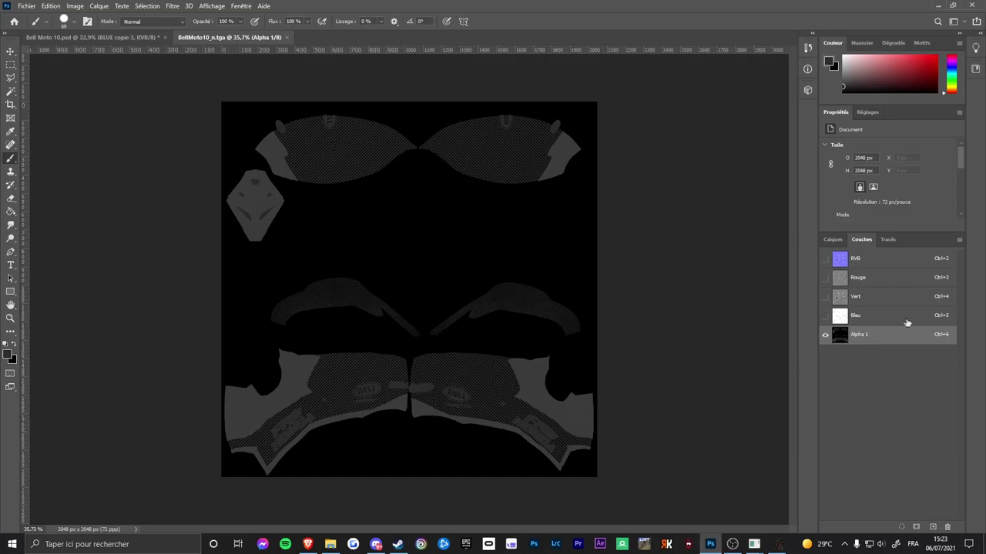
left_click(881, 260)
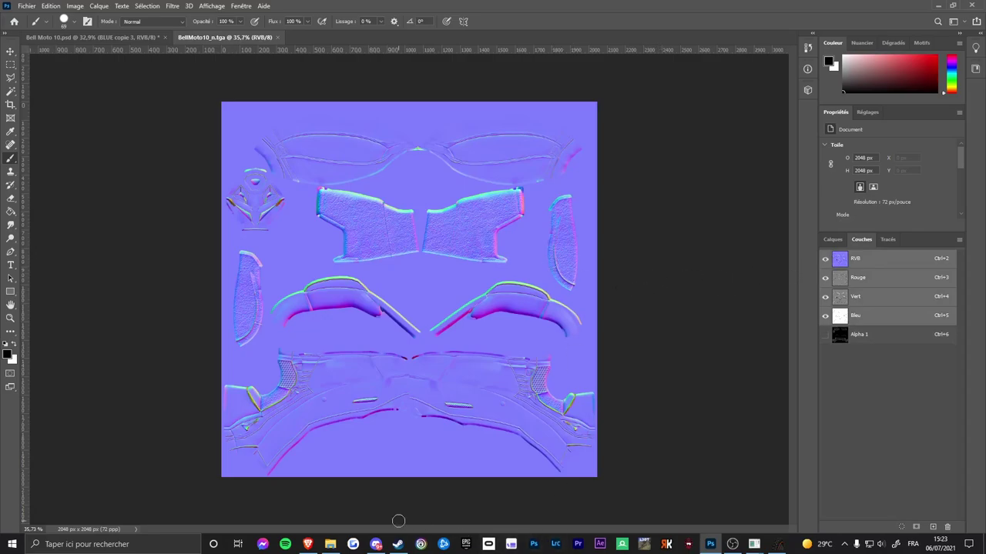
Switch to PaintEd, reload the FRS Honda textures and pack them over FRS Honda.pnt in the Bell_moto_10 paints folder.
mouse_move(754, 544)
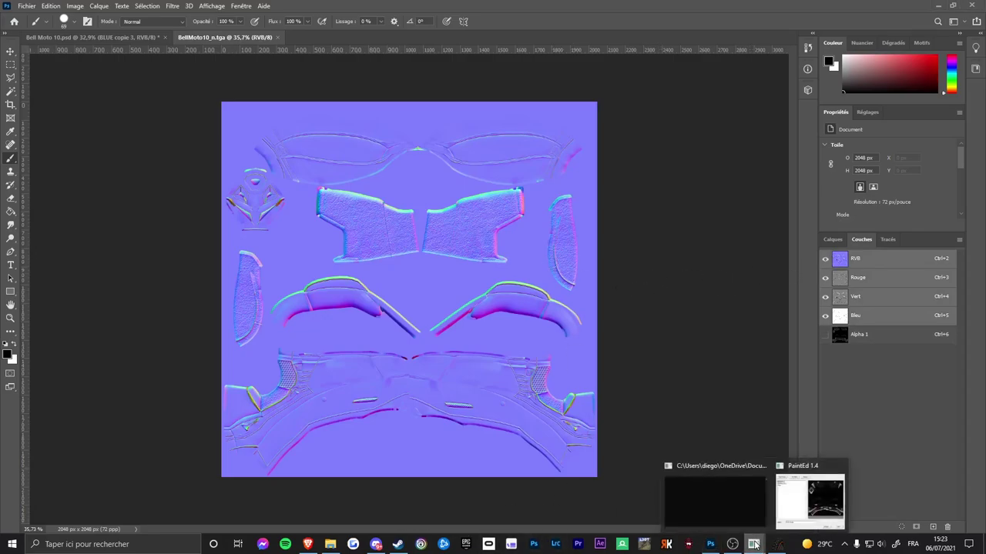
left_click(829, 502)
left_click(117, 24)
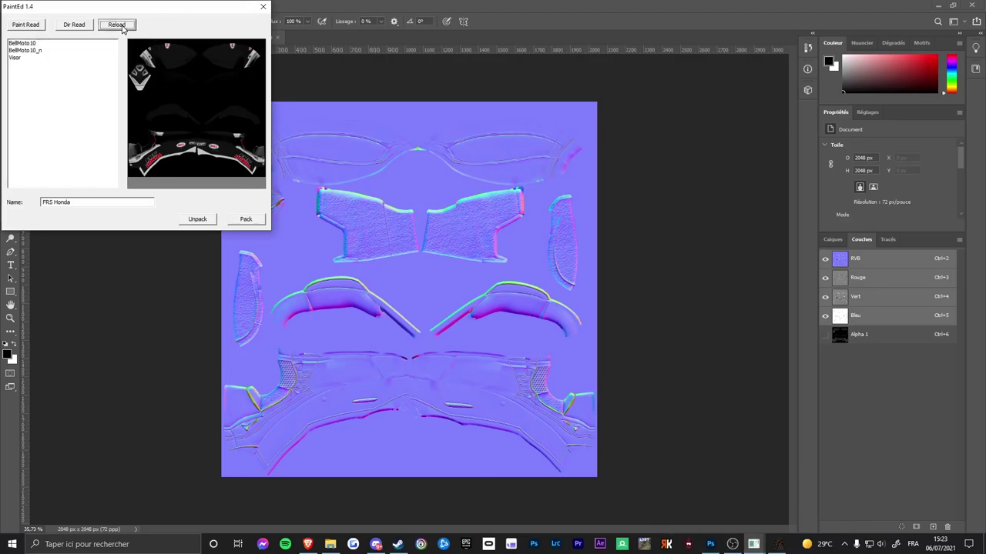
left_click(245, 221)
left_click(264, 103)
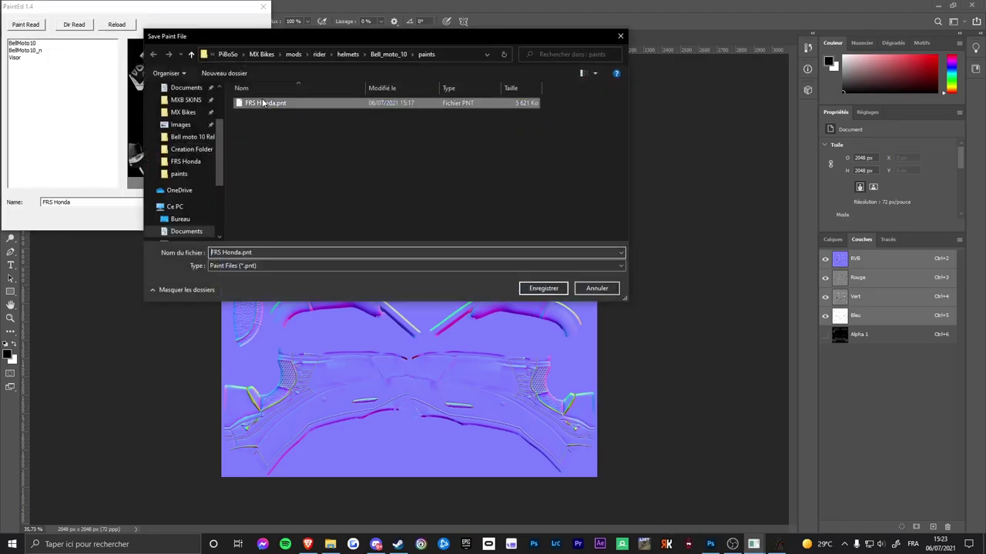
left_click(544, 288)
left_click(524, 275)
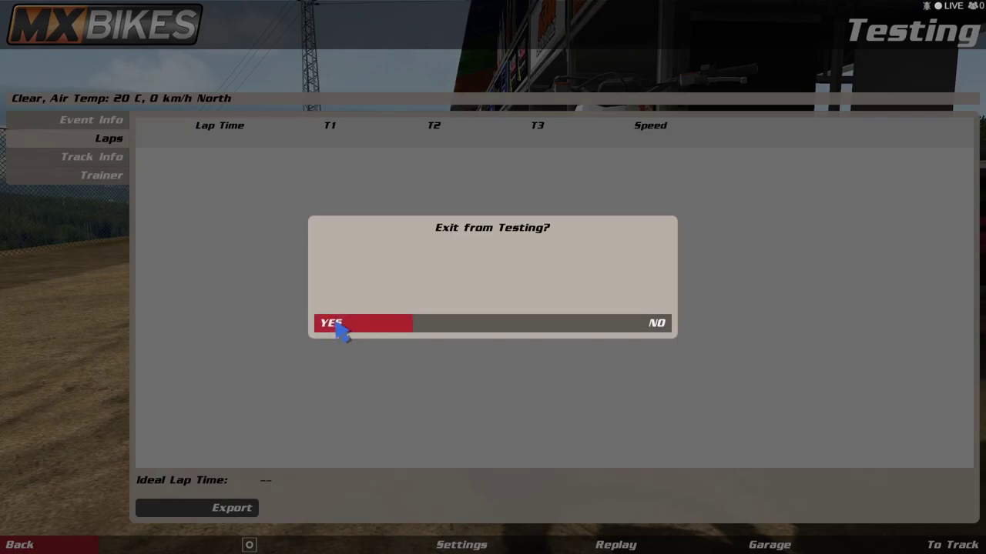
Exit the testing session in MX Bikes, refresh the helmet paint by switching to KBELL and back to FRS Honda, and inspect the helmet.
left_click(339, 327)
left_click(208, 385)
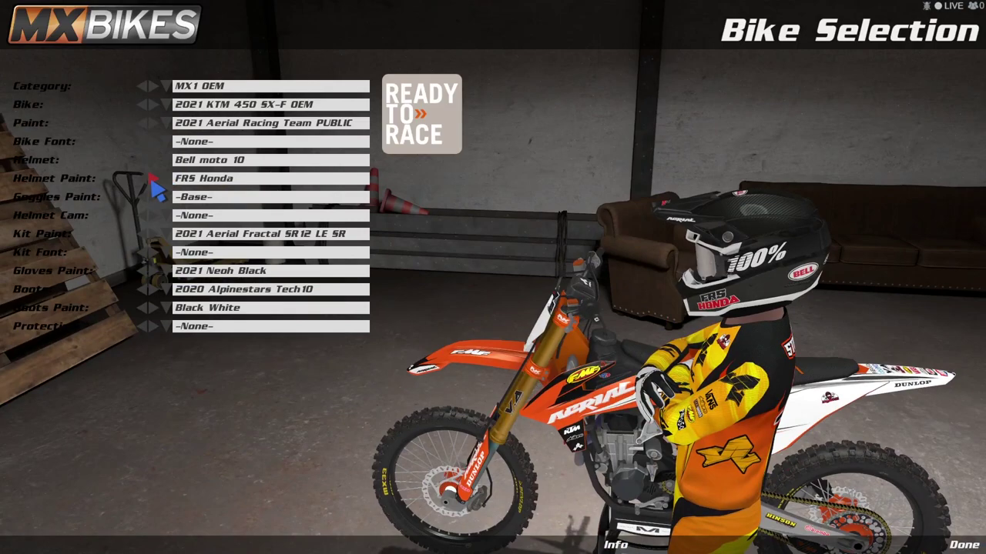
left_click(152, 178)
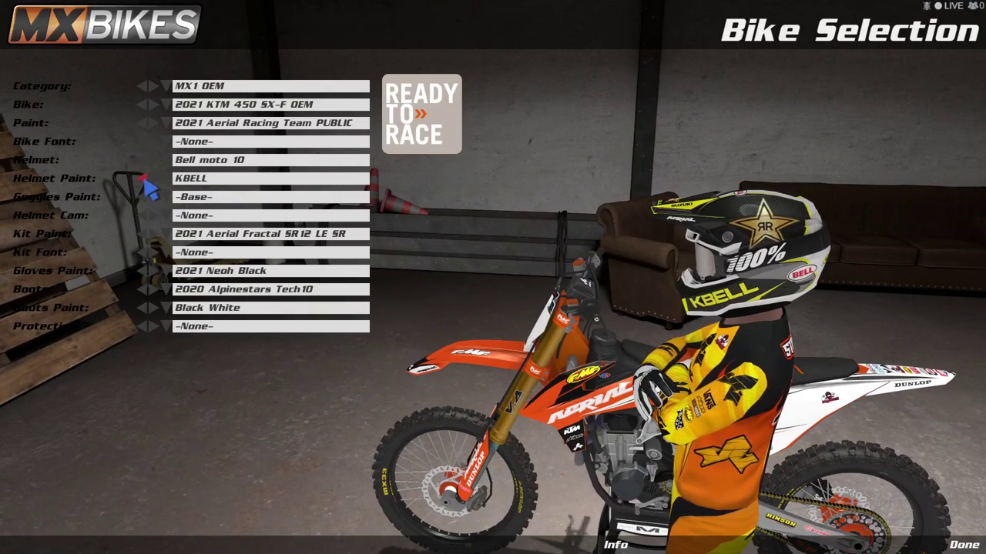
left_click(143, 178)
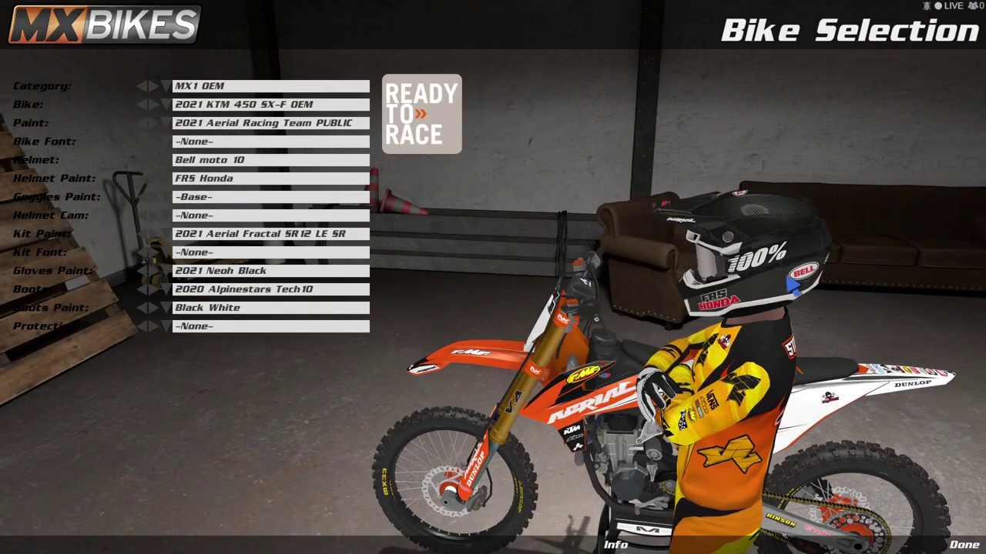
left_click_drag(801, 439, 817, 424)
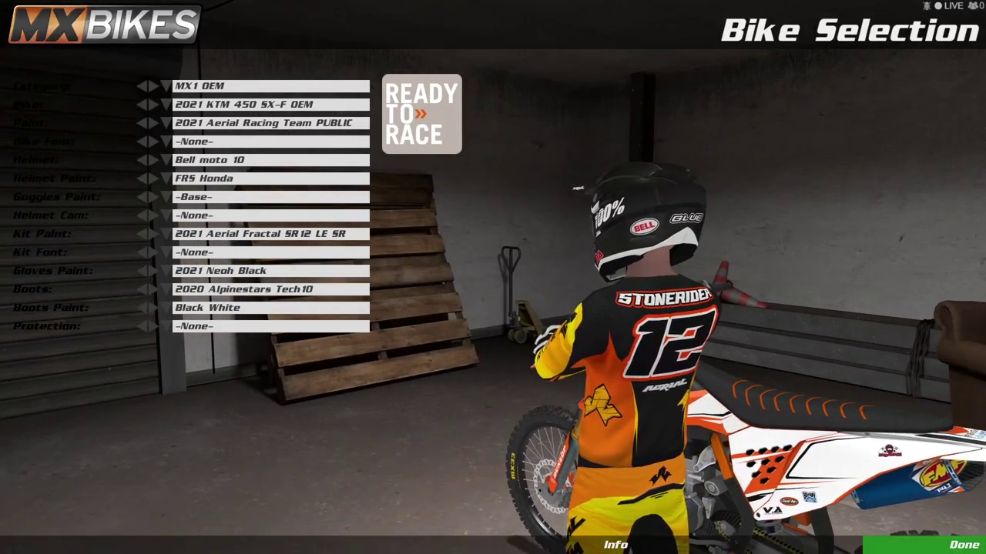
Confirm the bike selection, start testing on 2019 MXGP of Czech Republic and ride a short distance out of the pit lane.
left_click(963, 544)
left_click(145, 170)
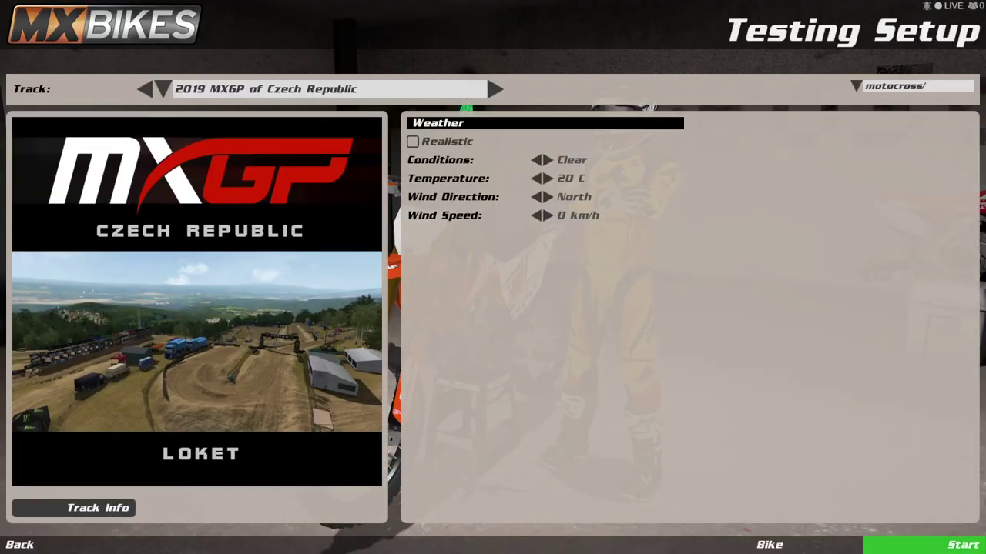
left_click(981, 542)
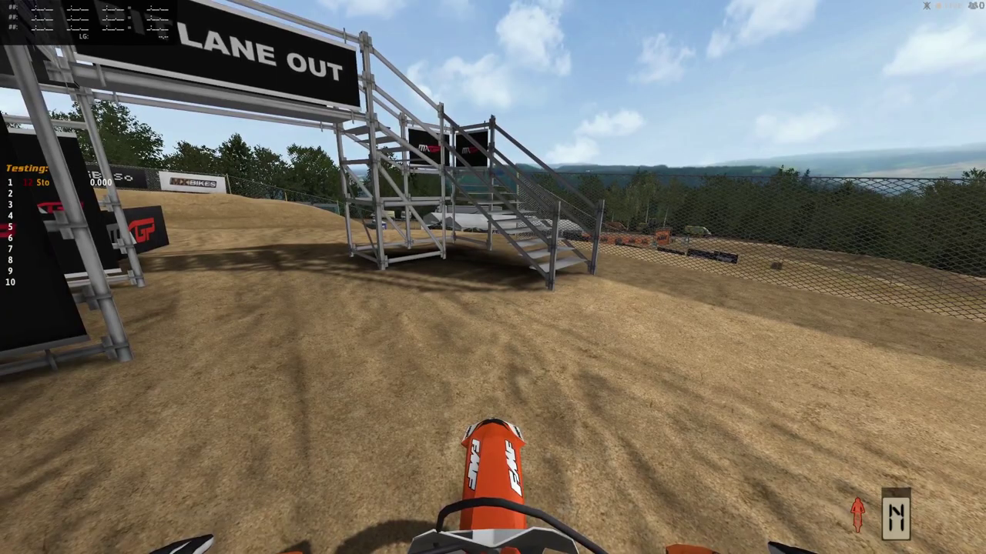
key("Up")
key("Right")
key("Right")
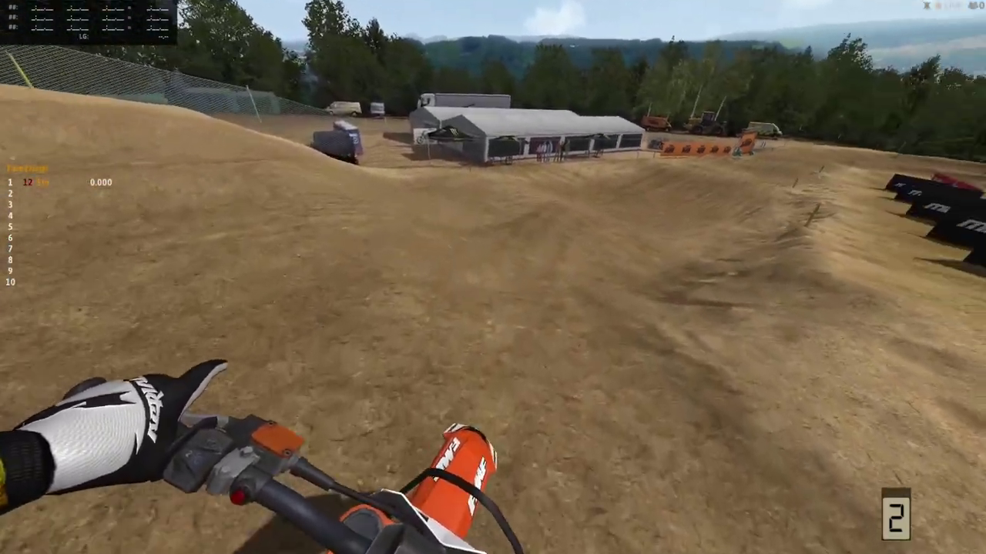
key("Right")
Pause the ride, open its replay and set the replay camera to Free-Roam.
key("Escape")
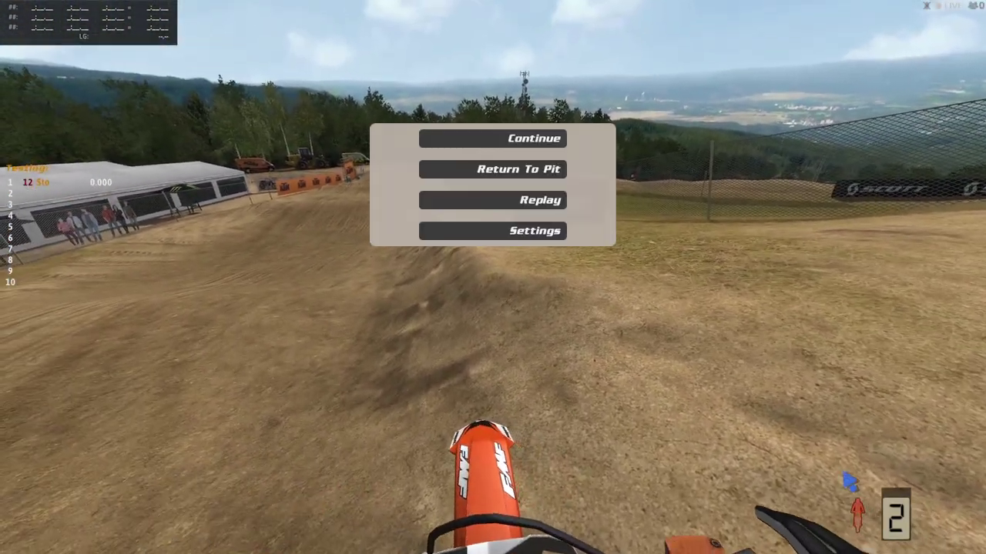
left_click(542, 200)
left_click(847, 31)
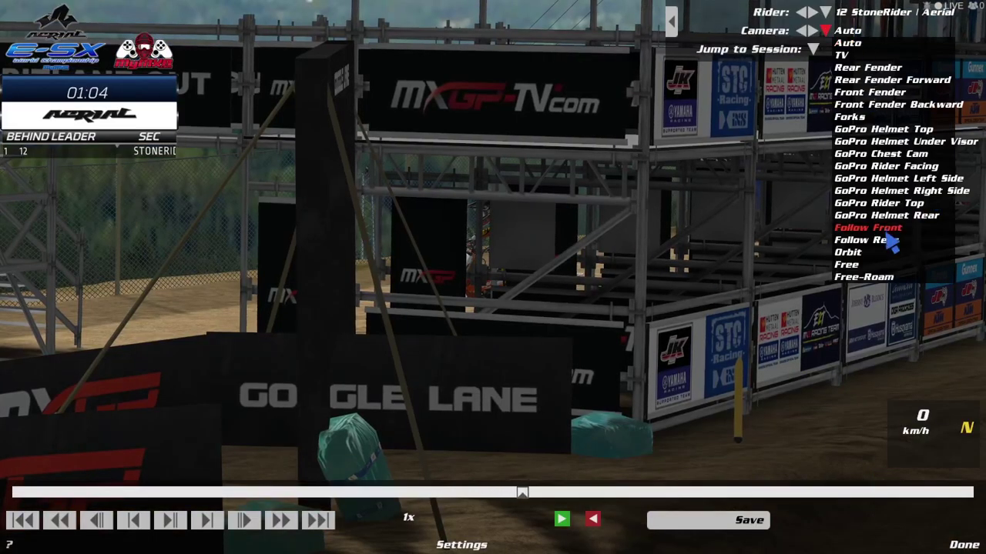
left_click(739, 332)
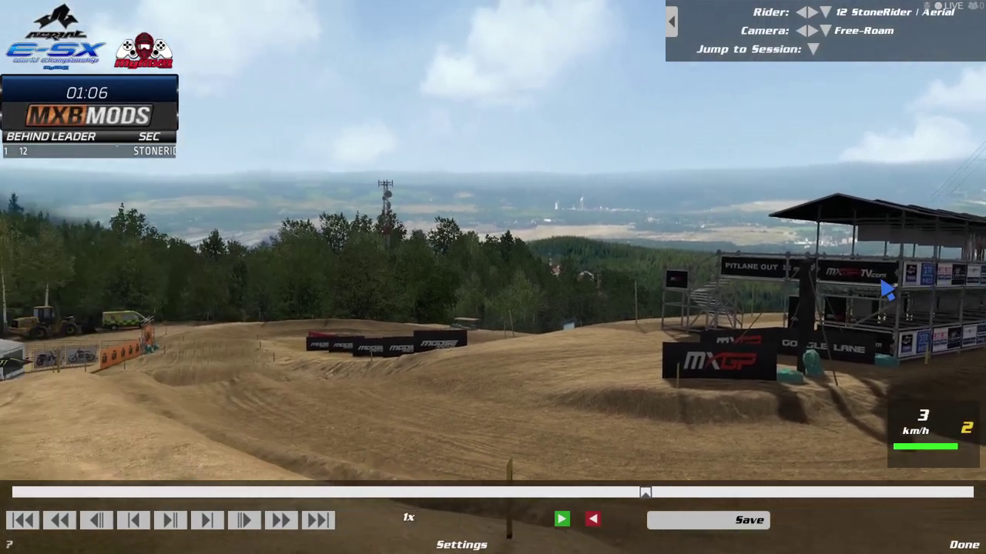